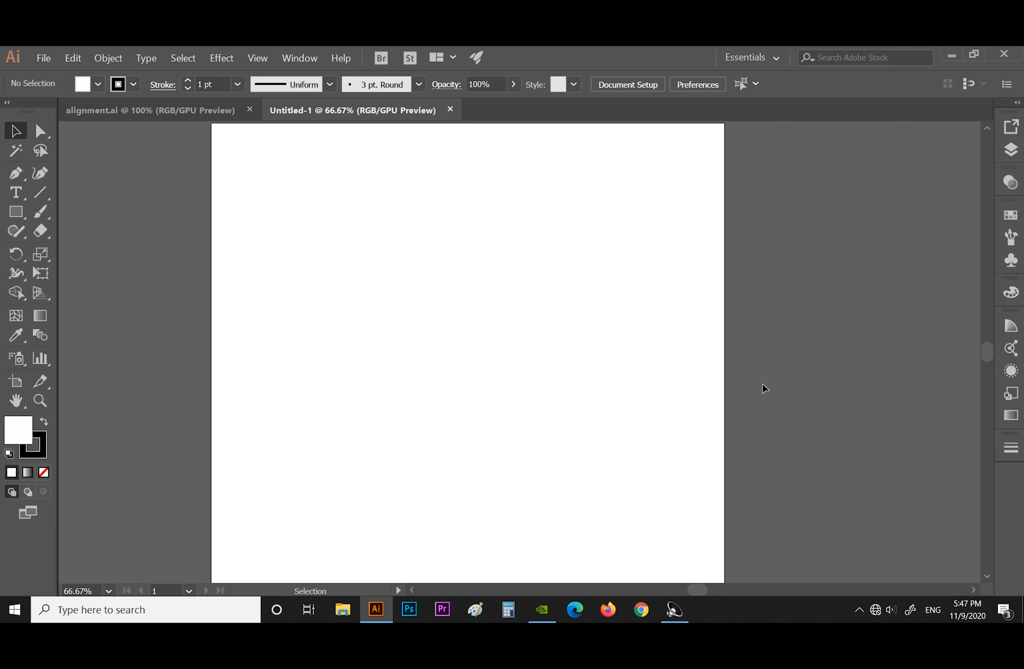
Draw a tall, narrow ellipse in the upper part of the artboard with the Ellipse tool
{"action": "key", "text": "r"}
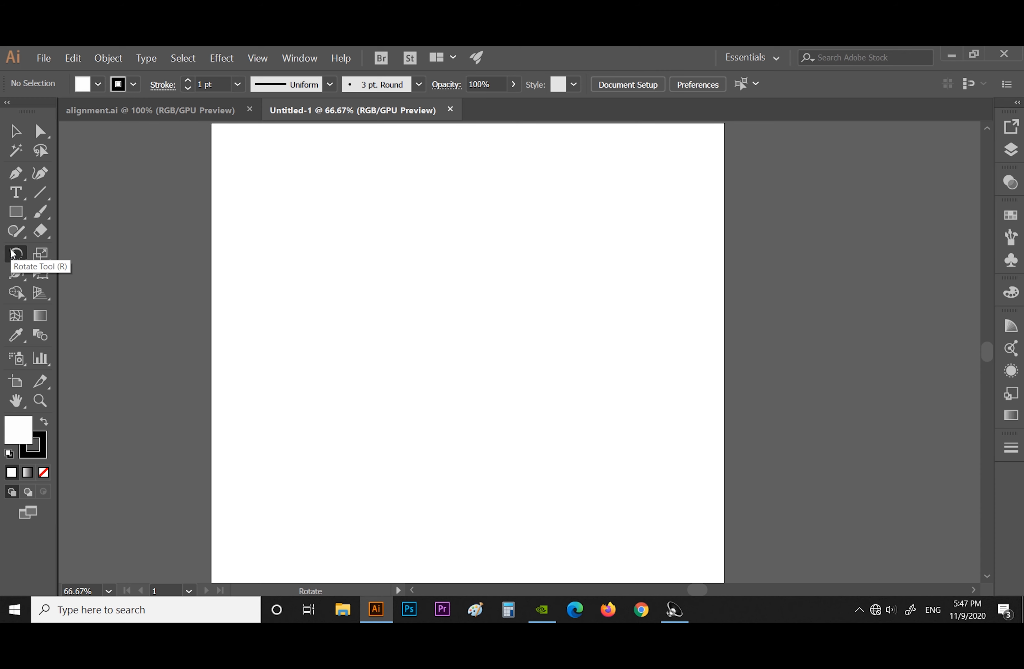
{"action": "left_click", "coordinate": [16, 212]}
{"action": "left_click", "coordinate": [15, 212]}
{"action": "left_click", "coordinate": [100, 256]}
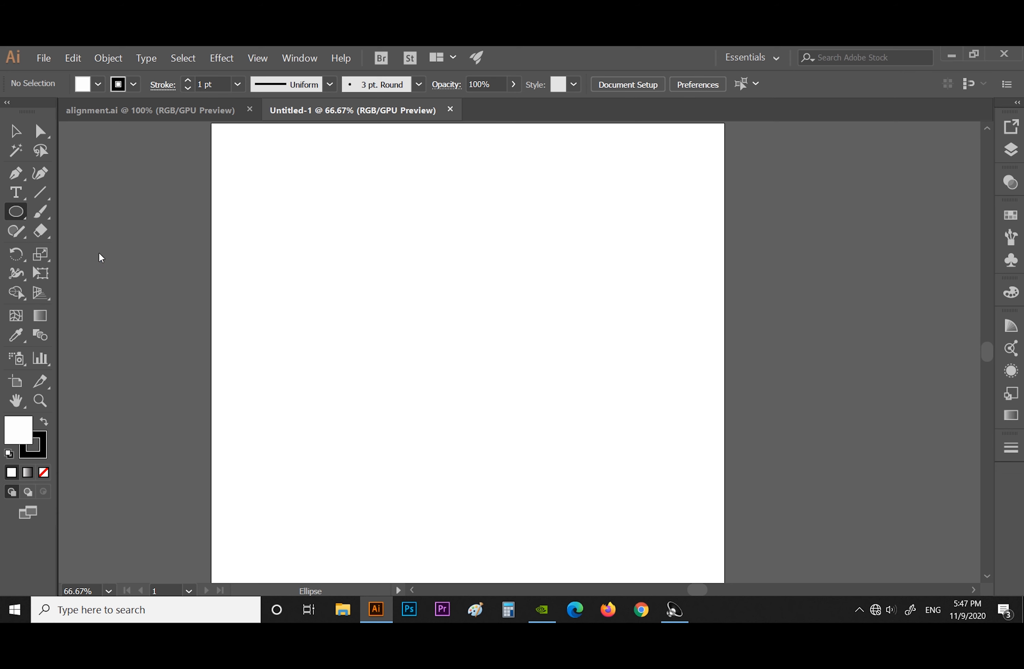
{"action": "left_click_drag", "start_coordinate": [403, 262], "coordinate": [438, 384]}
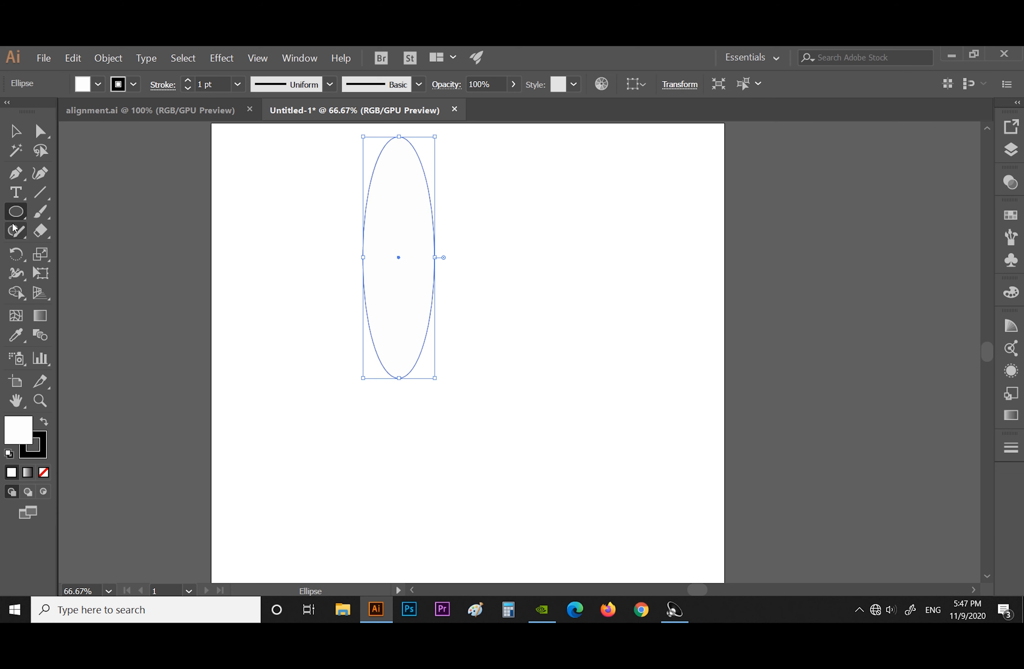
Rotate the ellipse about its centre, and try rotating it about a pivot near its upper-left end
{"action": "left_click", "coordinate": [16, 256]}
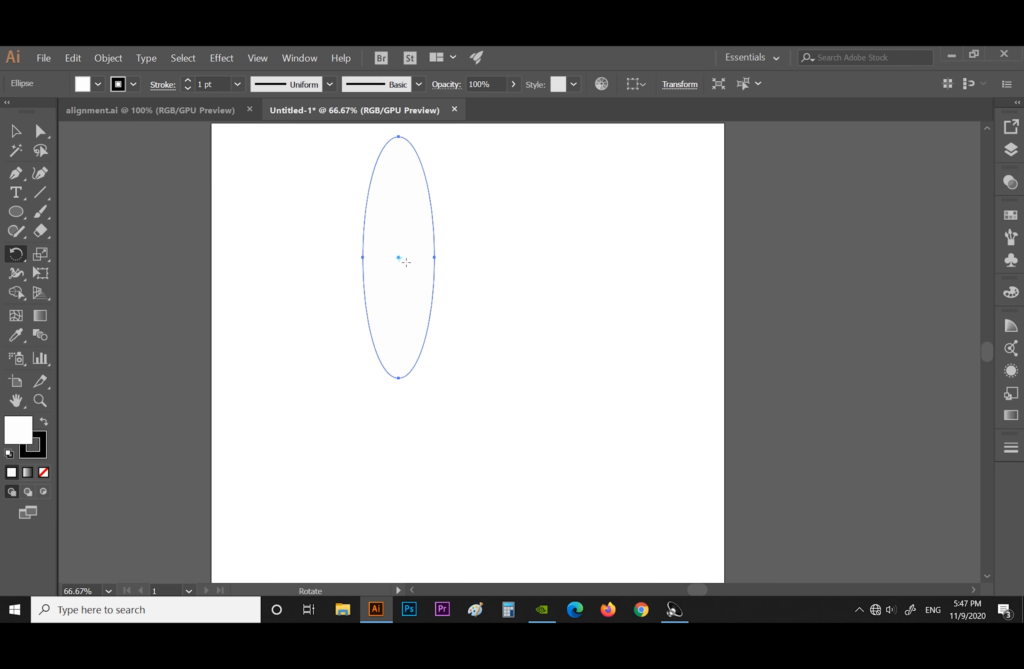
{"action": "scroll", "coordinate": [404, 262], "scroll_direction": "up", "scroll_amount": 1}
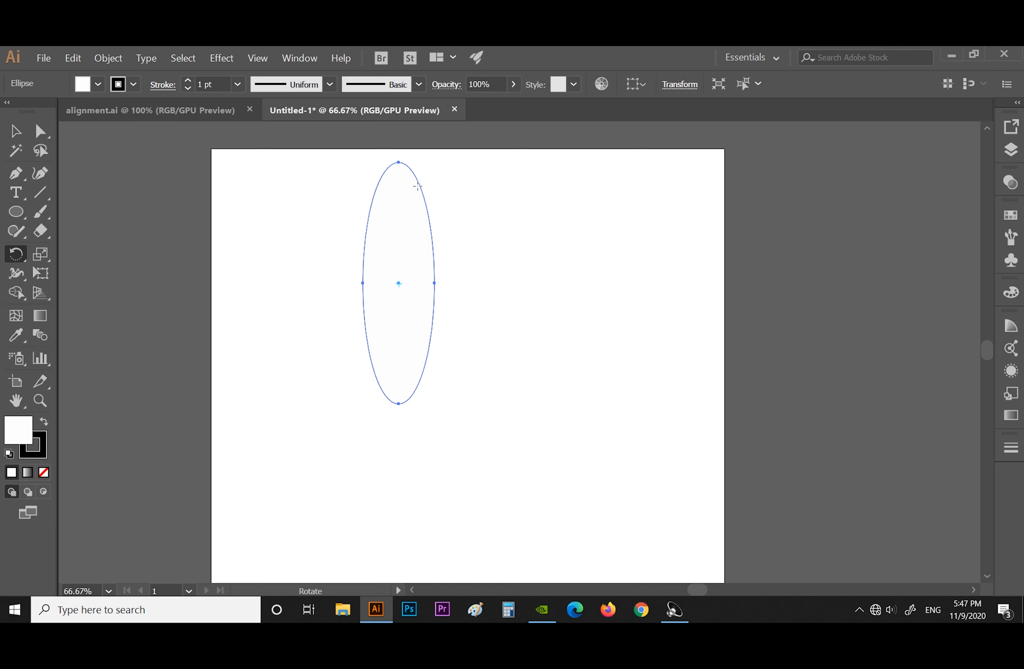
{"action": "left_click_drag", "start_coordinate": [419, 180], "coordinate": [434, 343]}
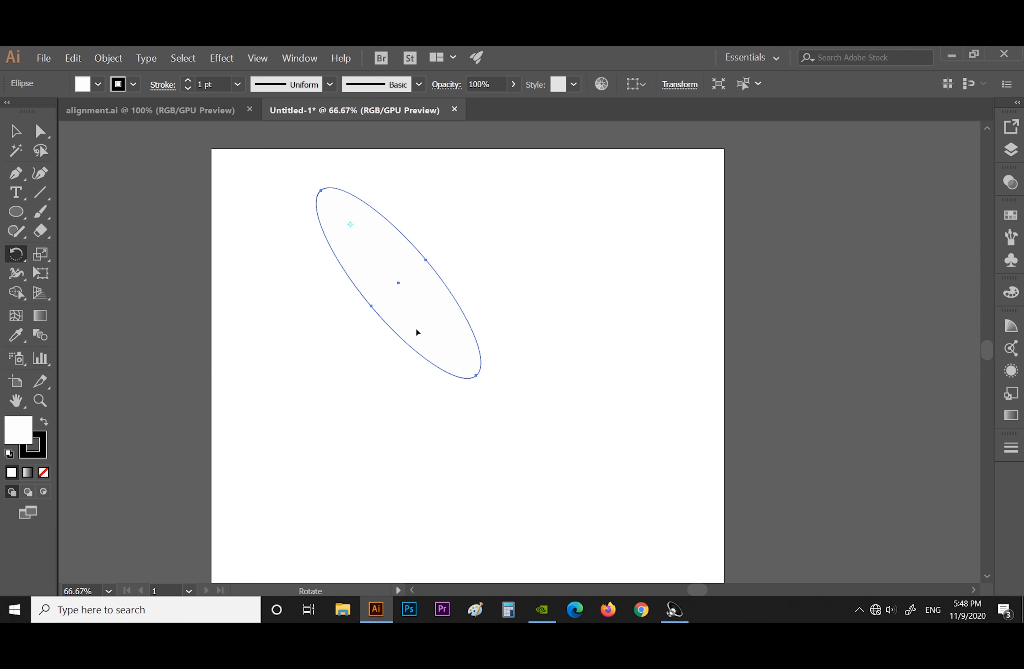
{"action": "left_click_drag", "start_coordinate": [470, 381], "coordinate": [496, 428]}
Undo the rotations and the drawing of the ellipse to empty the artboard
{"action": "key", "text": "ctrl+z"}
{"action": "key", "text": "ctrl+z"}
{"action": "key", "text": "ctrl+z"}
{"action": "scroll", "coordinate": [495, 421], "scroll_direction": "down", "scroll_amount": 1}
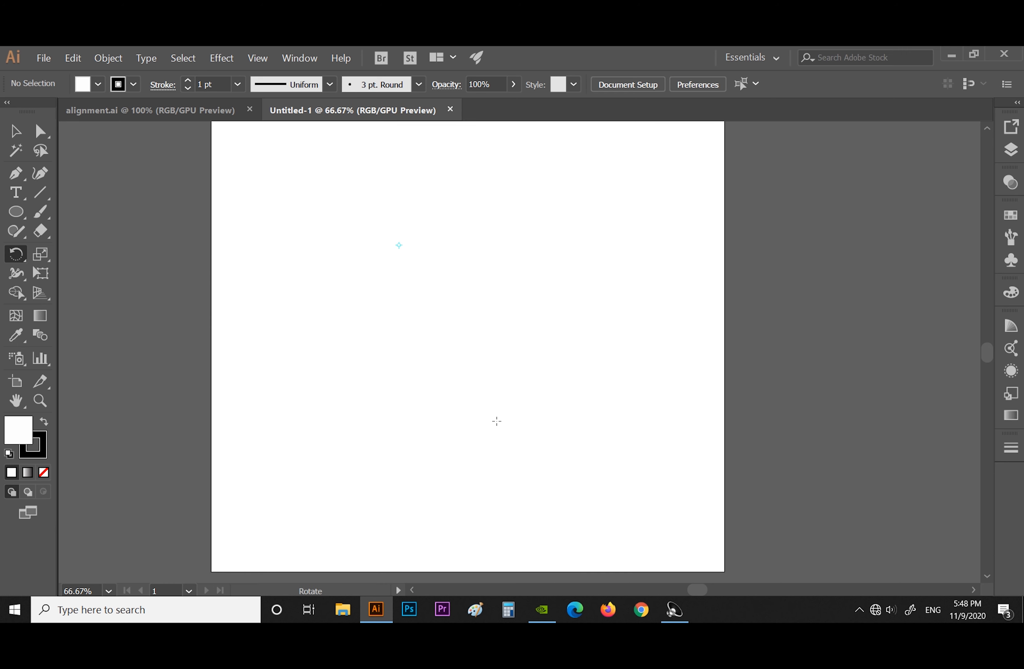
{"action": "scroll", "coordinate": [497, 421], "scroll_direction": "up", "scroll_amount": 1}
{"action": "scroll", "coordinate": [497, 420], "scroll_direction": "down", "scroll_amount": 1}
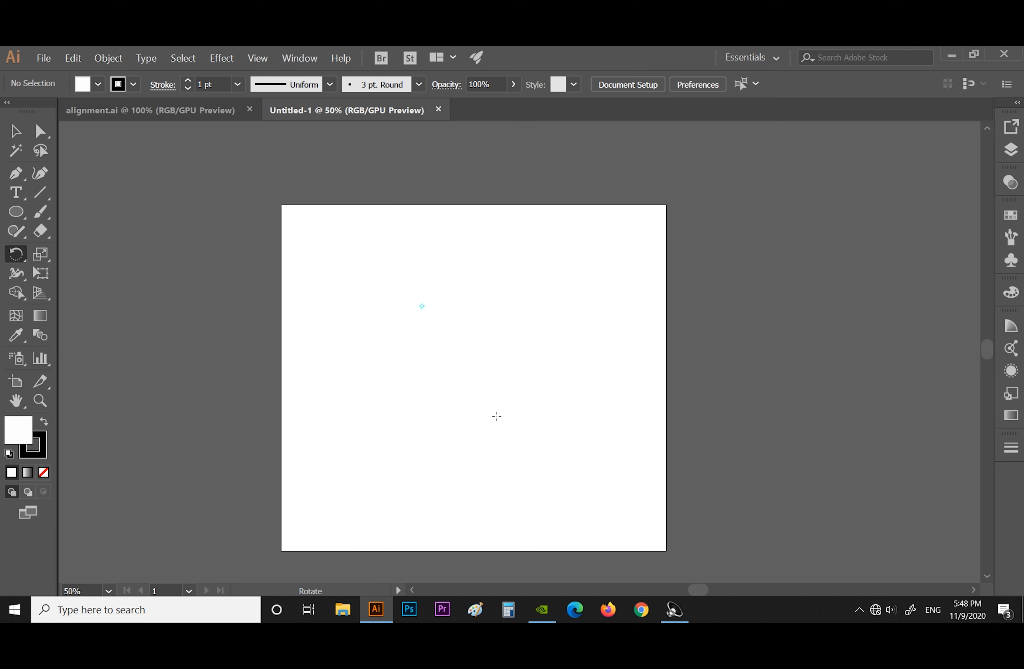
Draw a large circle on the artboard's vertical centreline and a small circle directly above it
{"action": "left_click", "coordinate": [12, 212]}
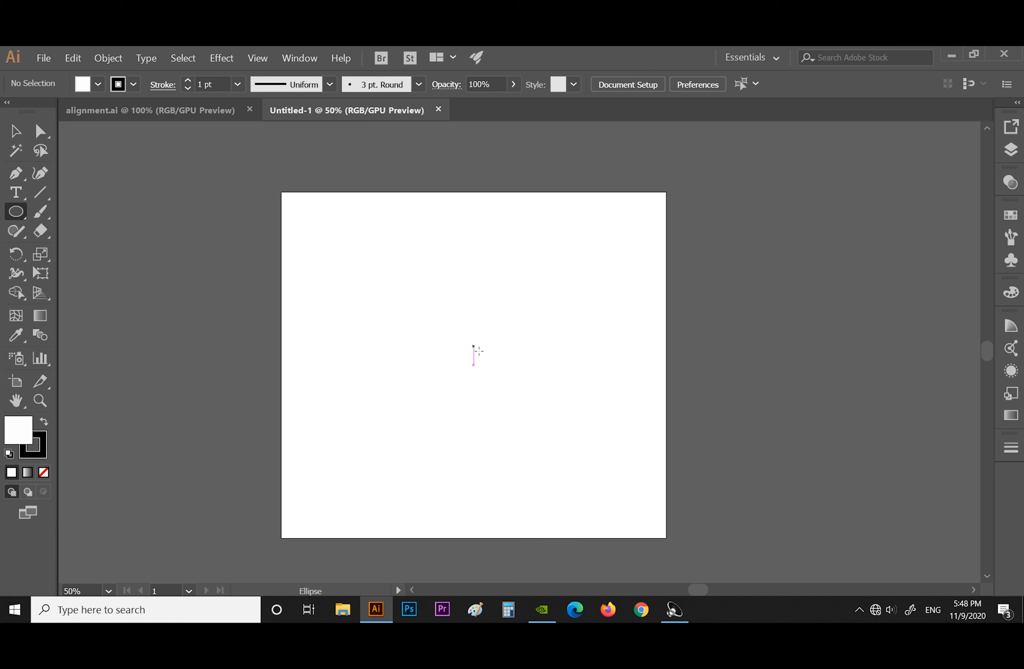
{"action": "mouse_move", "coordinate": [474, 347]}
{"action": "left_mouse_down"}
{"action": "mouse_move", "coordinate": [532, 407]}
{"action": "mouse_move", "coordinate": [523, 401]}
{"action": "left_mouse_up"}
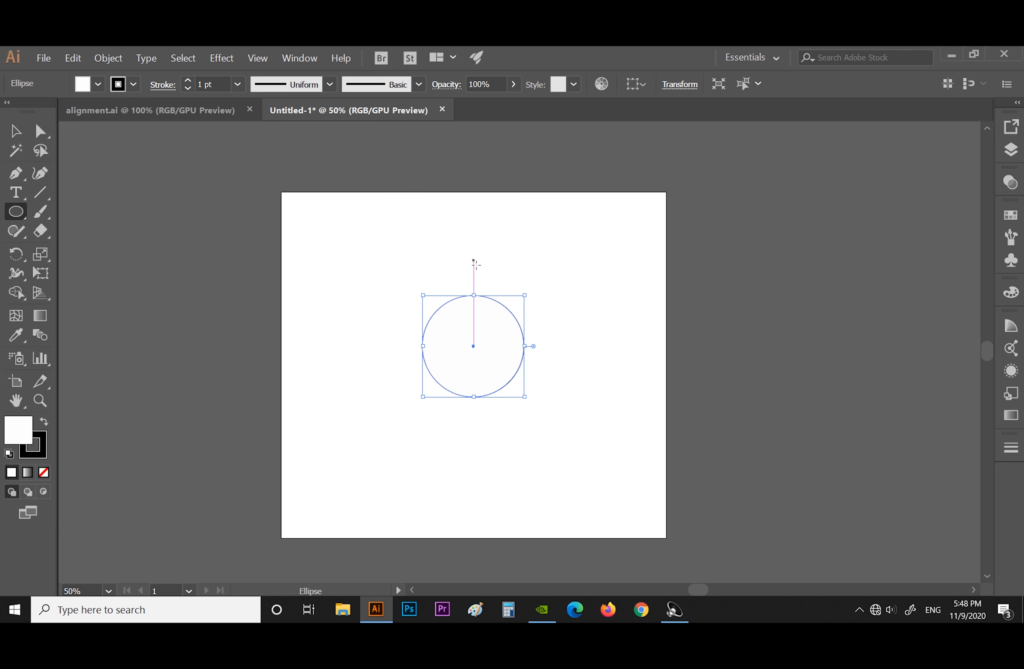
{"action": "left_click_drag", "start_coordinate": [475, 264], "coordinate": [481, 272]}
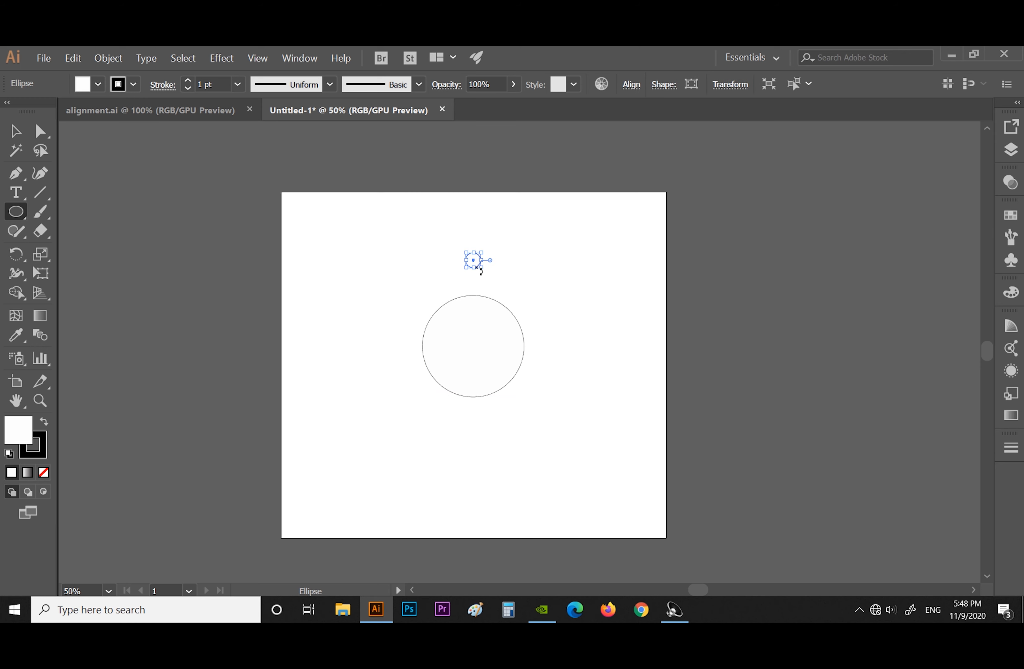
Select both circles and activate the Rotate tool
{"action": "left_click", "coordinate": [14, 131]}
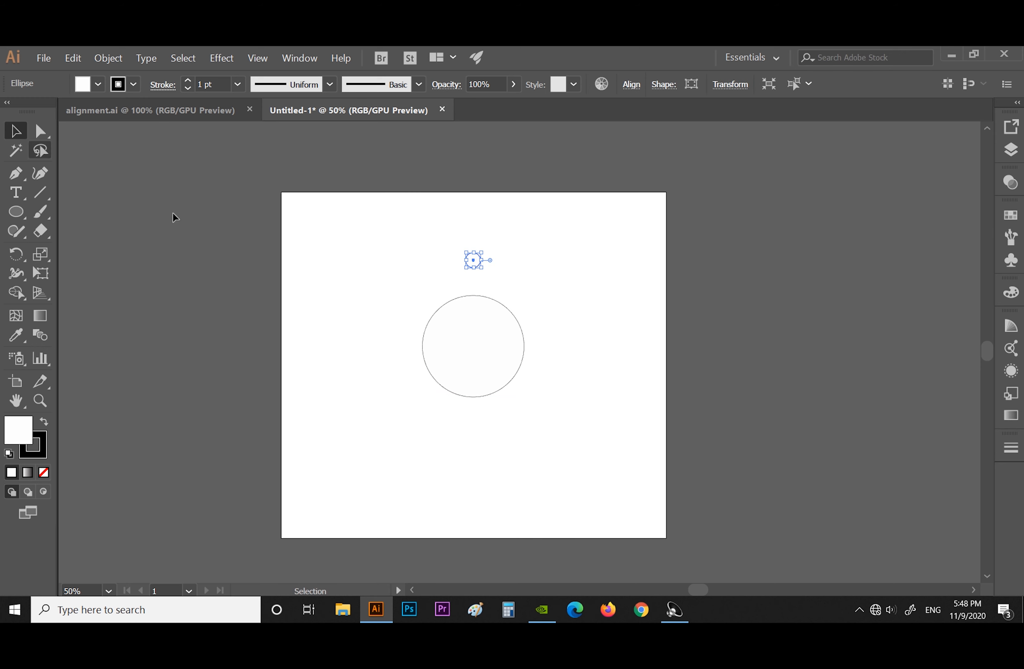
{"action": "left_click", "coordinate": [425, 203]}
{"action": "left_click_drag", "start_coordinate": [422, 197], "coordinate": [542, 416]}
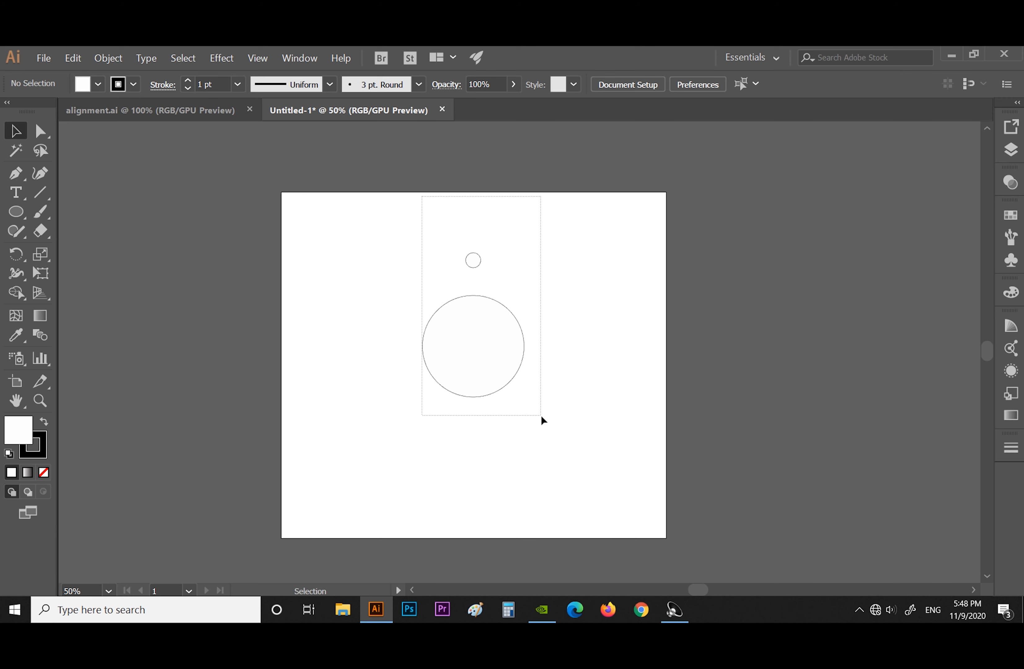
{"action": "left_click_drag", "start_coordinate": [542, 420], "coordinate": [543, 419]}
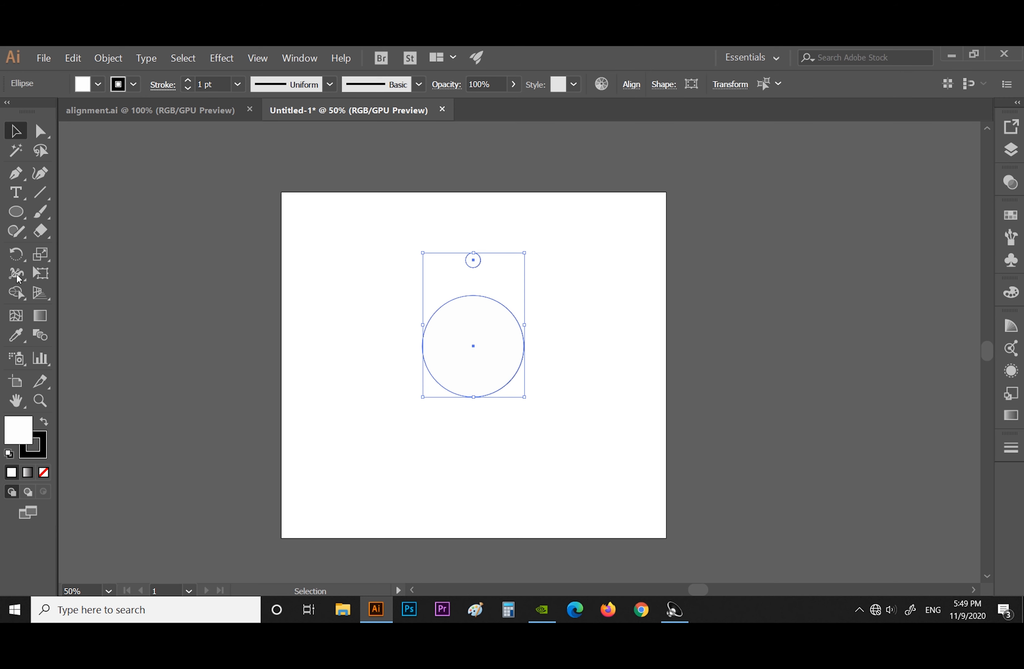
{"action": "left_click", "coordinate": [19, 258]}
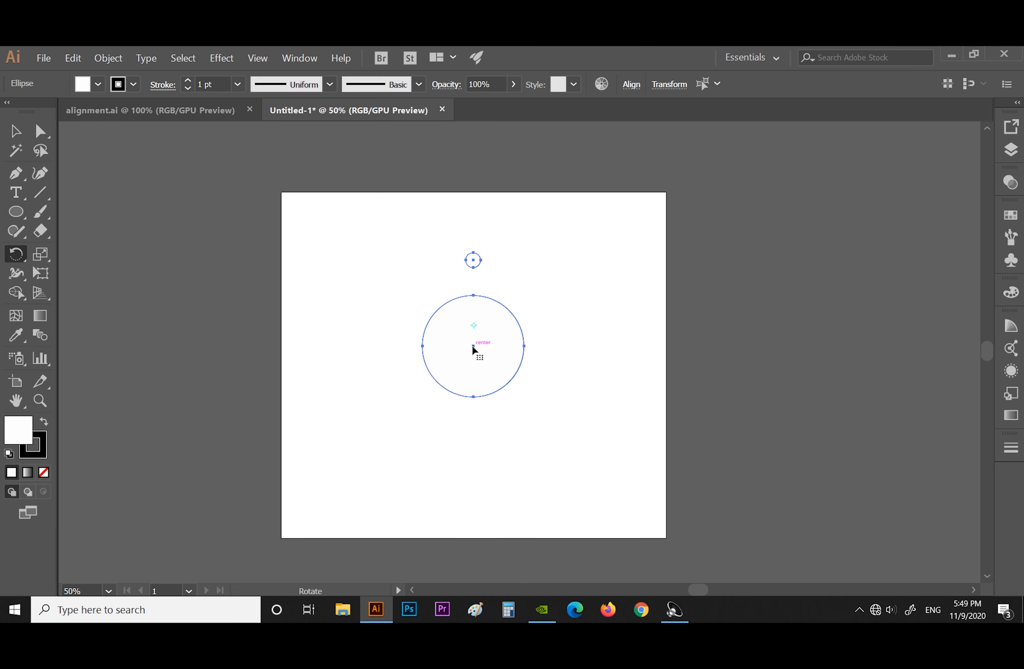
Show the rulers and place a horizontal and a vertical guide crossing at the large circle's centre
{"action": "key", "text": "ctrl+r"}
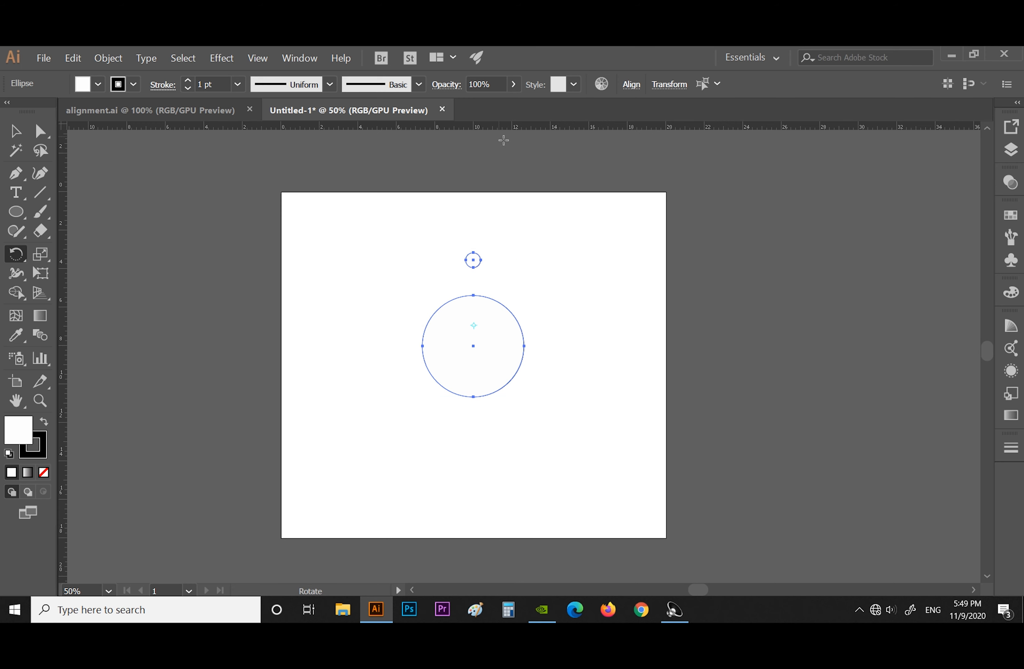
{"action": "left_click_drag", "start_coordinate": [503, 131], "coordinate": [517, 348]}
{"action": "left_click_drag", "start_coordinate": [229, 381], "coordinate": [475, 381]}
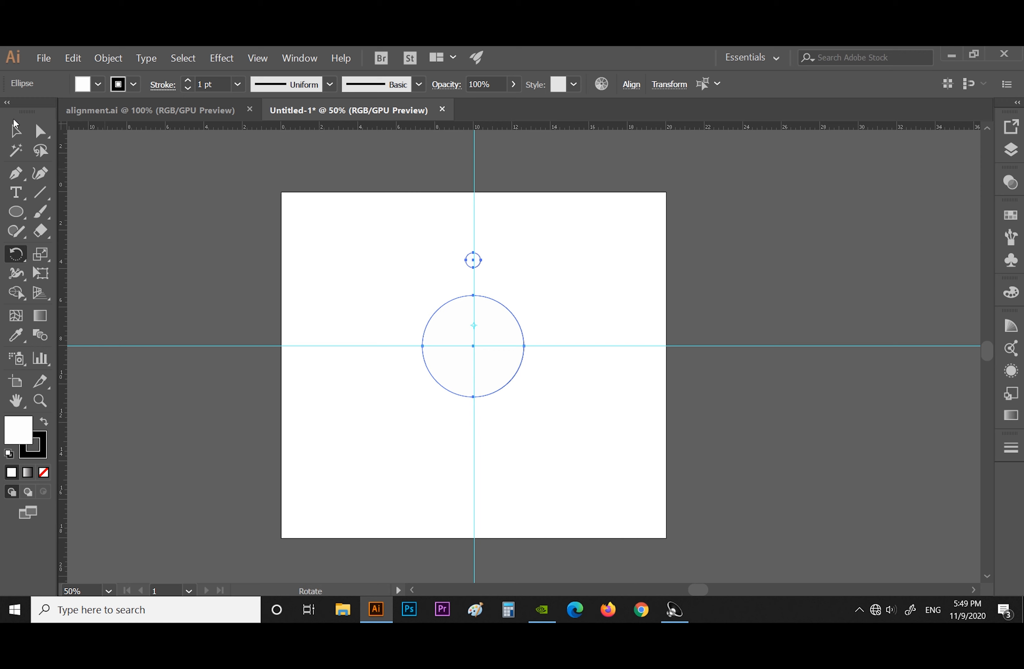
Deselect the circles and unlock the guides
{"action": "left_click", "coordinate": [16, 131]}
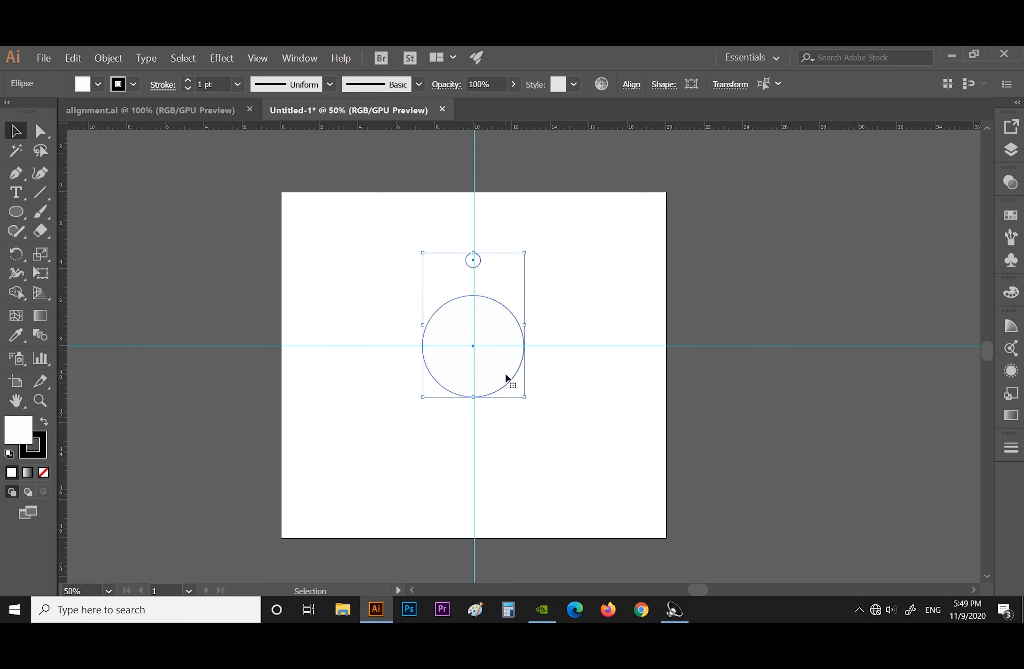
{"action": "right_click", "coordinate": [478, 345]}
{"action": "left_click", "coordinate": [465, 393]}
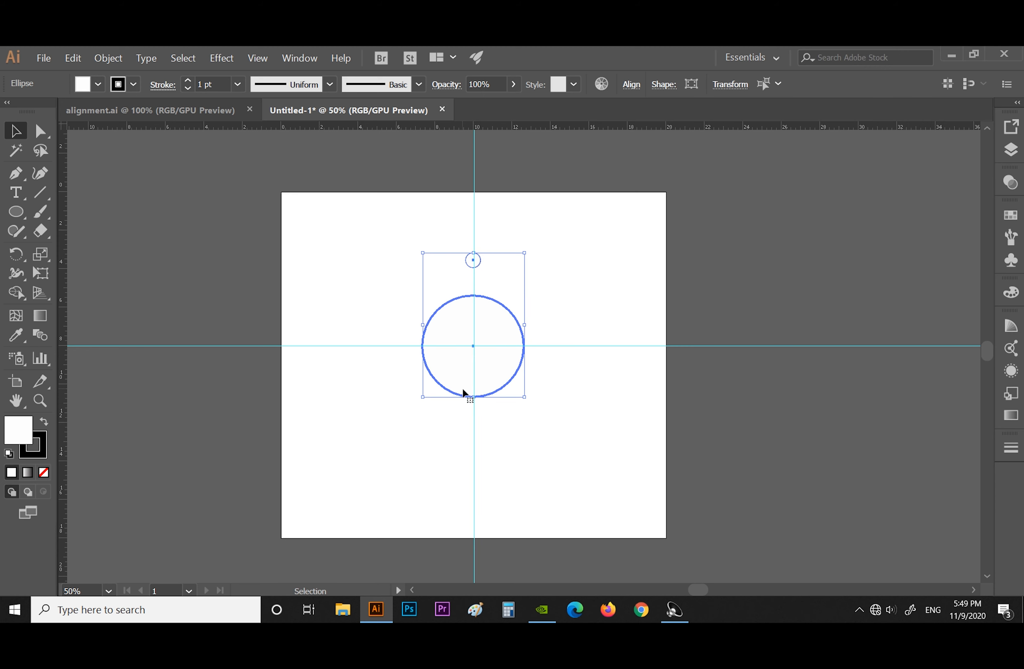
{"action": "left_click", "coordinate": [593, 358]}
{"action": "right_click", "coordinate": [582, 347]}
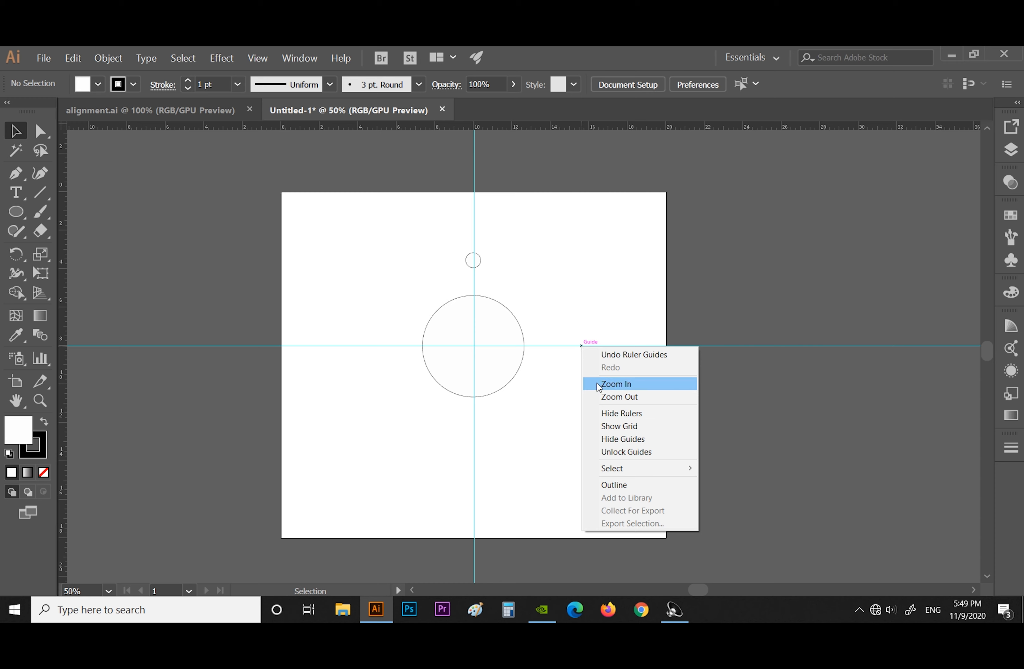
{"action": "left_click", "coordinate": [599, 450]}
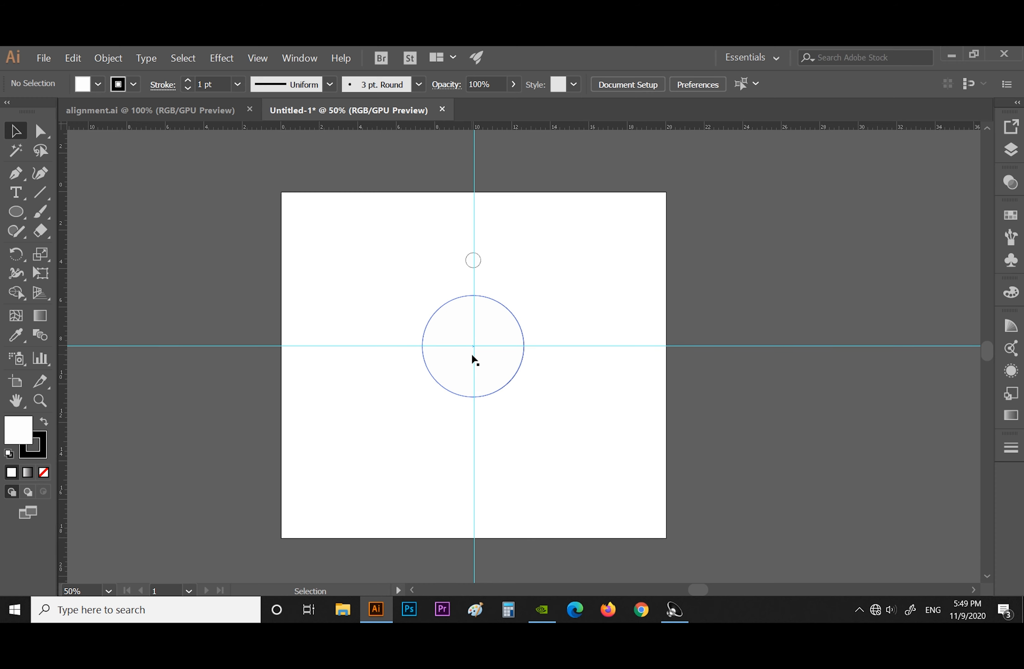
Align the vertical guide precisely with the large circle's centre and lock the guides
{"action": "scroll", "coordinate": [472, 358], "scroll_direction": "up", "scroll_amount": 5}
{"action": "left_click_drag", "start_coordinate": [476, 316], "coordinate": [472, 318]}
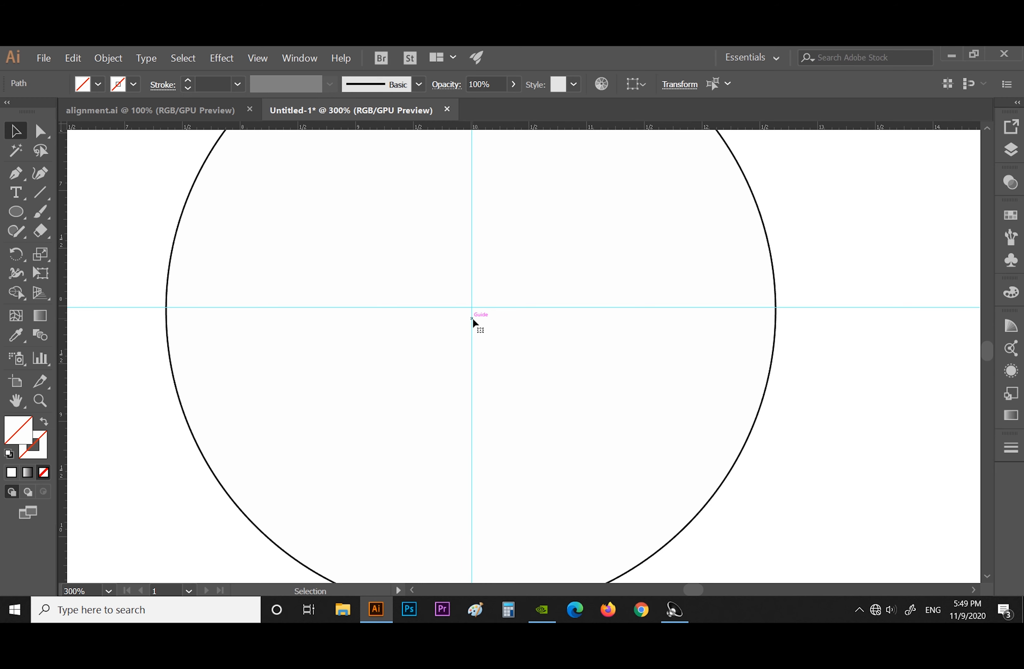
{"action": "scroll", "coordinate": [472, 318], "scroll_direction": "down", "scroll_amount": 2}
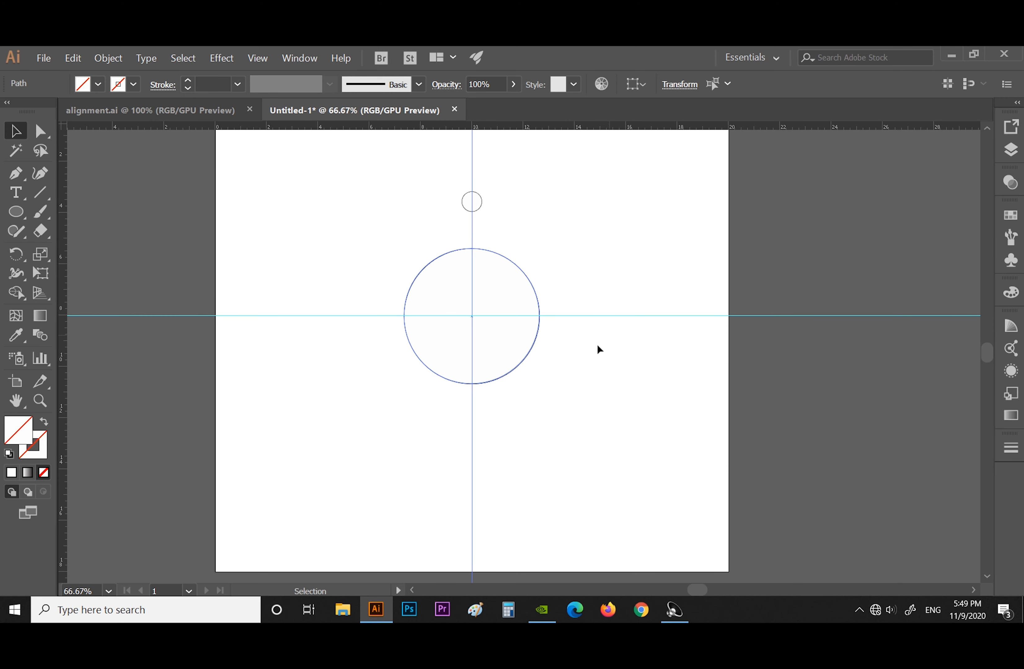
{"action": "left_click", "coordinate": [610, 336]}
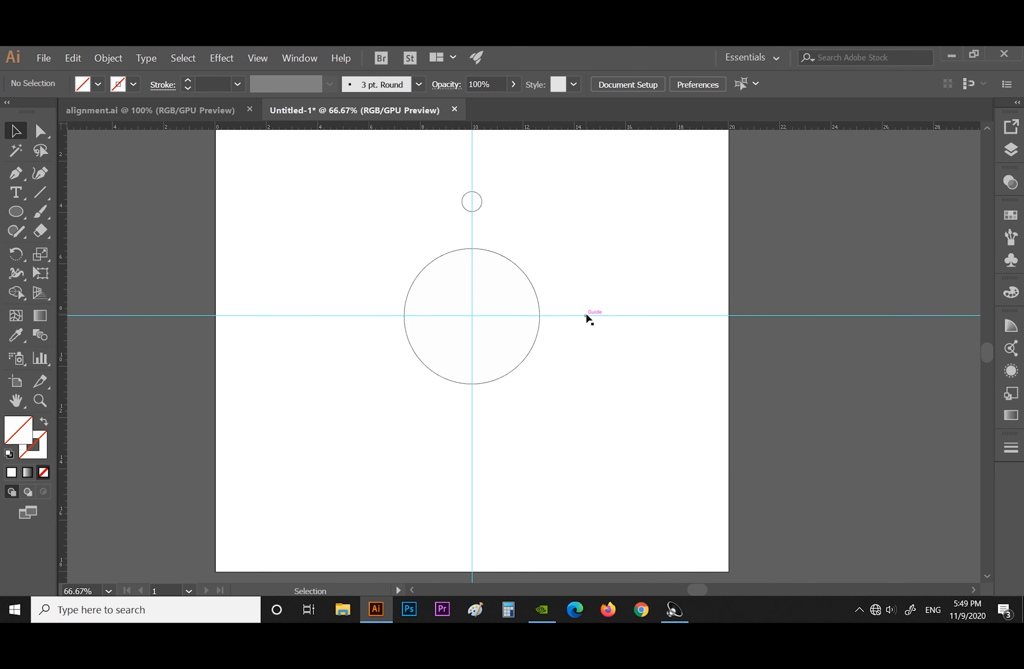
{"action": "right_click", "coordinate": [586, 316]}
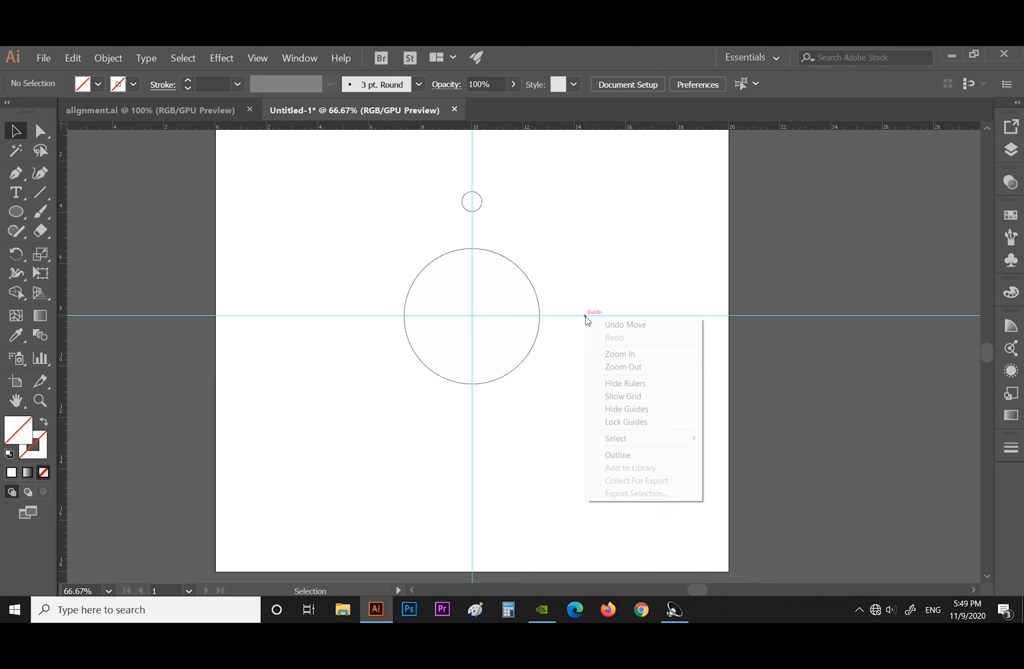
{"action": "left_click", "coordinate": [614, 422]}
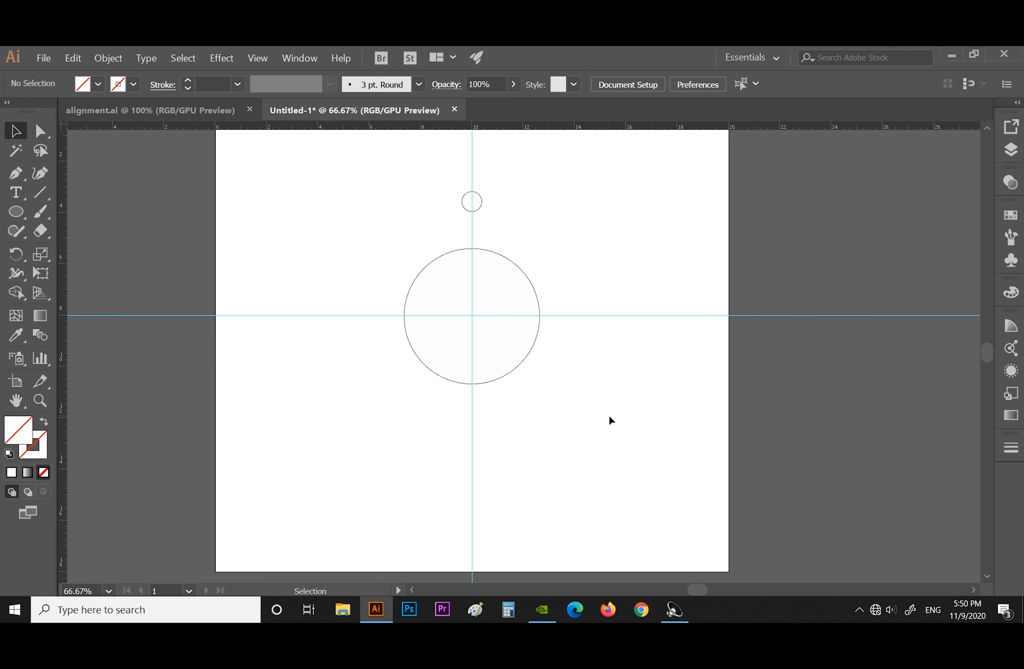
Select both circles and set the rotation pivot at the crossing of the guides
{"action": "scroll", "coordinate": [608, 414], "scroll_direction": "up", "scroll_amount": 1}
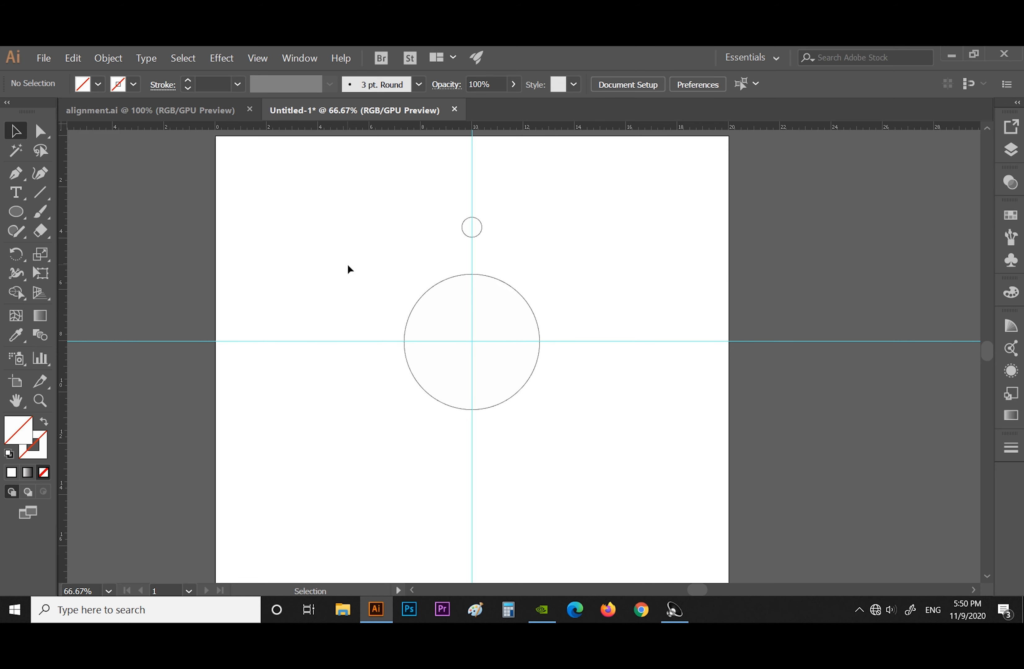
{"action": "left_click_drag", "start_coordinate": [393, 187], "coordinate": [547, 445]}
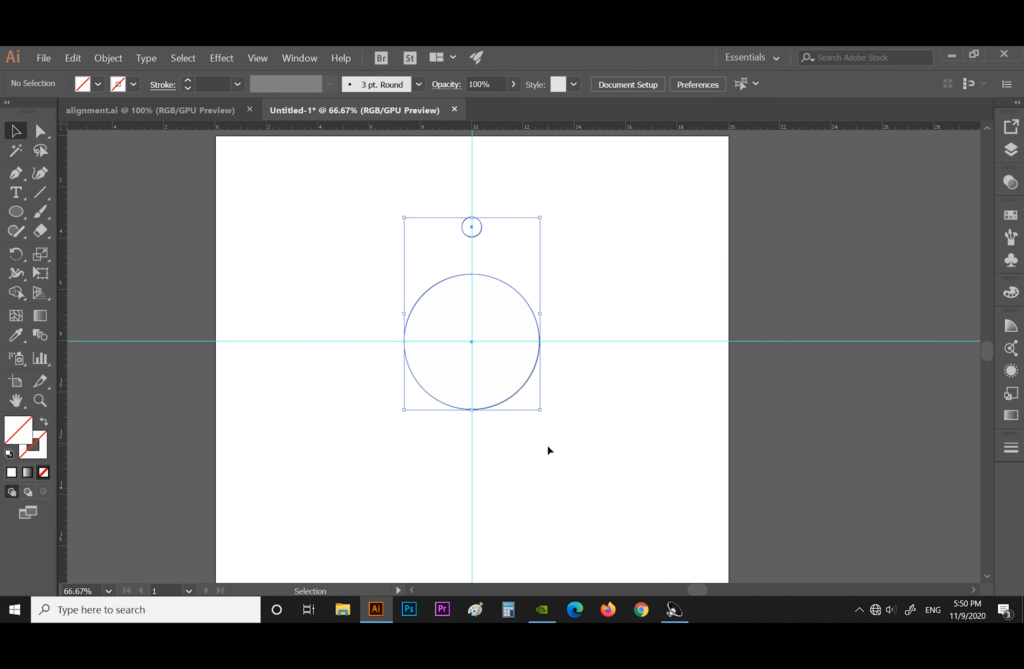
{"action": "left_click", "coordinate": [16, 254]}
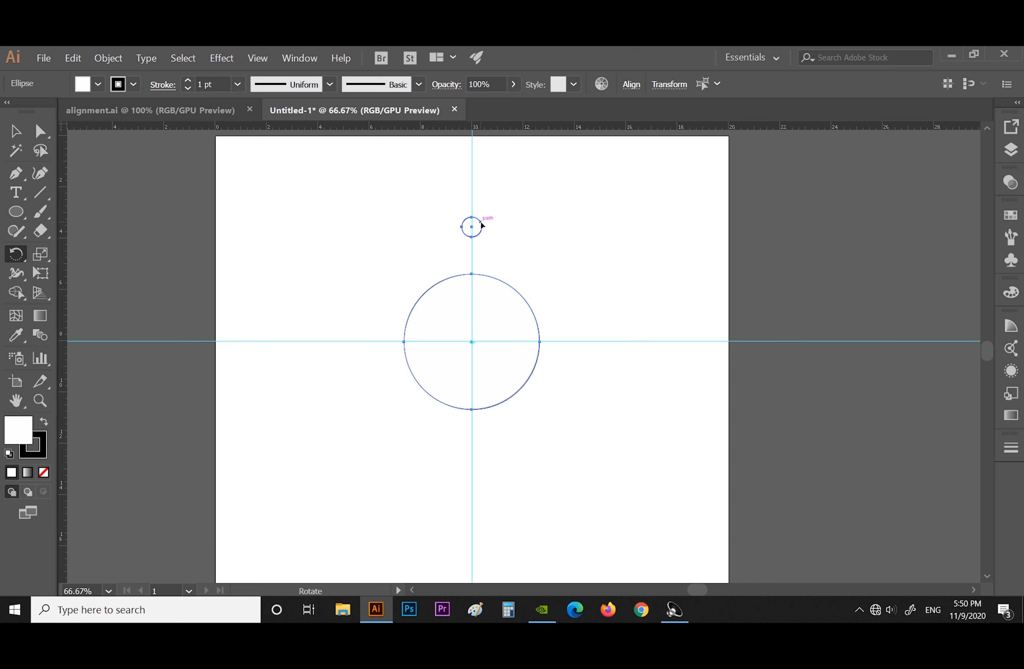
Try rotating both circles about 19.4° clockwise around the large circle's centre, and undo the rotation
{"action": "left_click_drag", "start_coordinate": [481, 225], "coordinate": [516, 246]}
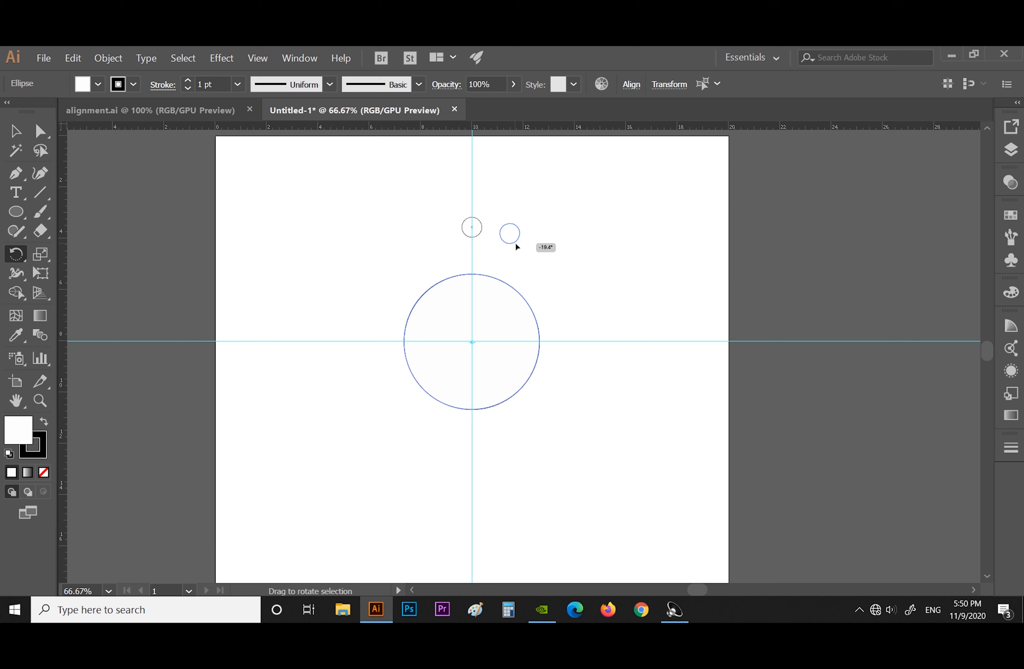
{"action": "left_click_drag", "start_coordinate": [516, 244], "coordinate": [515, 243]}
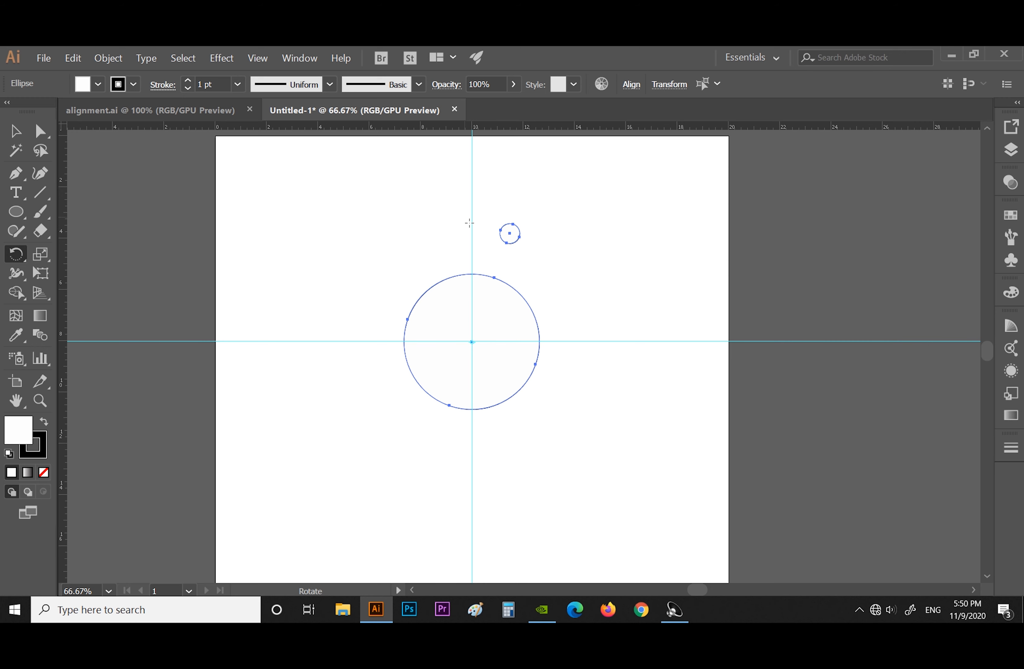
{"action": "key", "text": "ctrl"}
{"action": "key", "text": "ctrl+z"}
Rotate a copy of both circles about 16° clockwise around the large circle's centre
{"action": "left_click_drag", "start_coordinate": [486, 237], "coordinate": [508, 247]}
{"action": "key", "text": "alt"}
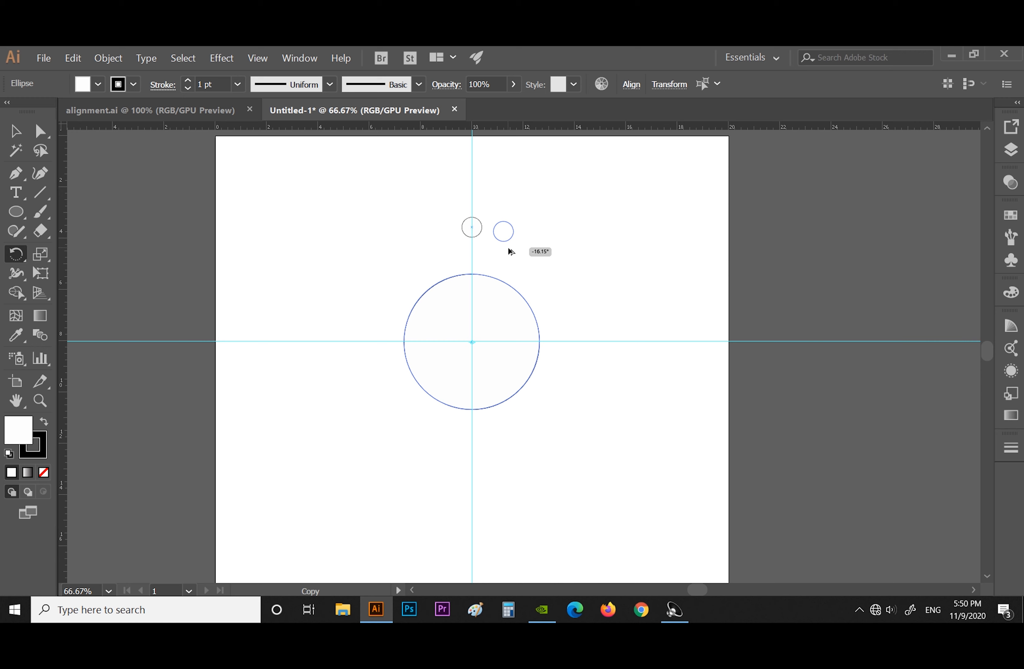
{"action": "left_click_drag", "start_coordinate": [508, 248], "coordinate": [508, 248]}
Repeat the rotated copy until the small circles form a ring all around the large circle
{"action": "key", "text": "ctrl+d"}
{"action": "key", "text": "ctrl+d"}
{"action": "key", "text": "ctrl+d"}
{"action": "key", "text": "ctrl+d"}
{"action": "key", "text": "ctrl+d"}
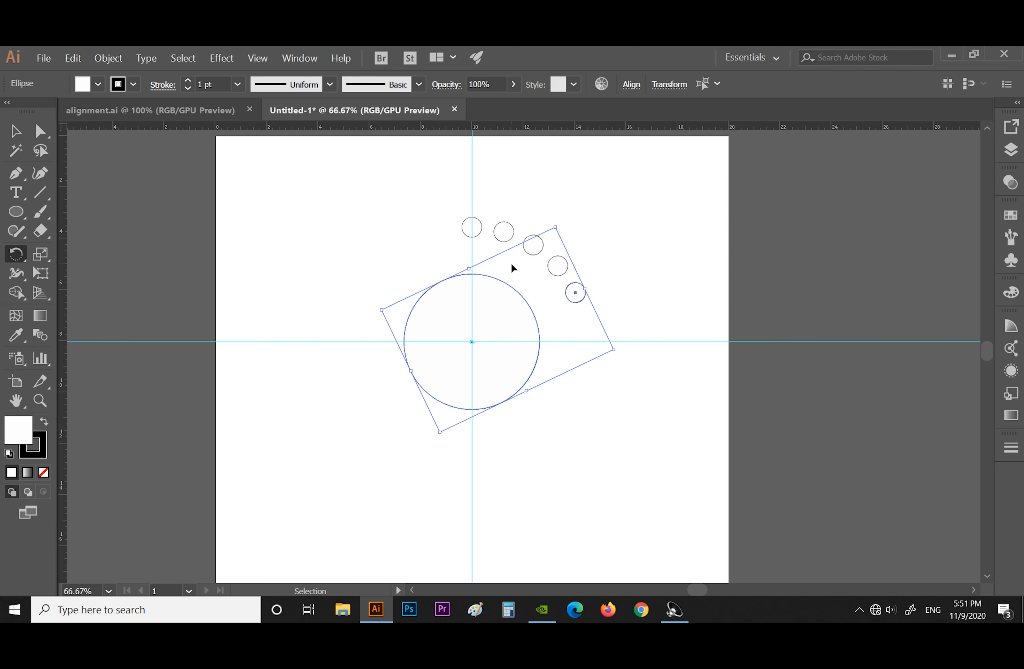
{"action": "key", "text": "ctrl+d"}
{"action": "key", "text": "ctrl+d"}
{"action": "key", "text": "ctrl+d"}
{"action": "key", "text": "ctrl+d"}
{"action": "key", "text": "ctrl+d"}
{"action": "key", "text": "ctrl+d"}
{"action": "key", "text": "ctrl+d"}
{"action": "key", "text": "ctrl+d"}
{"action": "key", "text": "ctrl+d"}
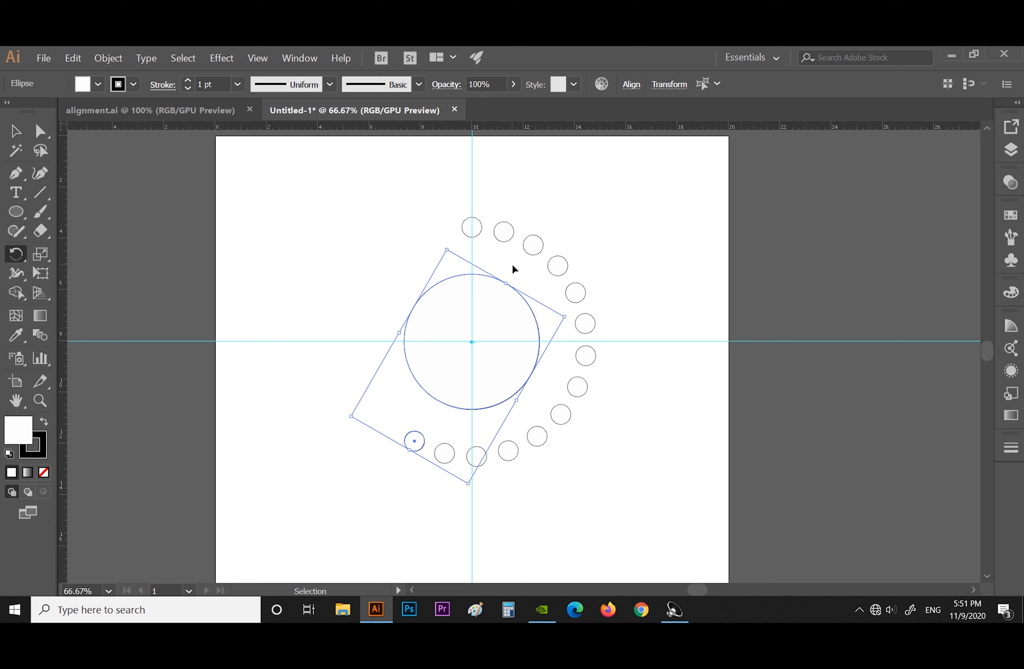
{"action": "key", "text": "ctrl+d"}
{"action": "key", "text": "ctrl+d"}
{"action": "key", "text": "ctrl+d"}
{"action": "key", "text": "ctrl+d"}
{"action": "key", "text": "ctrl+d"}
{"action": "key", "text": "ctrl+d"}
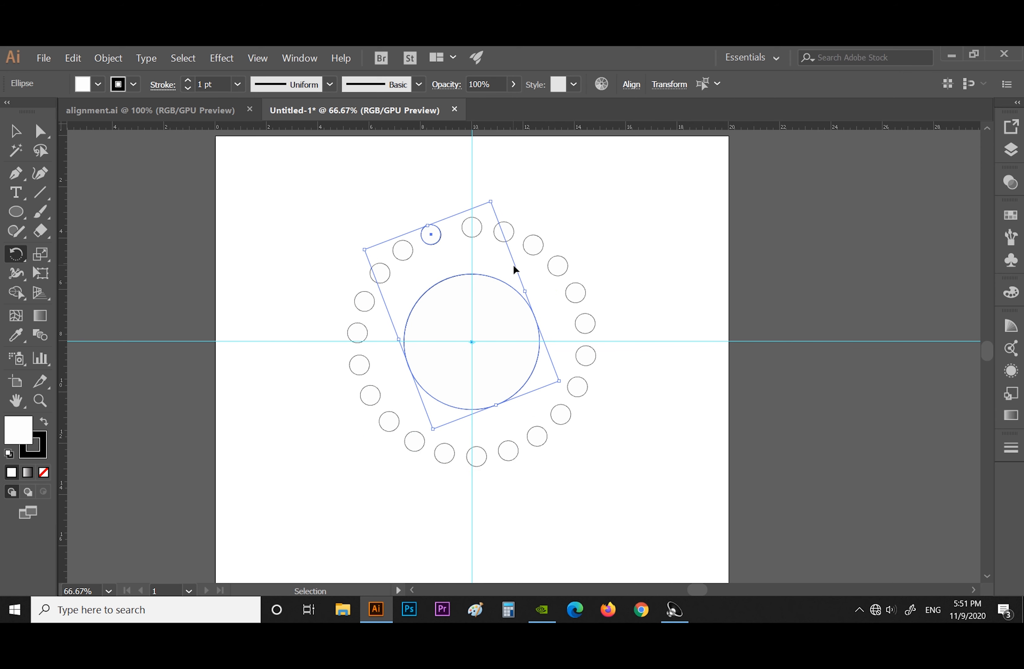
Clear the selection and select the last small circle beside the gap at the top of the ring
{"action": "left_click", "coordinate": [13, 125]}
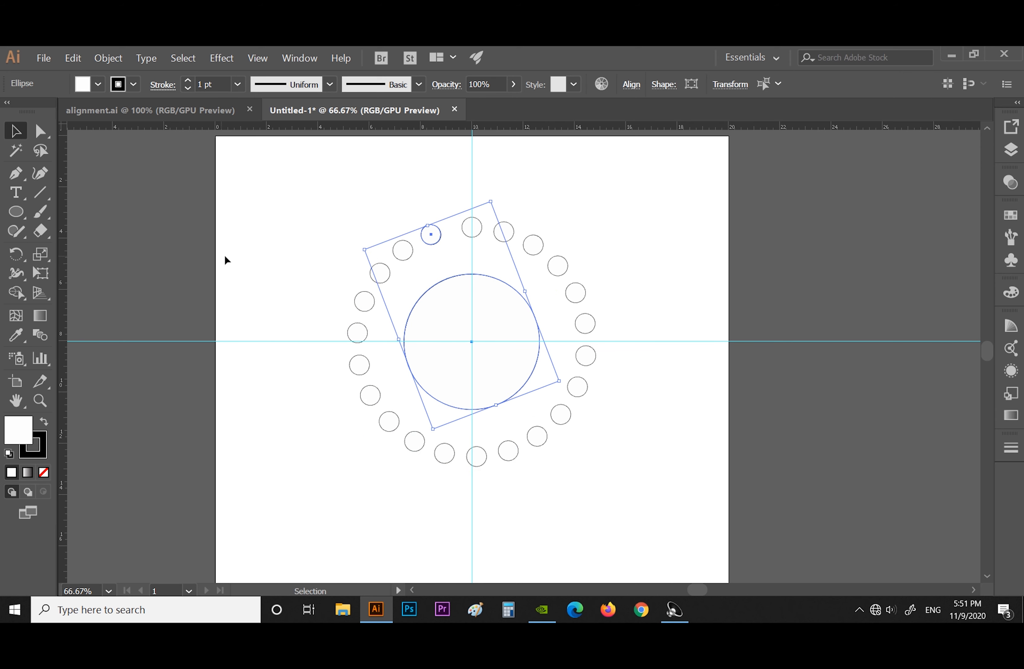
{"action": "left_click", "coordinate": [245, 248]}
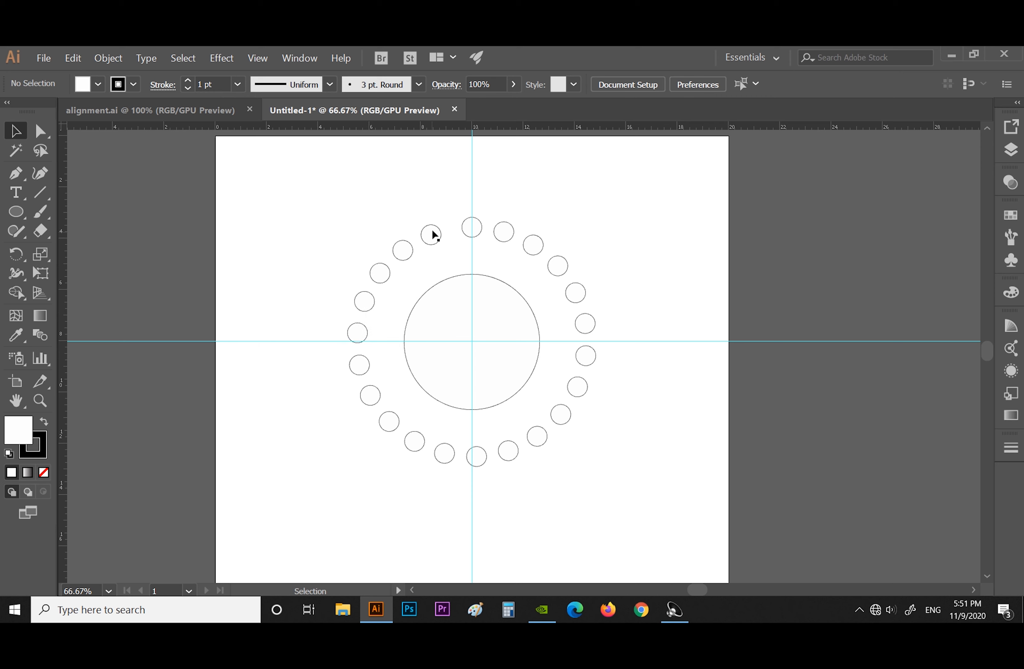
{"action": "left_click_drag", "start_coordinate": [429, 202], "coordinate": [473, 251]}
{"action": "left_click", "coordinate": [363, 206]}
{"action": "left_click", "coordinate": [436, 244]}
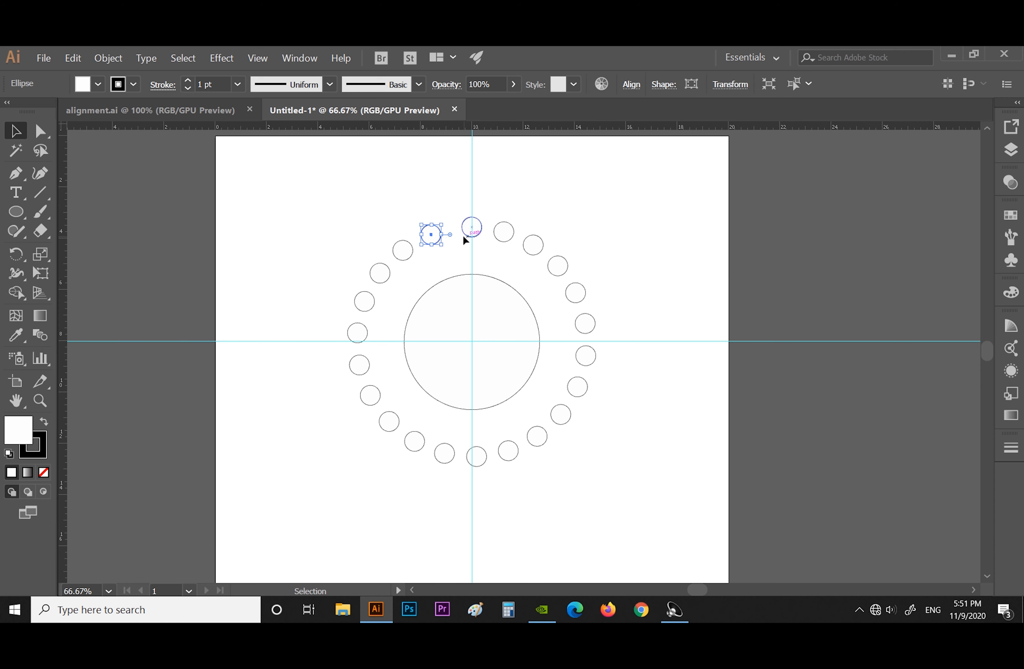
{"action": "key", "text": "a"}
{"action": "key", "text": "ctrl+d"}
{"action": "key", "text": "ctrl+z"}
{"action": "key", "text": "ctrl"}
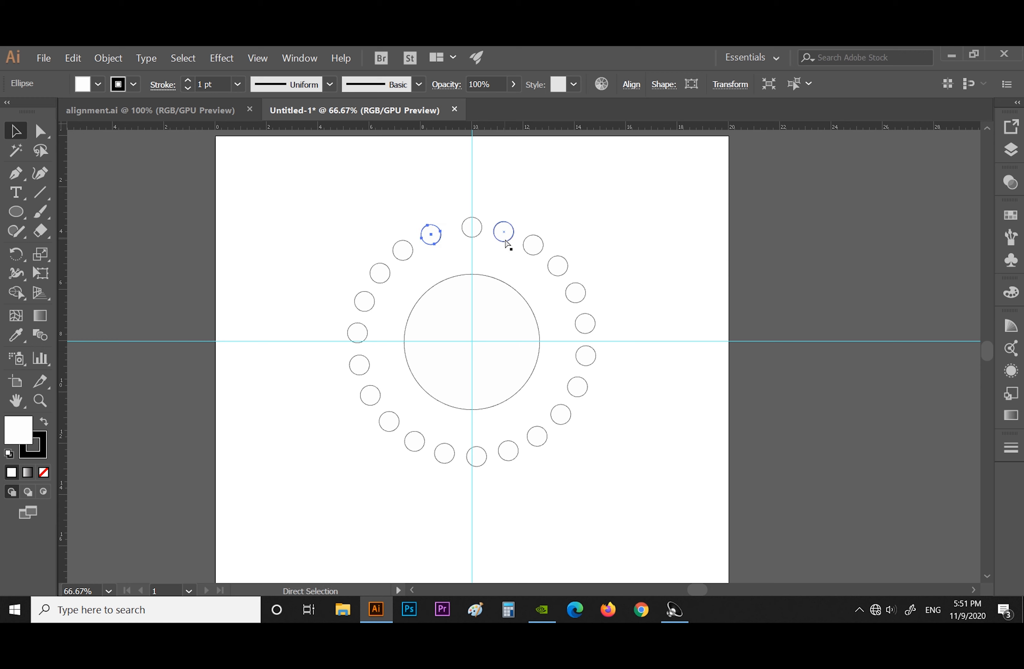
Undo all the rotated copies back to the original small and large circles and deselect them
{"action": "key", "text": "ctrl+z"}
{"action": "key", "text": "ctrl+z"}
{"action": "key", "text": "ctrl+z"}
{"action": "key", "text": "ctrl+z"}
{"action": "key", "text": "ctrl+z"}
{"action": "key", "text": "ctrl+z"}
{"action": "key", "text": "ctrl+z"}
{"action": "key", "text": "ctrl+z"}
{"action": "key", "text": "ctrl+z"}
{"action": "key", "text": "ctrl+z"}
{"action": "key", "text": "ctrl+z"}
{"action": "key", "text": "ctrl+z"}
{"action": "key", "text": "ctrl+z"}
{"action": "key", "text": "ctrl+z"}
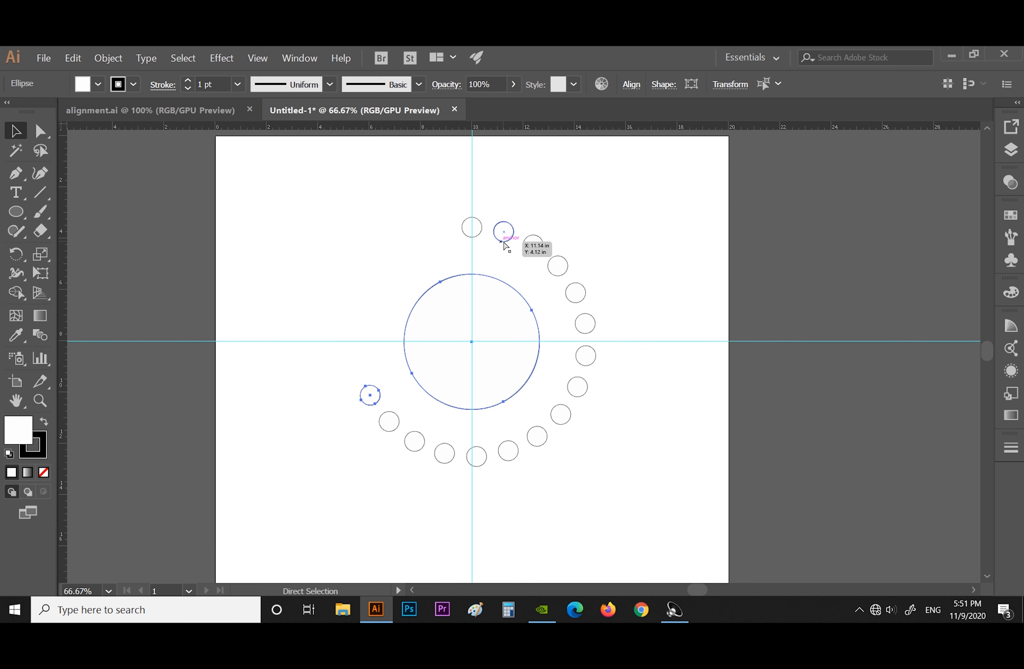
{"action": "key", "text": "ctrl+z"}
{"action": "key", "text": "ctrl+z"}
{"action": "key", "text": "ctrl+z"}
{"action": "key", "text": "ctrl+z"}
{"action": "key", "text": "ctrl+z"}
{"action": "key", "text": "ctrl+z"}
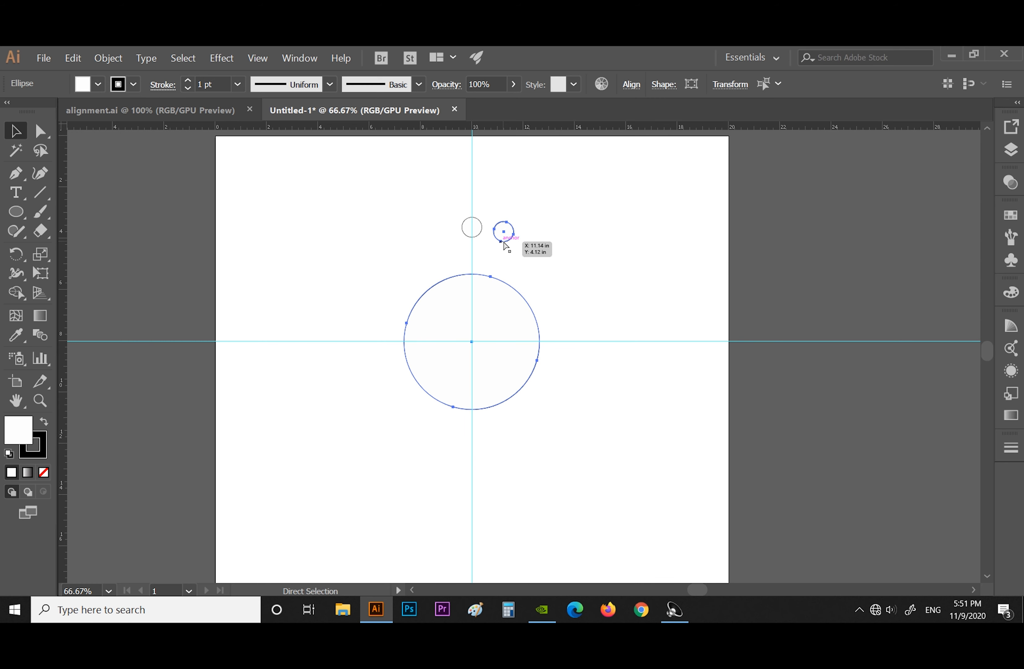
{"action": "key", "text": "ctrl+z"}
{"action": "left_click", "coordinate": [378, 243]}
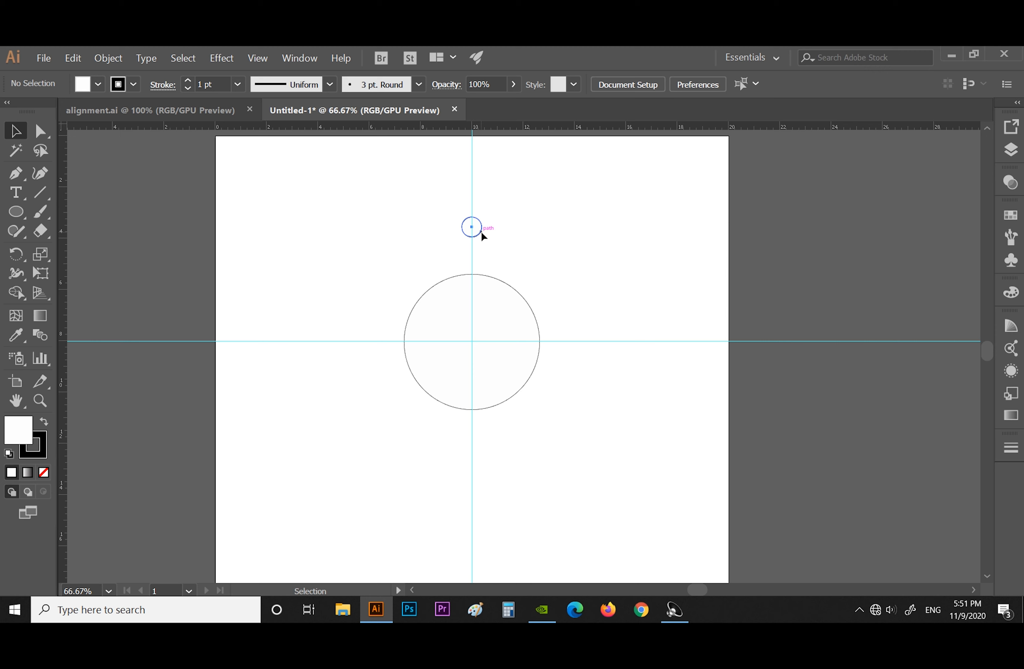
{"action": "left_click_drag", "start_coordinate": [482, 233], "coordinate": [511, 242]}
{"action": "left_click", "coordinate": [414, 242]}
{"action": "key", "text": "ctrl+z"}
Select both circles and set the rotation pivot at the large circle's centre, where the guides cross
{"action": "left_click_drag", "start_coordinate": [430, 198], "coordinate": [578, 443]}
{"action": "left_click", "coordinate": [22, 253]}
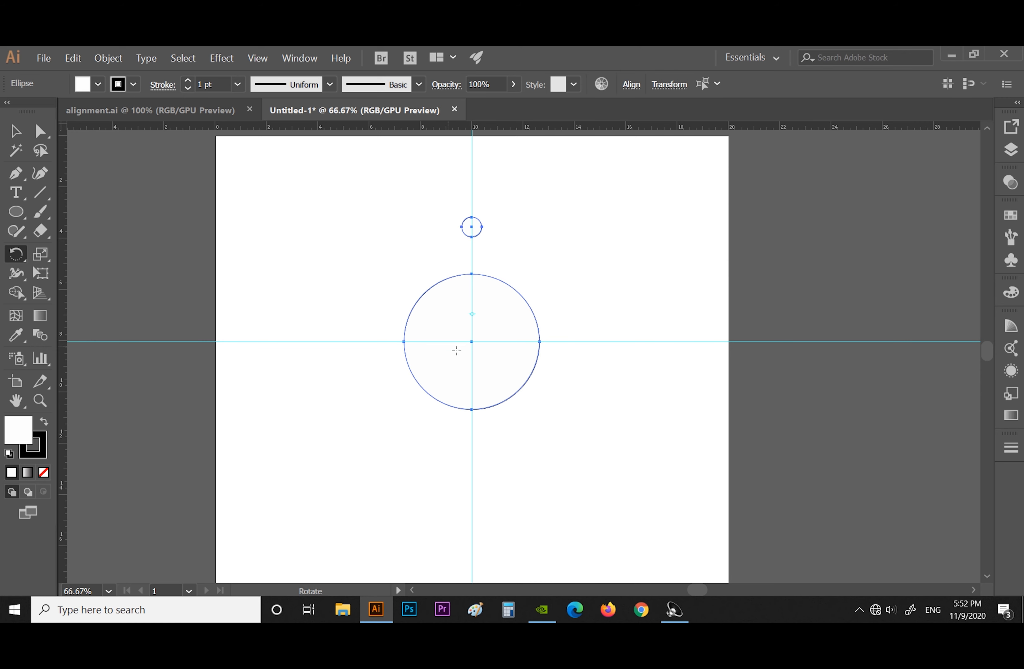
{"action": "left_click", "coordinate": [472, 341]}
Rotate a copy of both circles about 45° clockwise and repeat it until eight small circles surround the large one
{"action": "left_click_drag", "start_coordinate": [480, 233], "coordinate": [524, 257]}
{"action": "left_click_drag", "start_coordinate": [525, 259], "coordinate": [527, 260]}
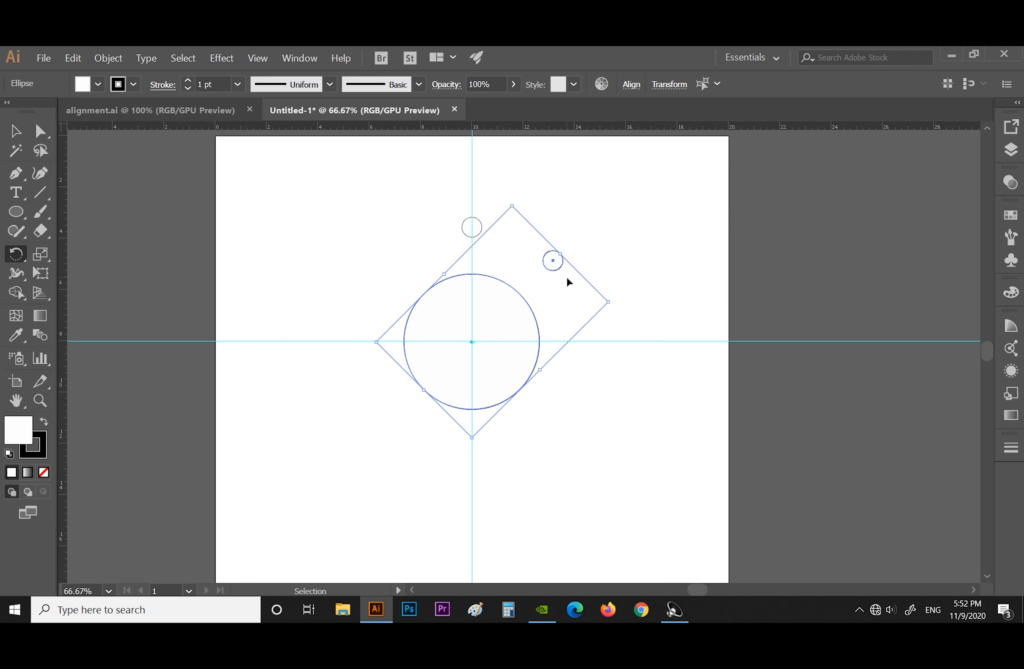
{"action": "key", "text": "ctrl+d"}
{"action": "key", "text": "ctrl+d"}
{"action": "key", "text": "ctrl+d"}
{"action": "key", "text": "ctrl+d"}
{"action": "key", "text": "ctrl+d"}
{"action": "key", "text": "ctrl+d"}
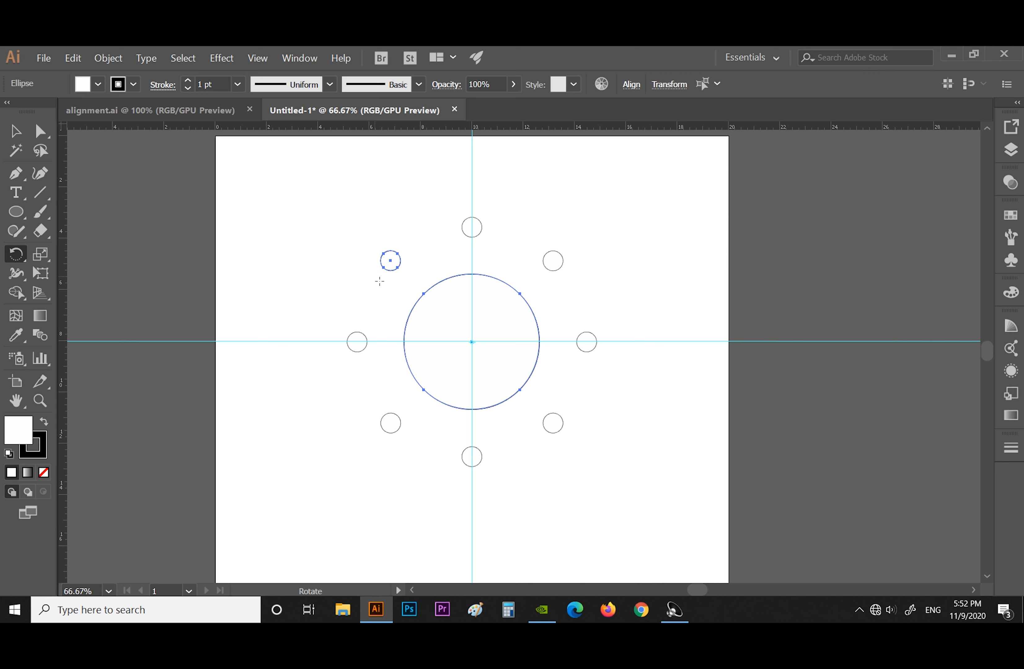
Undo the 45° copies until only the original small and large circles remain
{"action": "key", "text": "ctrl+shift+b"}
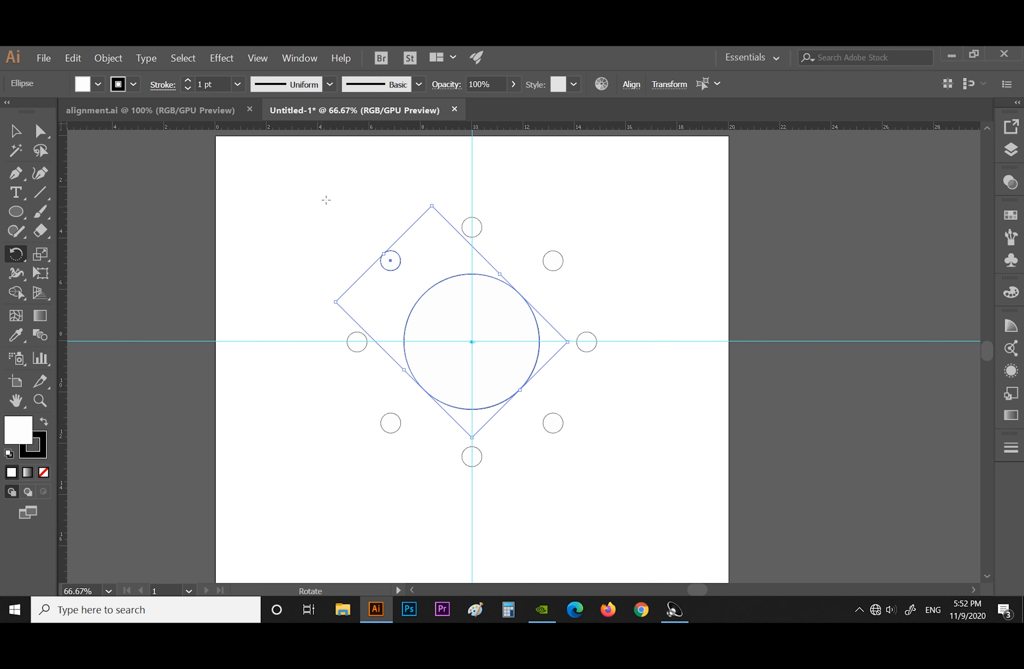
{"action": "key", "text": "ctrl+shift+b"}
{"action": "key", "text": "ctrl+z"}
{"action": "key", "text": "ctrl+z"}
{"action": "key", "text": "ctrl+z"}
{"action": "key", "text": "ctrl+z"}
{"action": "key", "text": "ctrl+z"}
{"action": "key", "text": "ctrl+z"}
{"action": "key", "text": "ctrl+z"}
{"action": "key", "text": "ctrl+z"}
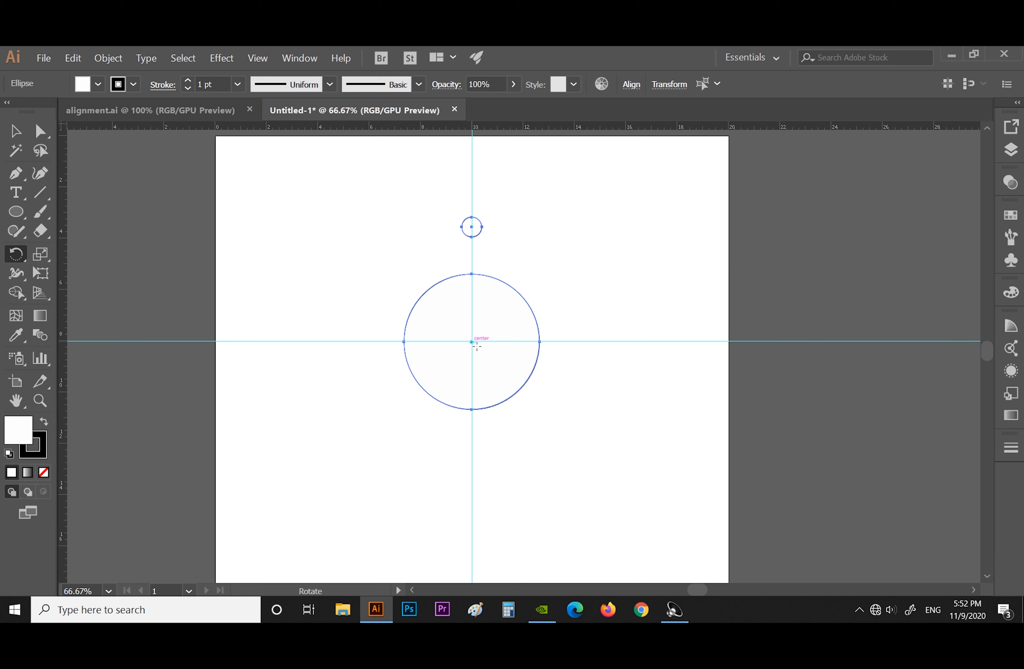
Open the rotation settings with the pivot at the large circle's centre and calculate 360 ÷ 30 in Calculator
{"action": "left_click", "coordinate": [472, 342], "text": "alt"}
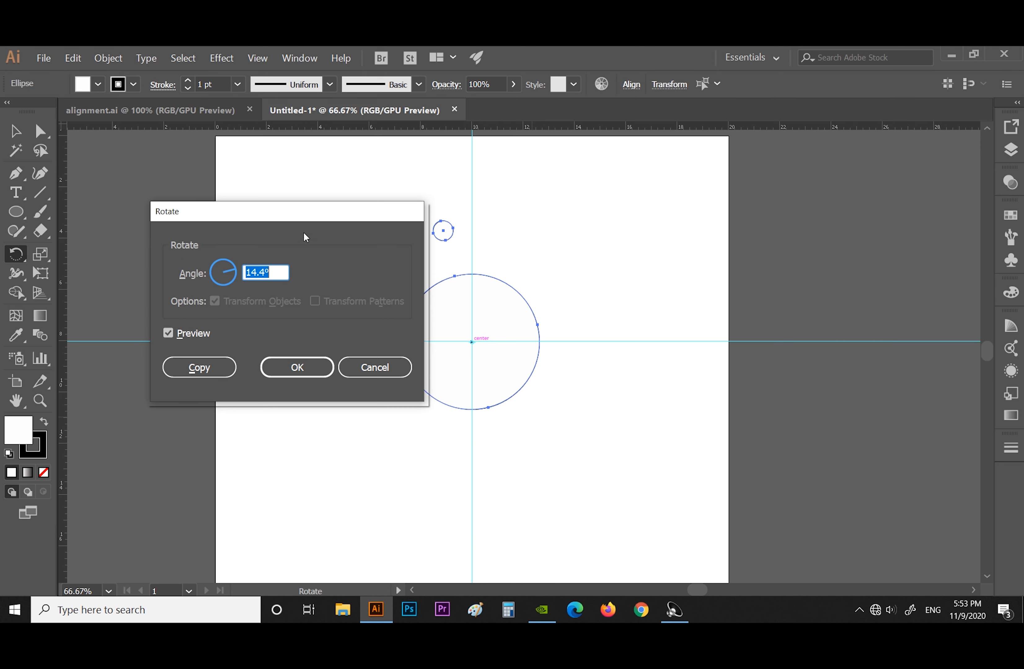
{"action": "left_click_drag", "start_coordinate": [308, 216], "coordinate": [252, 213]}
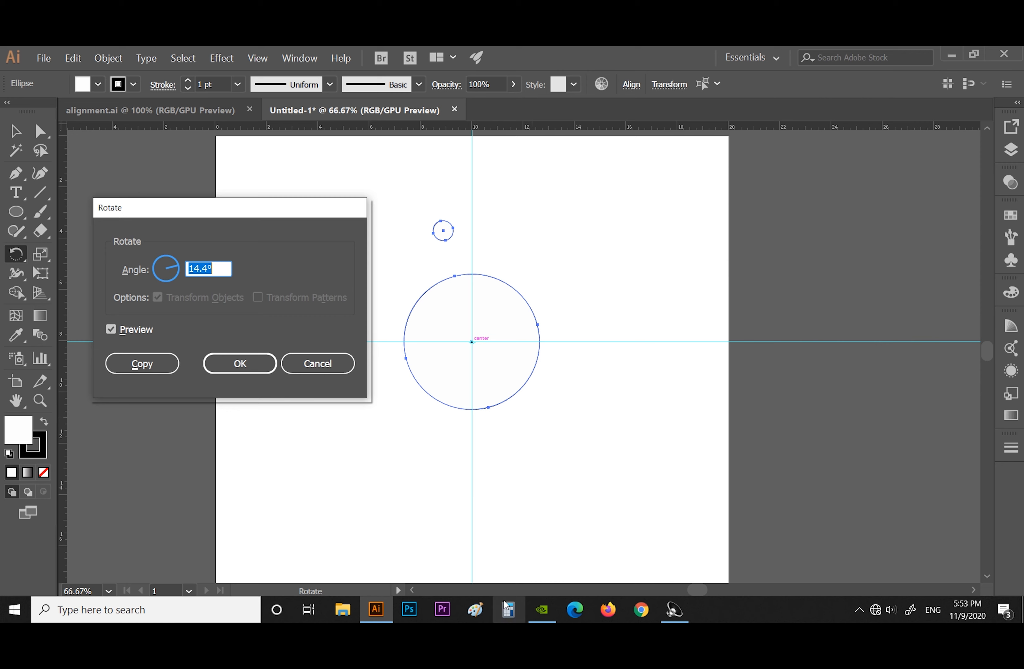
{"action": "left_click", "coordinate": [510, 617]}
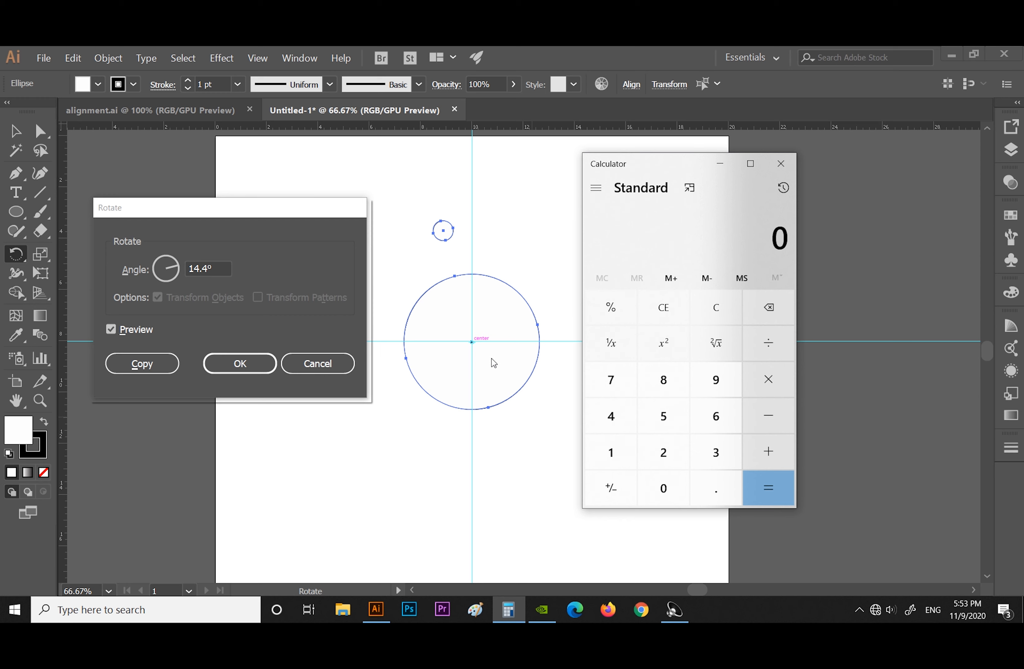
{"action": "left_click", "coordinate": [715, 452]}
{"action": "left_click", "coordinate": [715, 416]}
{"action": "left_click", "coordinate": [663, 488]}
{"action": "left_click", "coordinate": [767, 342]}
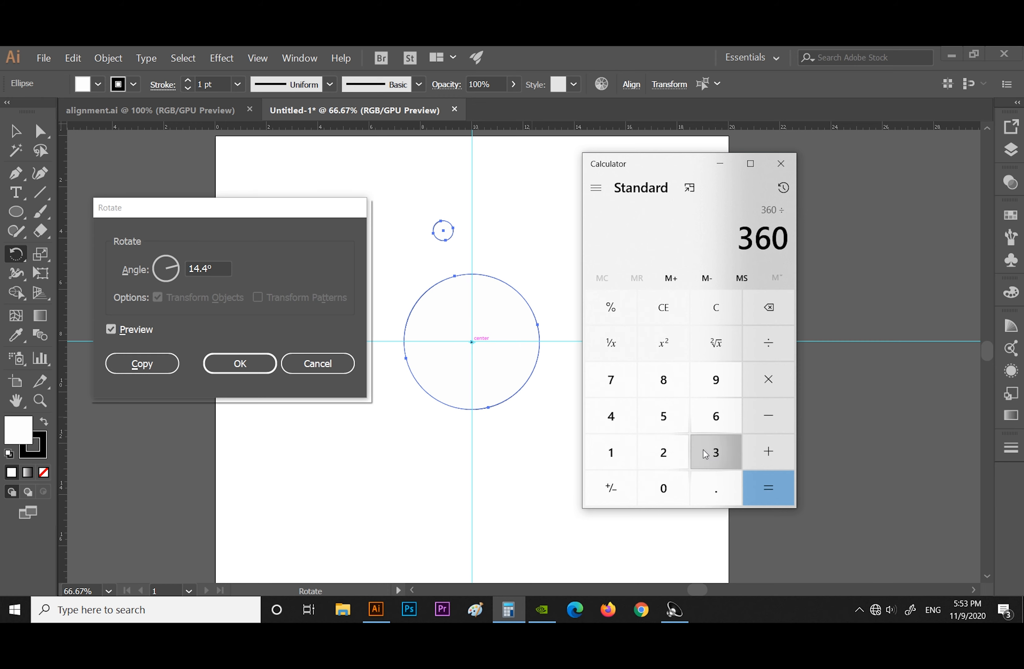
{"action": "left_click", "coordinate": [715, 453]}
{"action": "left_click", "coordinate": [663, 490]}
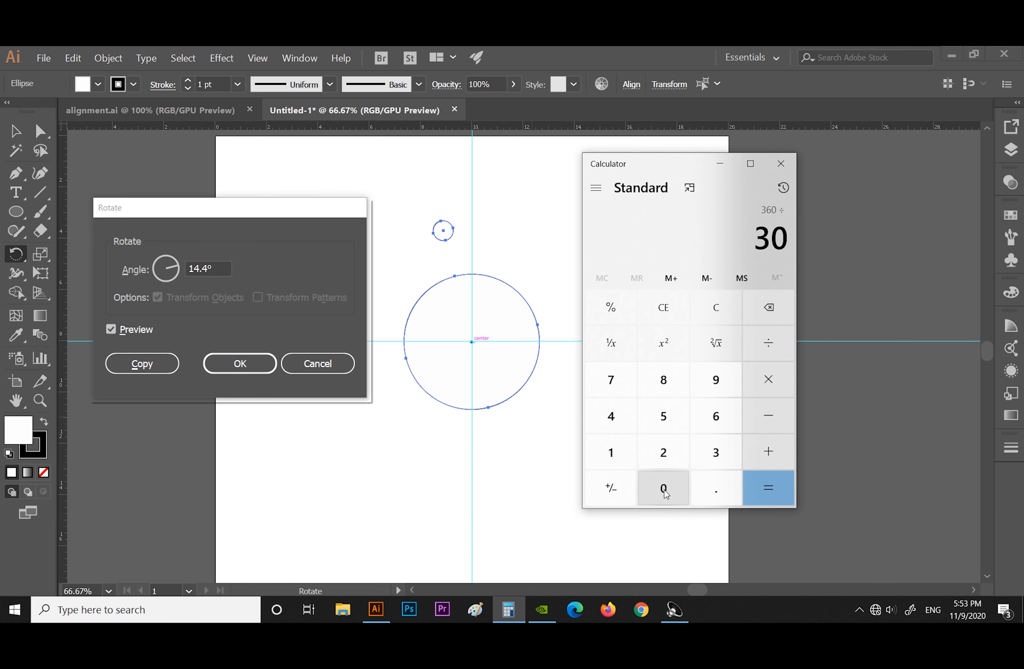
{"action": "left_click", "coordinate": [769, 489]}
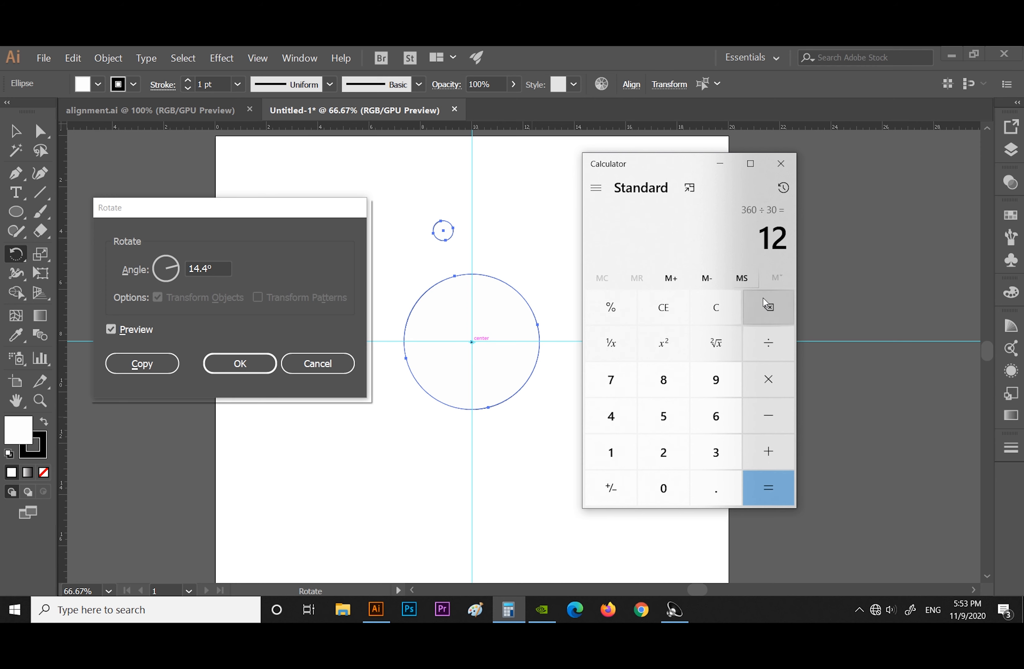
Set the rotation angle to 12° and create a rotated copy of both circles
{"action": "left_click", "coordinate": [217, 271]}
{"action": "key", "text": "BackSpace"}
{"action": "type", "text": "12"}
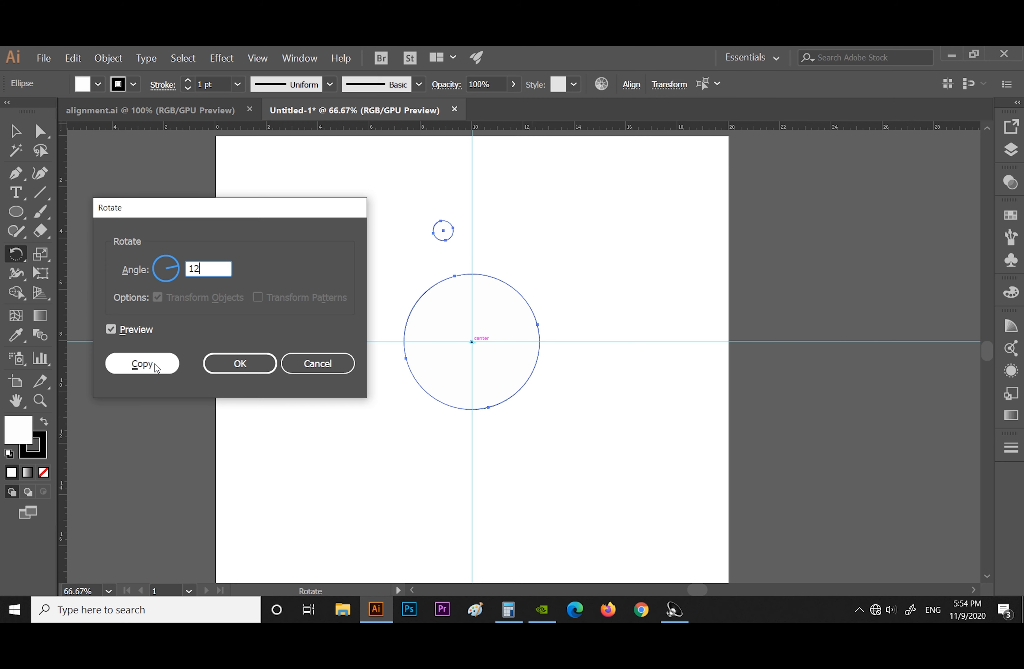
{"action": "left_click", "coordinate": [156, 367]}
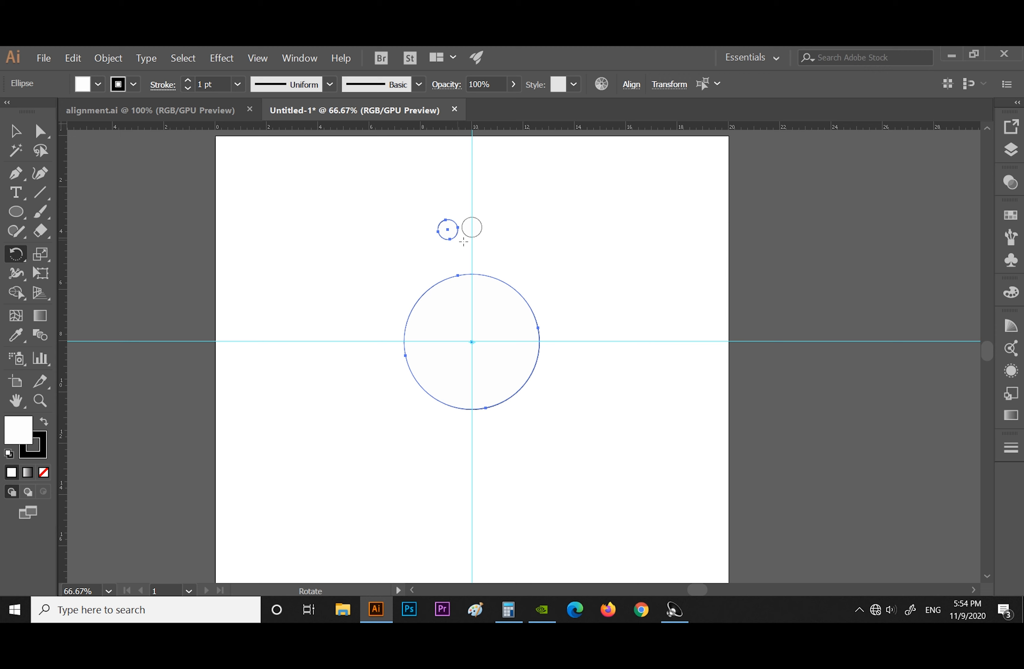
Repeat the 12° rotated copy until evenly spaced small circles form a complete ring around the large circle
{"action": "key", "text": "ctrl+d"}
{"action": "key", "text": "ctrl+d"}
{"action": "key", "text": "ctrl+d"}
{"action": "key", "text": "ctrl+d"}
{"action": "key", "text": "ctrl+d"}
{"action": "key", "text": "ctrl+d"}
{"action": "key", "text": "ctrl+d"}
{"action": "key", "text": "ctrl+d"}
{"action": "key", "text": "ctrl+d"}
{"action": "key", "text": "ctrl+d"}
{"action": "key", "text": "ctrl+d"}
{"action": "key", "text": "ctrl+d"}
{"action": "key", "text": "ctrl+d"}
{"action": "key", "text": "ctrl+d"}
{"action": "key", "text": "ctrl+d"}
{"action": "key", "text": "ctrl+d"}
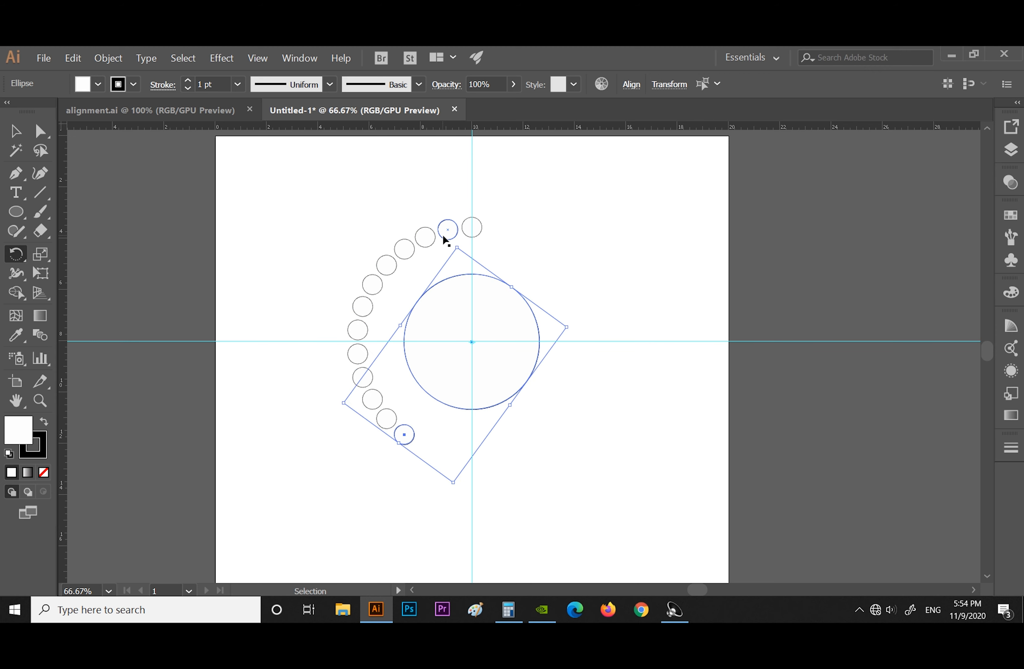
{"action": "key", "text": "ctrl+d"}
{"action": "key", "text": "ctrl+d"}
{"action": "key", "text": "ctrl+d"}
{"action": "key", "text": "ctrl+d"}
{"action": "key", "text": "ctrl+d"}
{"action": "key", "text": "ctrl+d"}
{"action": "key", "text": "ctrl+d"}
{"action": "key", "text": "ctrl+d"}
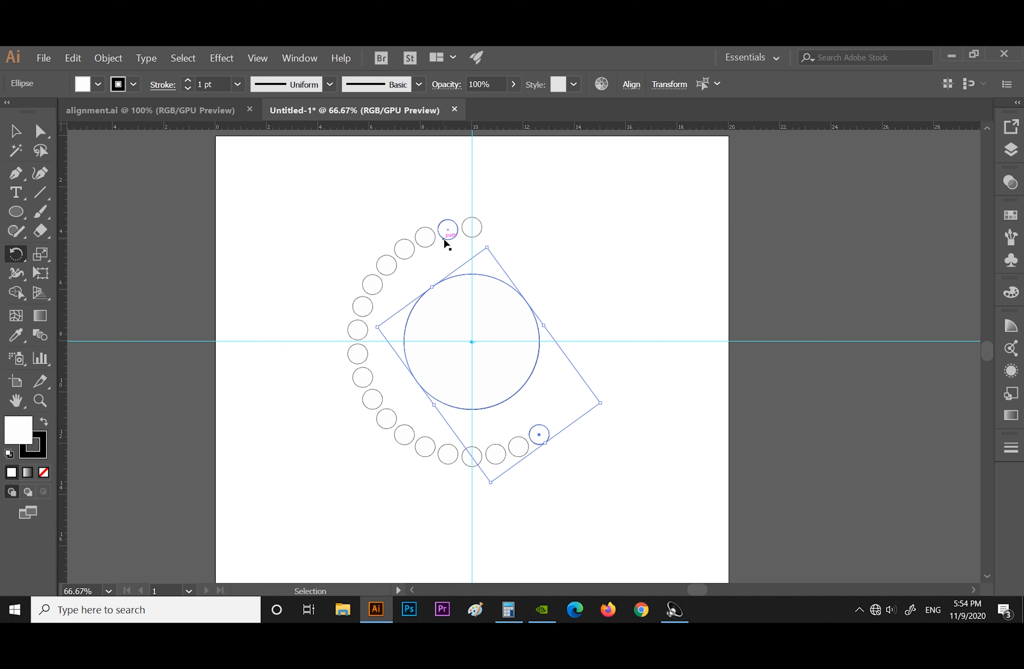
{"action": "key", "text": "ctrl+d"}
{"action": "key", "text": "ctrl+d"}
{"action": "key", "text": "ctrl+d"}
{"action": "key", "text": "ctrl+d"}
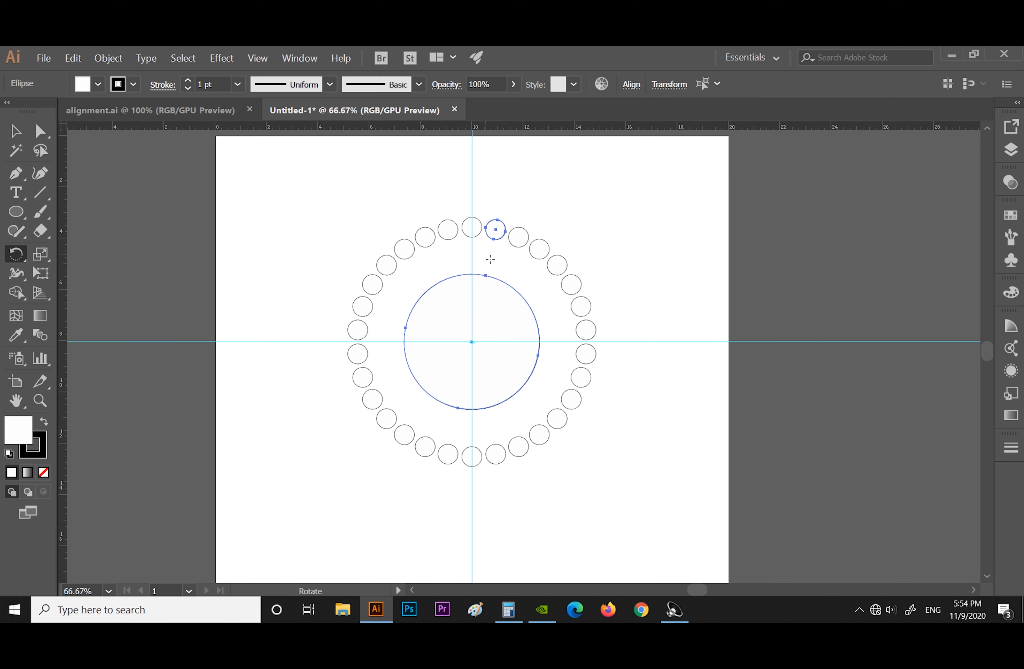
{"action": "scroll", "coordinate": [490, 259], "scroll_direction": "up", "scroll_amount": 2}
{"action": "scroll", "coordinate": [490, 259], "scroll_direction": "down", "scroll_amount": 1}
{"action": "scroll", "coordinate": [490, 259], "scroll_direction": "down", "scroll_amount": 1}
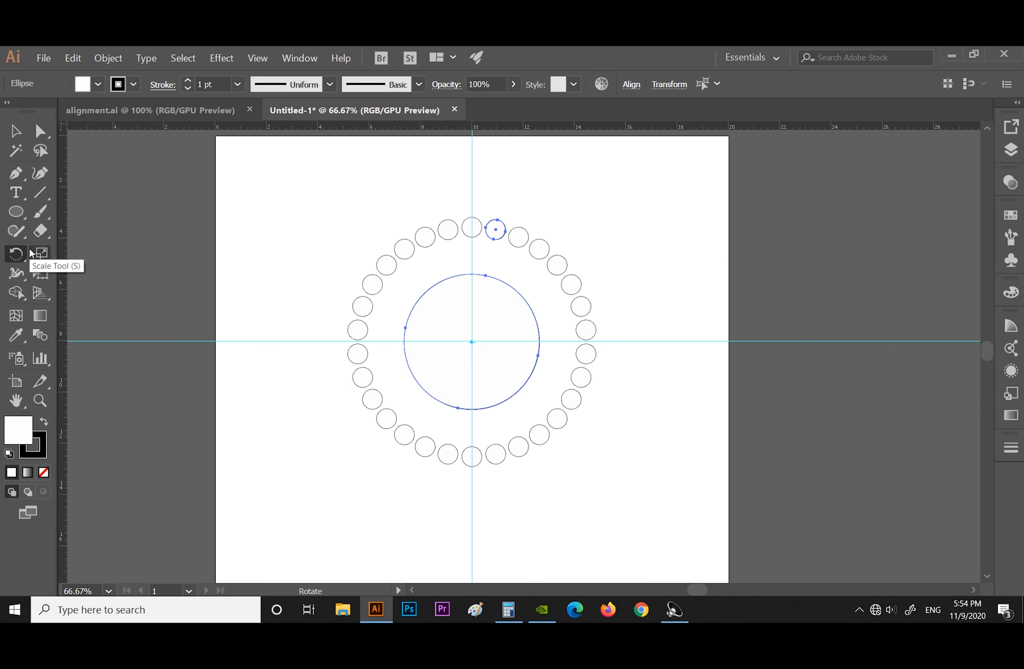
Undo everything drawn, including the ring, circles and guides, until the artboard is empty
{"action": "key", "text": "ctrl+z"}
{"action": "key", "text": "ctrl+z"}
{"action": "key", "text": "ctrl+z"}
{"action": "key", "text": "ctrl+z"}
{"action": "key", "text": "ctrl+z"}
{"action": "key", "text": "ctrl+z"}
{"action": "key", "text": "ctrl+z"}
{"action": "key", "text": "ctrl+z"}
{"action": "key", "text": "ctrl+z"}
{"action": "key", "text": "ctrl+z"}
{"action": "key", "text": "ctrl+z"}
{"action": "key", "text": "ctrl+z"}
{"action": "key", "text": "ctrl+z"}
{"action": "key", "text": "ctrl+z"}
{"action": "key", "text": "ctrl+z"}
{"action": "key", "text": "ctrl+z"}
{"action": "key", "text": "ctrl+z"}
{"action": "key", "text": "ctrl+z"}
{"action": "key", "text": "ctrl+z"}
{"action": "key", "text": "ctrl+z"}
{"action": "key", "text": "ctrl+z"}
{"action": "key", "text": "ctrl+z"}
{"action": "key", "text": "ctrl+z"}
{"action": "key", "text": "ctrl+z"}
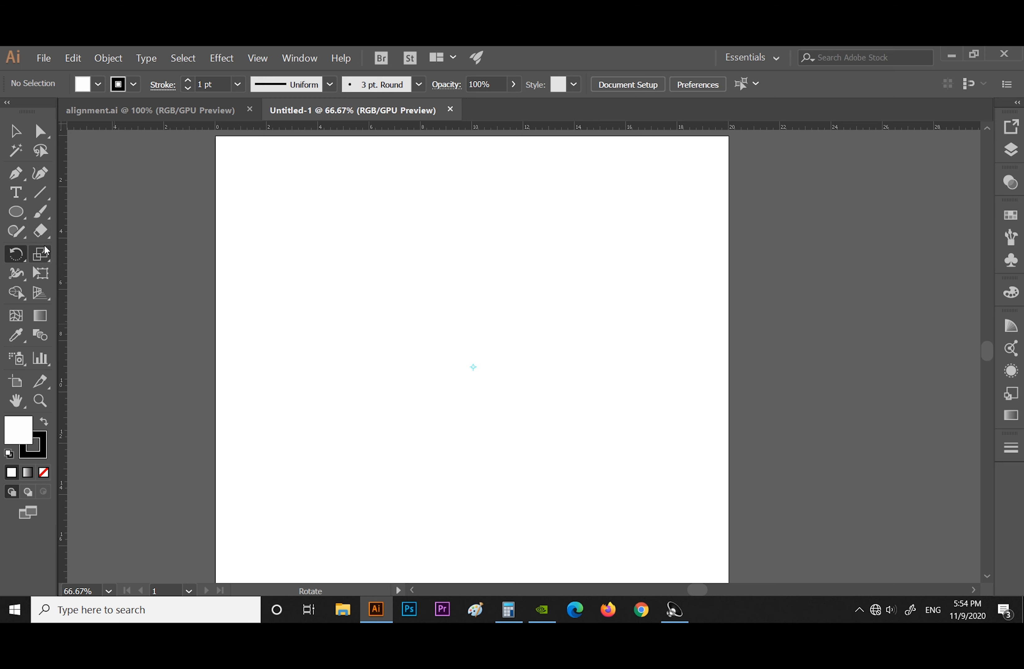
Switch to the Selection tool and hide the document rulers
{"action": "key", "text": "v"}
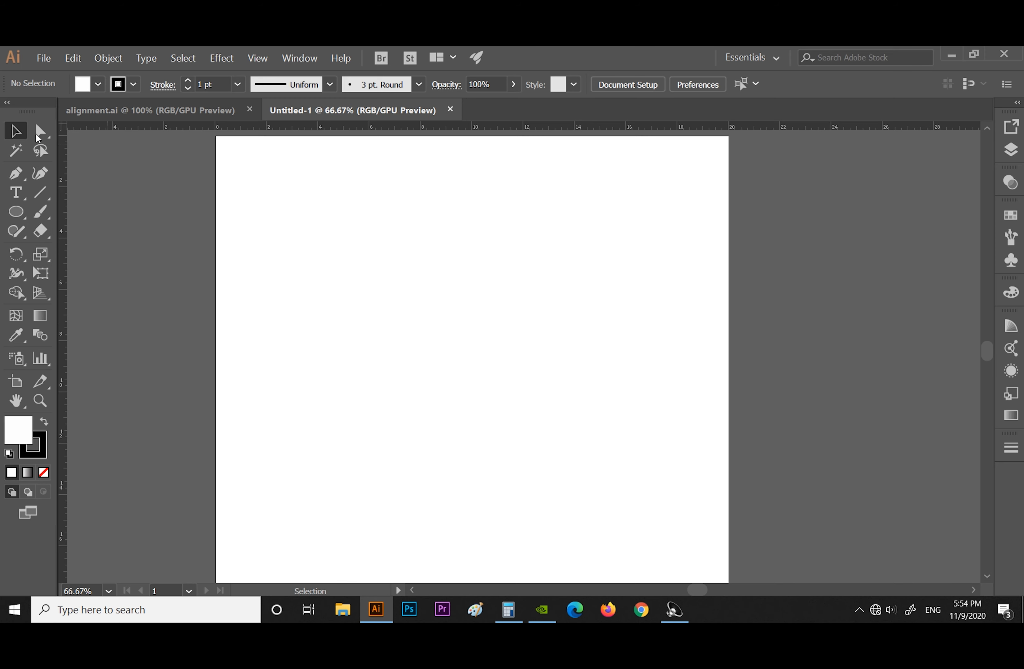
{"action": "right_click", "coordinate": [425, 163]}
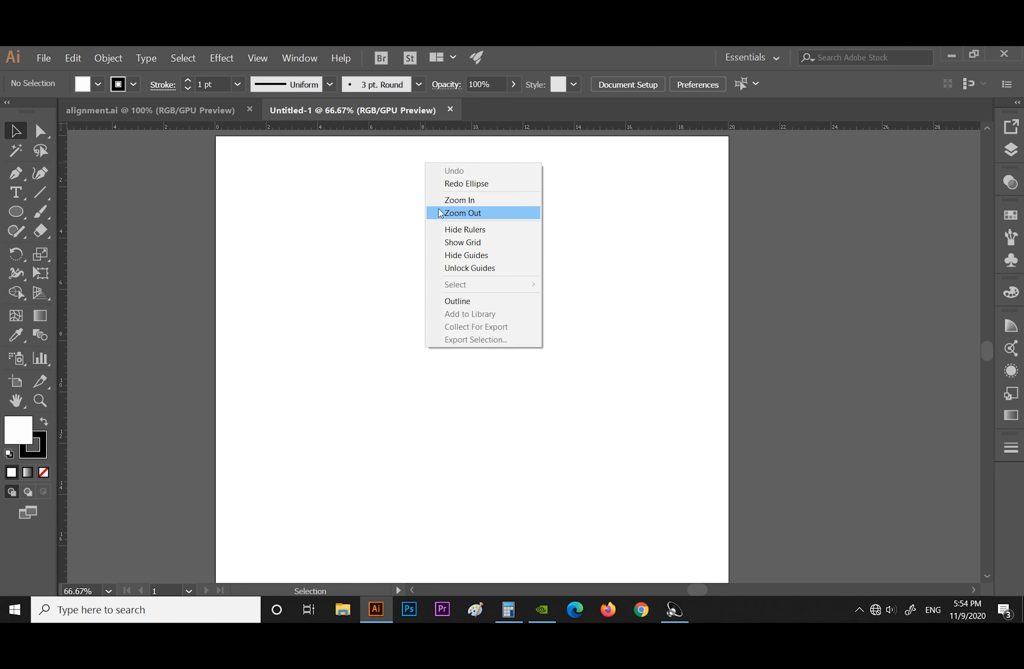
{"action": "left_click", "coordinate": [473, 229]}
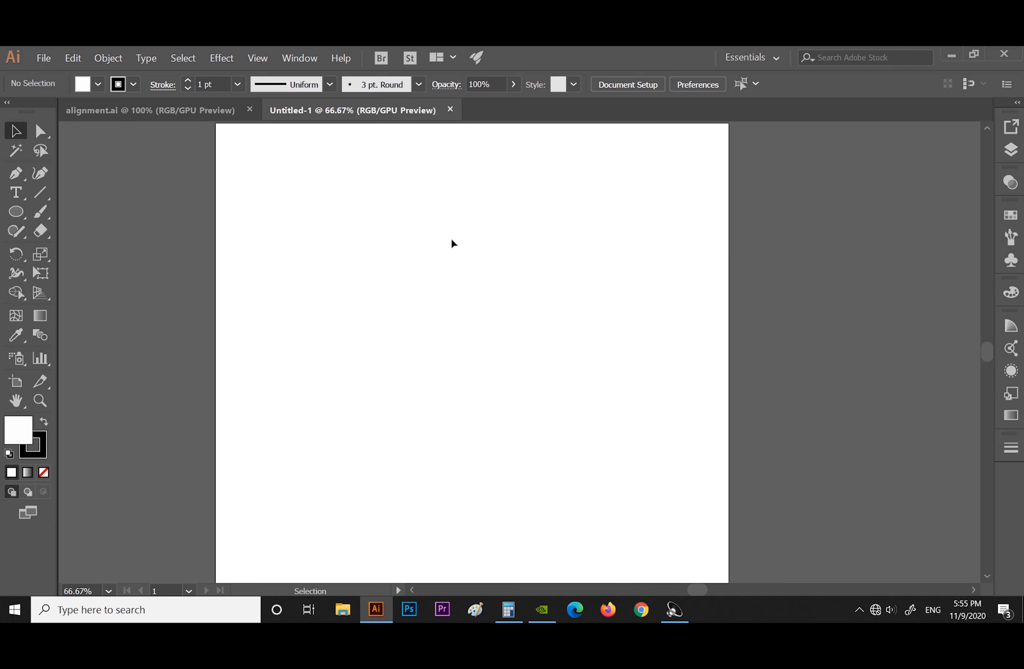
{"action": "scroll", "coordinate": [454, 243], "scroll_direction": "down", "scroll_amount": 1}
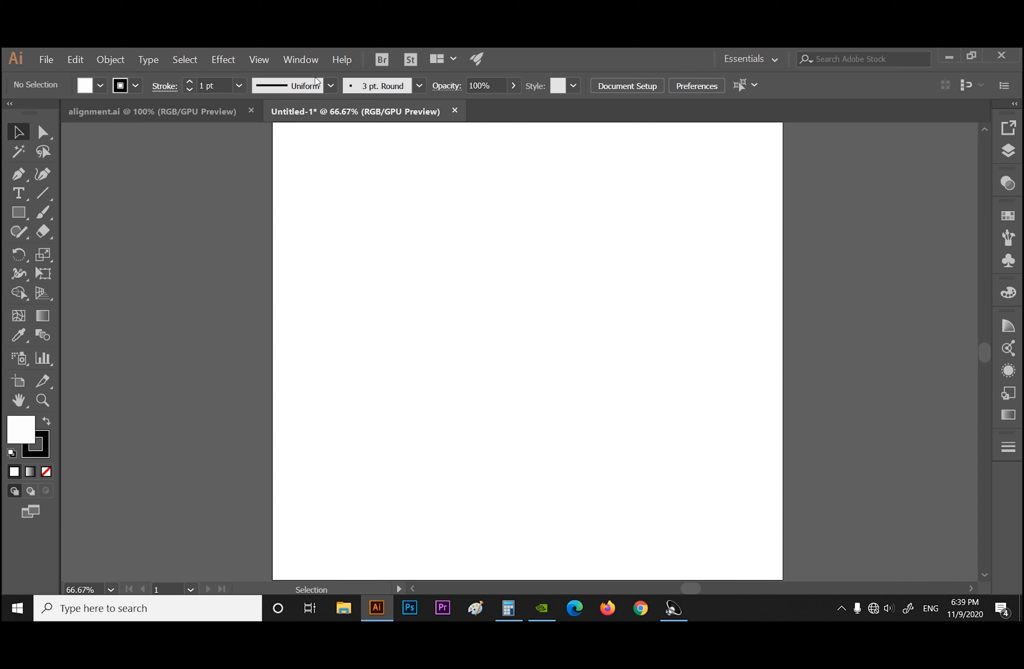
View the Align panel's align and distribute options and close the panel
{"action": "left_click", "coordinate": [304, 61]}
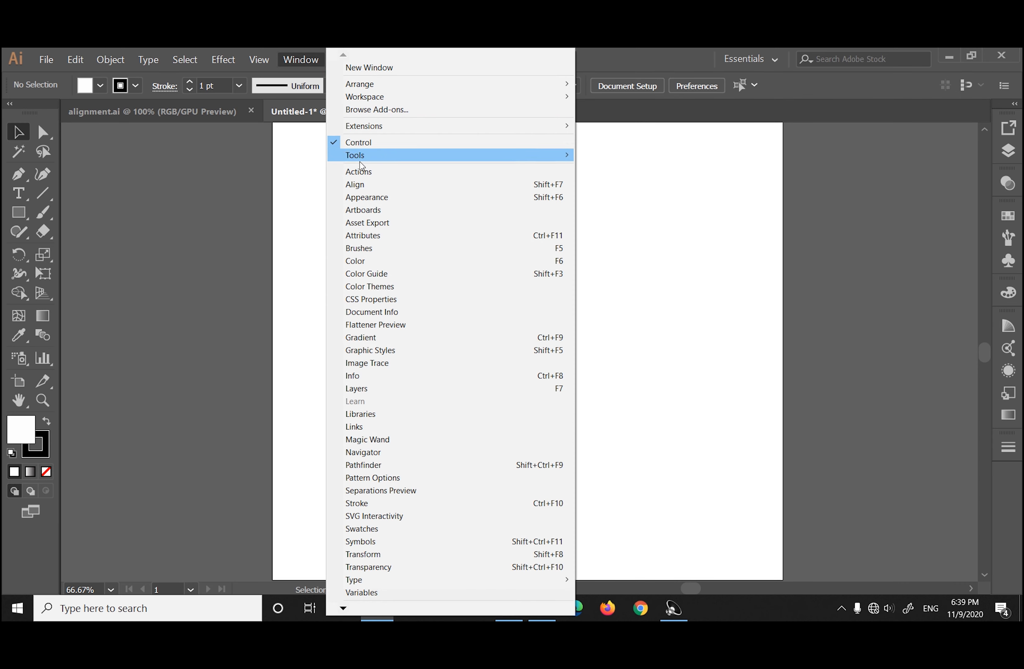
{"action": "left_click", "coordinate": [358, 187]}
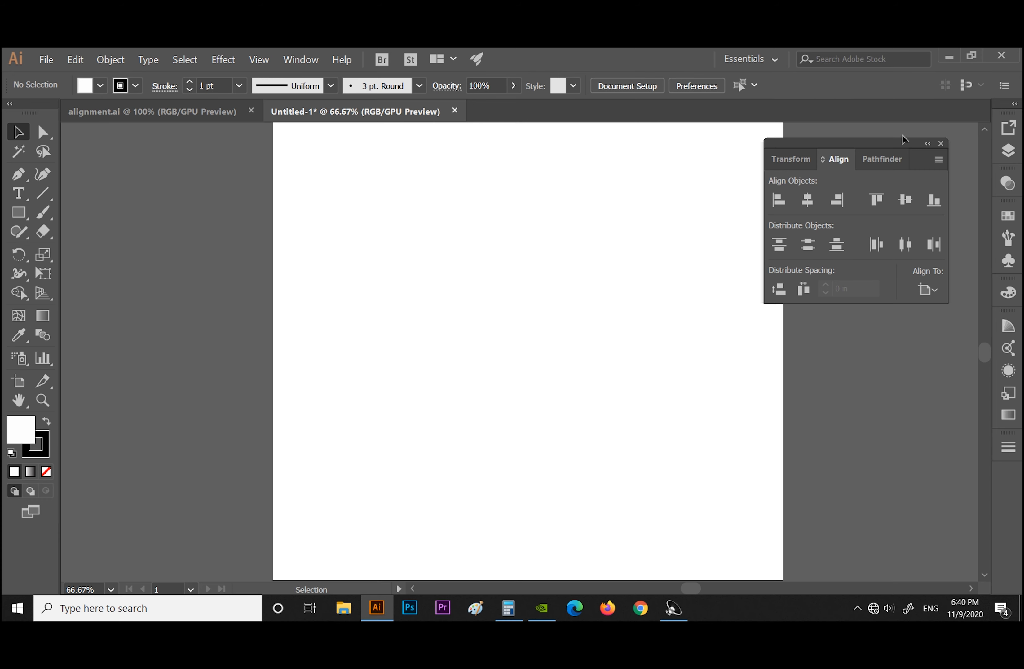
{"action": "left_click", "coordinate": [940, 144]}
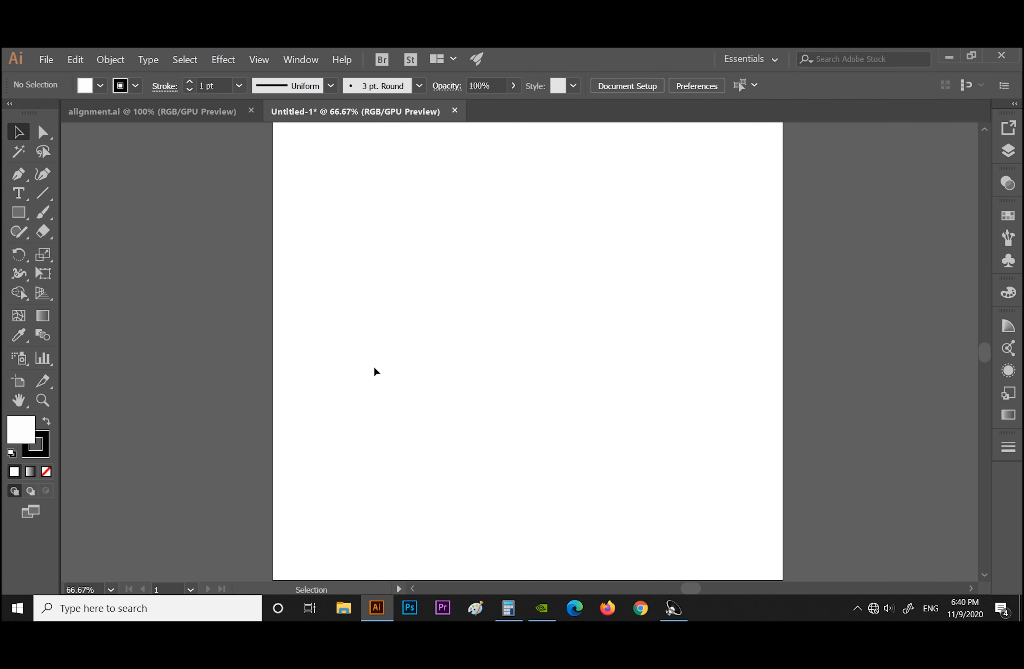
Draw two overlapping rectangles near the artboard's upper-left corner, the front one square
{"action": "left_click", "coordinate": [18, 212]}
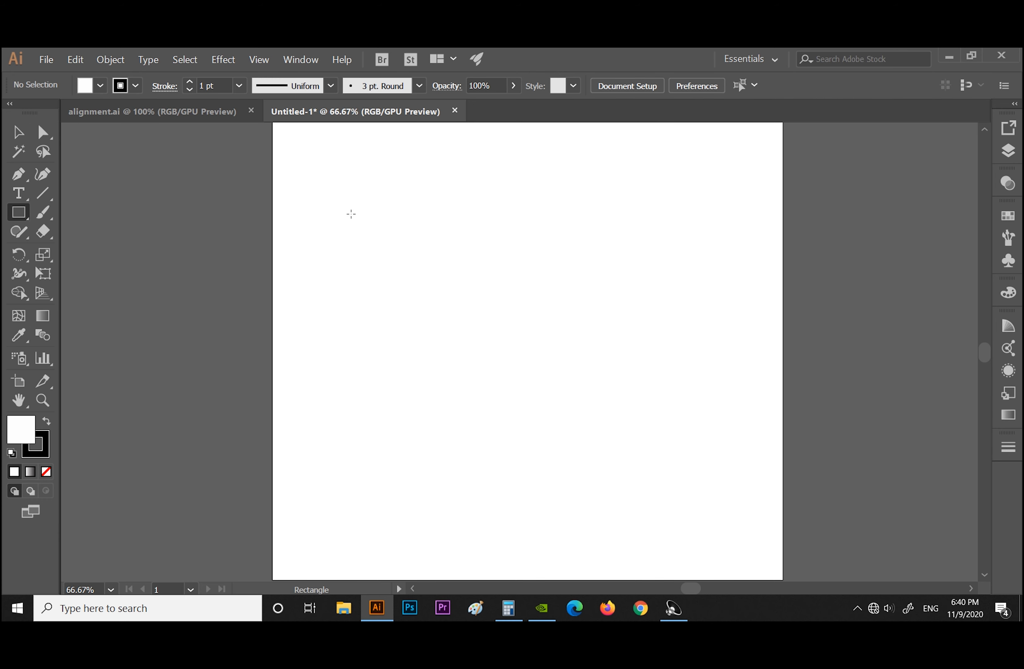
{"action": "mouse_move", "coordinate": [346, 208]}
{"action": "left_mouse_down"}
{"action": "mouse_move", "coordinate": [437, 294]}
{"action": "mouse_move", "coordinate": [416, 267]}
{"action": "mouse_move", "coordinate": [428, 315]}
{"action": "left_mouse_up"}
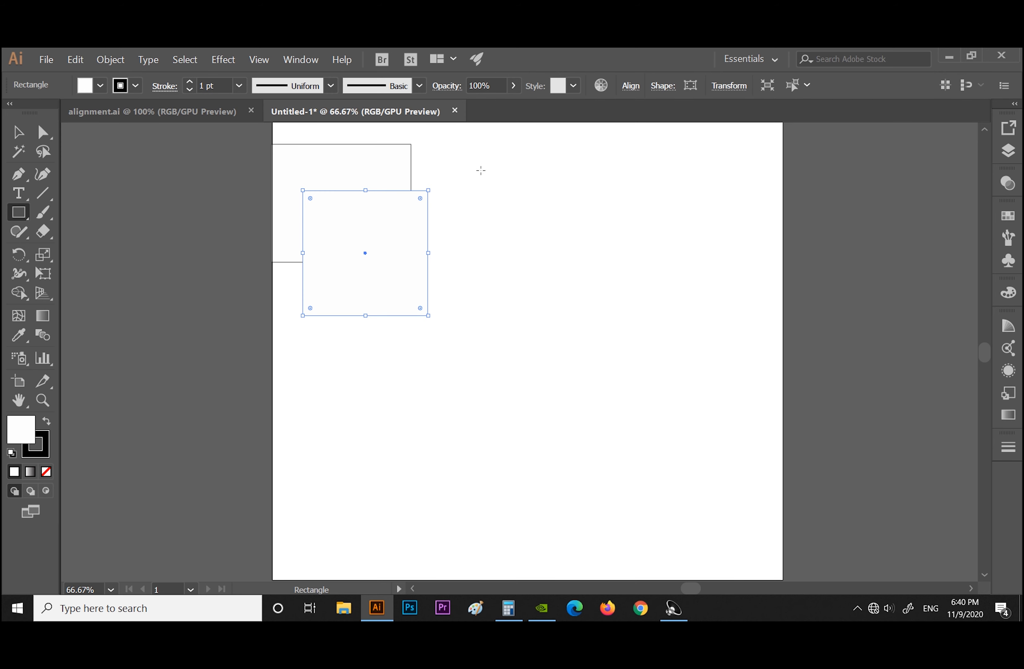
Open the Align panel as a floating panel beside the artboard
{"action": "left_click", "coordinate": [630, 86]}
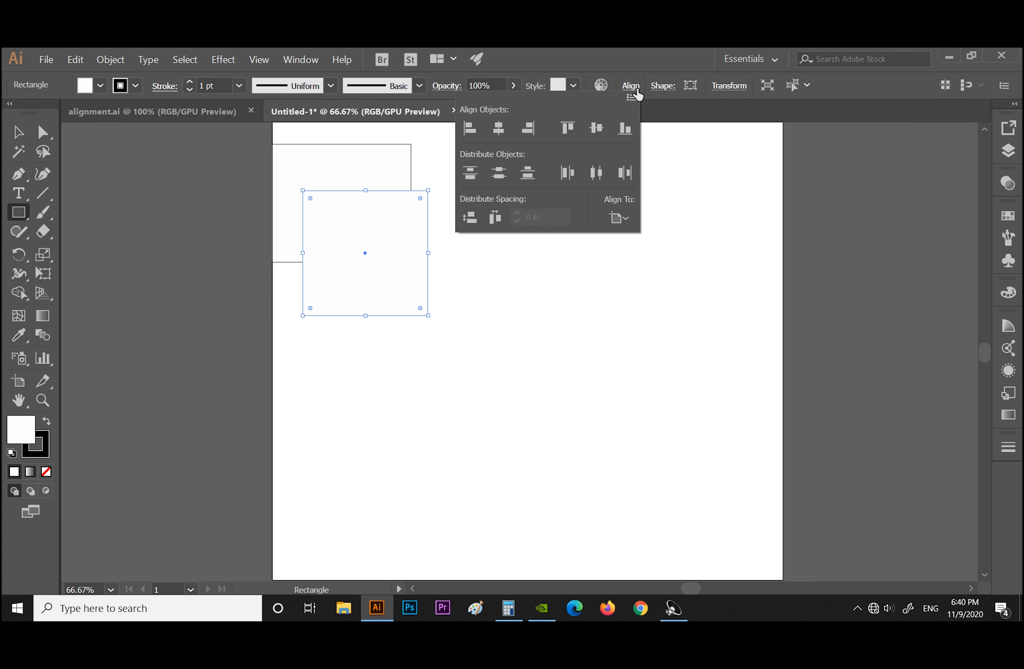
{"action": "left_click", "coordinate": [312, 62]}
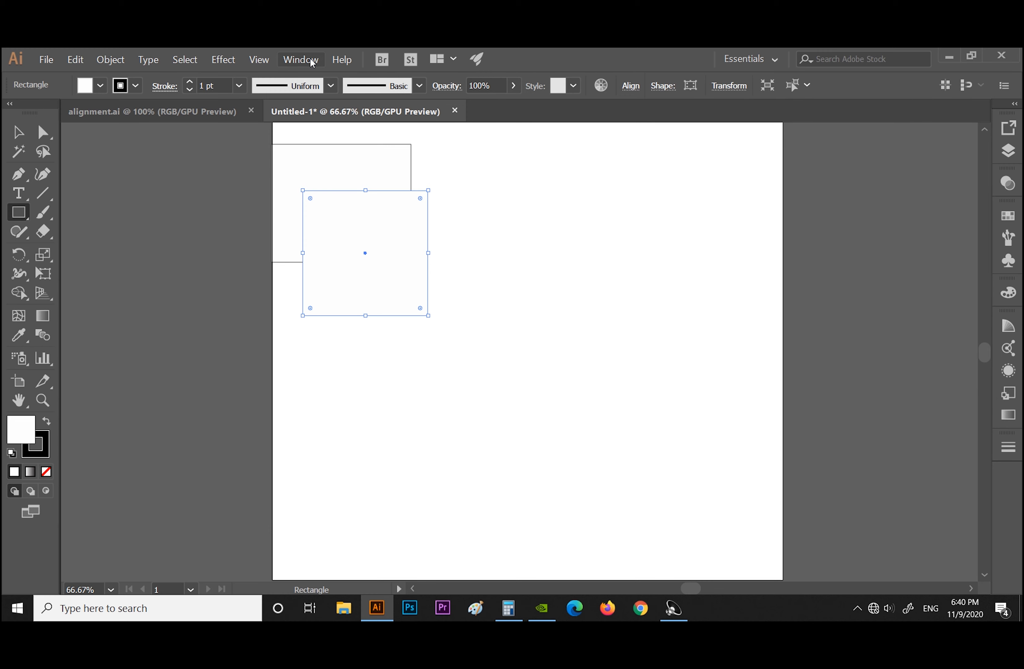
{"action": "left_click", "coordinate": [312, 61]}
{"action": "left_click", "coordinate": [366, 186]}
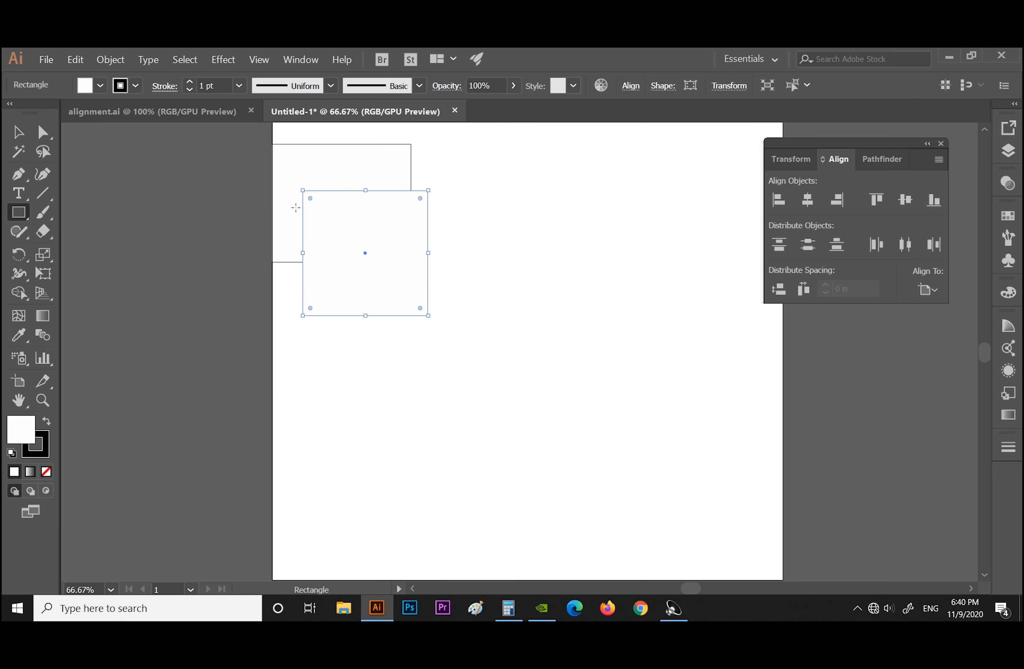
Select both overlapping rectangles and move them down and right, away from the artboard's left edge
{"action": "left_click", "coordinate": [19, 133]}
{"action": "left_click_drag", "start_coordinate": [251, 149], "coordinate": [433, 304]}
{"action": "left_click_drag", "start_coordinate": [394, 194], "coordinate": [486, 227]}
Draw three more rectangles of different sizes, the largest extending past the artboard's right edge, and clear the Align panel off them
{"action": "key", "text": "m"}
{"action": "left_click_drag", "start_coordinate": [396, 364], "coordinate": [503, 459]}
{"action": "mouse_move", "coordinate": [606, 461]}
{"action": "left_mouse_down"}
{"action": "mouse_move", "coordinate": [660, 495]}
{"action": "mouse_move", "coordinate": [692, 535]}
{"action": "left_mouse_up"}
{"action": "mouse_move", "coordinate": [595, 251]}
{"action": "left_mouse_down"}
{"action": "mouse_move", "coordinate": [766, 455]}
{"action": "mouse_move", "coordinate": [833, 495]}
{"action": "left_mouse_up"}
{"action": "key", "text": "v"}
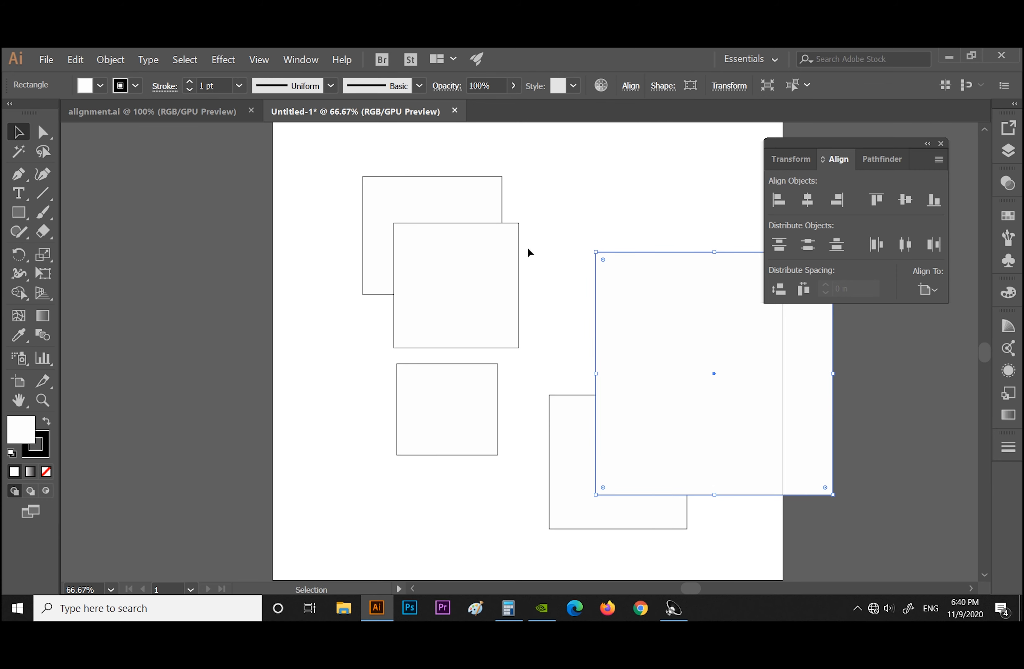
{"action": "left_click_drag", "start_coordinate": [874, 142], "coordinate": [910, 130]}
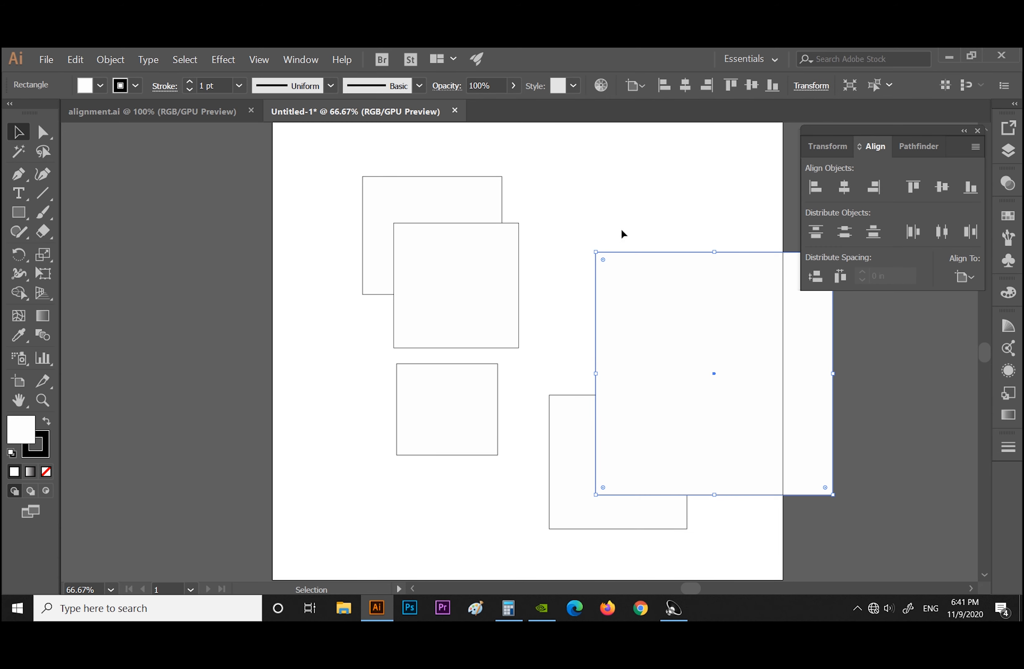
{"action": "scroll", "coordinate": [599, 231], "scroll_direction": "down", "scroll_amount": 1}
{"action": "left_click_drag", "start_coordinate": [607, 228], "coordinate": [551, 242]}
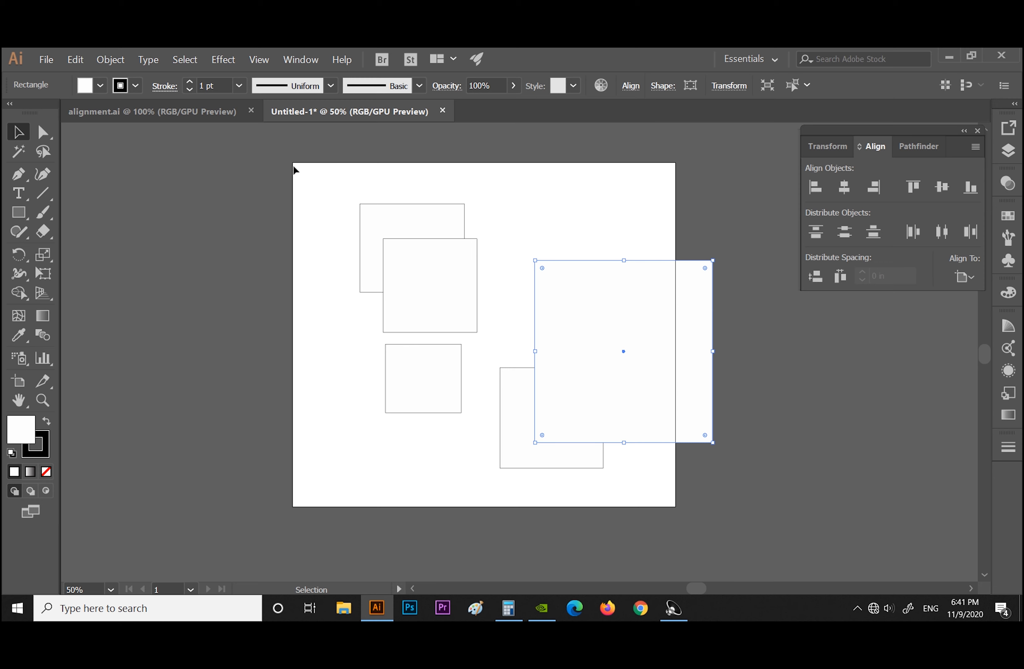
Select all five rectangles and align them to the artboard's left edge, horizontal center and right edge in turn
{"action": "left_click_drag", "start_coordinate": [295, 163], "coordinate": [754, 523]}
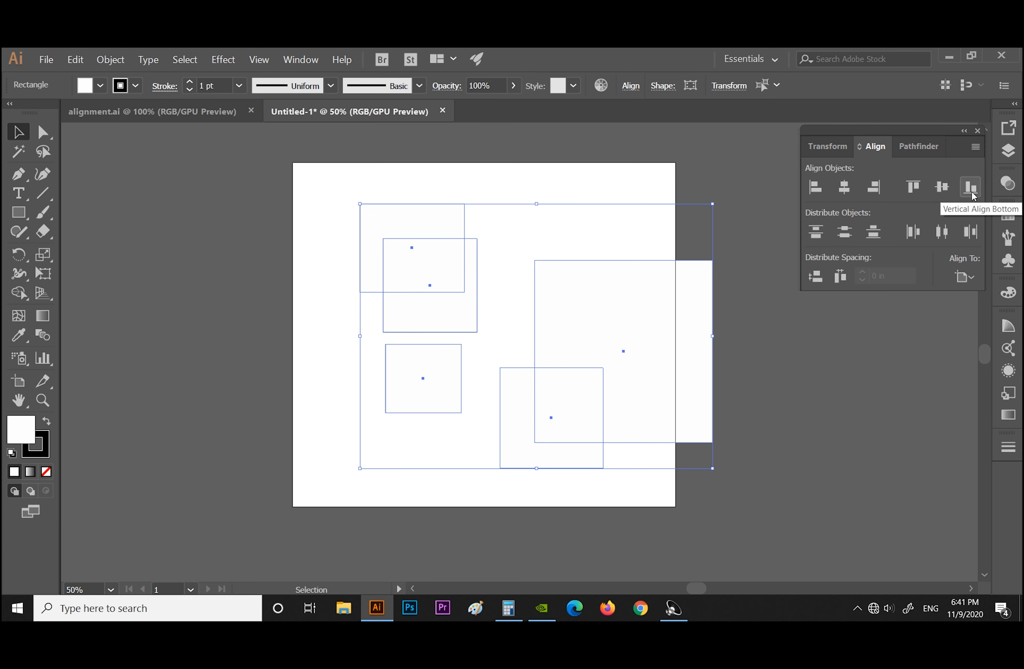
{"action": "left_click", "coordinate": [813, 188]}
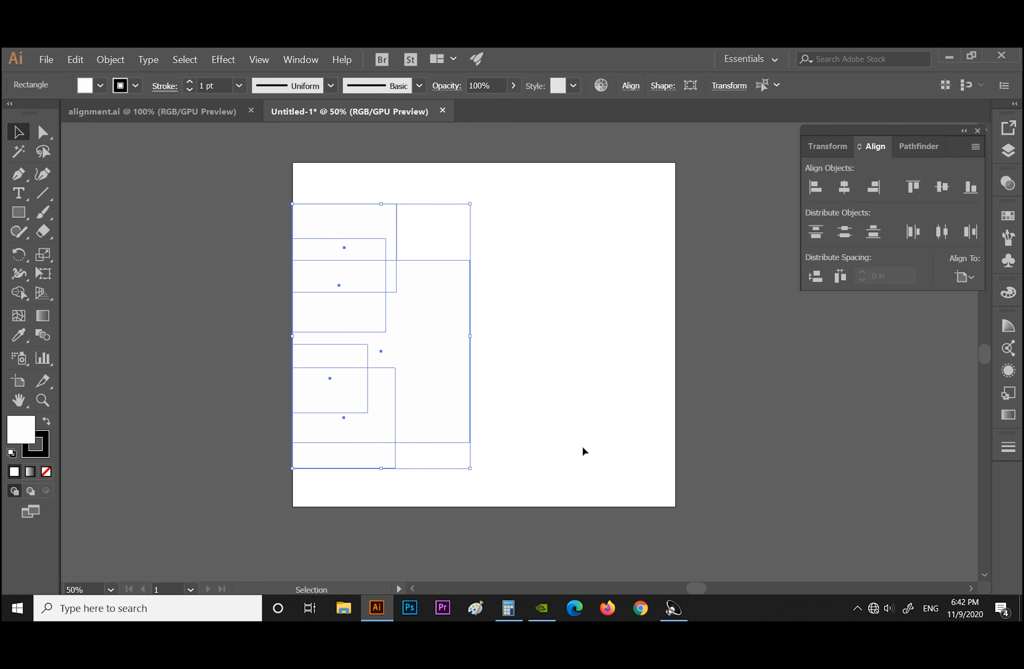
{"action": "left_click", "coordinate": [972, 279]}
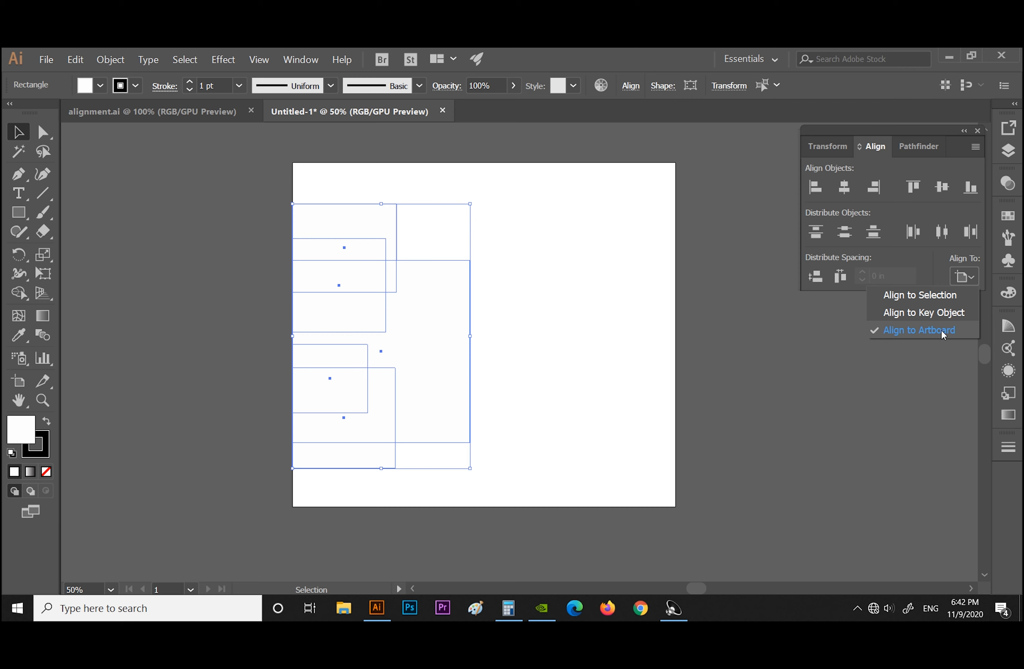
{"action": "left_click", "coordinate": [967, 278]}
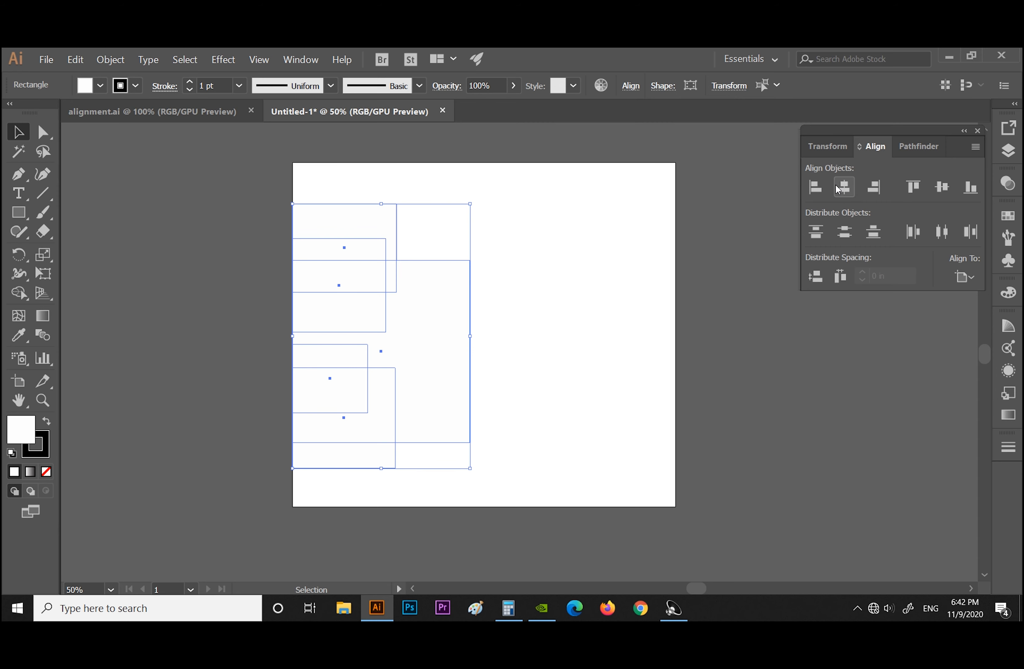
{"action": "left_click", "coordinate": [841, 190]}
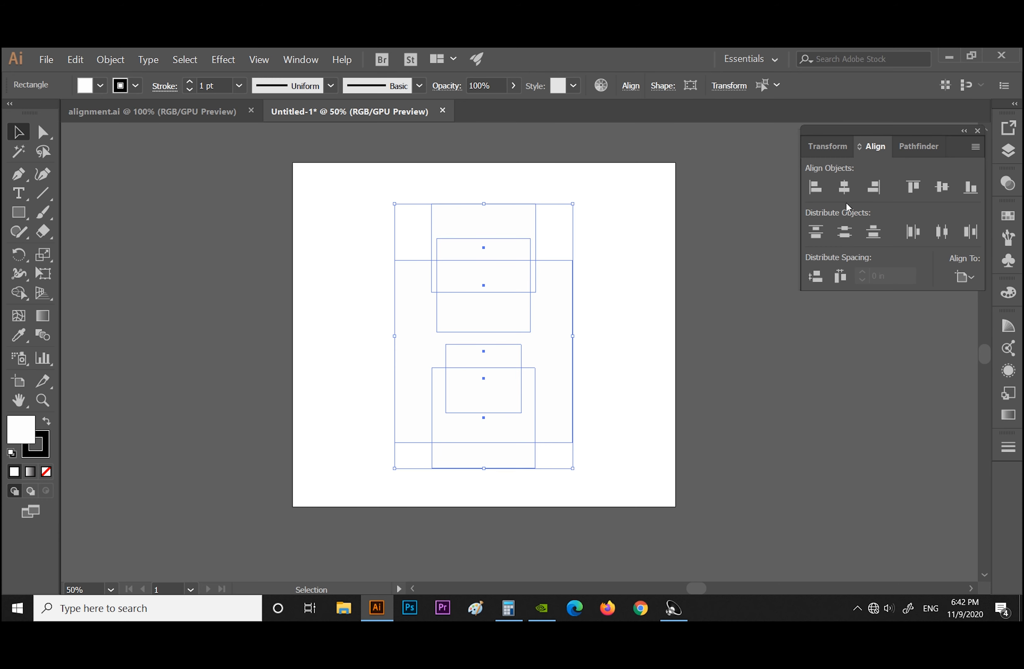
{"action": "left_click", "coordinate": [873, 189]}
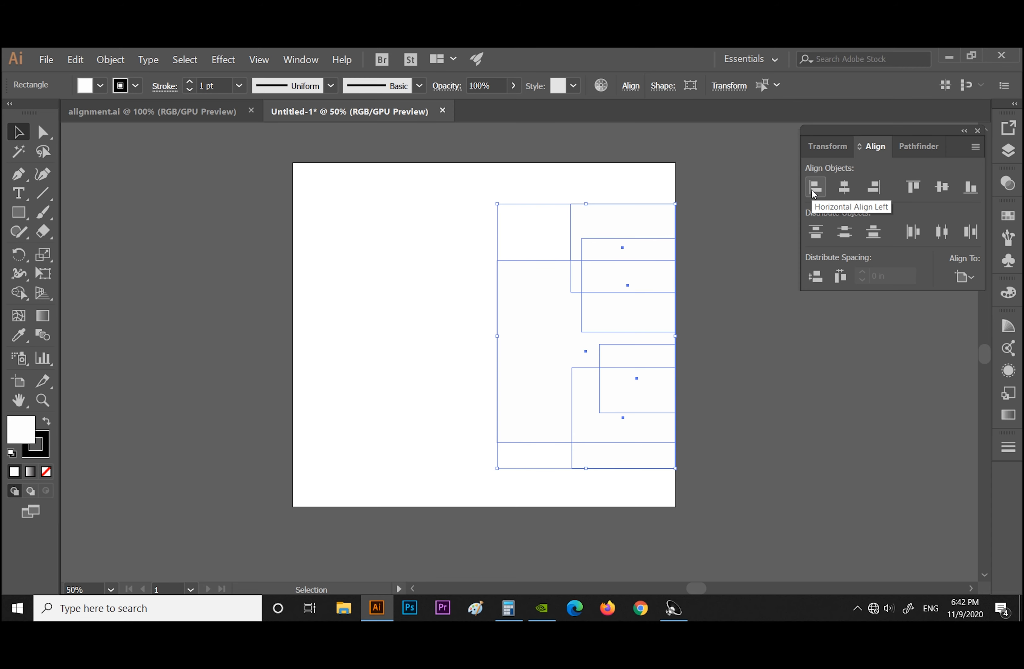
Align the five rectangles to the artboard's top edge, vertical center and bottom edge in turn
{"action": "left_click", "coordinate": [911, 197]}
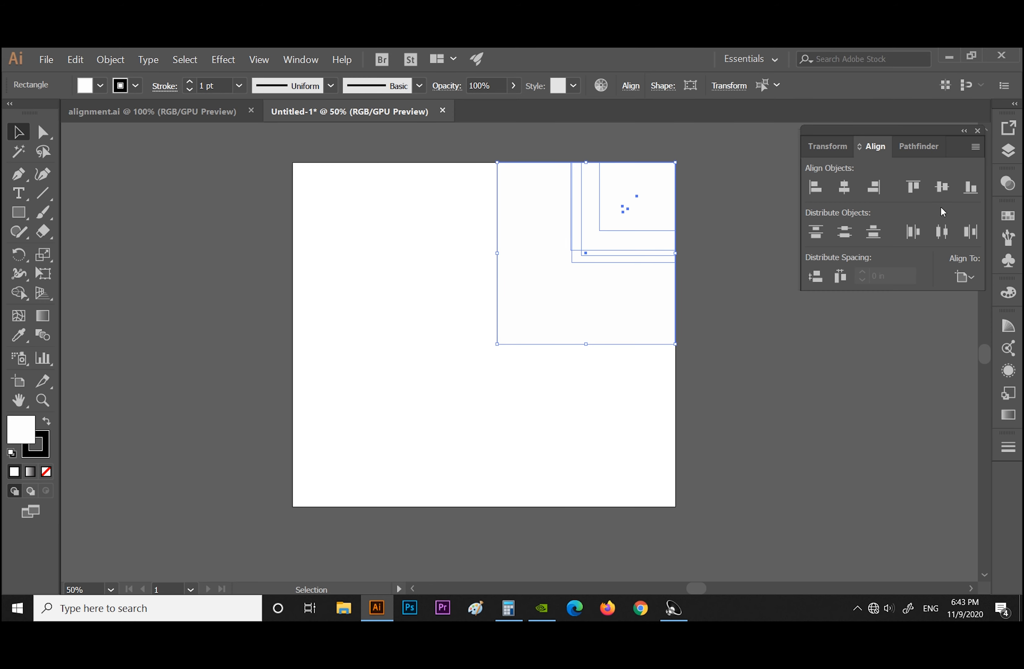
{"action": "left_click", "coordinate": [945, 191]}
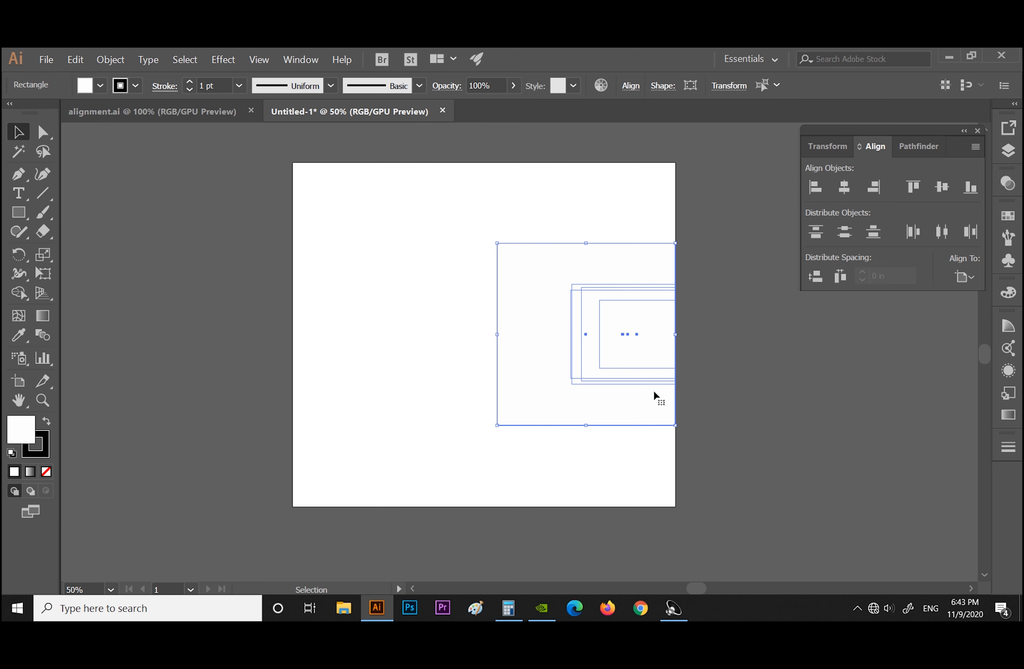
{"action": "left_click", "coordinate": [971, 188]}
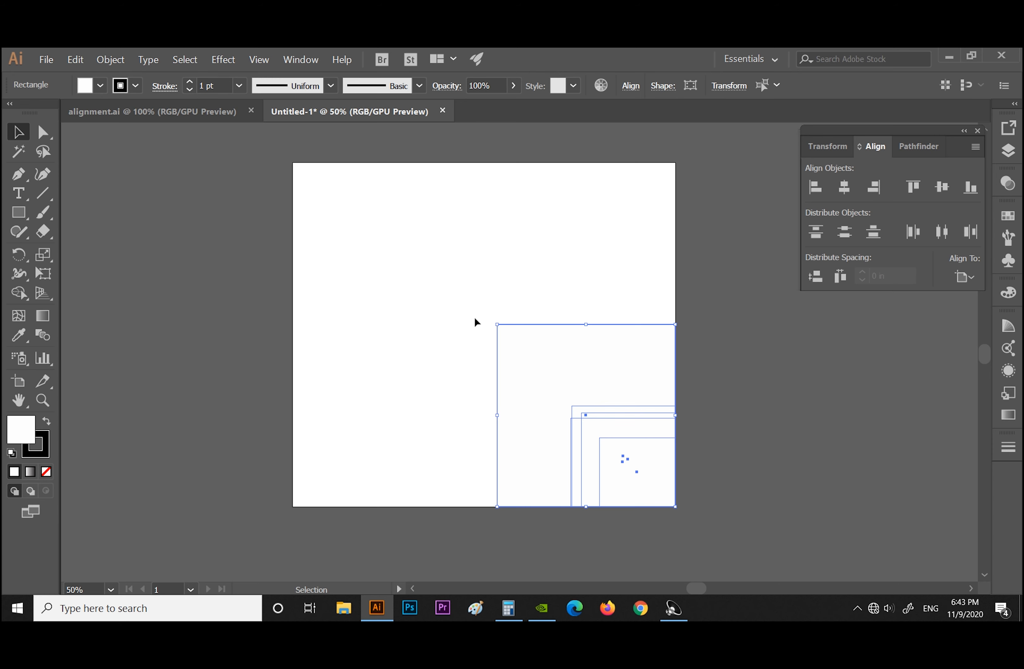
Center all five rectangles on the artboard, both horizontally and vertically
{"action": "left_click", "coordinate": [843, 191]}
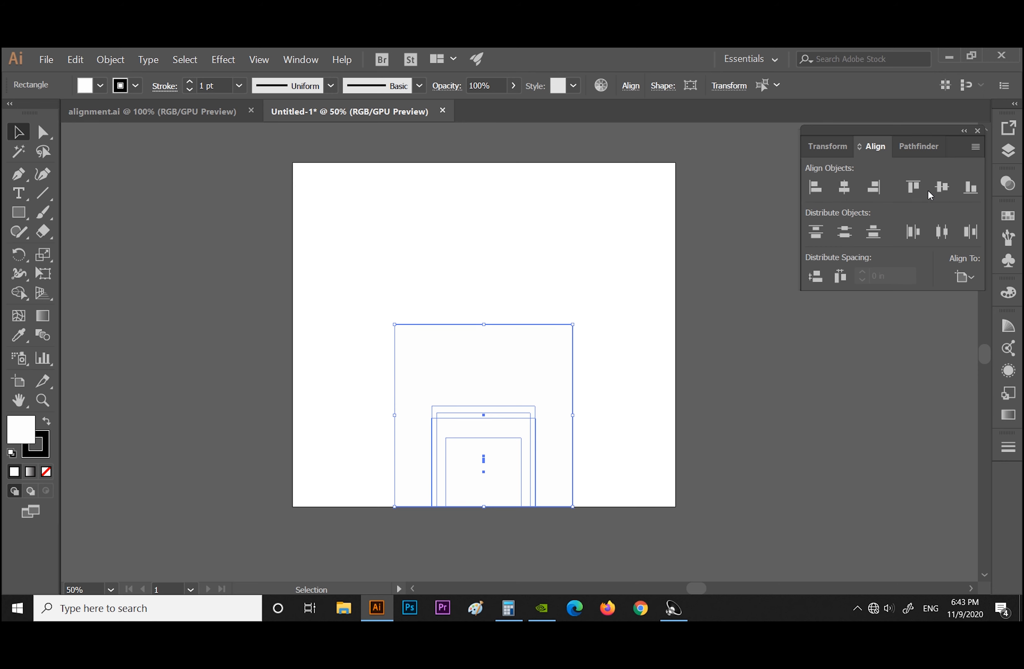
{"action": "left_click", "coordinate": [942, 188]}
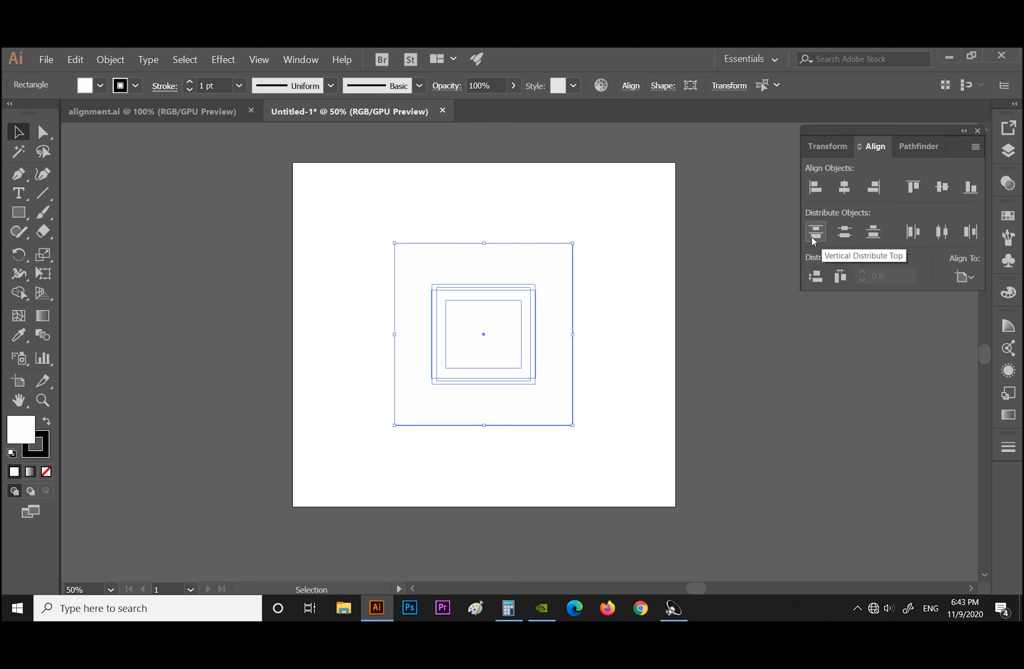
Delete the aligned rectangles and draw five new ones of different widths and heights, spread down the artboard
{"action": "key", "text": "Delete"}
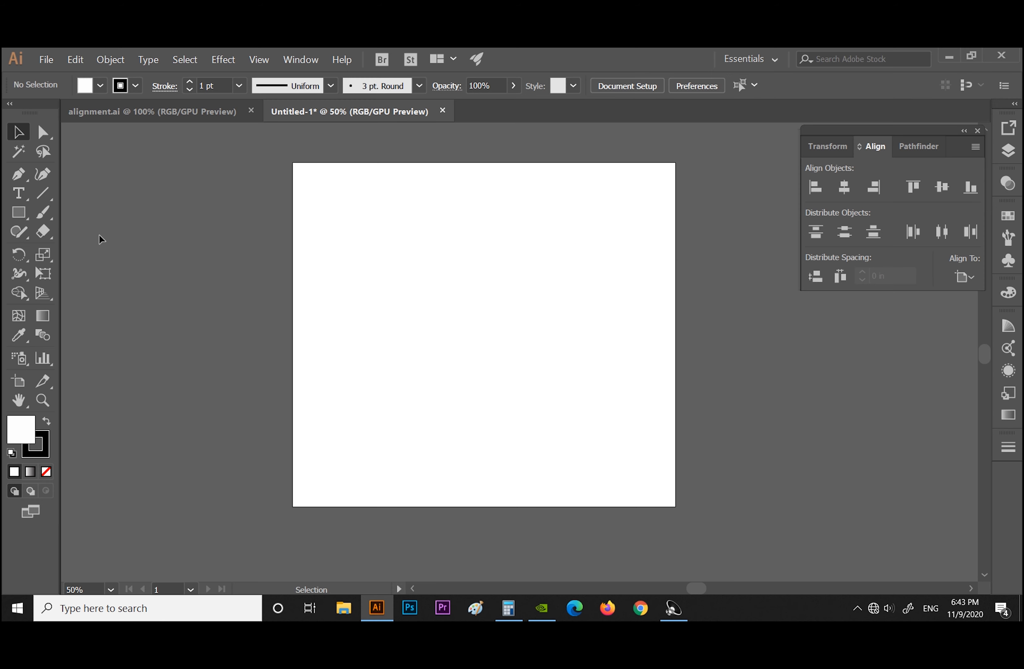
{"action": "left_click", "coordinate": [16, 212]}
{"action": "left_click_drag", "start_coordinate": [351, 208], "coordinate": [455, 289]}
{"action": "mouse_move", "coordinate": [389, 302]}
{"action": "left_mouse_down"}
{"action": "mouse_move", "coordinate": [513, 375]}
{"action": "mouse_move", "coordinate": [504, 368]}
{"action": "left_mouse_up"}
{"action": "left_click_drag", "start_coordinate": [342, 403], "coordinate": [421, 438]}
{"action": "mouse_move", "coordinate": [433, 452]}
{"action": "left_mouse_down"}
{"action": "mouse_move", "coordinate": [553, 496]}
{"action": "mouse_move", "coordinate": [643, 513]}
{"action": "mouse_move", "coordinate": [647, 500]}
{"action": "left_mouse_up"}
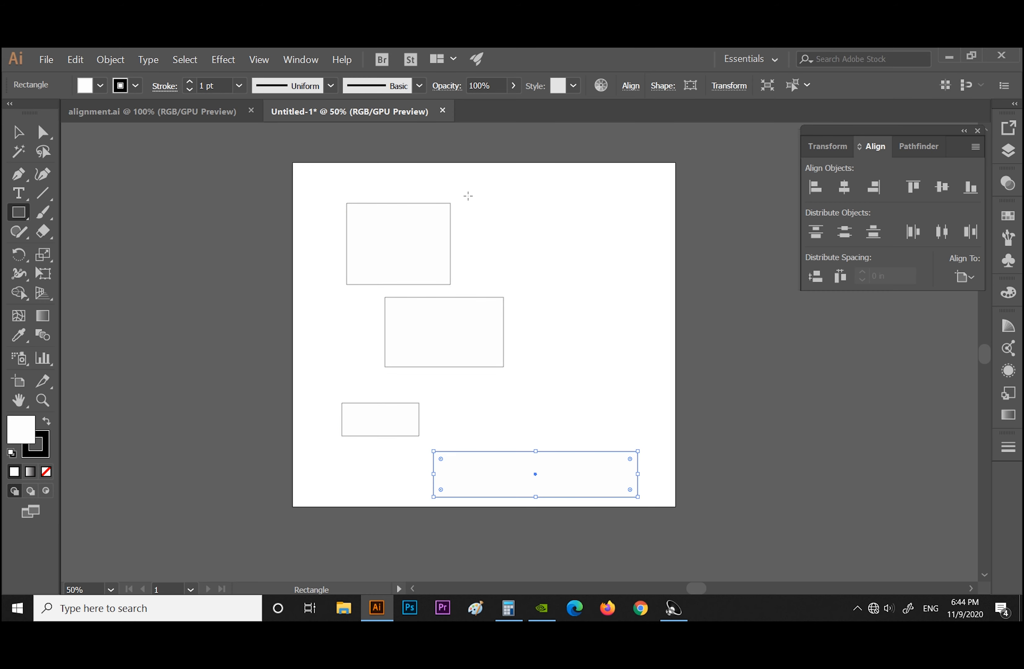
{"action": "left_click_drag", "start_coordinate": [351, 171], "coordinate": [637, 200]}
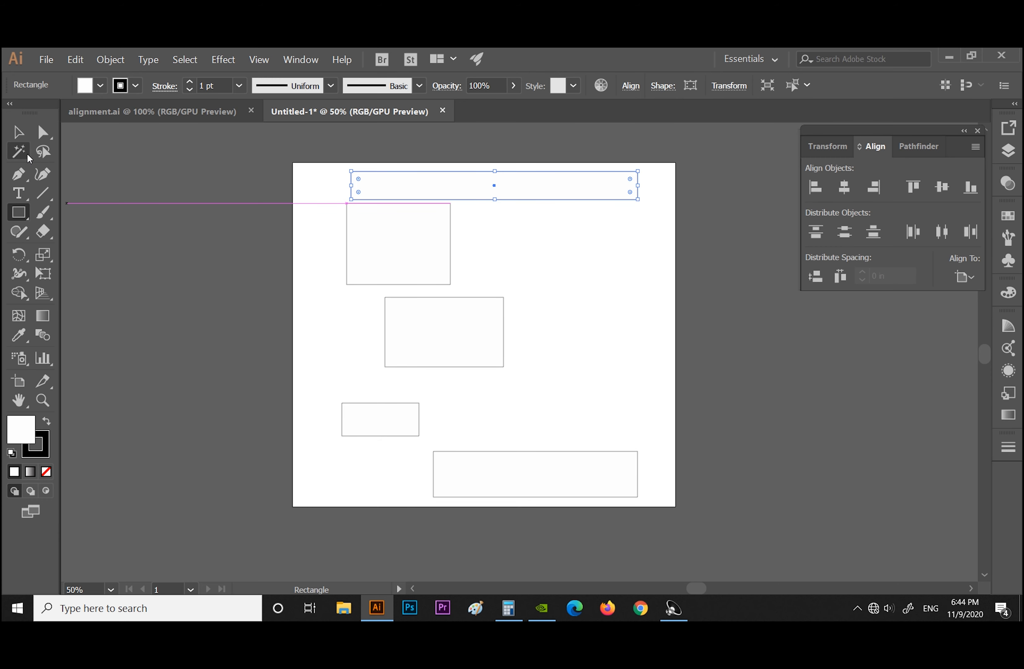
Select all five new rectangles and distribute them vertically across the artboard by top edges, centers and bottom edges in turn
{"action": "left_click", "coordinate": [18, 131]}
{"action": "left_click_drag", "start_coordinate": [263, 138], "coordinate": [752, 524]}
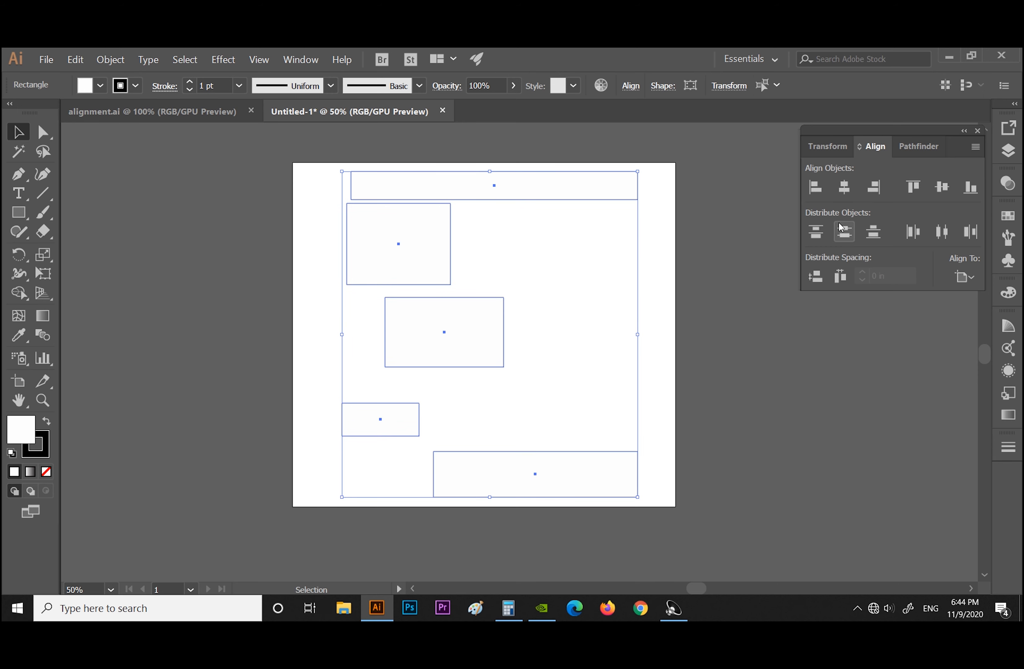
{"action": "left_click", "coordinate": [816, 231]}
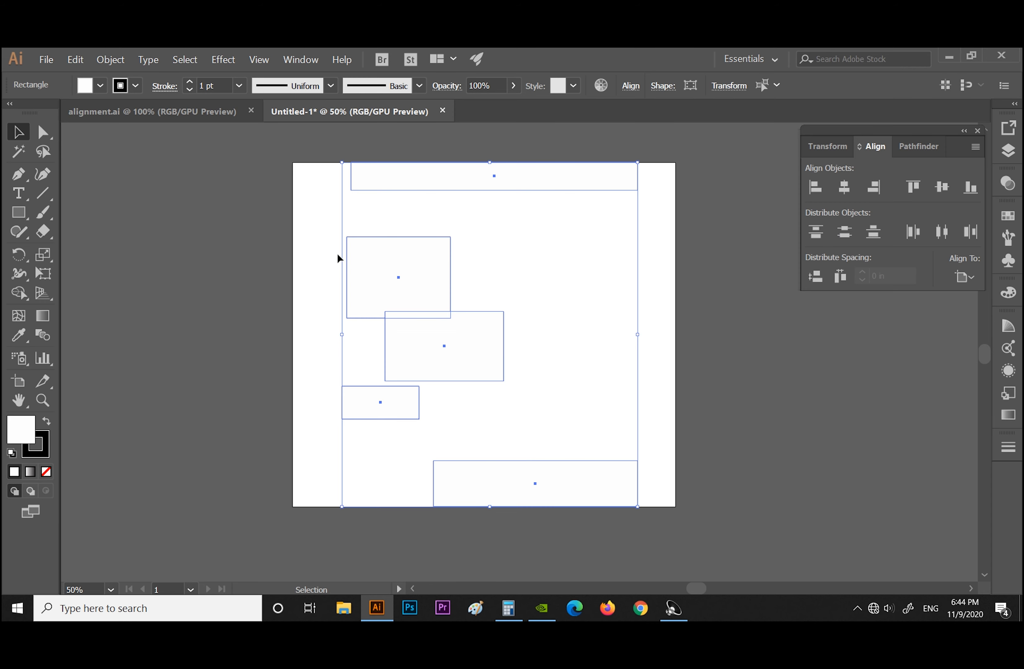
{"action": "left_click", "coordinate": [843, 235]}
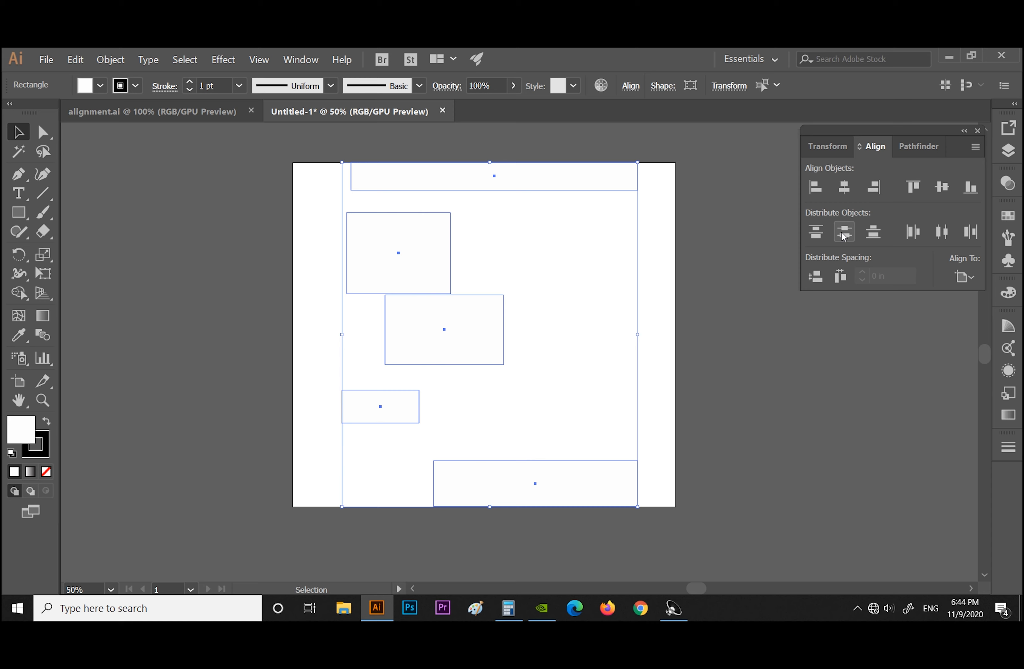
{"action": "left_click", "coordinate": [868, 239]}
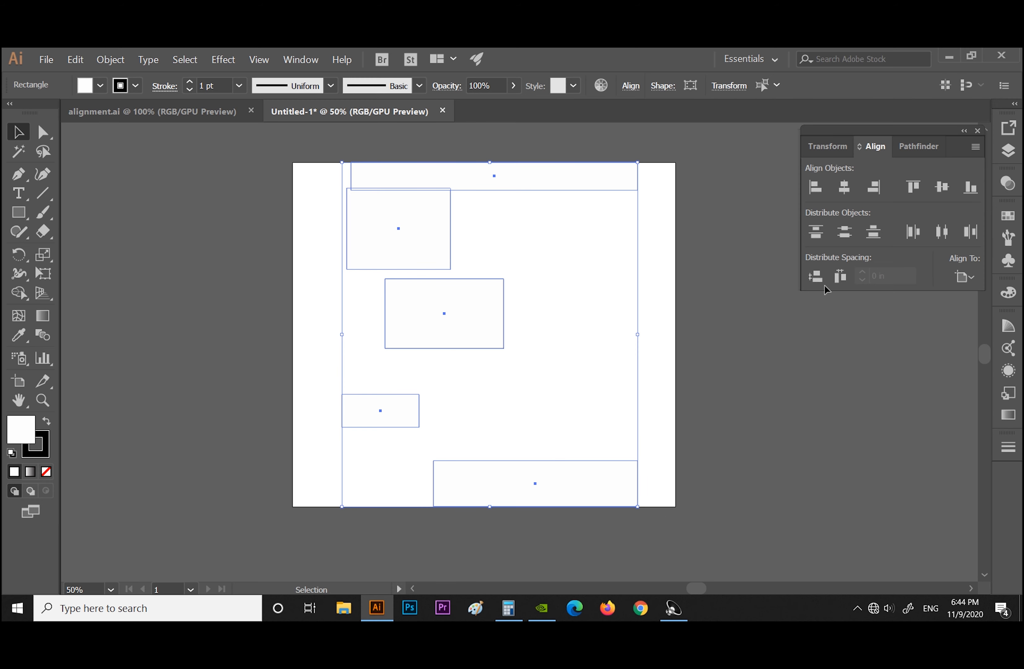
Distribute the five rectangles horizontally across the artboard by left edges, centers and right edges in turn
{"action": "left_click", "coordinate": [913, 232]}
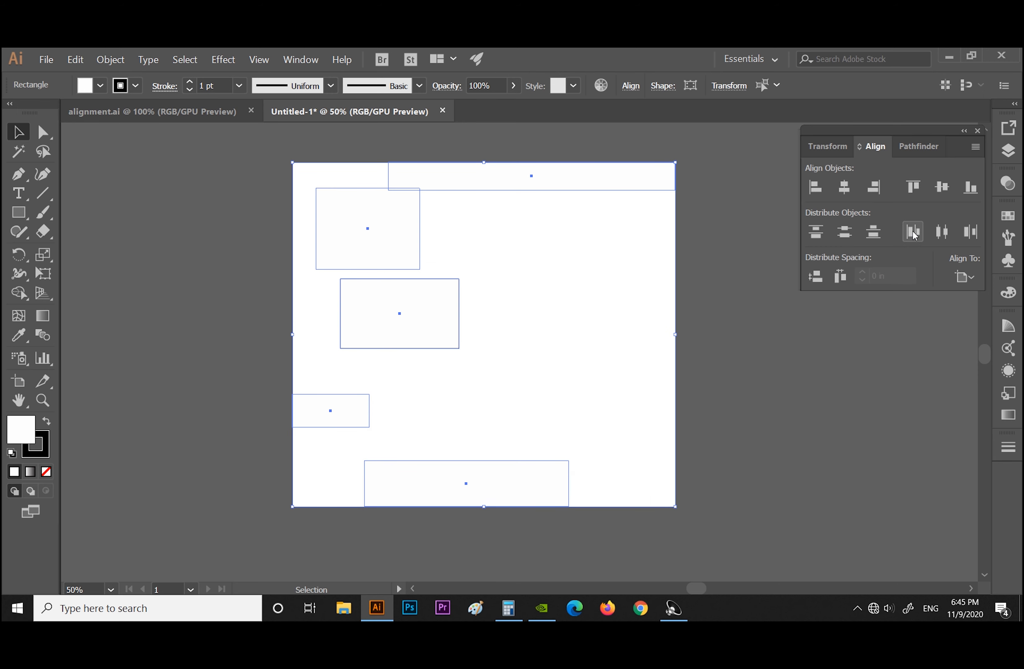
{"action": "left_click", "coordinate": [942, 232]}
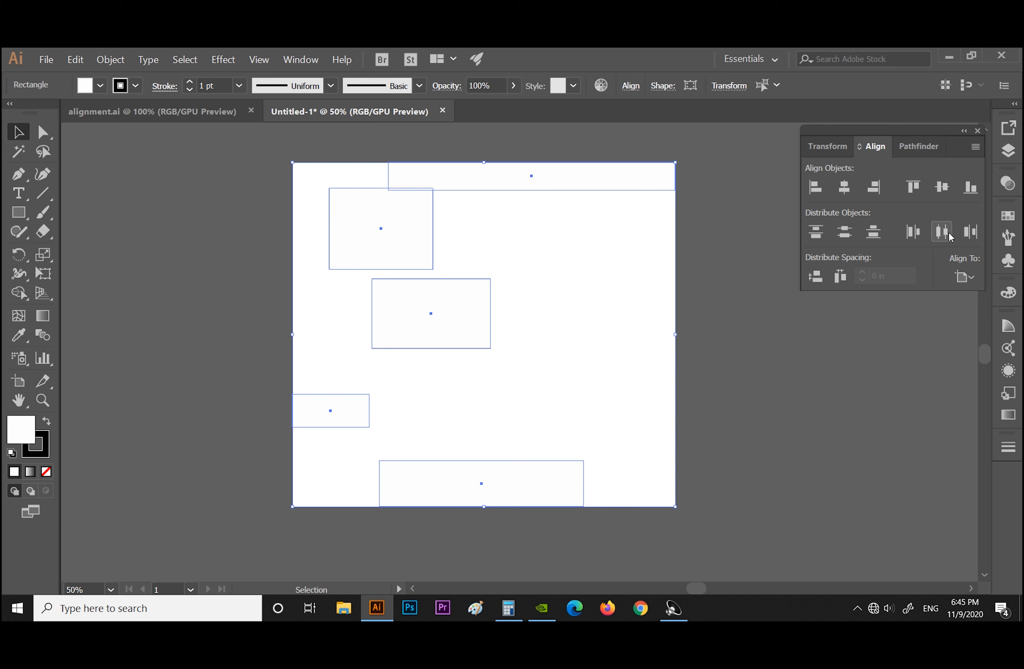
{"action": "left_click", "coordinate": [967, 236]}
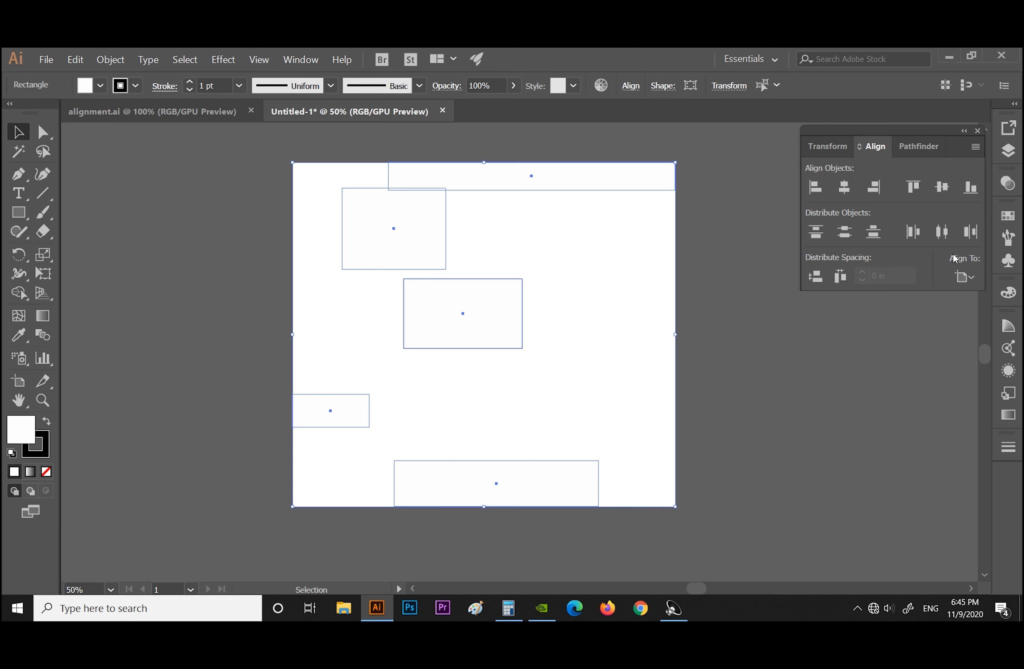
Undo the three horizontal distributions and the vertical bottom-edge distribution
{"action": "key", "text": "ctrl+z"}
{"action": "key", "text": "ctrl+z"}
{"action": "key", "text": "ctrl+z"}
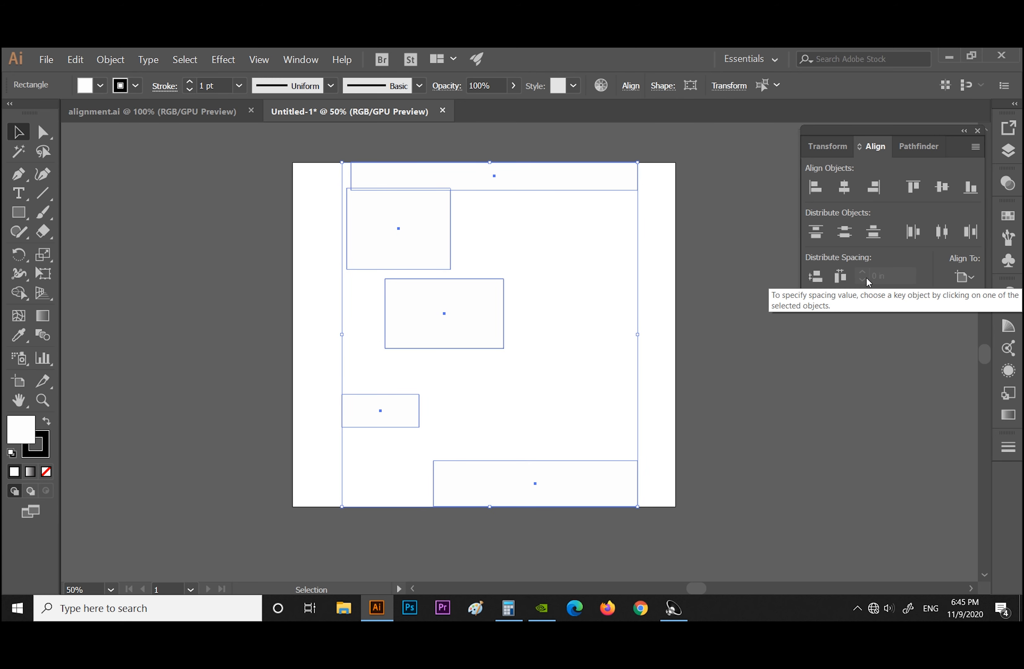
{"action": "key", "text": "ctrl+shift+z"}
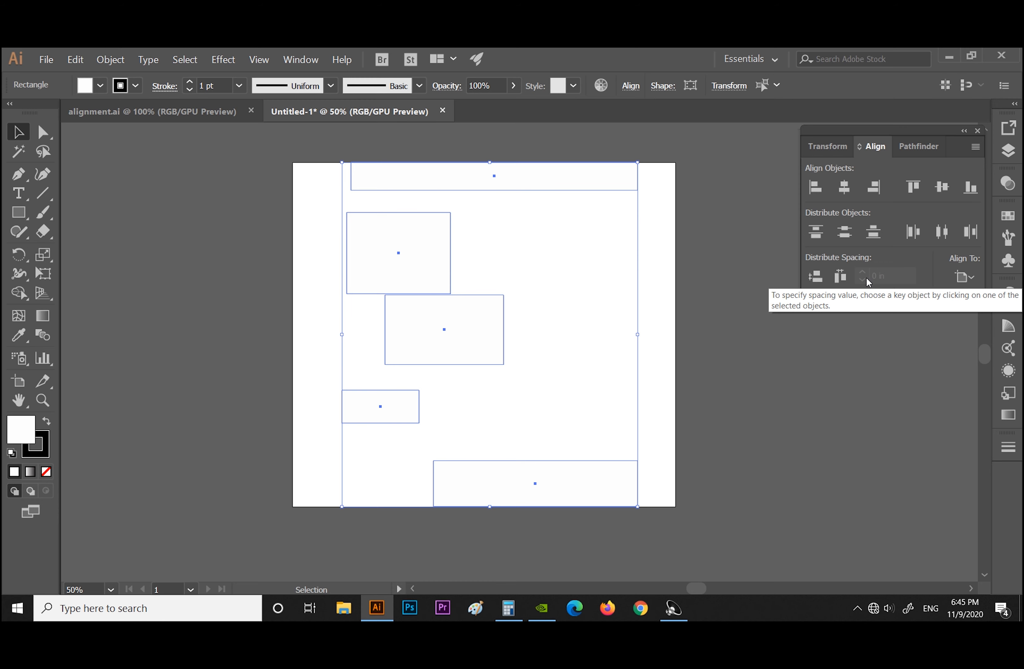
Set alignment relative to the selection and align the five rectangles by left edges, horizontal centers, right edges and top edges in turn
{"action": "left_click", "coordinate": [970, 284]}
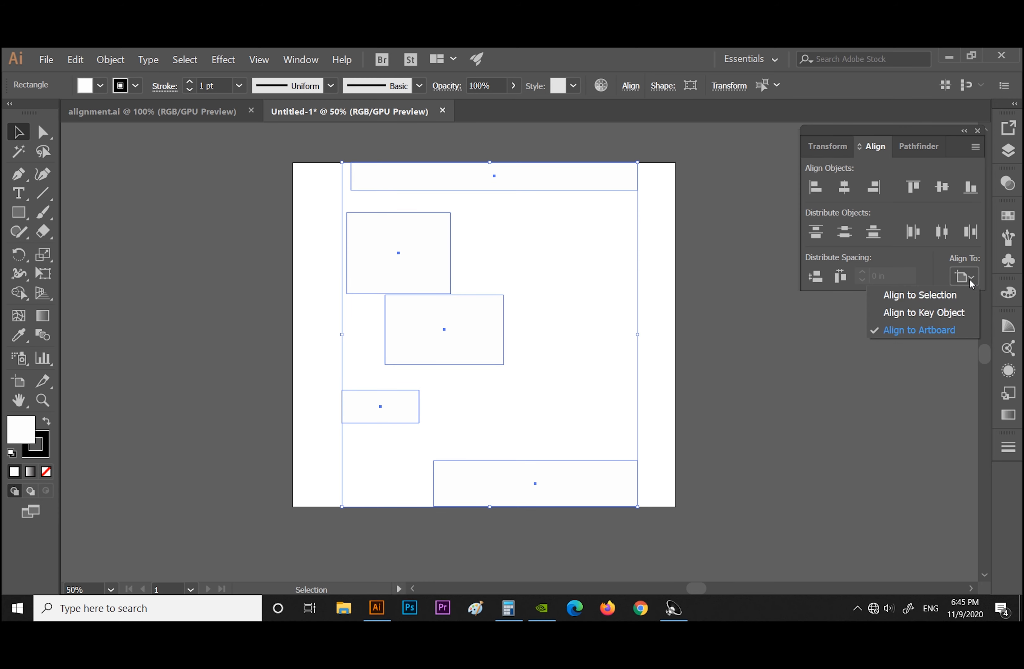
{"action": "left_click", "coordinate": [912, 295]}
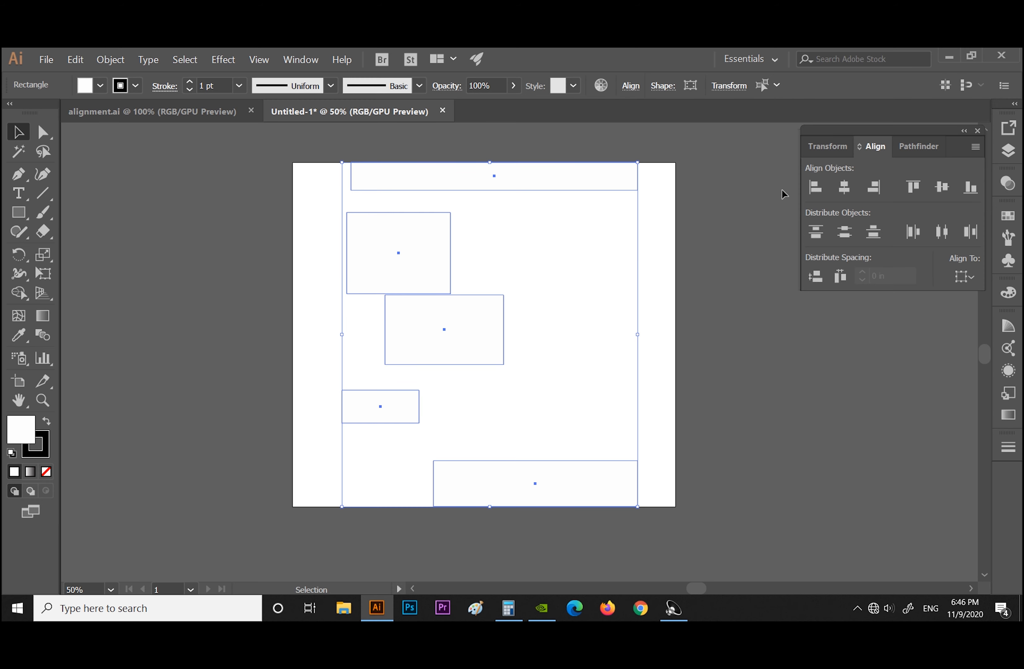
{"action": "left_click", "coordinate": [816, 188]}
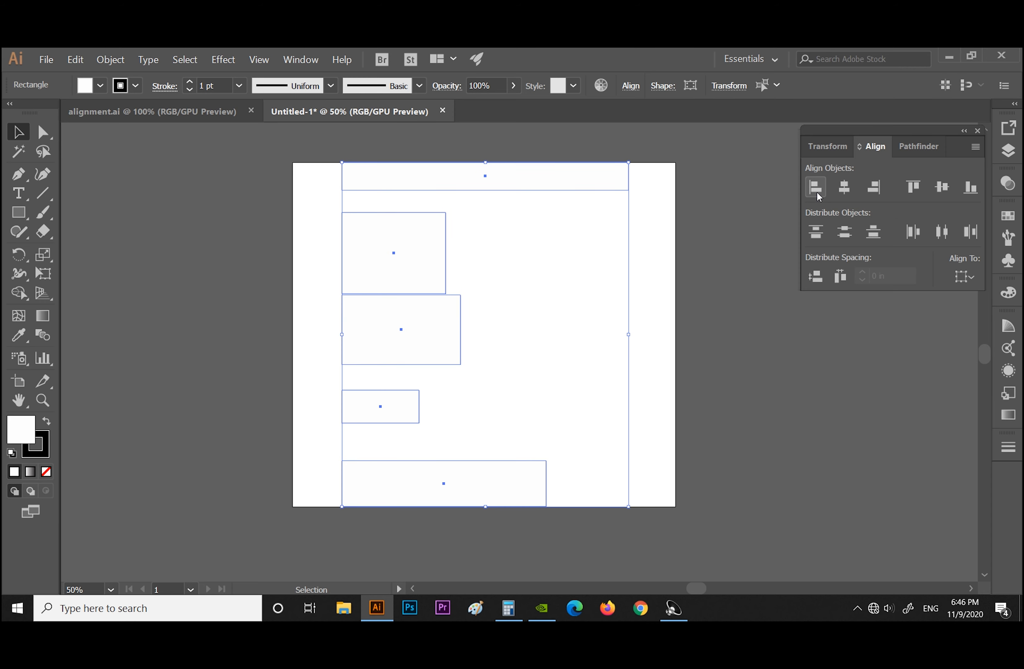
{"action": "left_click", "coordinate": [844, 188]}
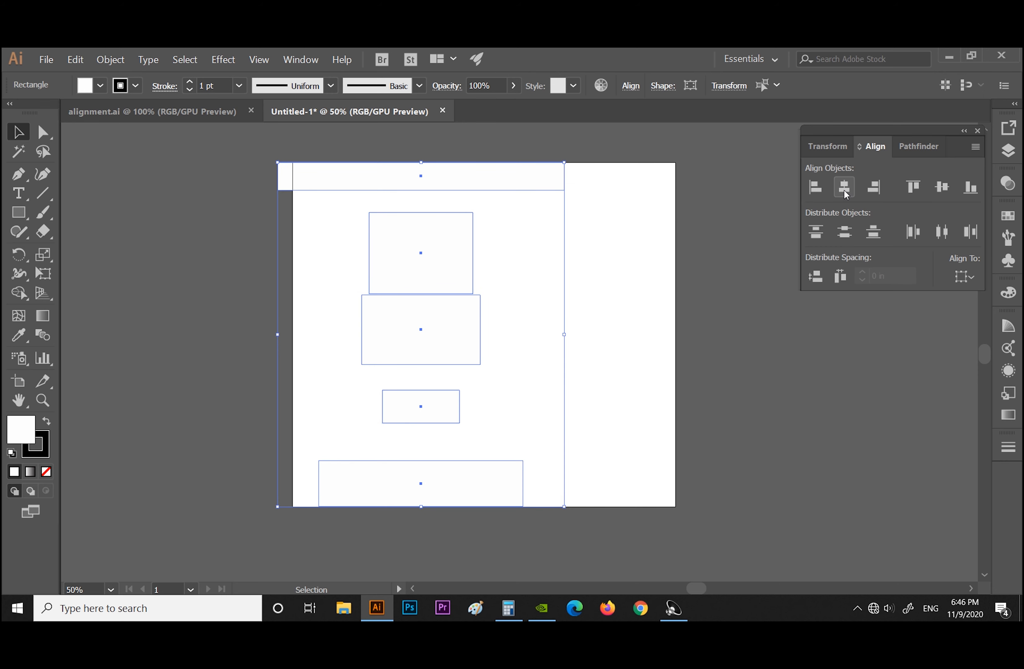
{"action": "left_click", "coordinate": [878, 189]}
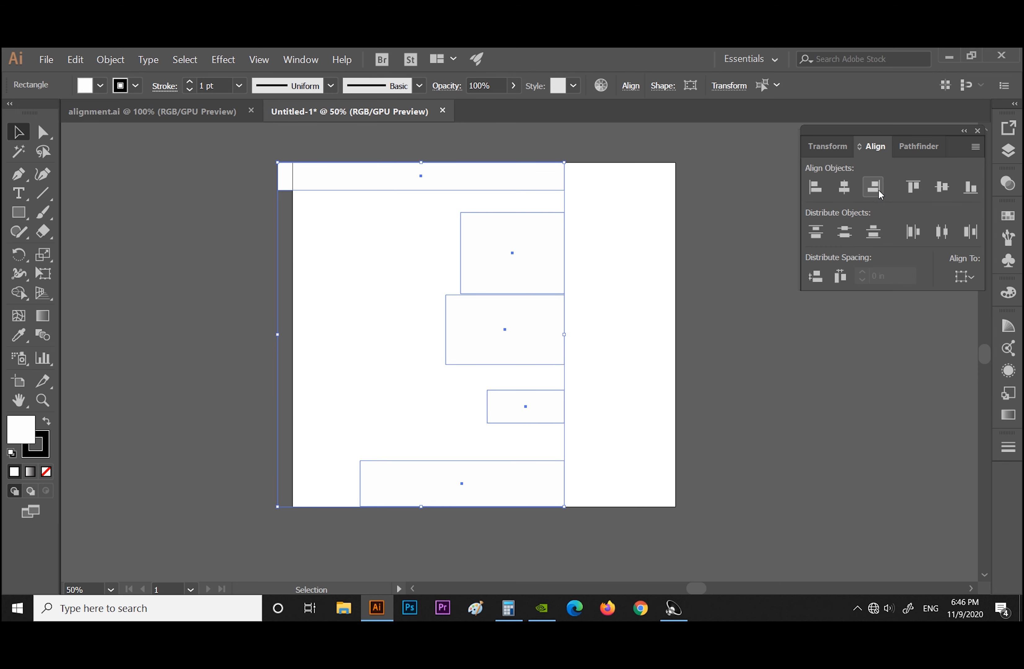
{"action": "left_click", "coordinate": [912, 191]}
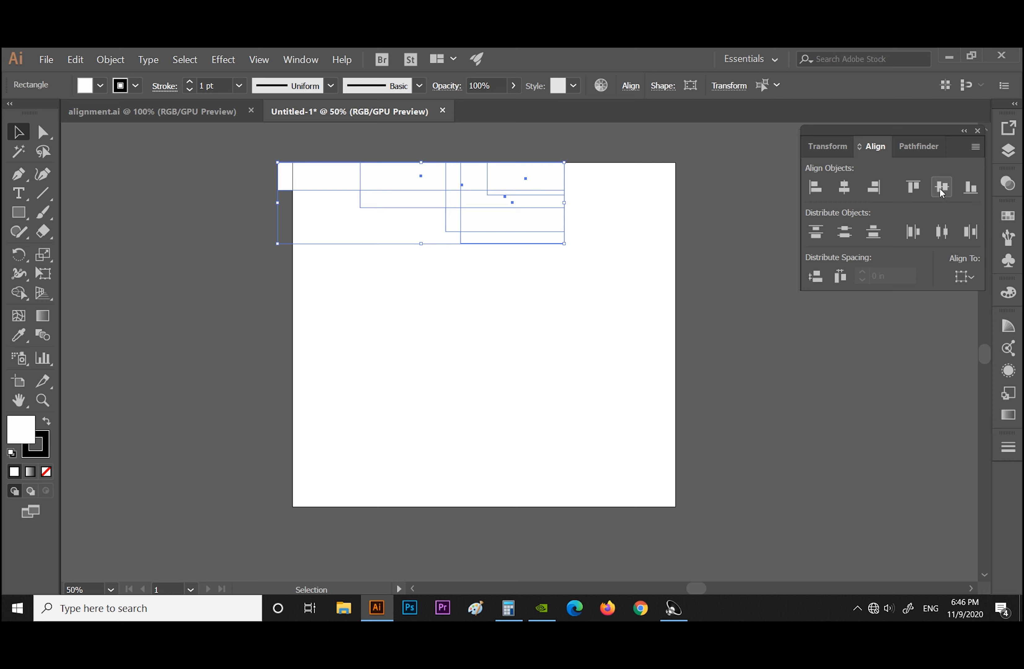
Align the five rectangles relative to the selection by vertical centers and by bottom edges in turn
{"action": "left_click", "coordinate": [939, 188]}
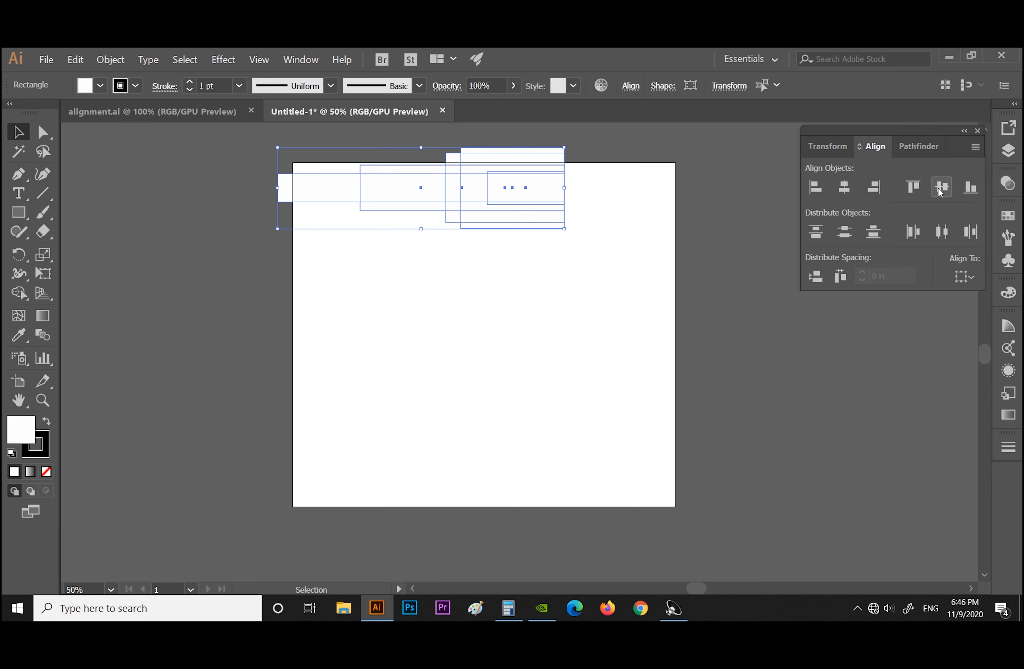
{"action": "left_click", "coordinate": [970, 189]}
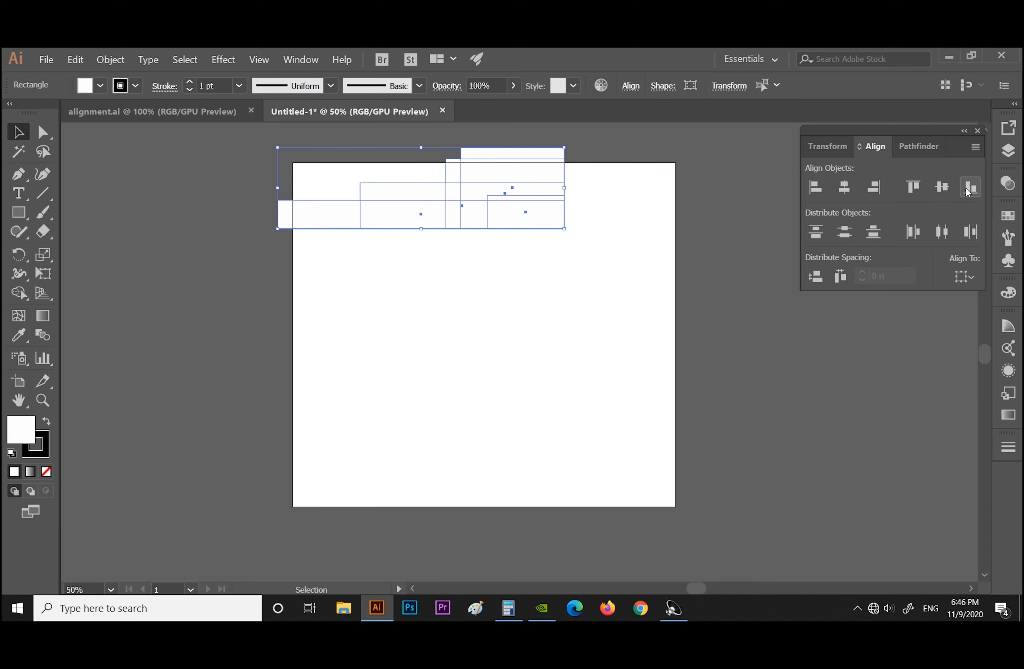
Undo the bottom-edge, vertical-center and top-edge alignments of the five rectangles
{"action": "scroll", "coordinate": [493, 176], "scroll_direction": "up", "scroll_amount": 1}
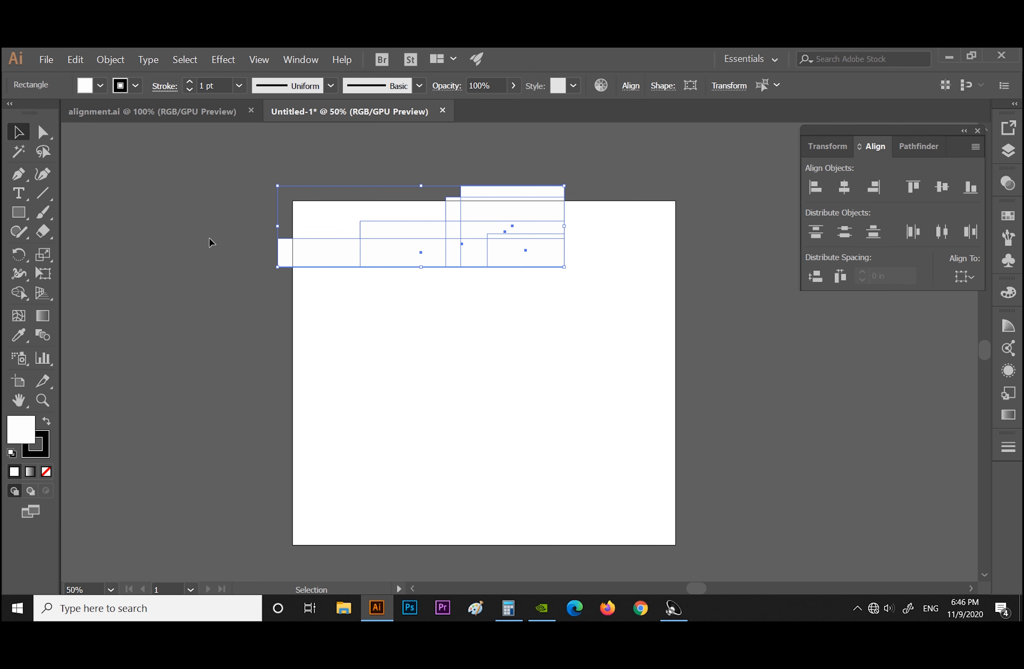
{"action": "key", "text": "ctrl+z"}
{"action": "key", "text": "ctrl+z"}
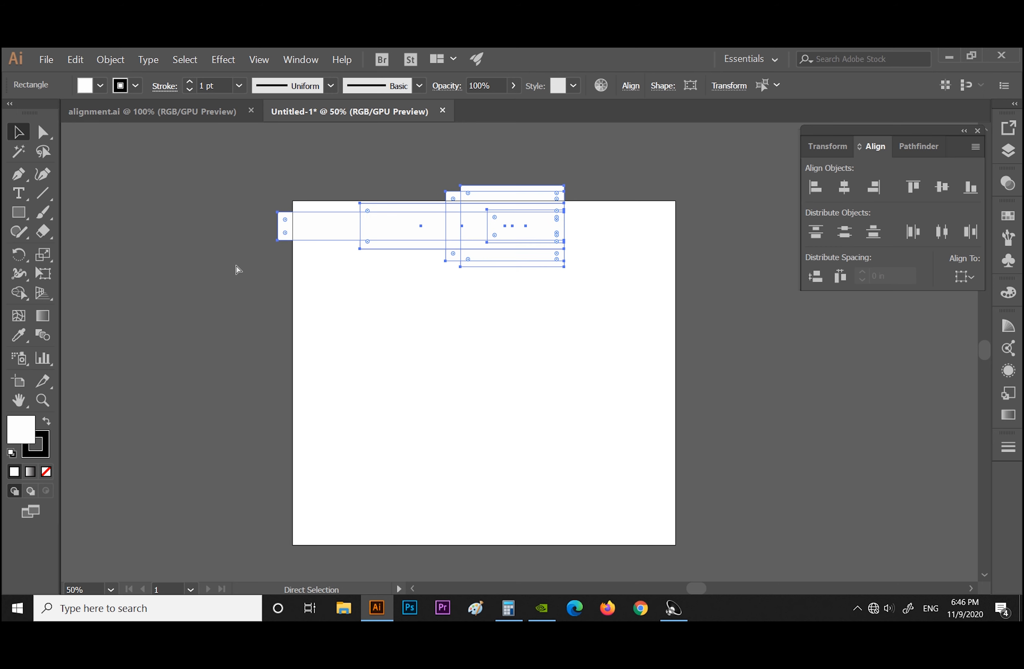
{"action": "key", "text": "ctrl+z"}
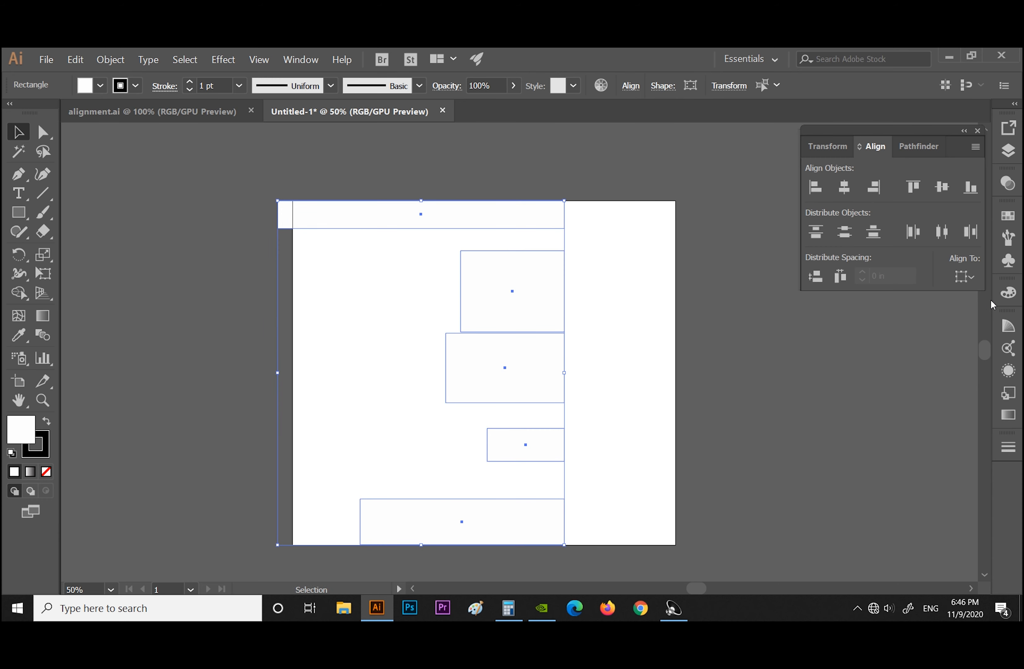
Switch alignment to a key object, reselect all five rectangles and make the smallest one, fourth from the top, the key object
{"action": "left_click", "coordinate": [972, 276]}
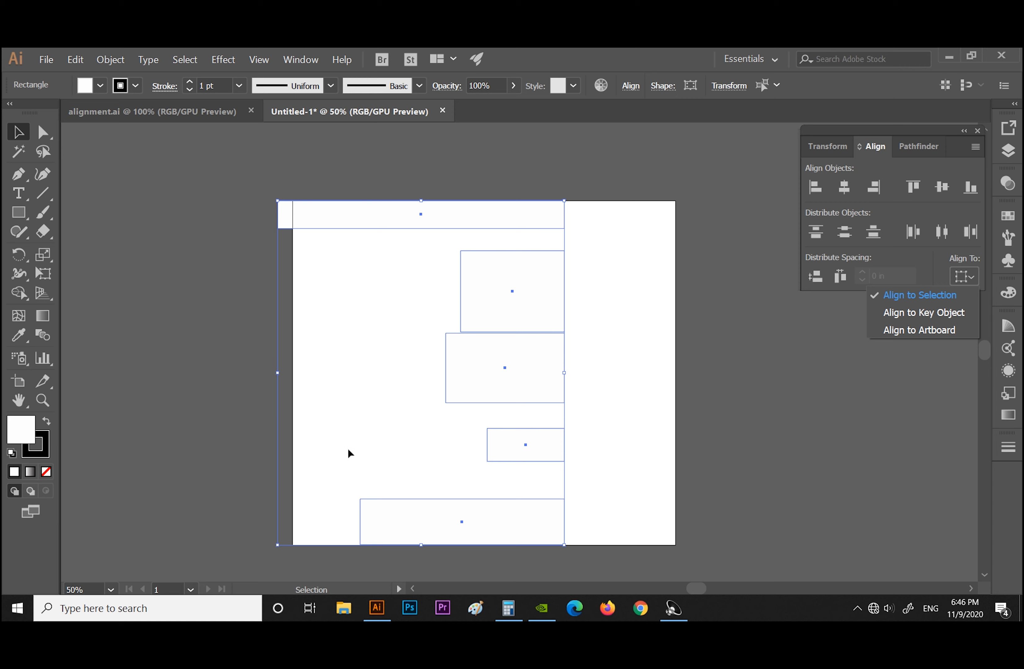
{"action": "left_click", "coordinate": [324, 400]}
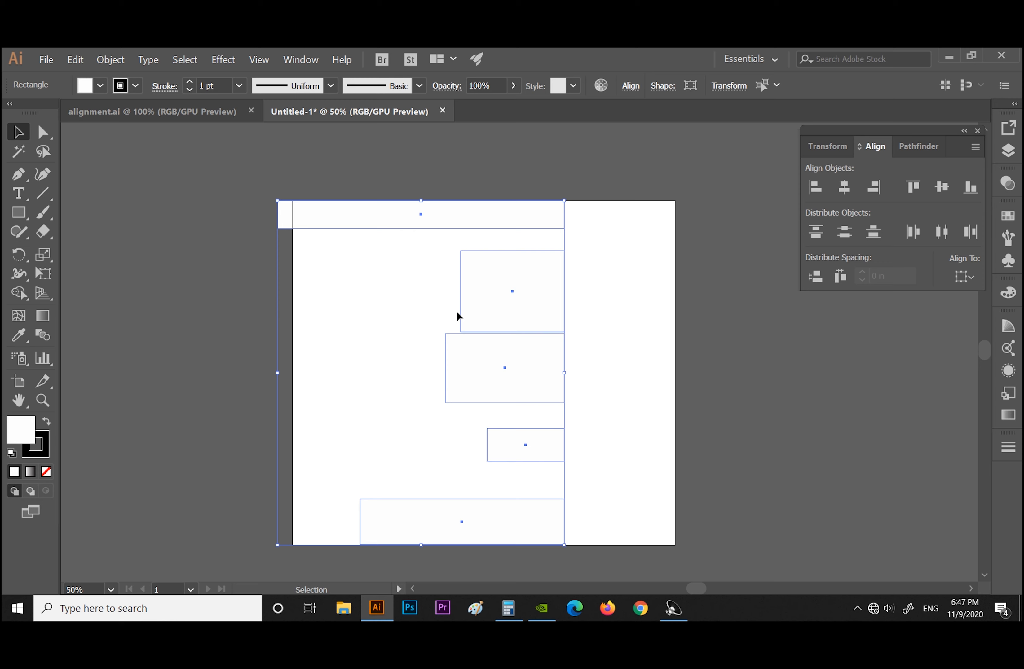
{"action": "left_click", "coordinate": [963, 276]}
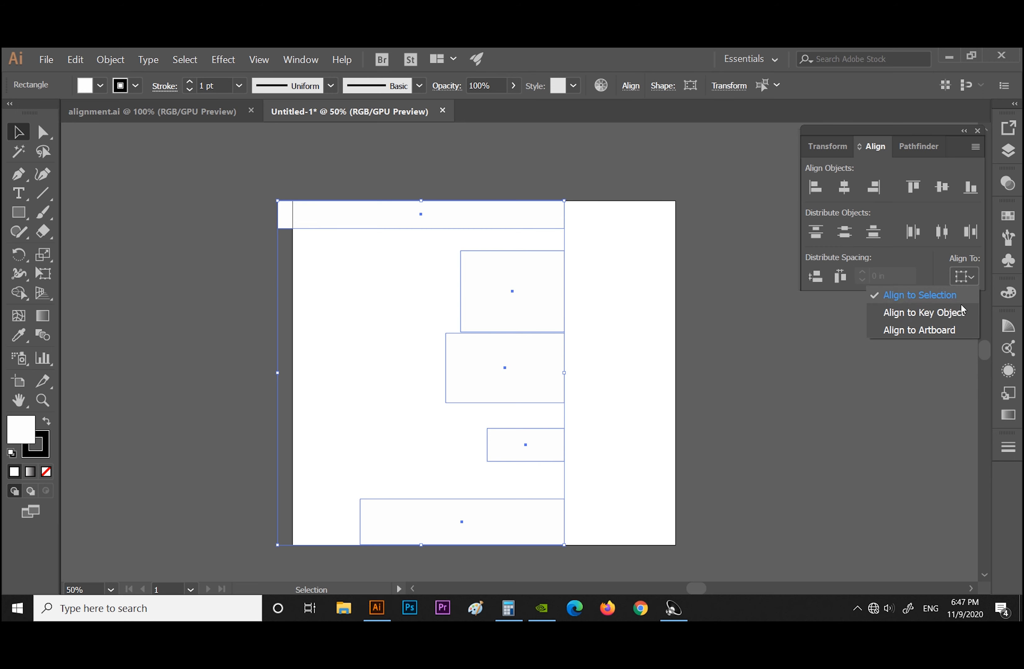
{"action": "left_click", "coordinate": [938, 319]}
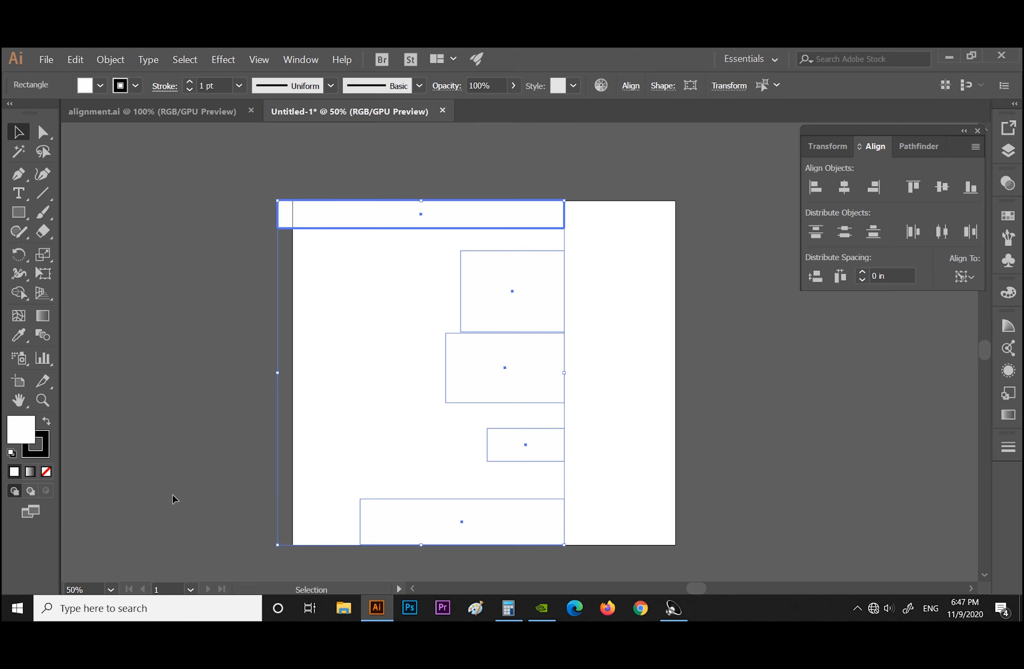
{"action": "left_click", "coordinate": [167, 476]}
{"action": "left_click_drag", "start_coordinate": [247, 165], "coordinate": [644, 574]}
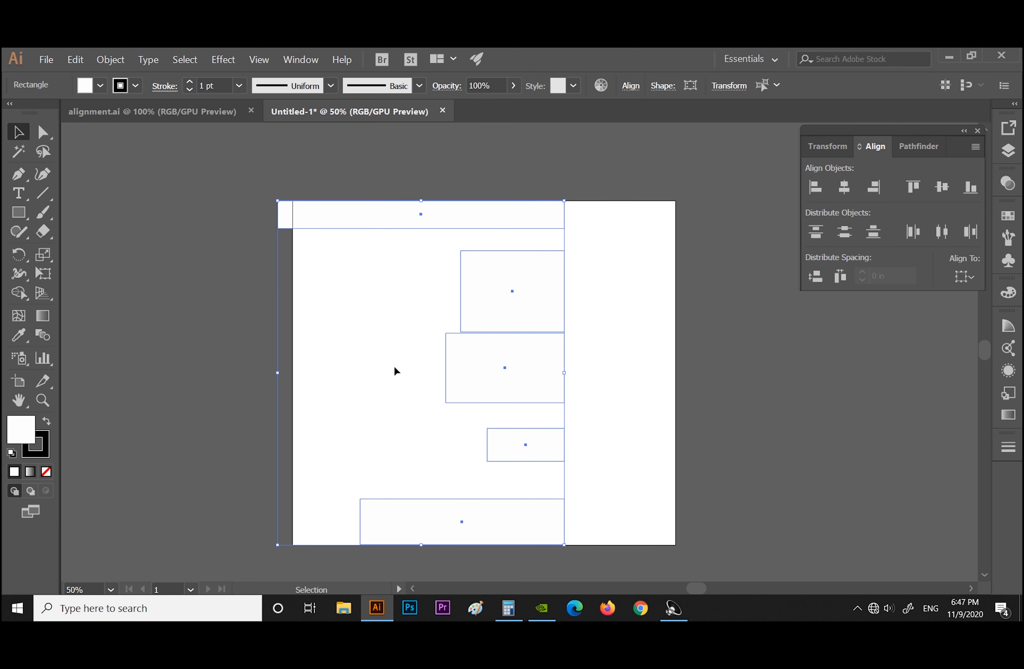
{"action": "left_click", "coordinate": [495, 432]}
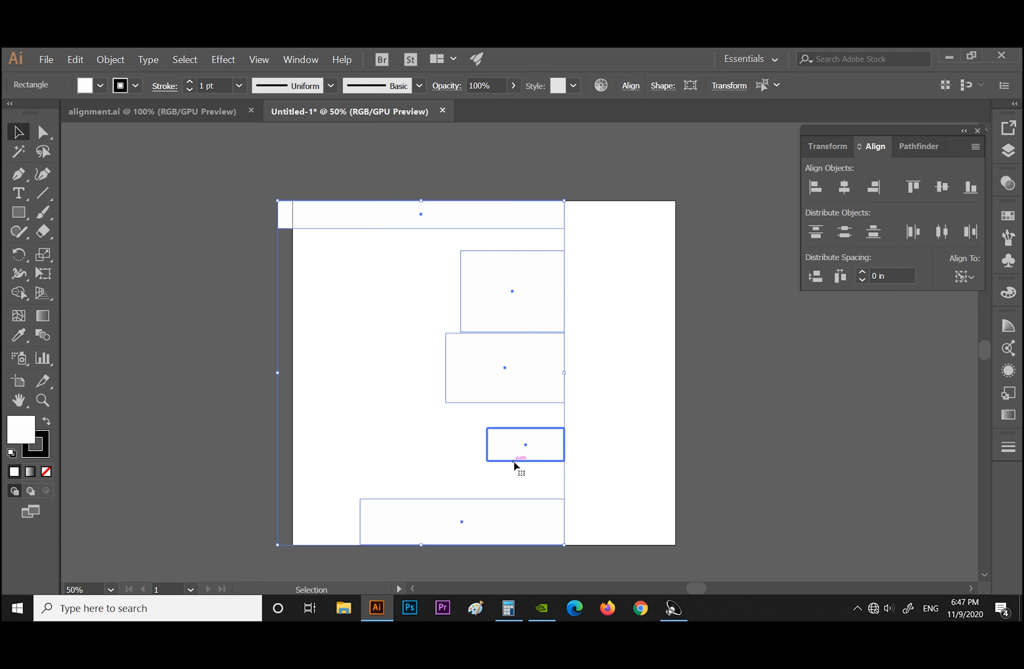
Align all rectangles to the key object by horizontal and vertical centers, and move the stack up and left toward the artboard's middle
{"action": "left_click", "coordinate": [845, 190]}
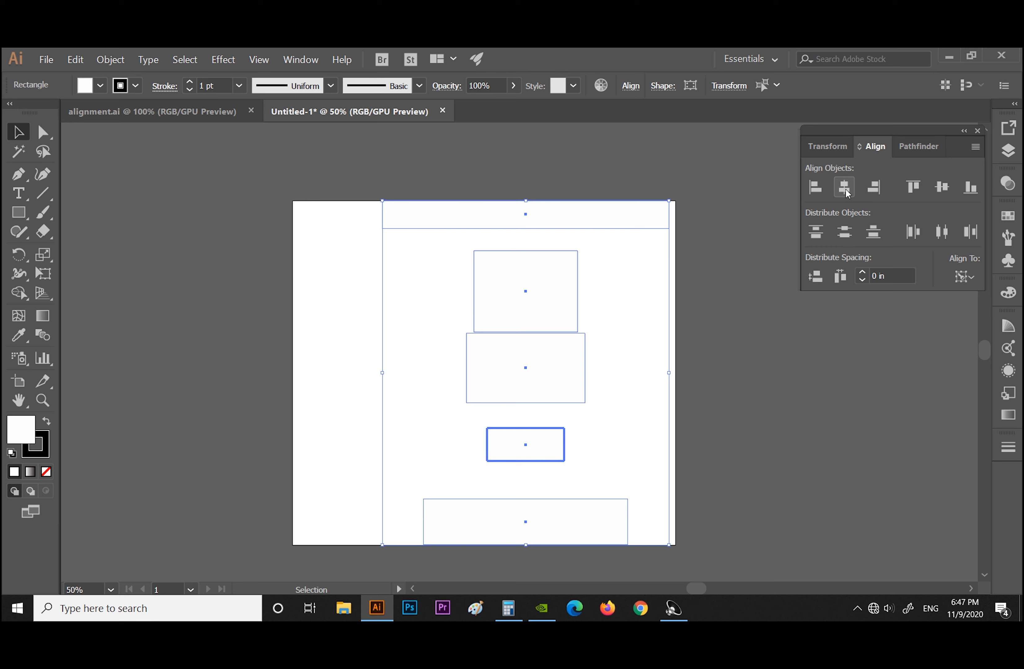
{"action": "left_click", "coordinate": [941, 190]}
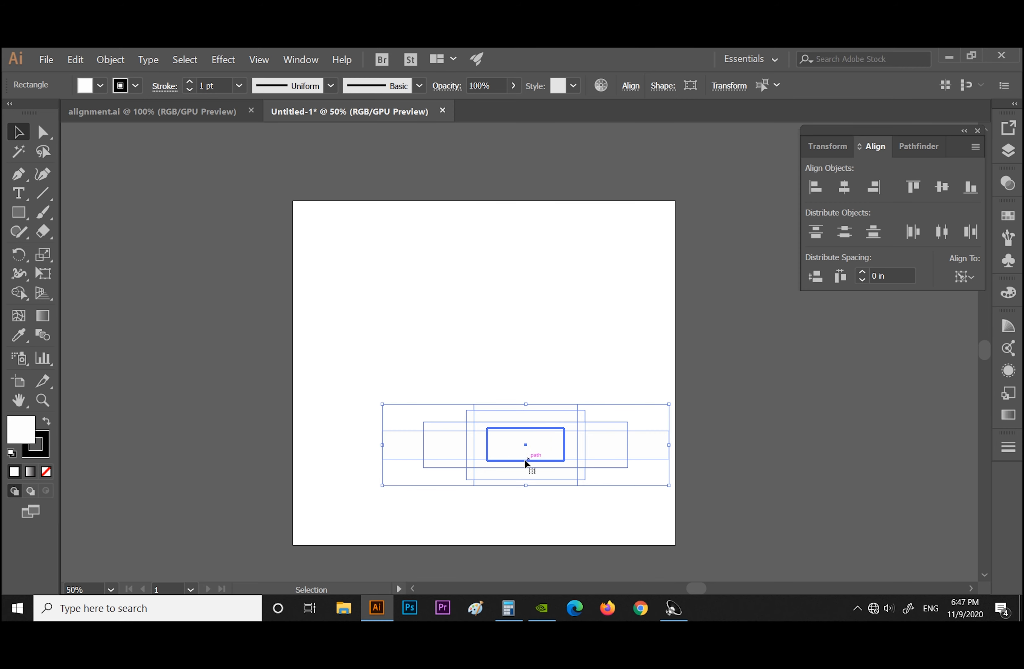
{"action": "left_click", "coordinate": [513, 302]}
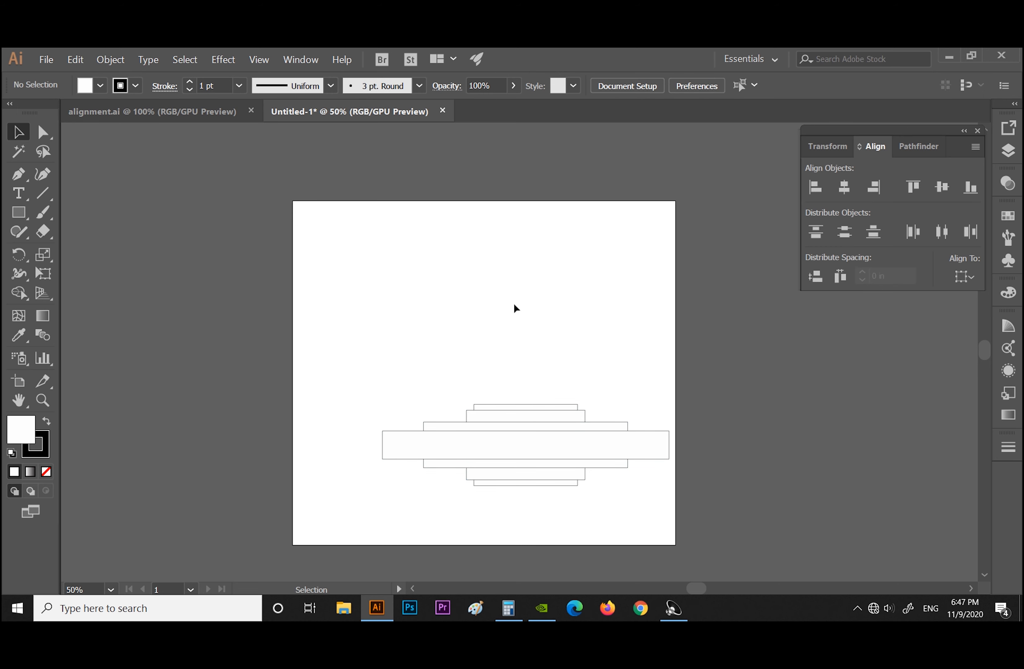
{"action": "left_click_drag", "start_coordinate": [330, 370], "coordinate": [651, 556]}
{"action": "left_click_drag", "start_coordinate": [515, 463], "coordinate": [464, 351]}
{"action": "left_click", "coordinate": [462, 383]}
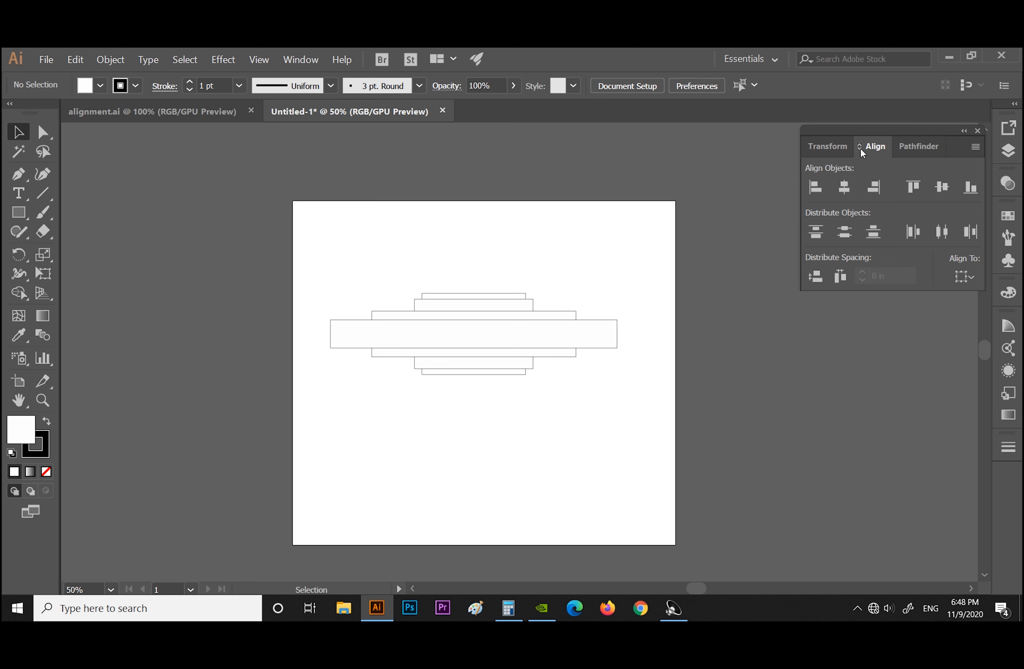
Bring up the Pathfinder options and delete all five rectangles from the artboard
{"action": "left_click", "coordinate": [914, 150]}
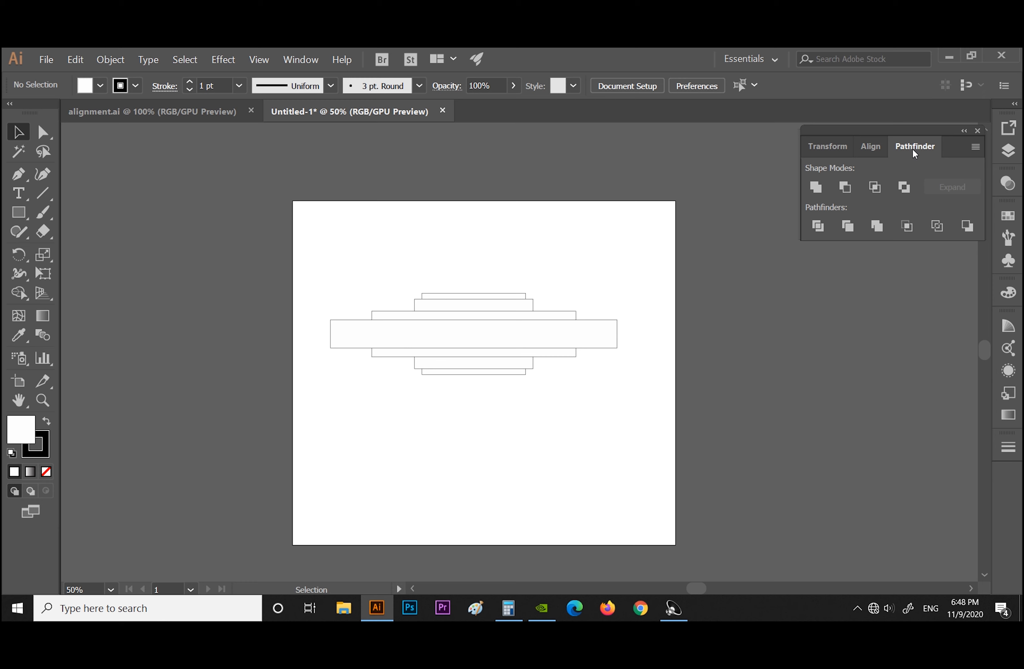
{"action": "left_click", "coordinate": [821, 147]}
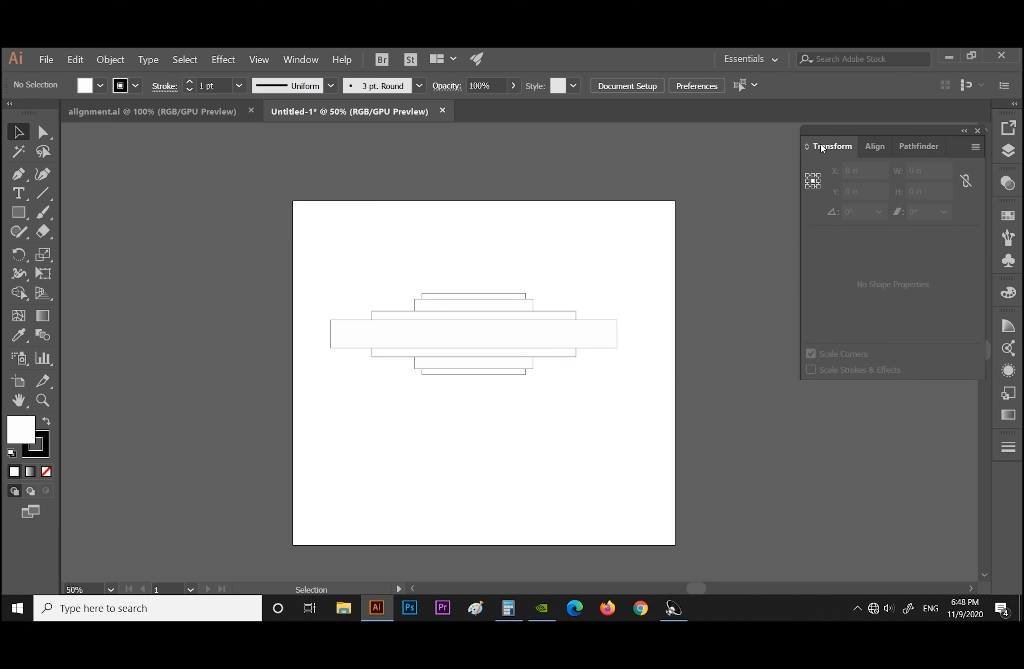
{"action": "left_click", "coordinate": [869, 144]}
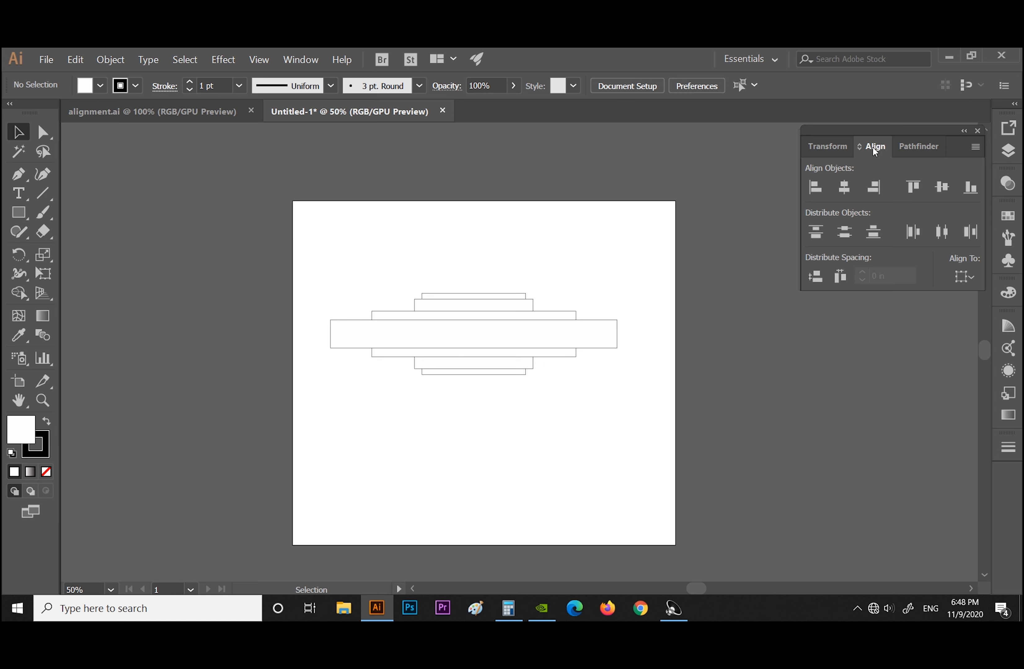
{"action": "left_click", "coordinate": [915, 148]}
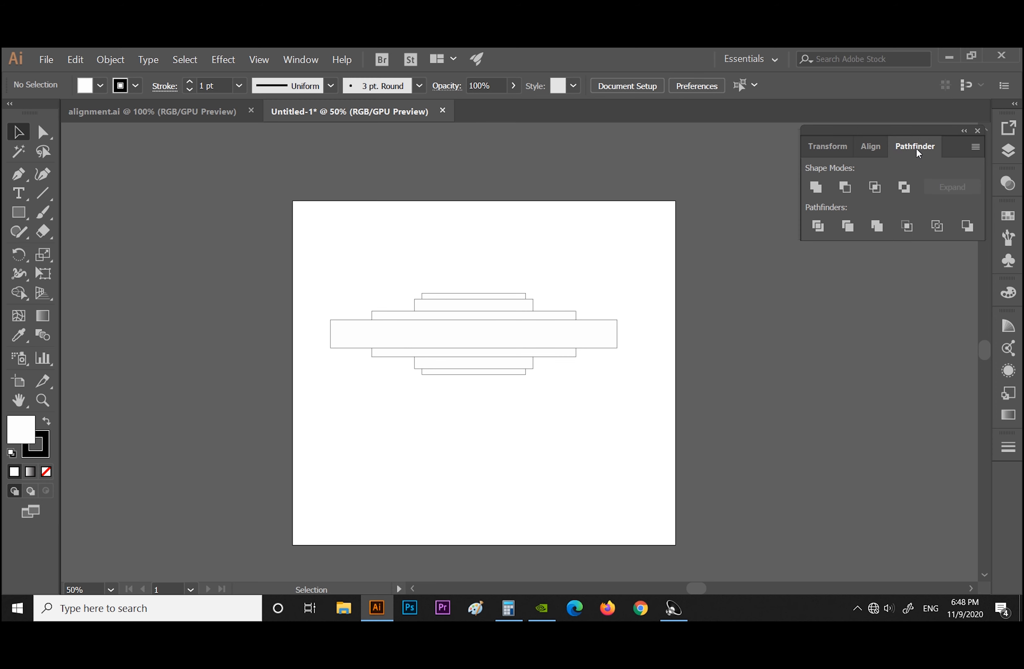
{"action": "left_click_drag", "start_coordinate": [304, 223], "coordinate": [662, 467]}
{"action": "key", "text": "Delete"}
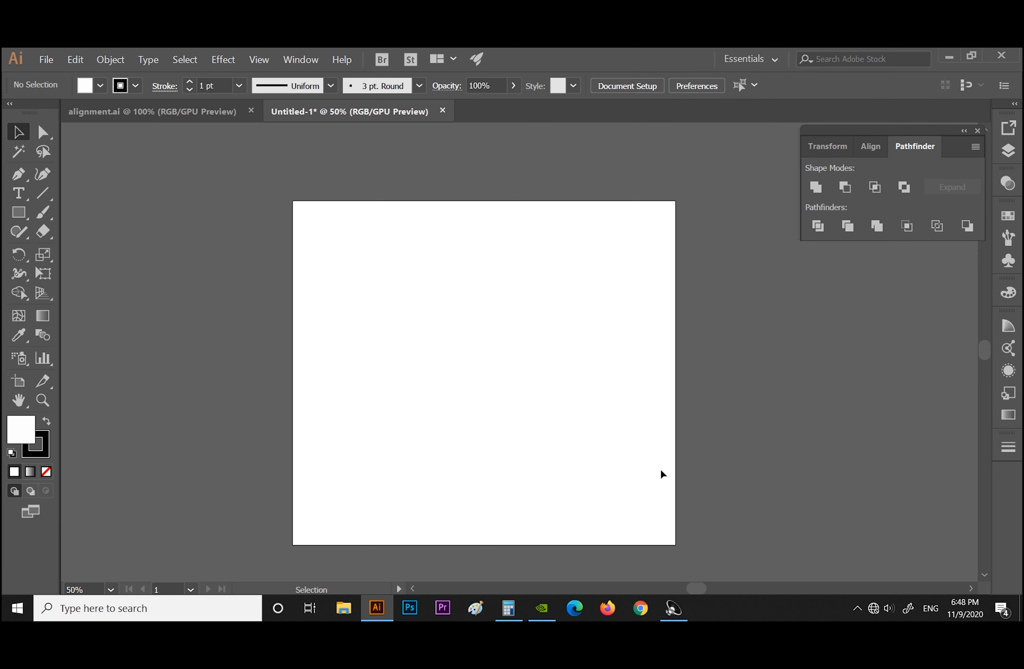
Draw two partly overlapping rectangles in the artboard's upper-left area, together spanning about 7.9 by 7.2 in
{"action": "key", "text": "ctrl+plus"}
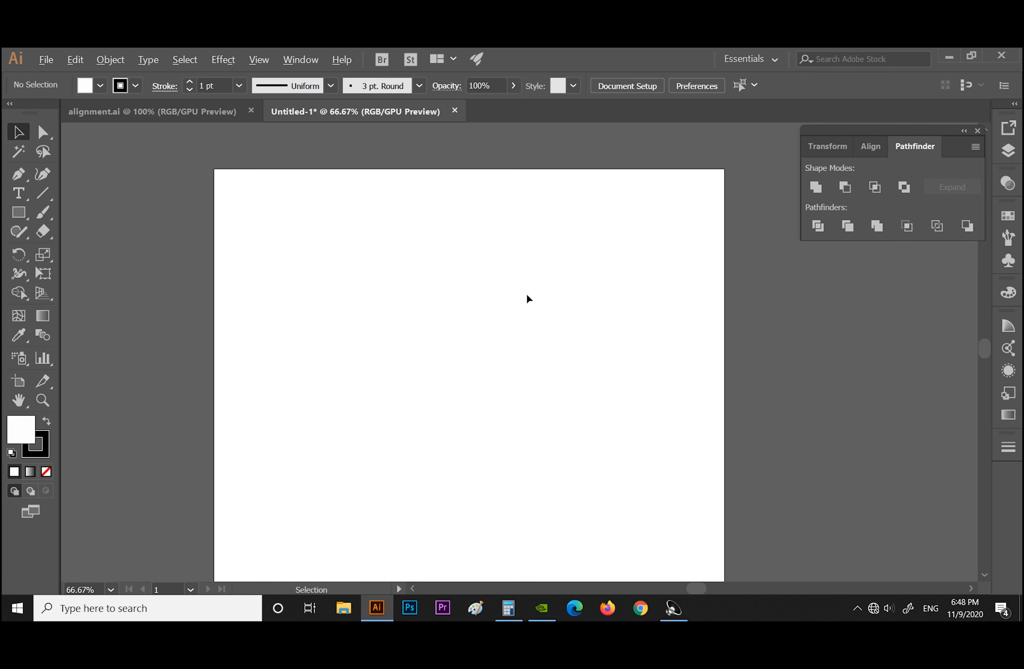
{"action": "scroll", "coordinate": [348, 232], "scroll_direction": "down", "scroll_amount": 1}
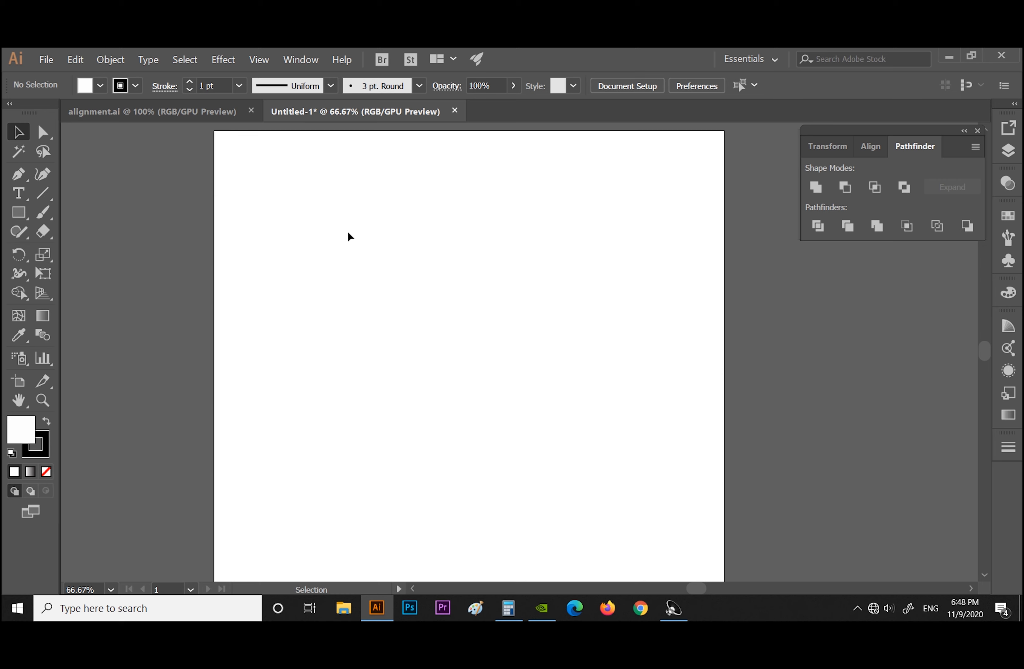
{"action": "left_click", "coordinate": [24, 212]}
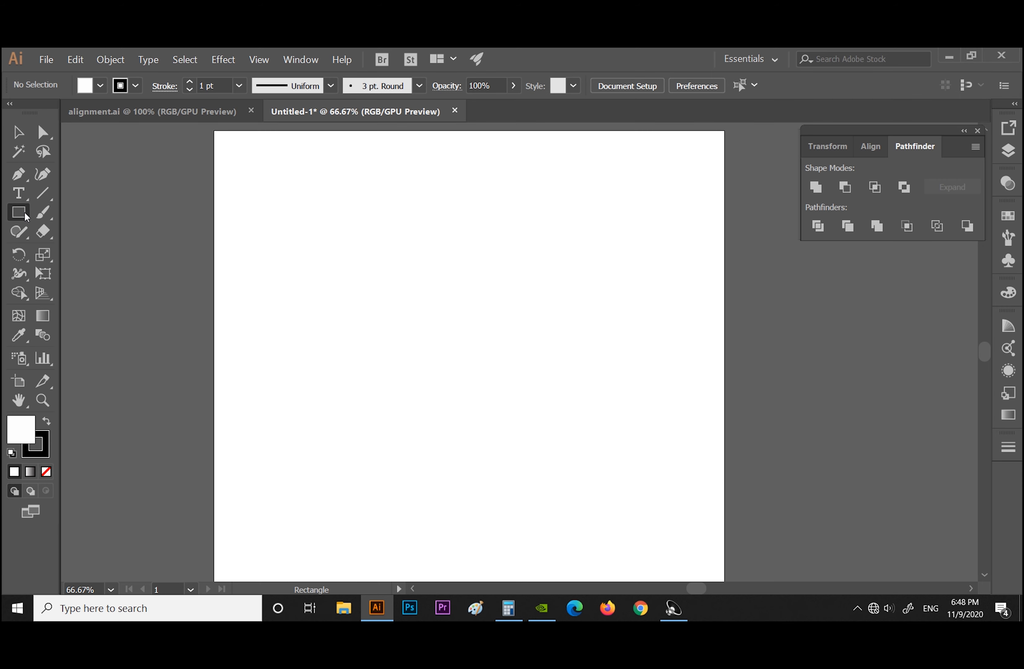
{"action": "left_click_drag", "start_coordinate": [290, 202], "coordinate": [424, 335]}
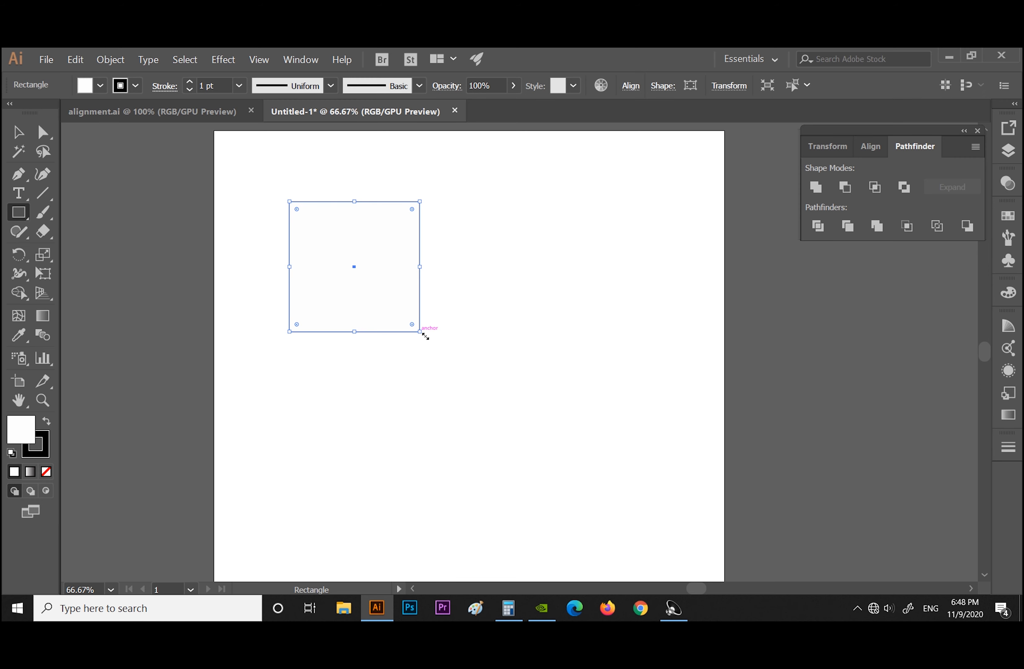
{"action": "left_click_drag", "start_coordinate": [366, 270], "coordinate": [494, 390]}
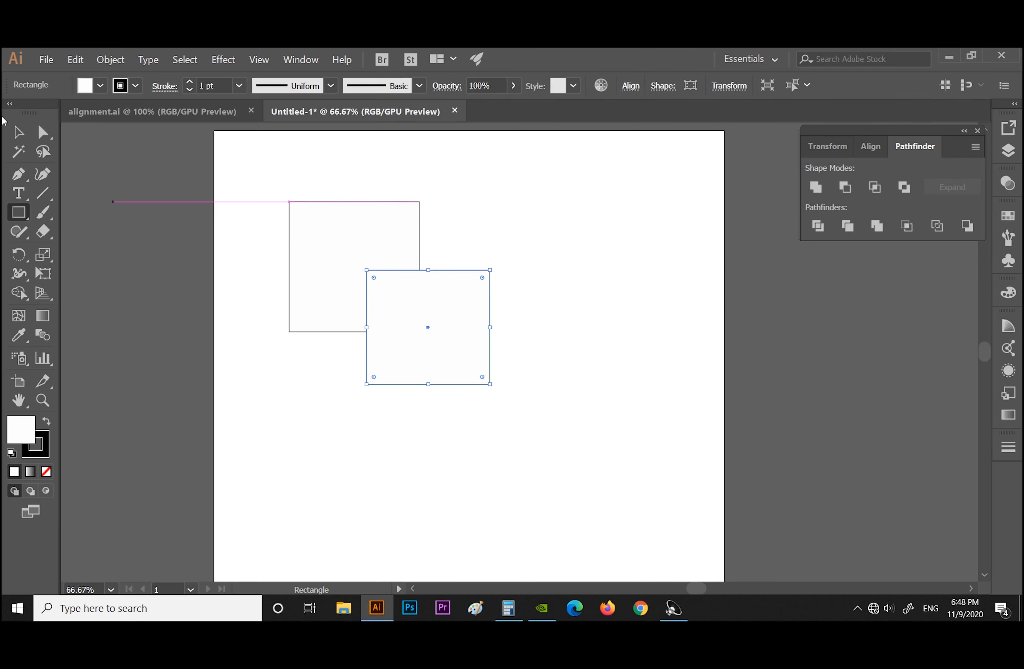
Select both overlapping rectangles and merge them into one shape with Unite
{"action": "key", "text": "v"}
{"action": "left_click_drag", "start_coordinate": [248, 159], "coordinate": [549, 408]}
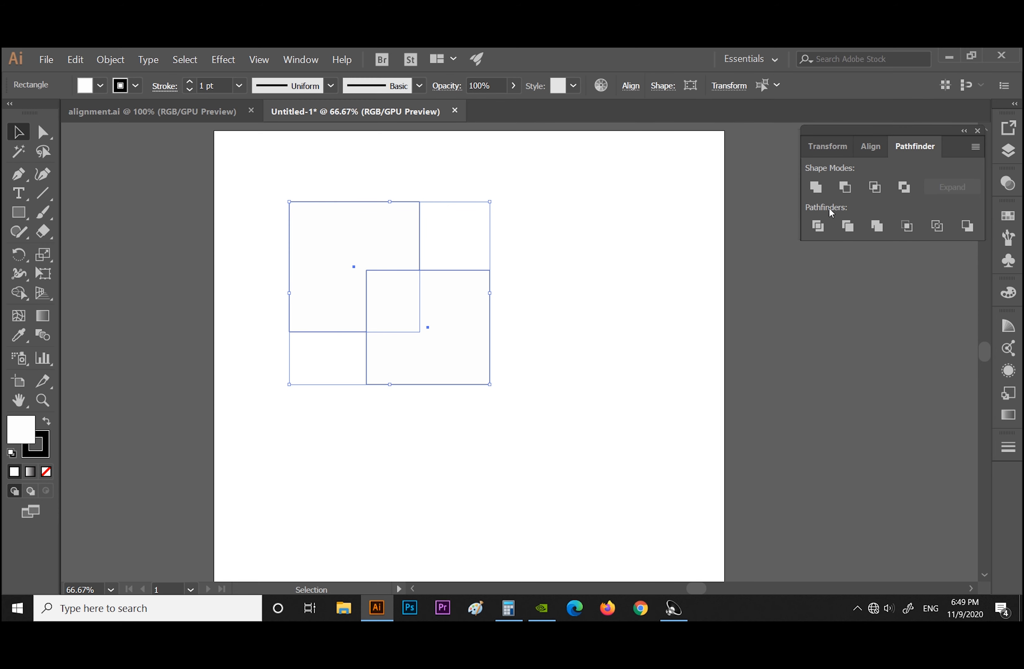
{"action": "scroll", "coordinate": [585, 272], "scroll_direction": "up", "scroll_amount": 1}
{"action": "scroll", "coordinate": [586, 272], "scroll_direction": "down", "scroll_amount": 1}
{"action": "left_click", "coordinate": [816, 187]}
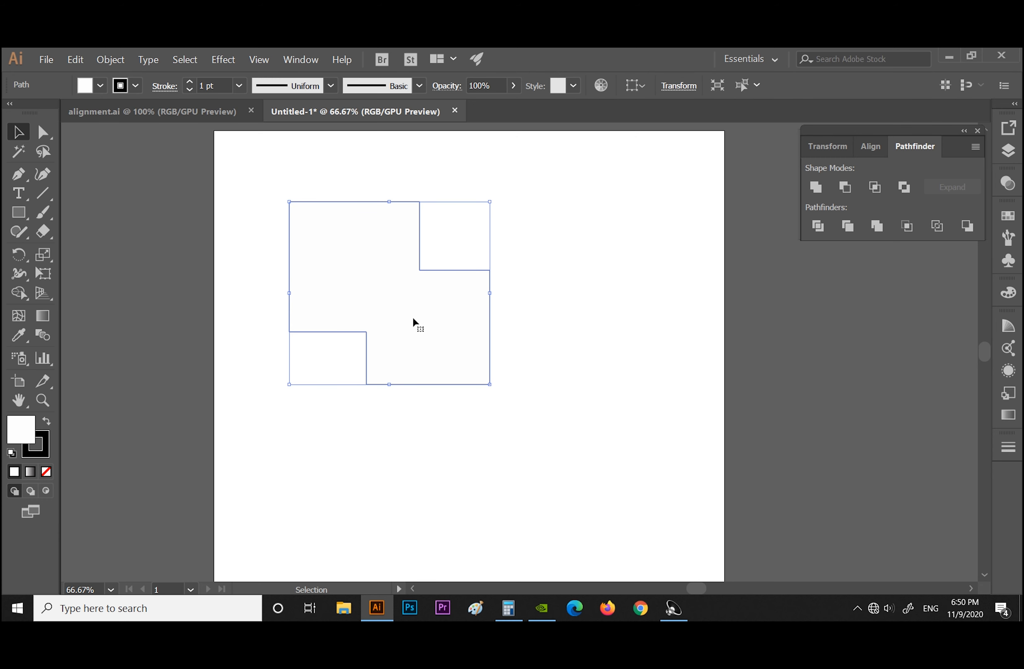
Try moving the united shape around the artboard, and undo the moves and the Unite operation
{"action": "left_click", "coordinate": [666, 303]}
{"action": "left_click_drag", "start_coordinate": [469, 273], "coordinate": [552, 255]}
{"action": "left_click_drag", "start_coordinate": [565, 368], "coordinate": [543, 418]}
{"action": "left_click", "coordinate": [523, 468]}
{"action": "left_click_drag", "start_coordinate": [360, 246], "coordinate": [584, 430]}
{"action": "key", "text": "ctrl+z"}
{"action": "key", "text": "ctrl+z"}
{"action": "key", "text": "ctrl+z"}
{"action": "left_click", "coordinate": [573, 391]}
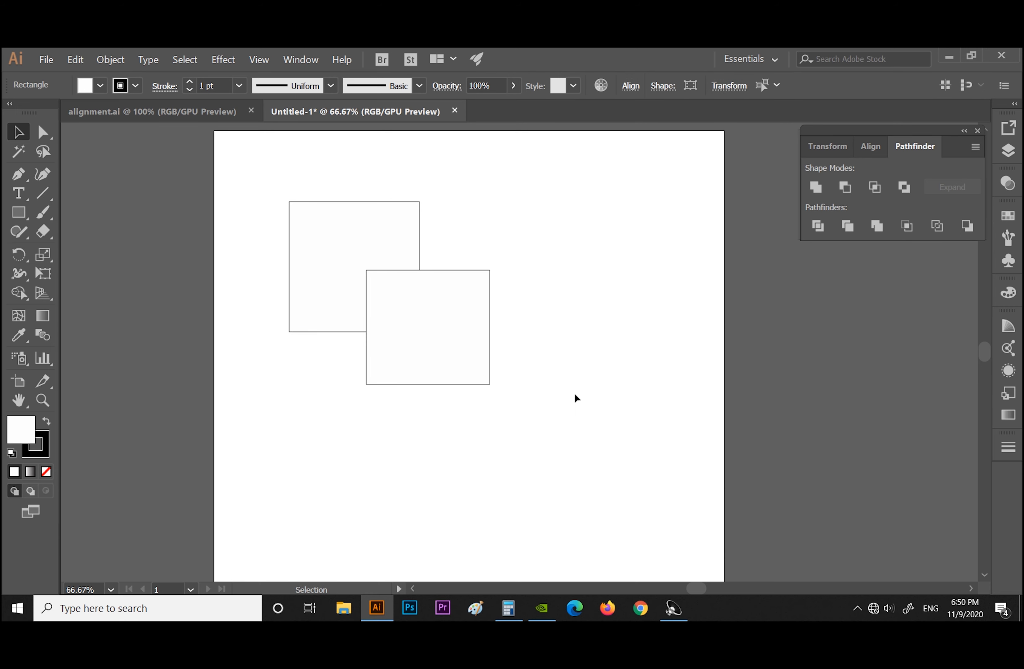
Try moving the front rectangle on its own, and undo that move
{"action": "left_click_drag", "start_coordinate": [468, 387], "coordinate": [501, 403]}
{"action": "left_click", "coordinate": [499, 450]}
{"action": "key", "text": "ctrl+z"}
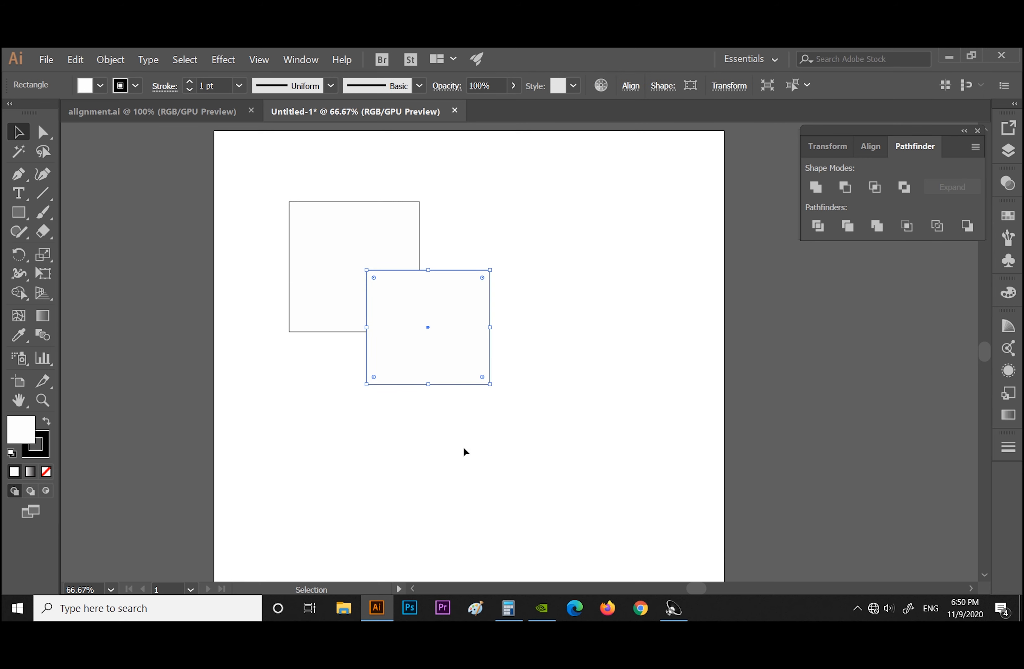
Select both rectangles, unite them as an editable compound shape and deselect it
{"action": "left_click_drag", "start_coordinate": [256, 176], "coordinate": [526, 424]}
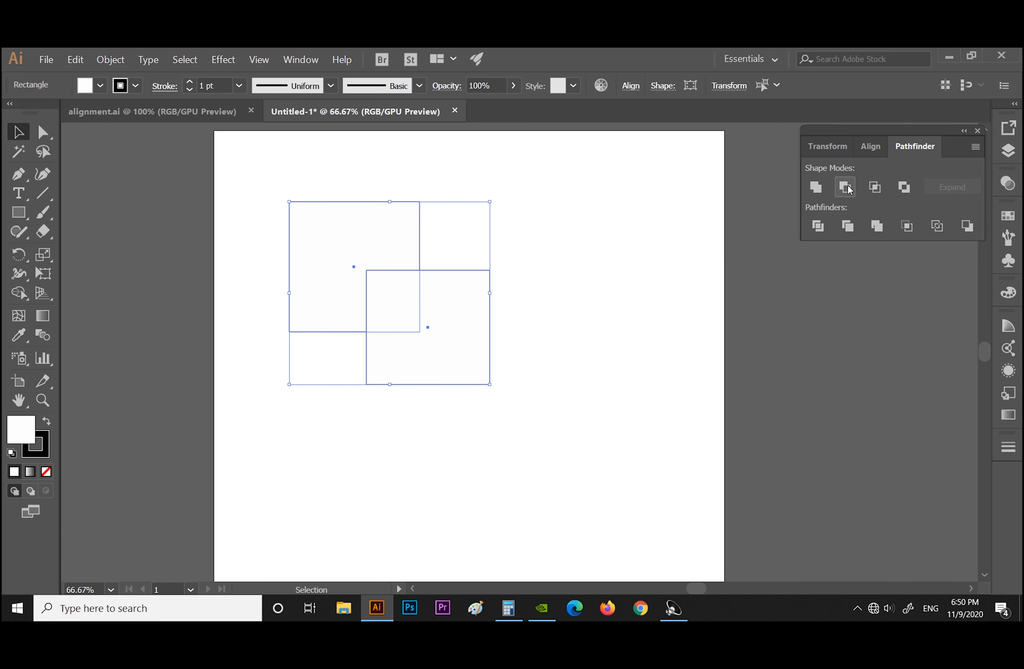
{"action": "left_click", "coordinate": [815, 188], "text": "alt"}
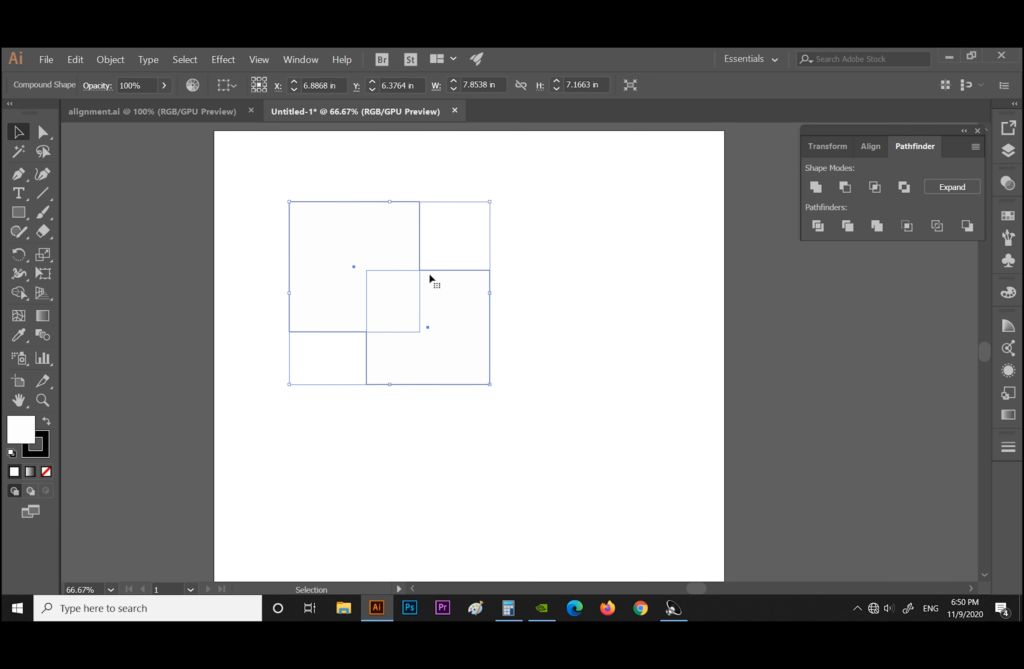
{"action": "left_click", "coordinate": [269, 292]}
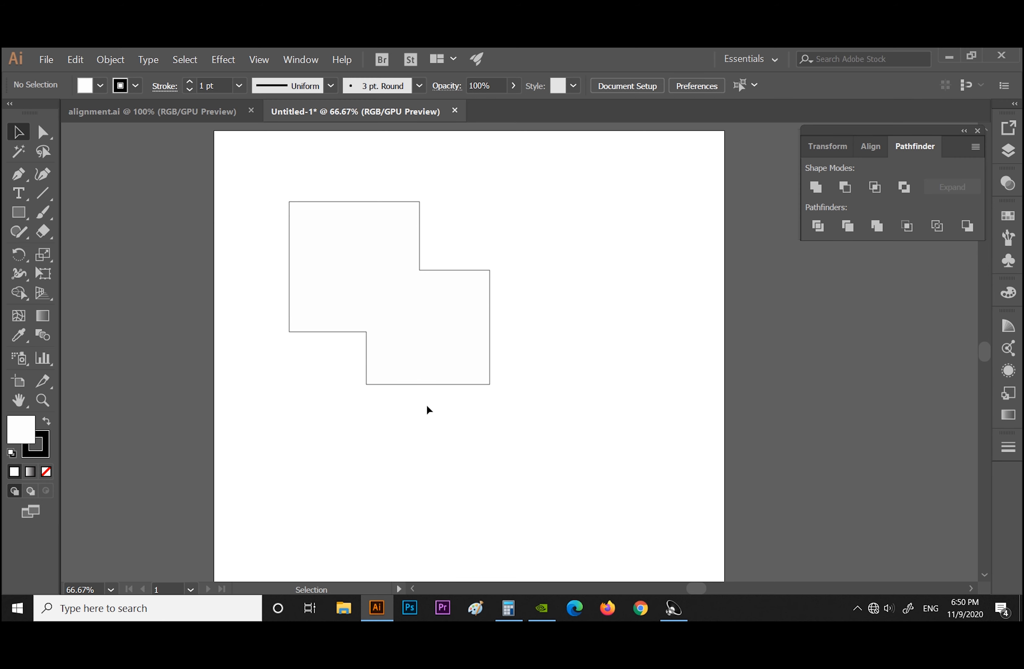
{"action": "key", "text": "ctrl+z"}
Move the compound shape down and right toward the center of the artboard and deselect it
{"action": "left_click_drag", "start_coordinate": [423, 387], "coordinate": [488, 434]}
{"action": "left_click", "coordinate": [614, 382]}
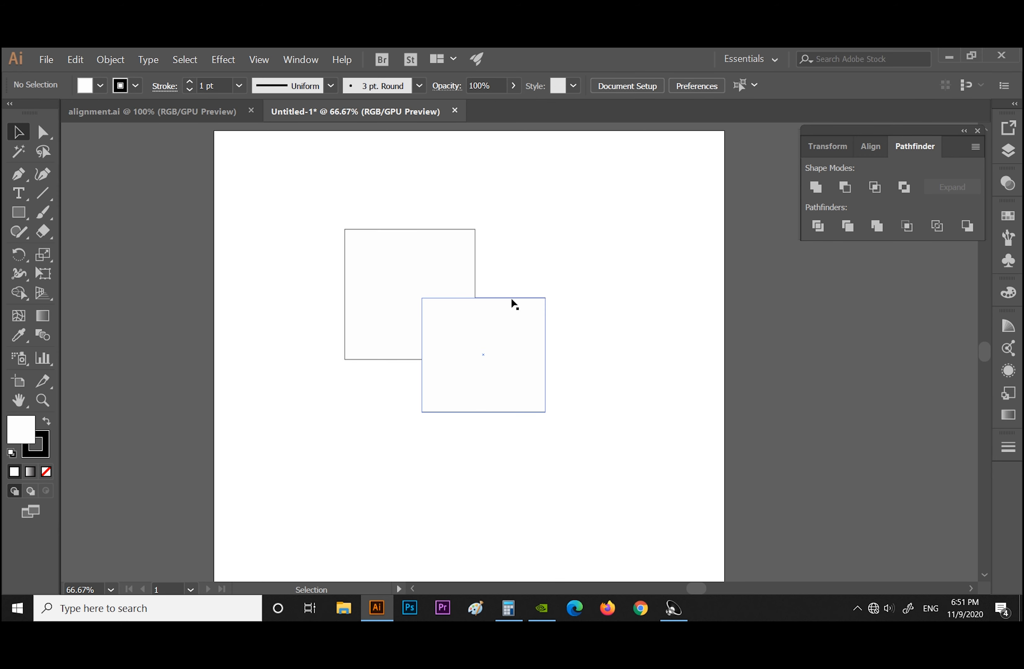
{"action": "left_click_drag", "start_coordinate": [512, 300], "coordinate": [511, 308]}
{"action": "left_click", "coordinate": [594, 338]}
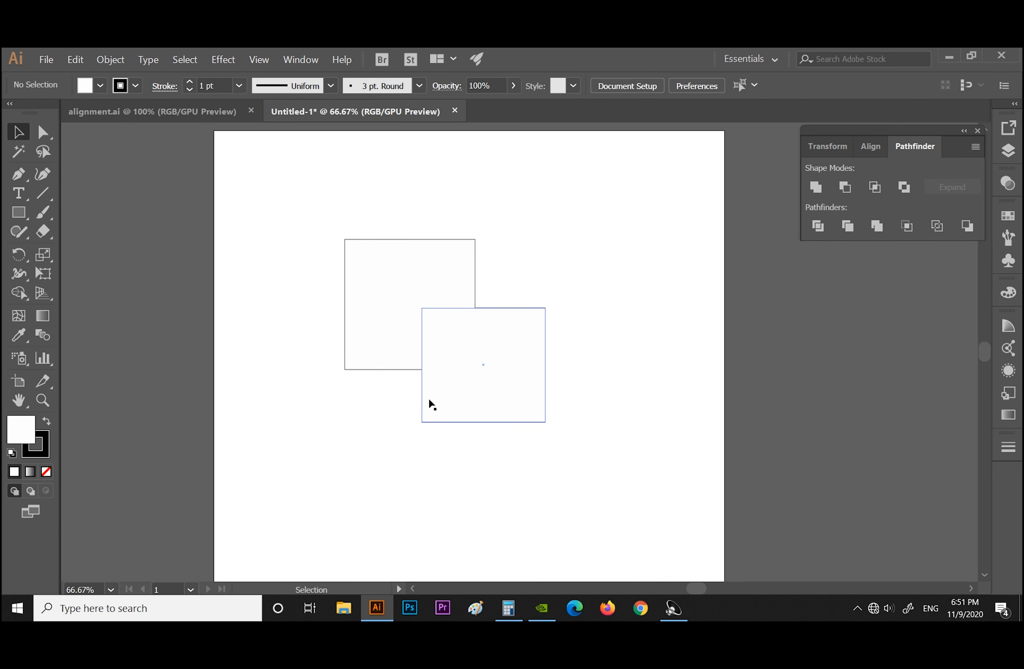
Reposition the front rectangle several times inside the compound shape with the Direct Selection tool, leaving it overlapping the back rectangle's lower part
{"action": "left_click", "coordinate": [44, 131]}
{"action": "mouse_move", "coordinate": [511, 308]}
{"action": "left_mouse_down"}
{"action": "mouse_move", "coordinate": [507, 292]}
{"action": "mouse_move", "coordinate": [509, 309]}
{"action": "left_mouse_up"}
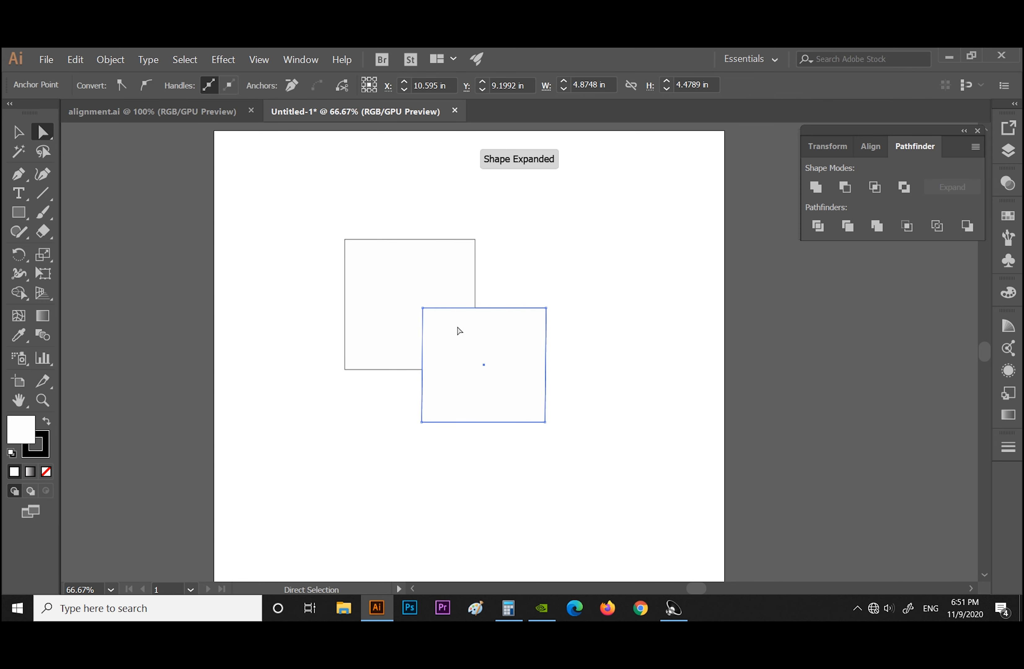
{"action": "left_click", "coordinate": [415, 401]}
{"action": "left_click_drag", "start_coordinate": [434, 383], "coordinate": [408, 321]}
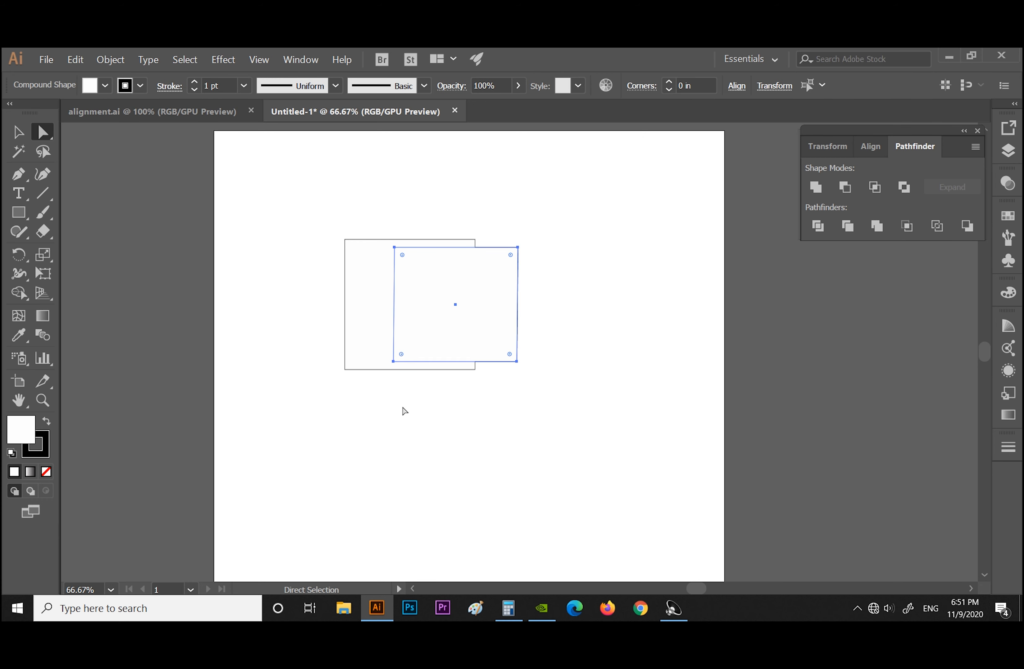
{"action": "left_click", "coordinate": [397, 448]}
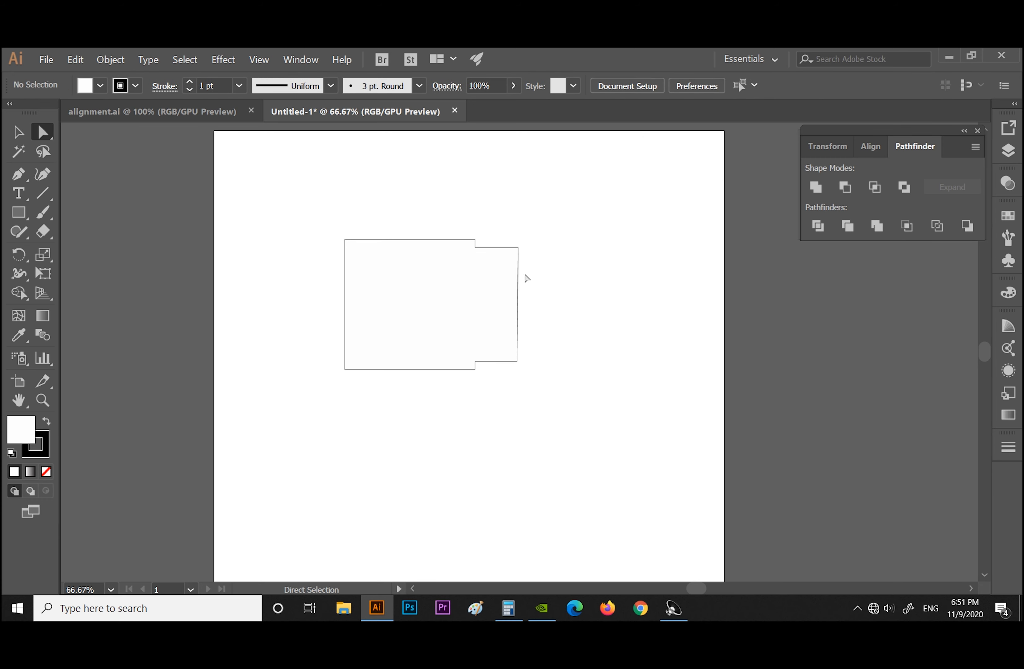
{"action": "left_click_drag", "start_coordinate": [505, 301], "coordinate": [495, 345]}
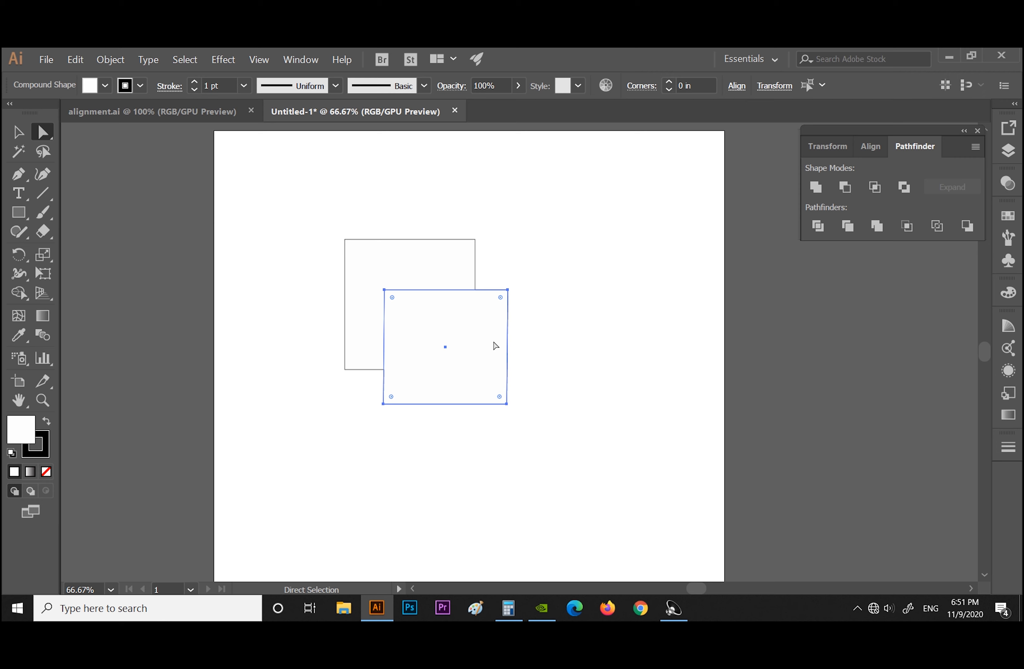
{"action": "left_click_drag", "start_coordinate": [493, 342], "coordinate": [505, 299]}
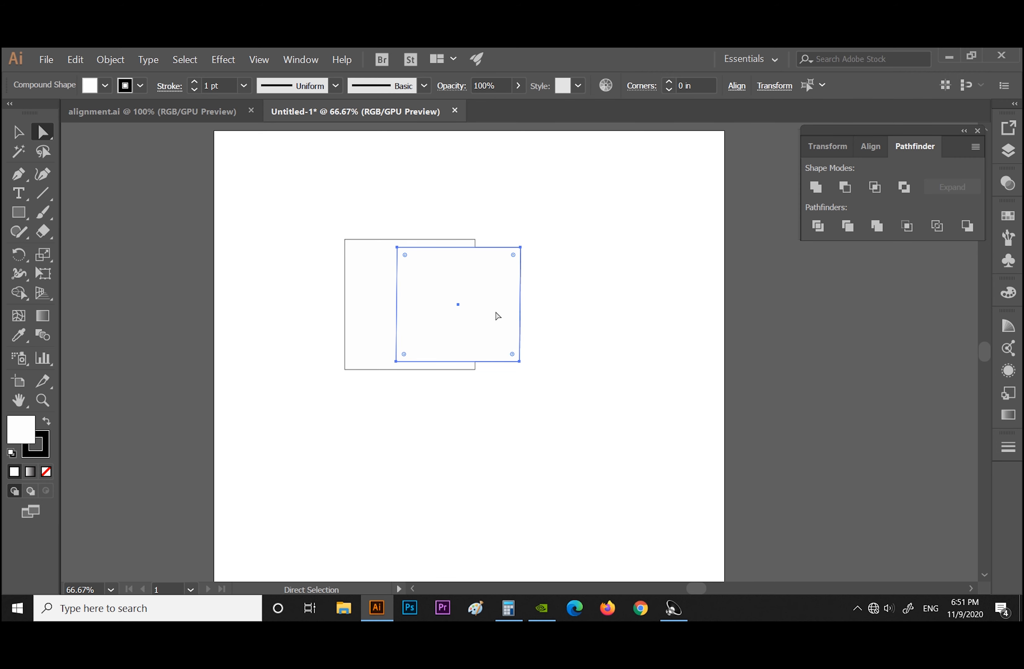
{"action": "left_click_drag", "start_coordinate": [485, 322], "coordinate": [468, 379]}
Select the whole compound shape, expand it into a single path and deselect it
{"action": "left_click_drag", "start_coordinate": [296, 208], "coordinate": [513, 422]}
{"action": "left_click", "coordinate": [19, 131]}
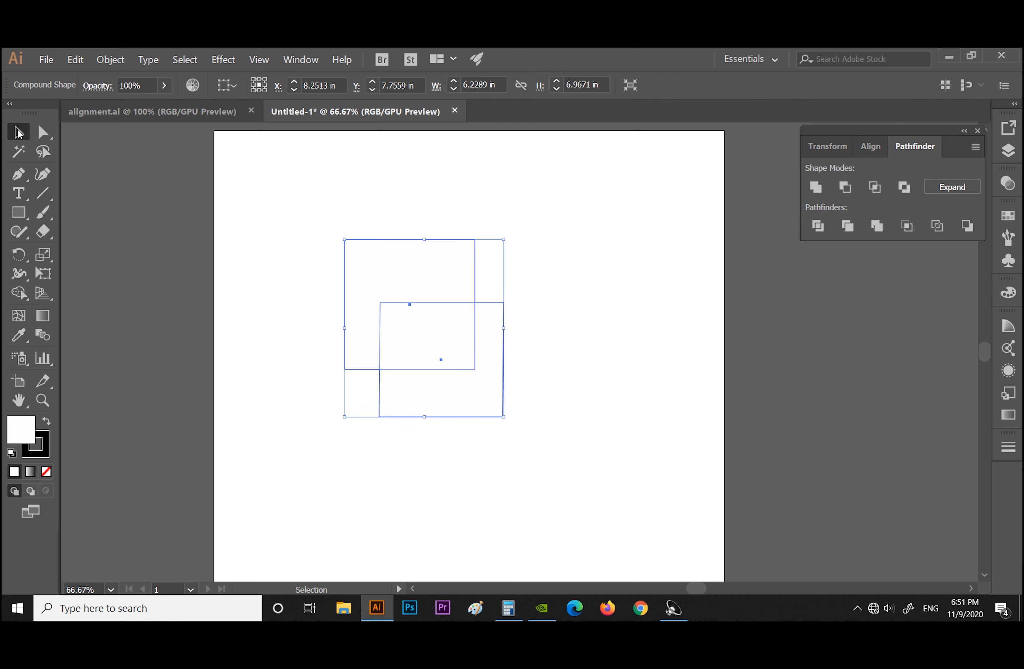
{"action": "left_click", "coordinate": [951, 187]}
{"action": "left_click", "coordinate": [565, 363]}
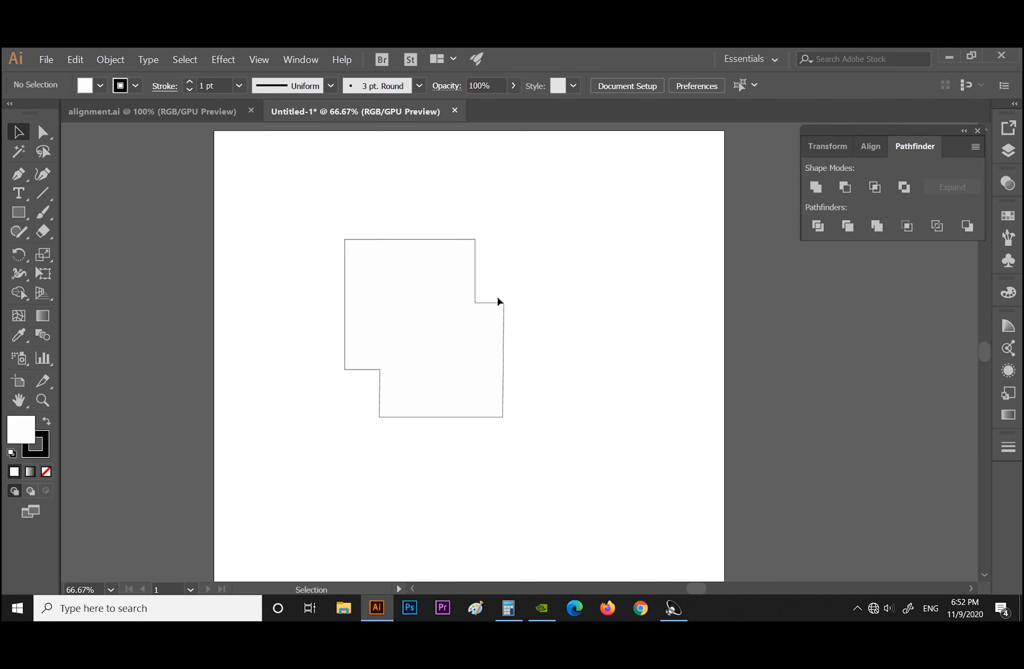
Try moving the expanded shape around, undo the moves and deselect it
{"action": "left_click_drag", "start_coordinate": [499, 303], "coordinate": [518, 308]}
{"action": "left_click", "coordinate": [770, 412]}
{"action": "left_click_drag", "start_coordinate": [400, 373], "coordinate": [368, 393]}
{"action": "key", "text": "a"}
{"action": "key", "text": "ctrl+z"}
{"action": "key", "text": "ctrl+z"}
{"action": "key", "text": "ctrl+z"}
{"action": "key", "text": "ctrl+z"}
{"action": "key", "text": "ctrl+z"}
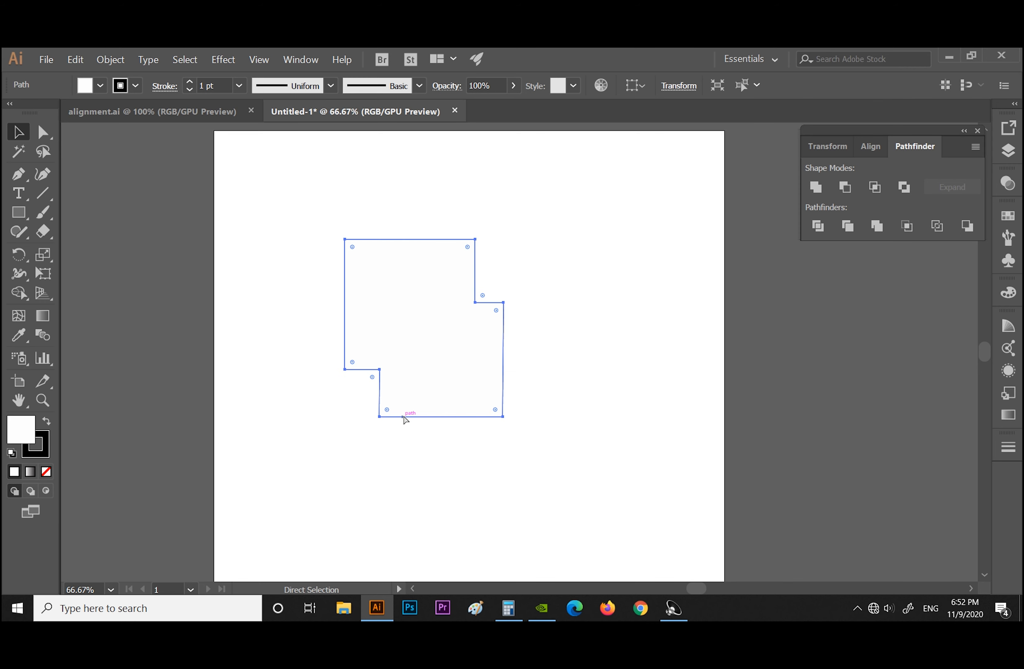
{"action": "left_click", "coordinate": [544, 353]}
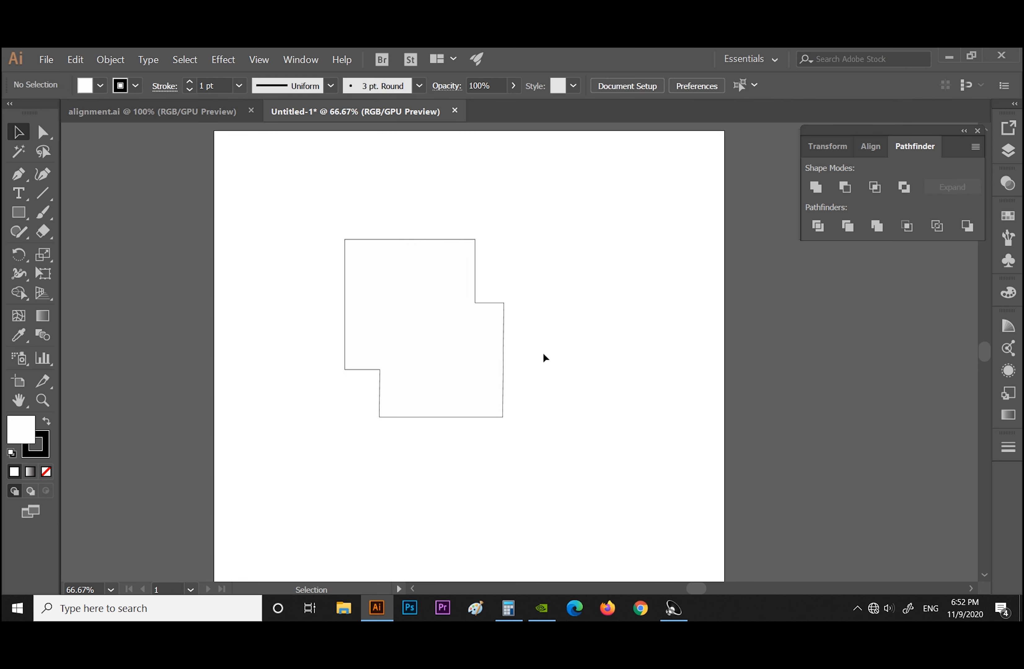
Undo the expansion and the recent front rectangle moves, and shift that rectangle horizontally away from the back one
{"action": "key", "text": "ctrl+z"}
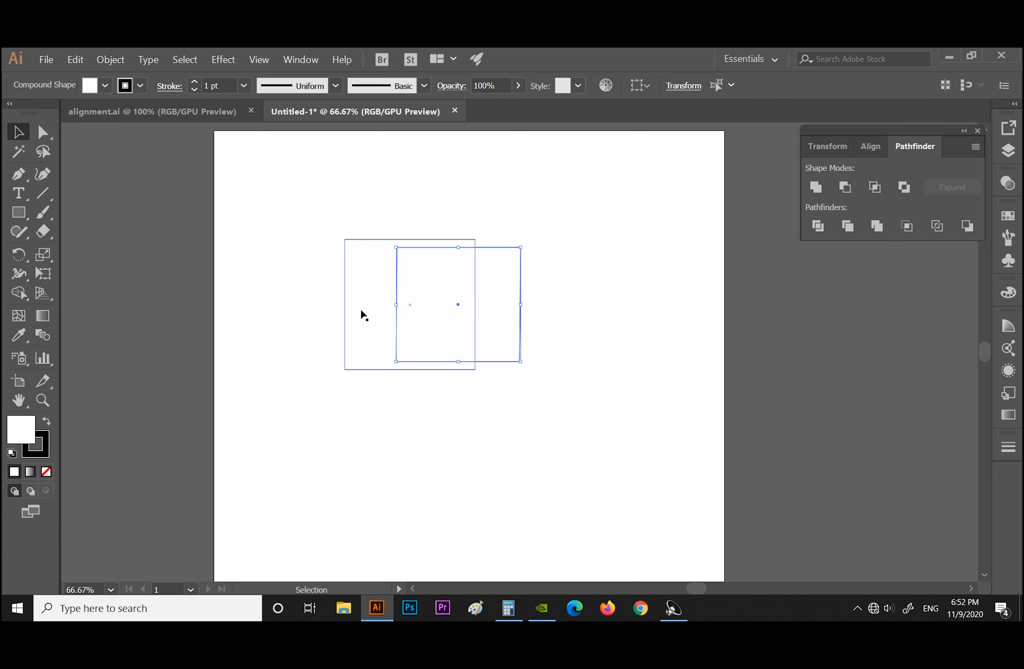
{"action": "key", "text": "ctrl+z"}
{"action": "key", "text": "ctrl+z"}
{"action": "key", "text": "ctrl+z"}
{"action": "key", "text": "ctrl+z"}
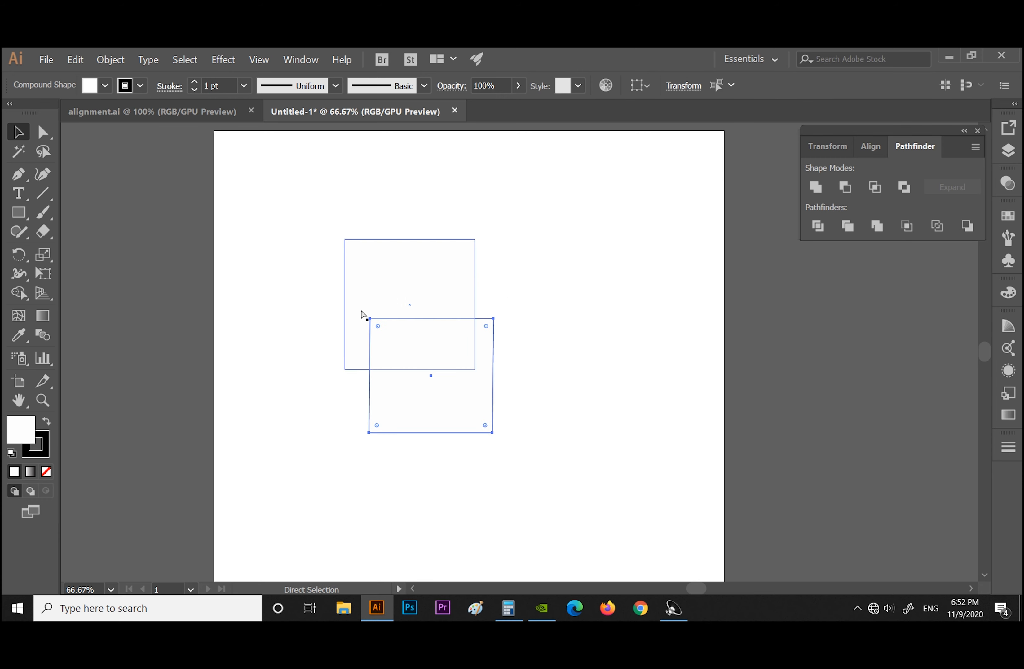
{"action": "left_click_drag", "start_coordinate": [494, 348], "coordinate": [534, 344]}
Select the compound shape, try the Minus Front shape mode on it and deselect it
{"action": "left_click_drag", "start_coordinate": [261, 215], "coordinate": [613, 463]}
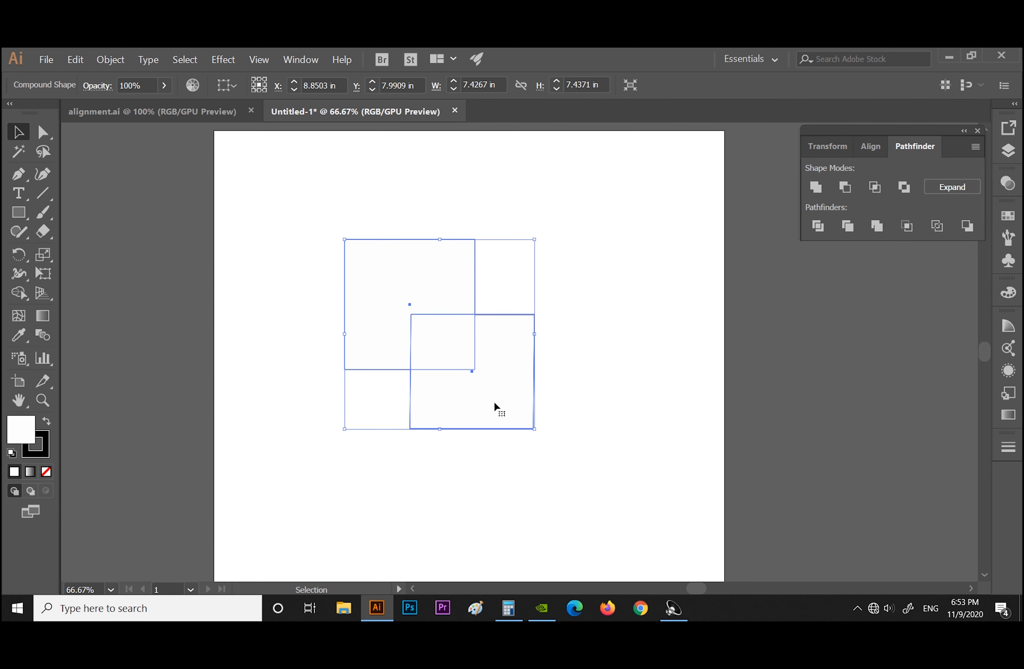
{"action": "left_click", "coordinate": [847, 189]}
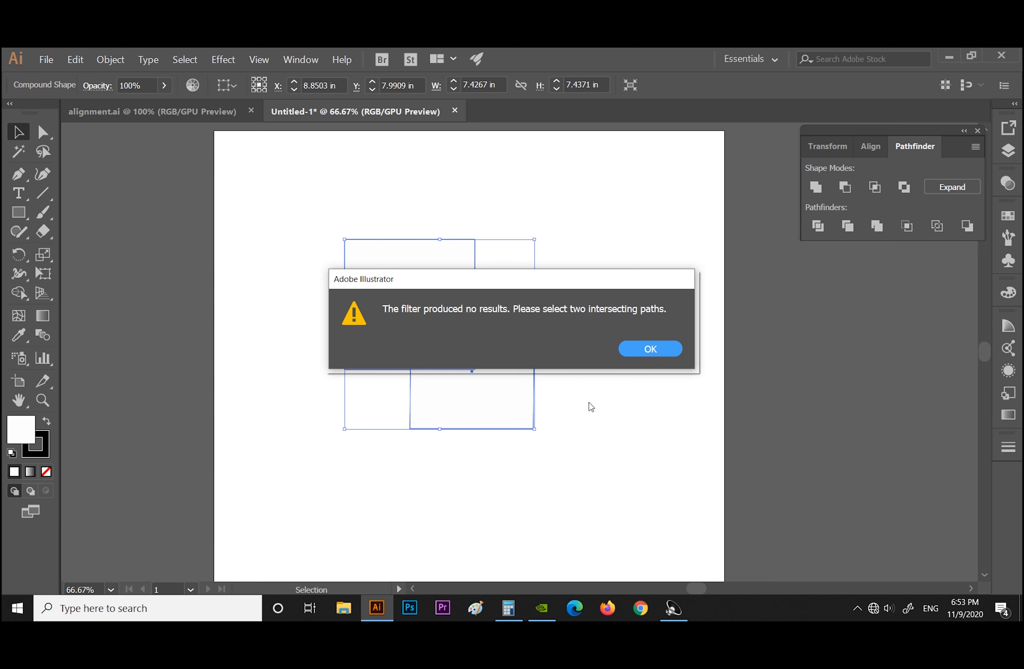
{"action": "left_click", "coordinate": [643, 353]}
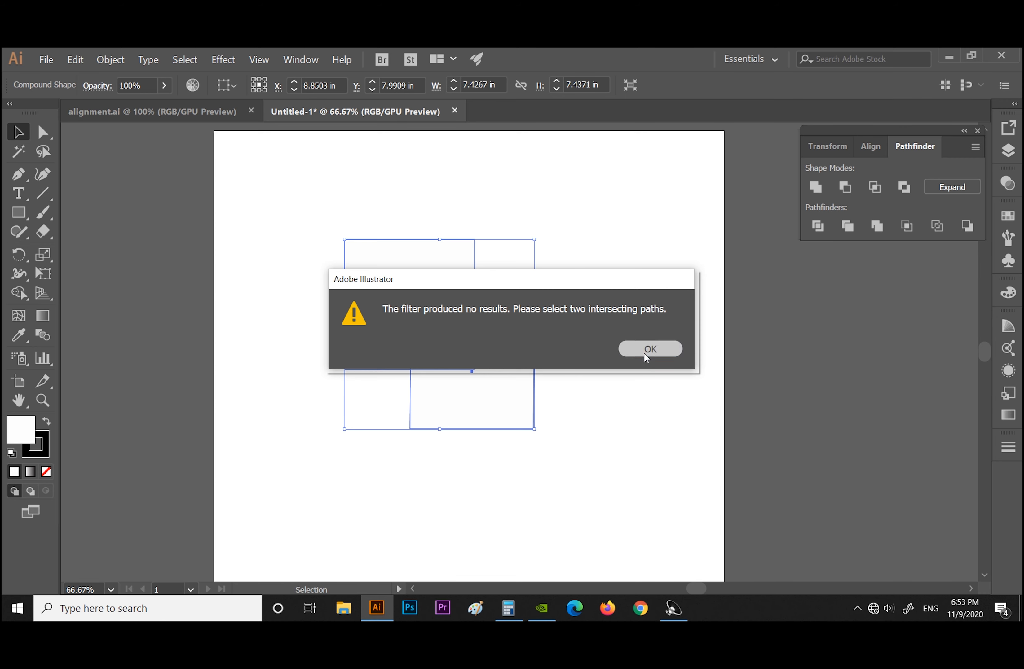
{"action": "left_click", "coordinate": [646, 424]}
{"action": "left_click", "coordinate": [532, 336]}
{"action": "left_click", "coordinate": [386, 343]}
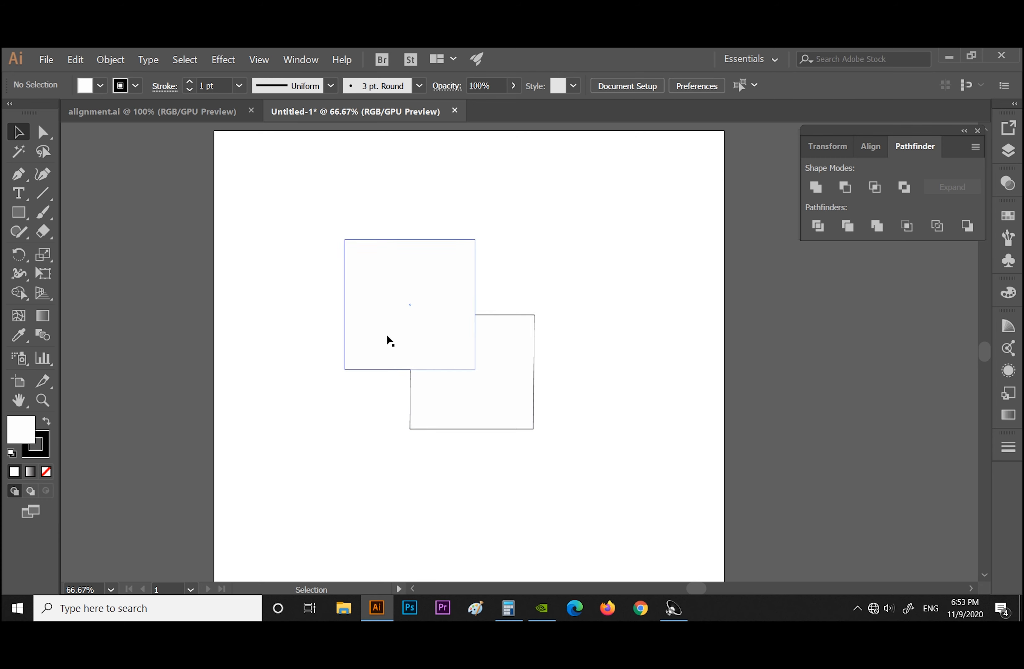
{"action": "left_click", "coordinate": [429, 332]}
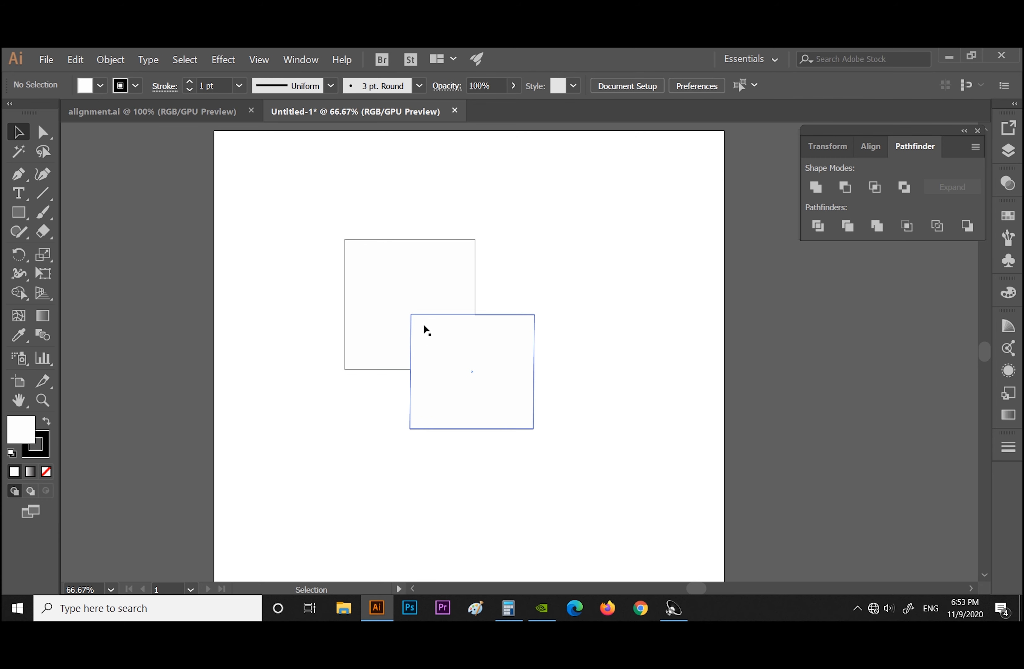
Undo the compound shape edits, the unite operation and the duplicate until only the original square remains
{"action": "key", "text": "ctrl+z"}
{"action": "key", "text": "ctrl+z"}
{"action": "key", "text": "ctrl+z"}
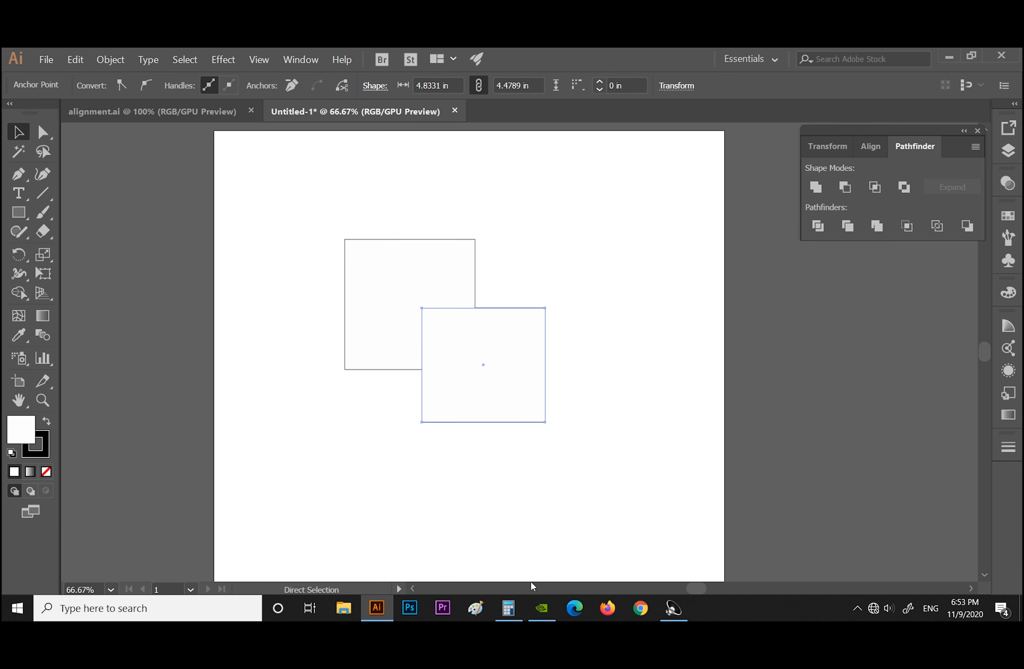
{"action": "key", "text": "ctrl+z"}
{"action": "key", "text": "ctrl+z"}
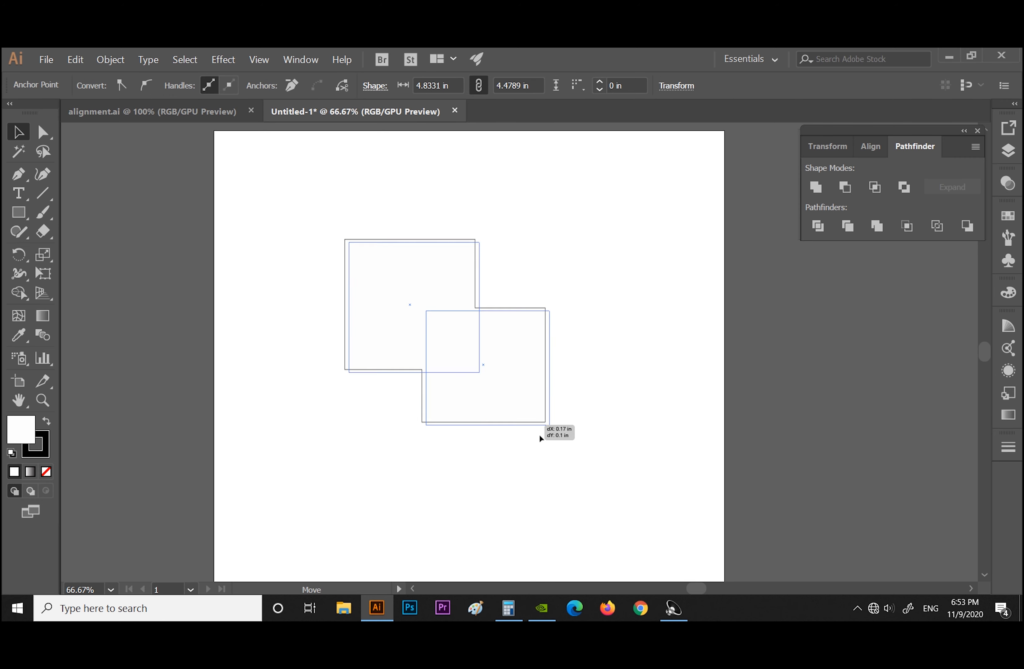
{"action": "key", "text": "ctrl+z"}
{"action": "key", "text": "ctrl+z"}
{"action": "key", "text": "ctrl+z"}
{"action": "key", "text": "ctrl+z"}
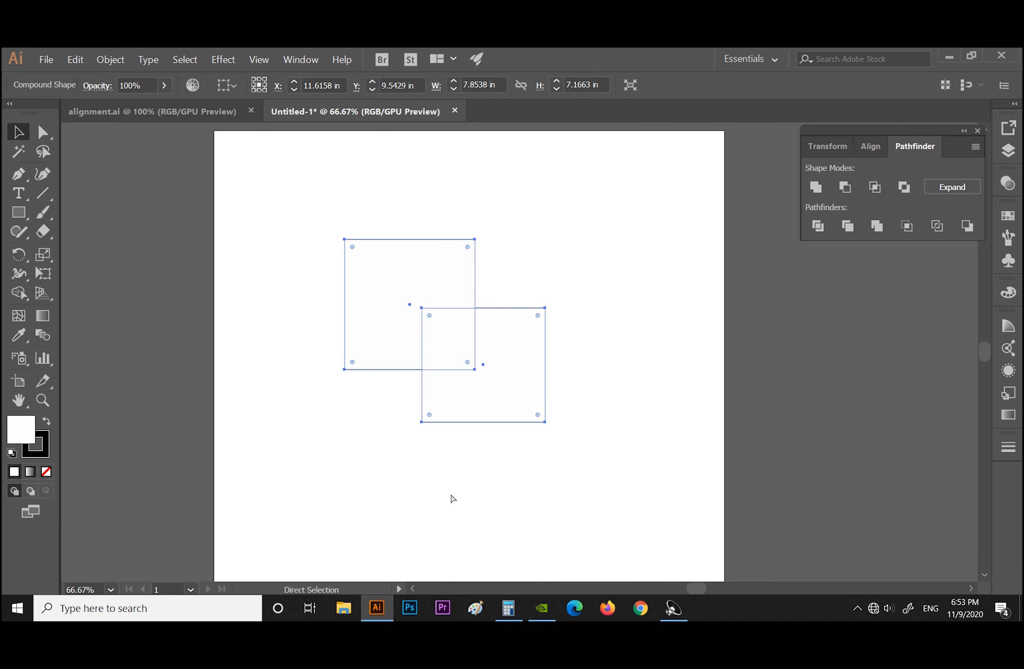
{"action": "key", "text": "ctrl+z"}
{"action": "key", "text": "ctrl+z"}
{"action": "key", "text": "ctrl+z"}
{"action": "key", "text": "ctrl+z"}
{"action": "key", "text": "ctrl+z"}
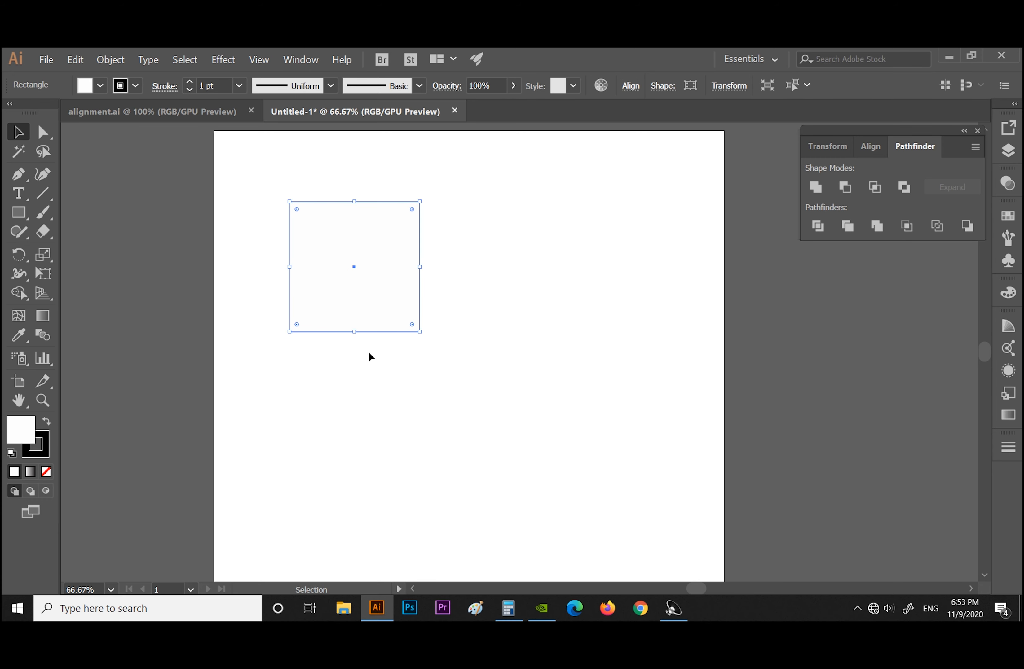
Duplicate the square diagonally down and right so the copy overlaps the original, and deselect it
{"action": "left_click", "coordinate": [404, 340]}
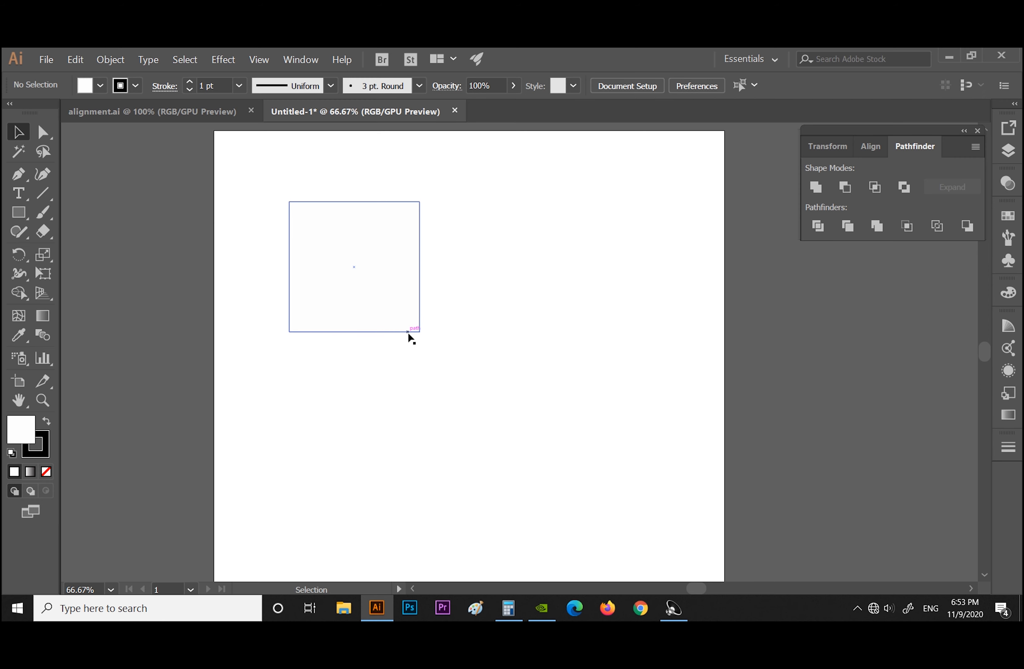
{"action": "left_click_drag", "start_coordinate": [409, 334], "coordinate": [467, 391]}
{"action": "left_click", "coordinate": [479, 452]}
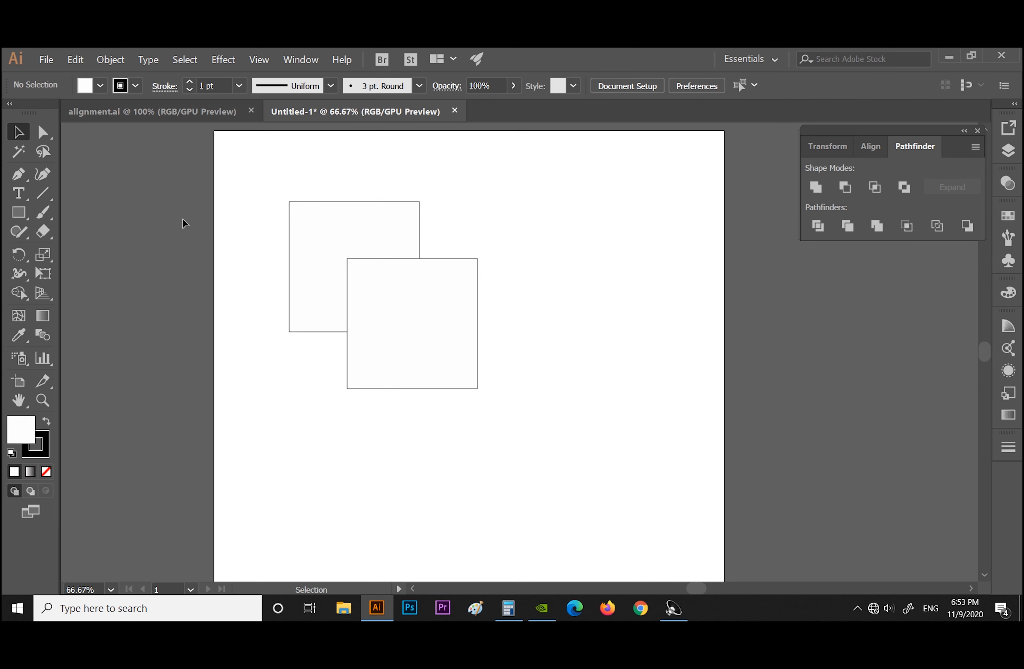
Move both squares toward the artboard's center and try Minus Front on them, undoing the subtraction
{"action": "left_click_drag", "start_coordinate": [244, 187], "coordinate": [523, 424]}
{"action": "left_click_drag", "start_coordinate": [423, 316], "coordinate": [521, 342]}
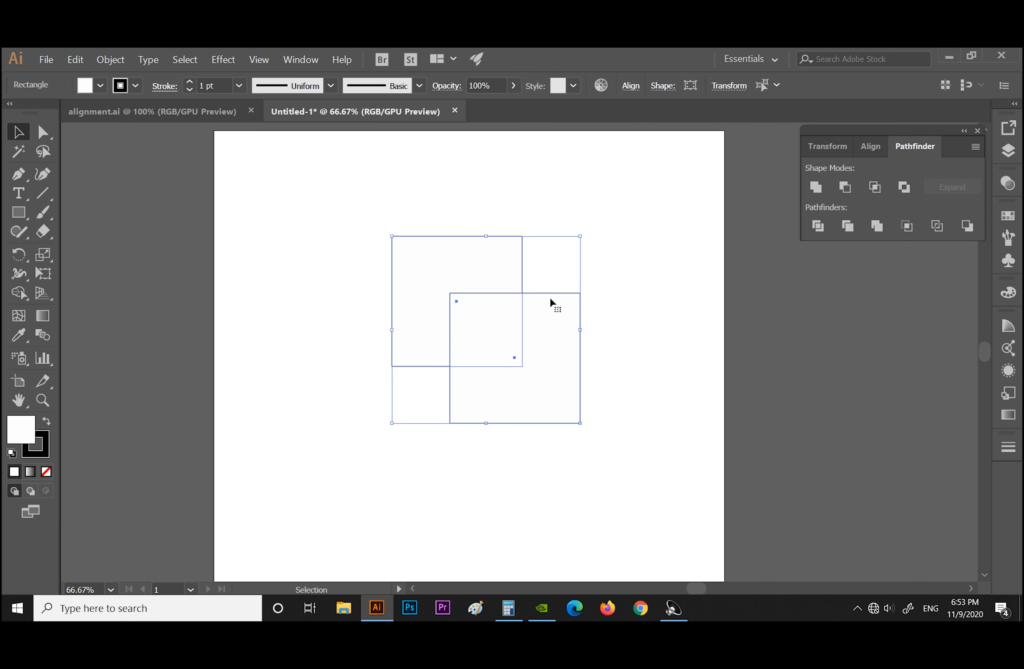
{"action": "left_click", "coordinate": [850, 192]}
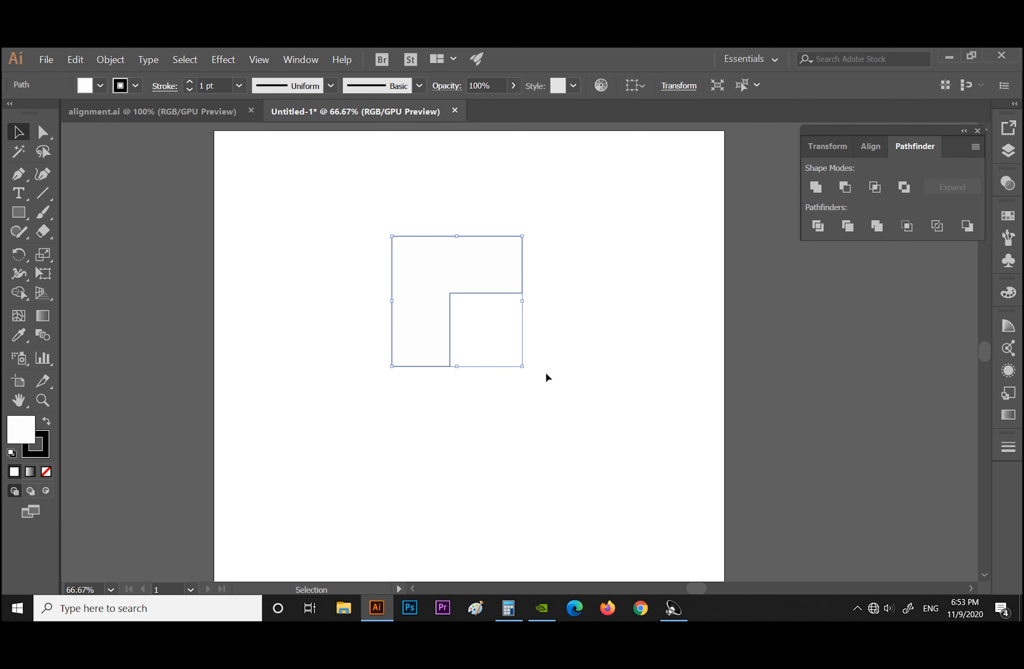
{"action": "left_click", "coordinate": [535, 412]}
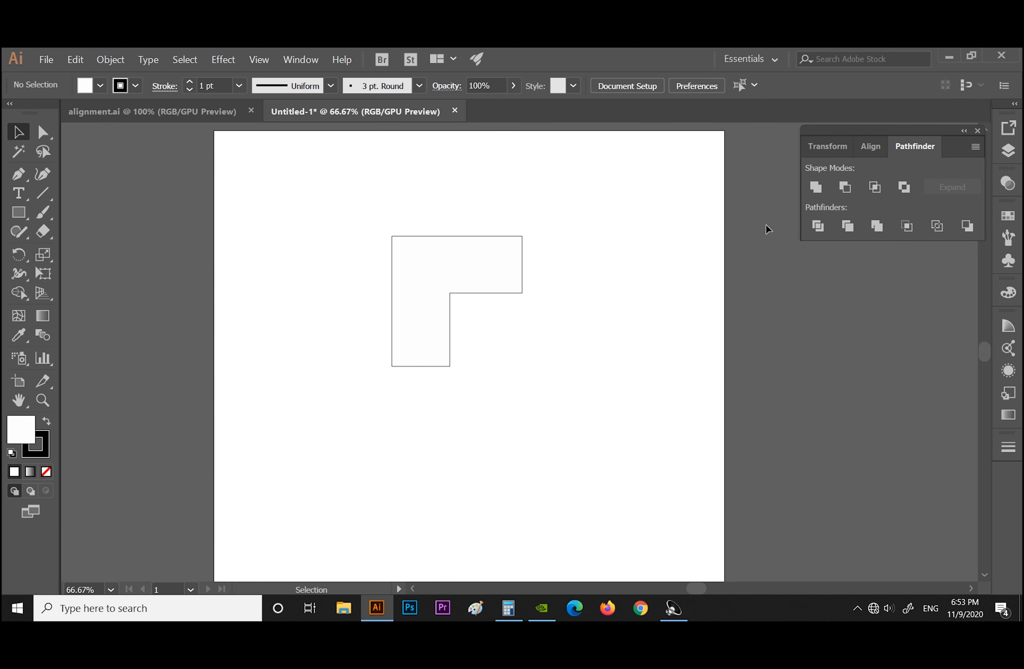
{"action": "key", "text": "ctrl+z"}
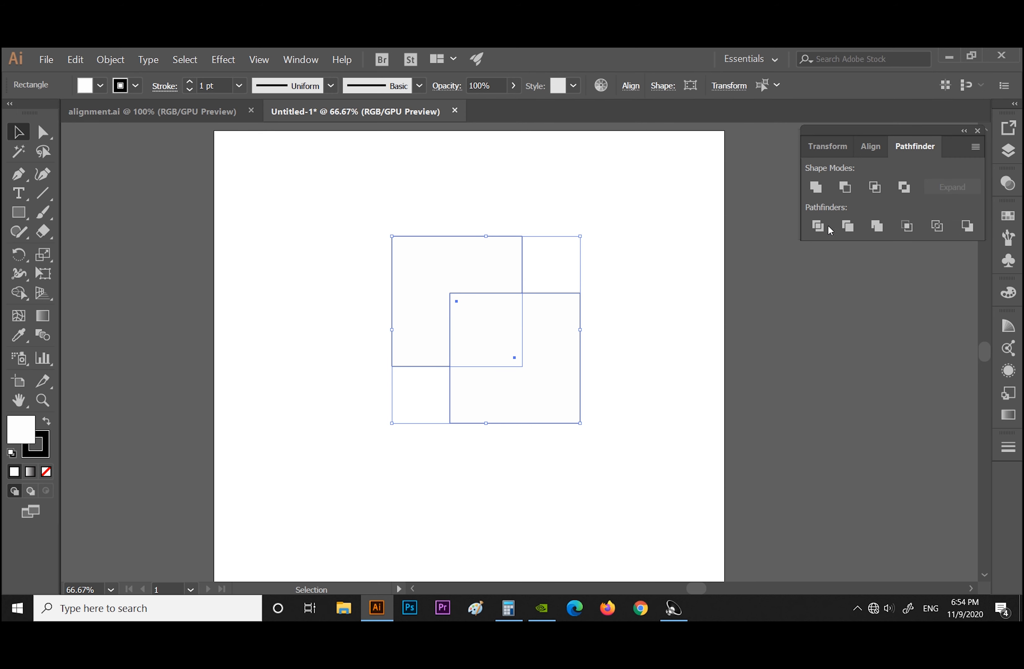
Try Minus Front as an editable compound shape, shift its front square, and undo everything including the pair's move to the center
{"action": "left_click", "coordinate": [845, 188], "text": "alt"}
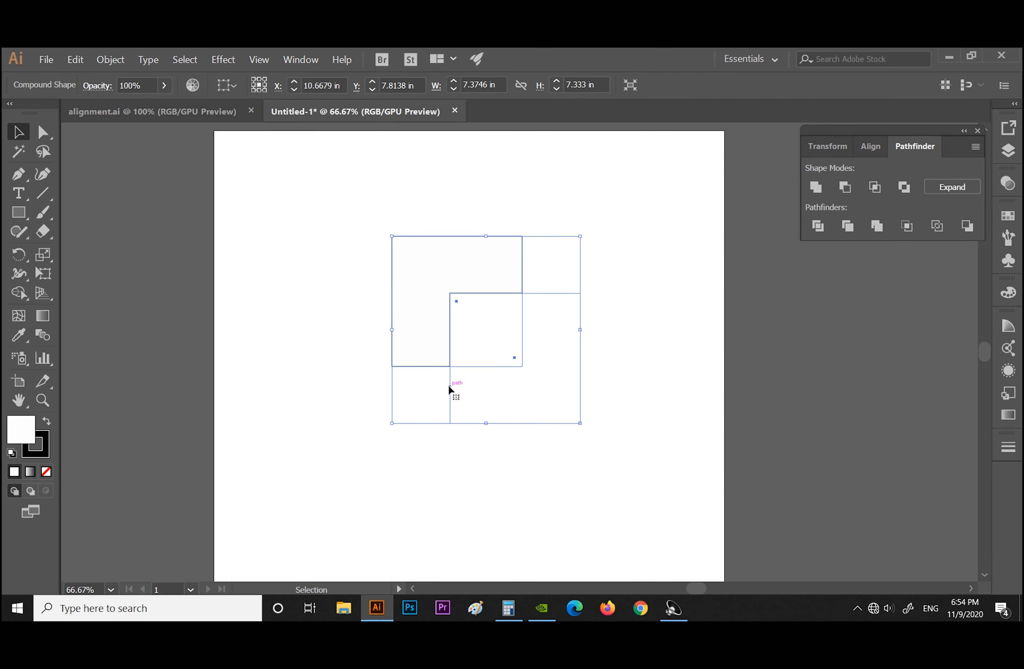
{"action": "left_click", "coordinate": [418, 480]}
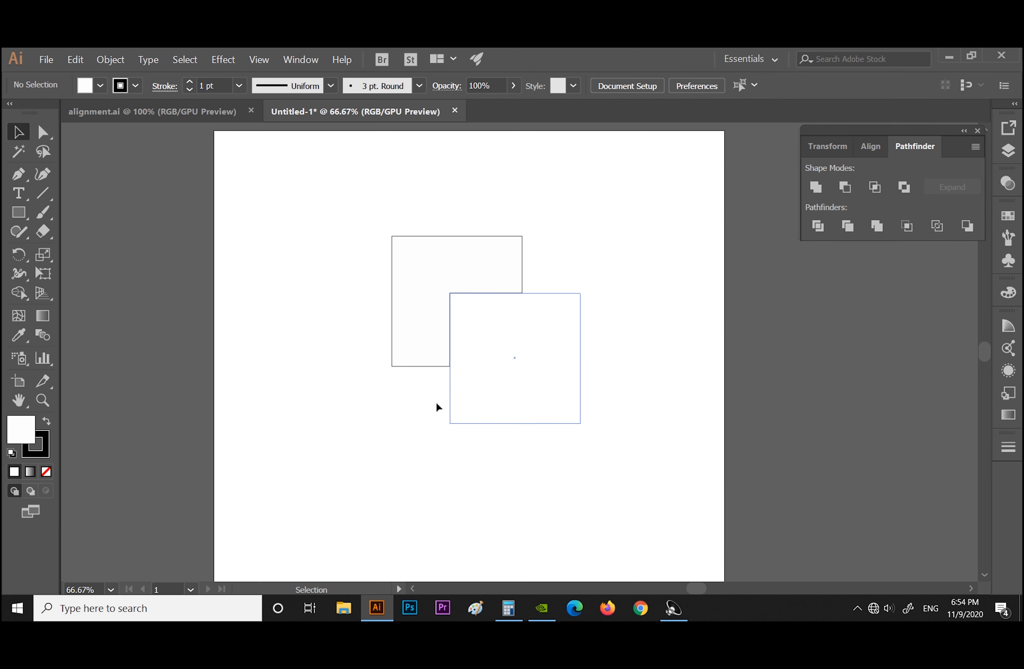
{"action": "left_click", "coordinate": [43, 133]}
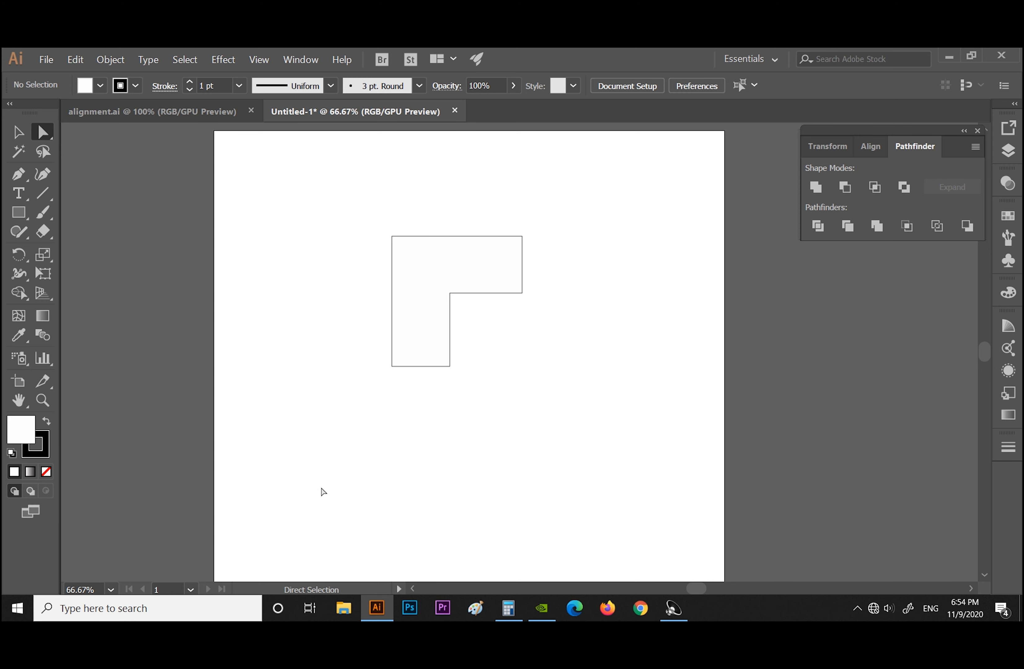
{"action": "mouse_move", "coordinate": [501, 336]}
{"action": "left_mouse_down"}
{"action": "mouse_move", "coordinate": [507, 304]}
{"action": "mouse_move", "coordinate": [484, 329]}
{"action": "left_mouse_up"}
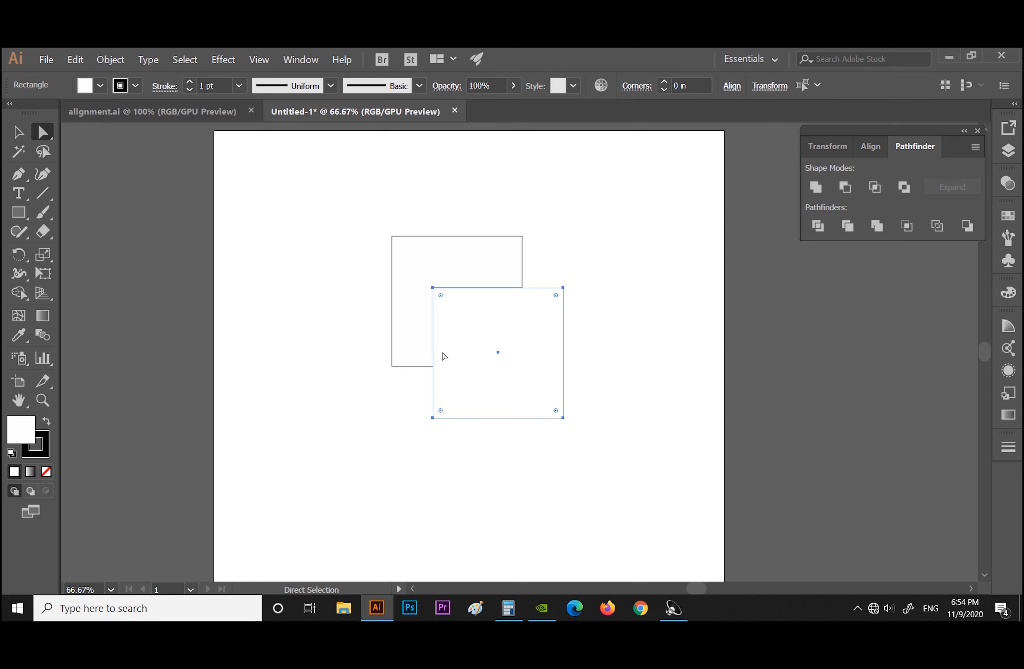
{"action": "key", "text": "ctrl+z"}
{"action": "key", "text": "ctrl+z"}
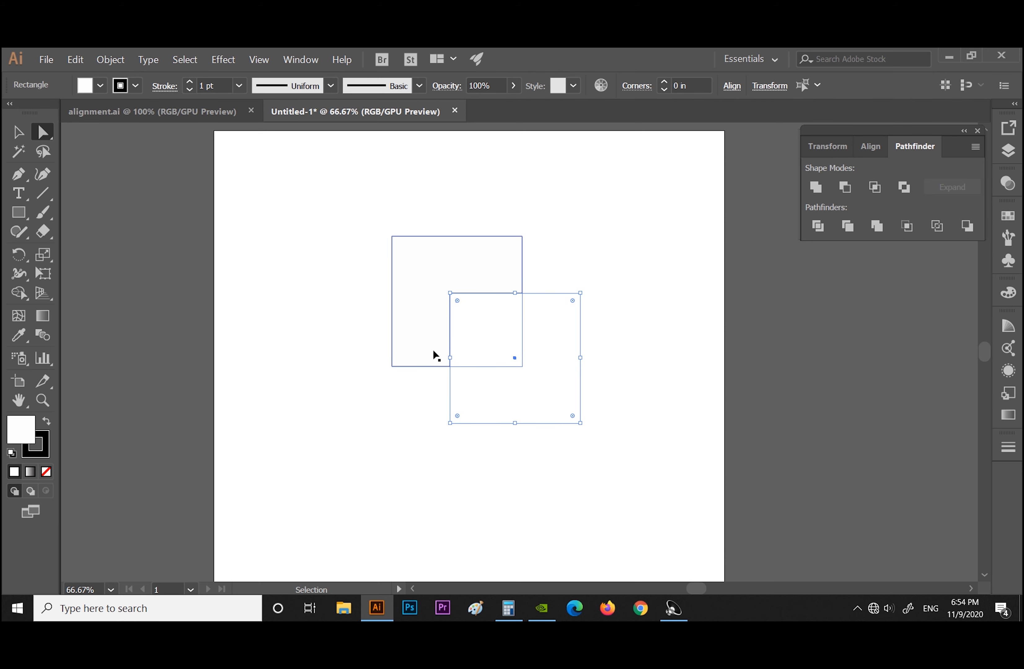
{"action": "key", "text": "ctrl+z"}
{"action": "key", "text": "ctrl+z"}
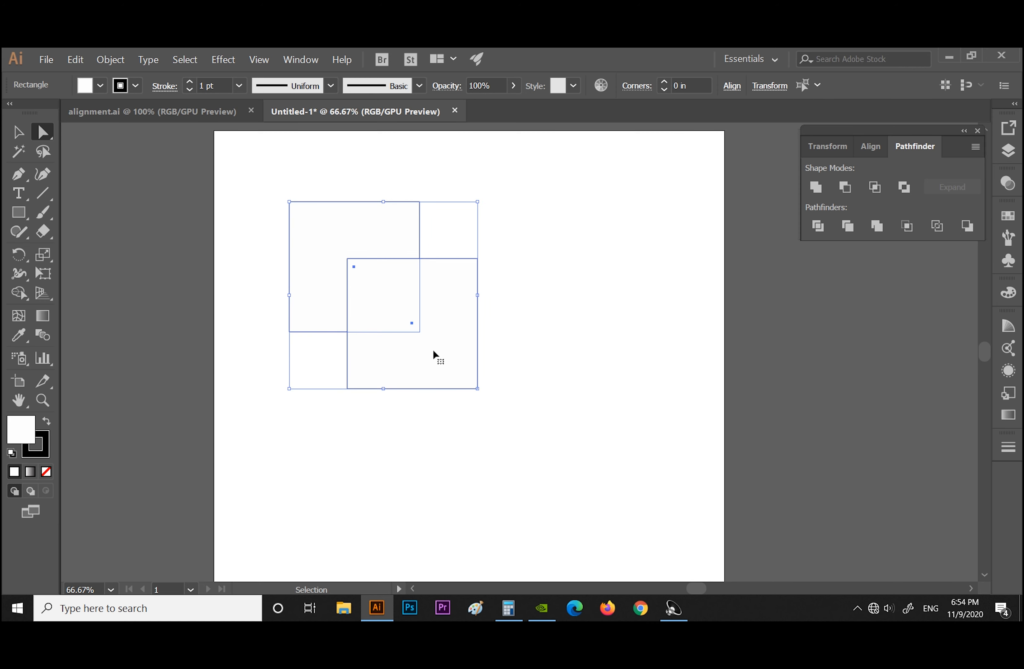
Try moving the front square down and right twice, undoing each move
{"action": "left_click", "coordinate": [388, 402]}
{"action": "left_click_drag", "start_coordinate": [414, 390], "coordinate": [440, 418]}
{"action": "key", "text": "ctrl+z"}
{"action": "key", "text": "v"}
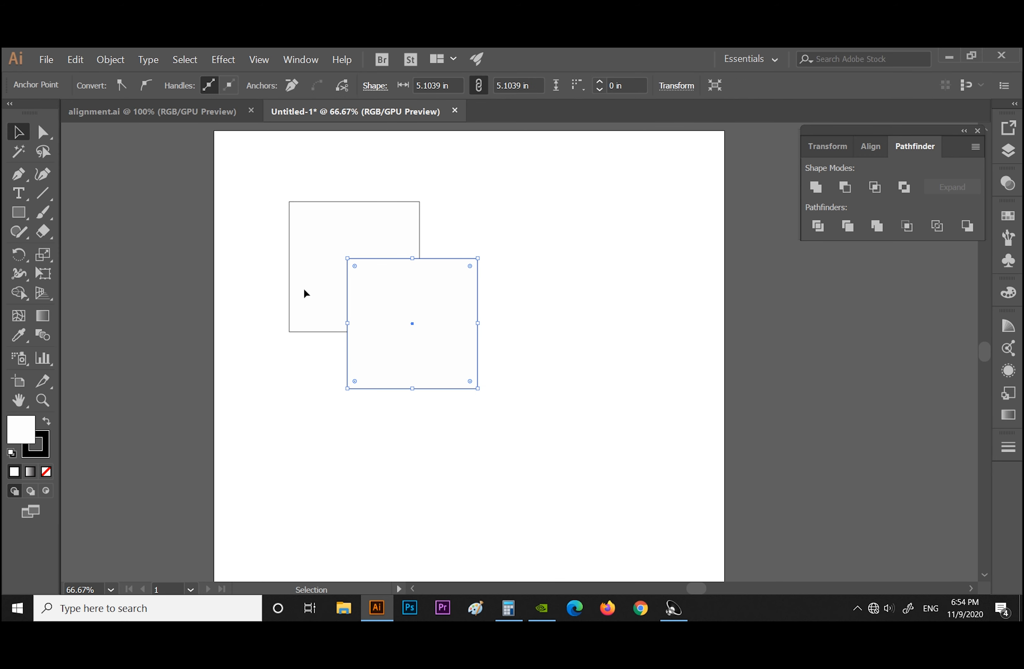
{"action": "left_click", "coordinate": [367, 409]}
{"action": "left_click_drag", "start_coordinate": [373, 389], "coordinate": [435, 431]}
{"action": "key", "text": "ctrl+z"}
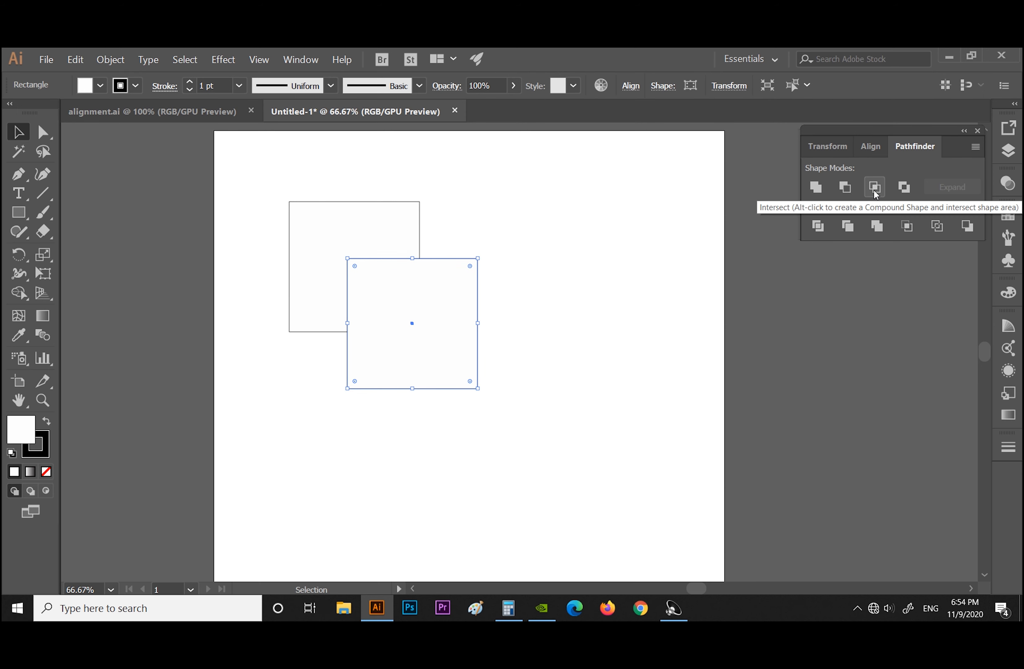
Try the Intersect shape mode on the two overlapping squares and undo it
{"action": "left_click_drag", "start_coordinate": [248, 195], "coordinate": [494, 419]}
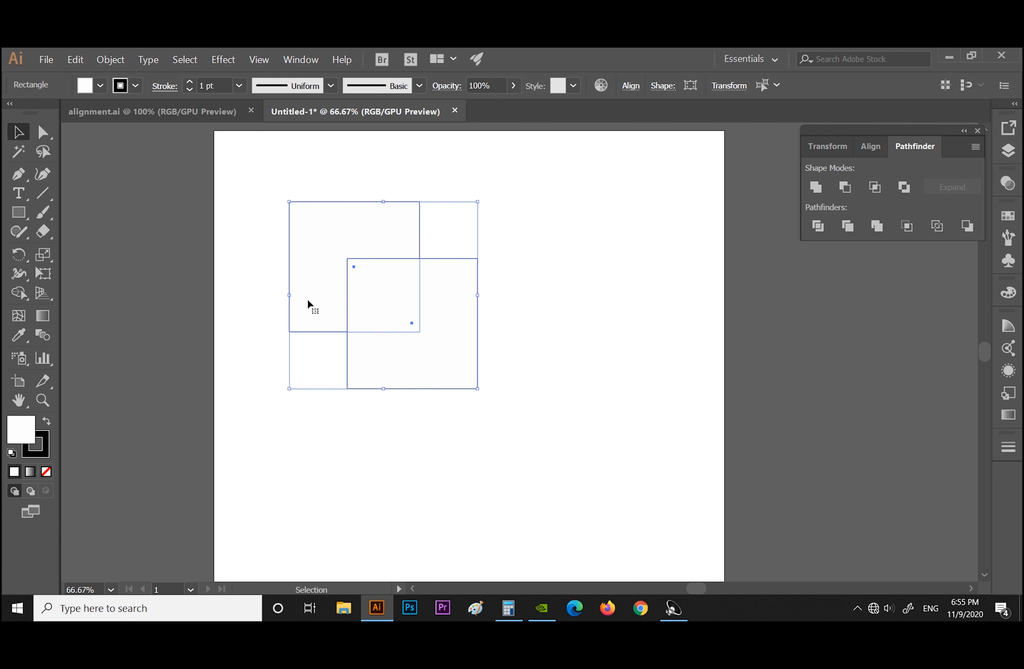
{"action": "left_click", "coordinate": [874, 190]}
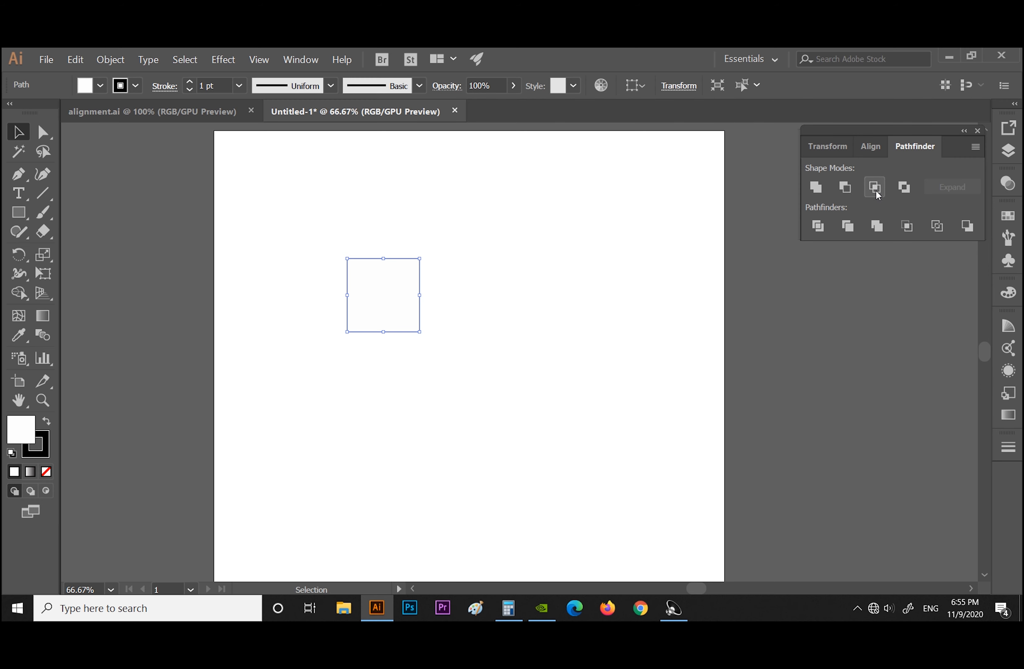
{"action": "key", "text": "ctrl+z"}
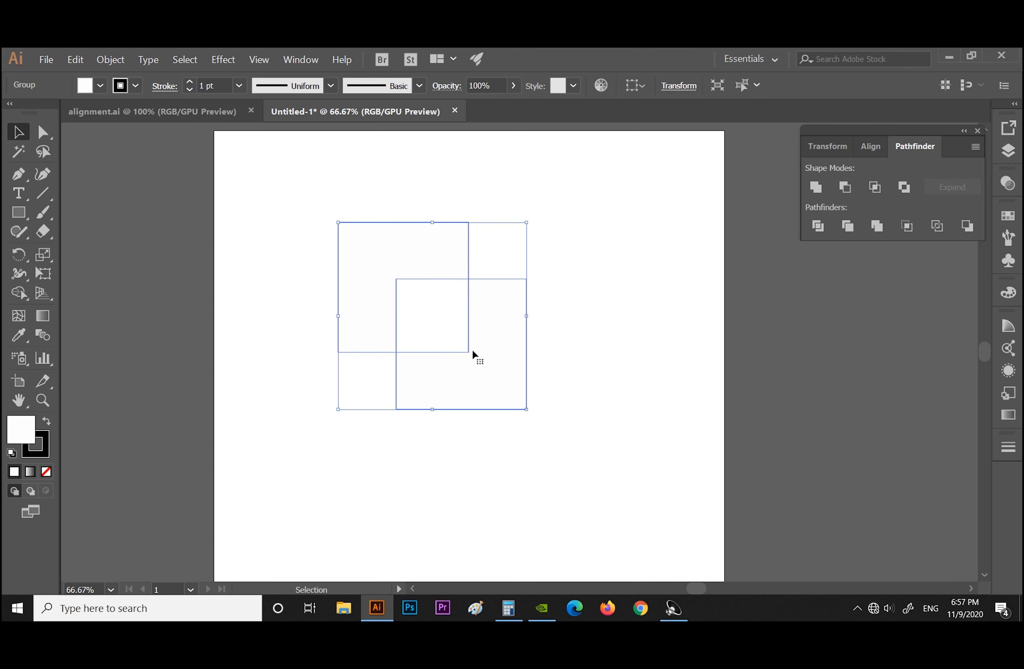
Try shifting the excluded group up and left and swapping its fill and stroke colors, undoing both changes
{"action": "left_click", "coordinate": [296, 280]}
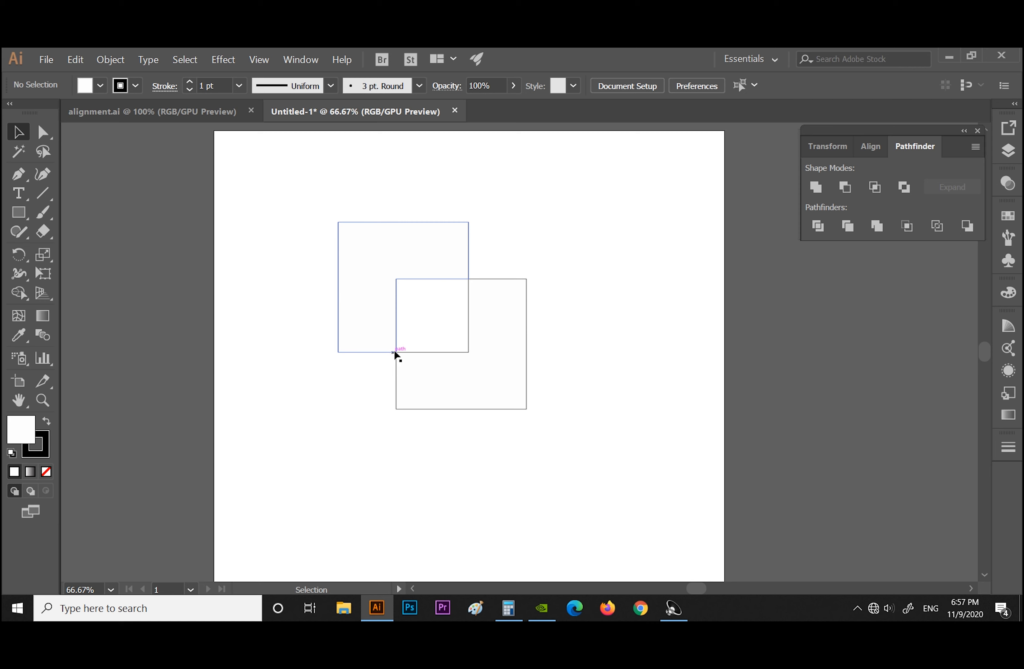
{"action": "left_click_drag", "start_coordinate": [393, 353], "coordinate": [361, 342]}
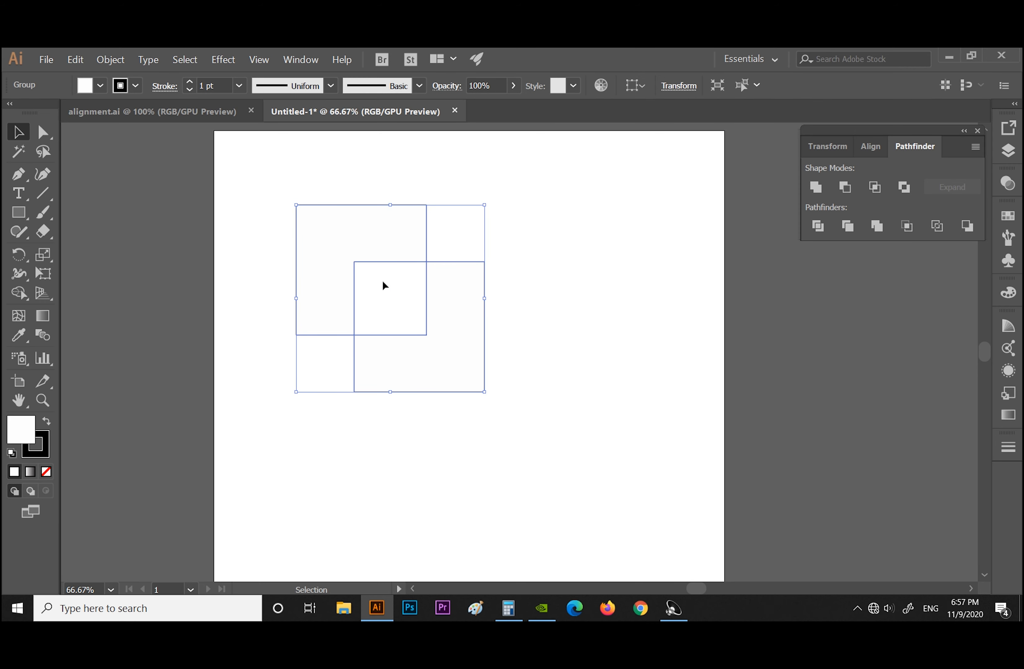
{"action": "left_click", "coordinate": [46, 421]}
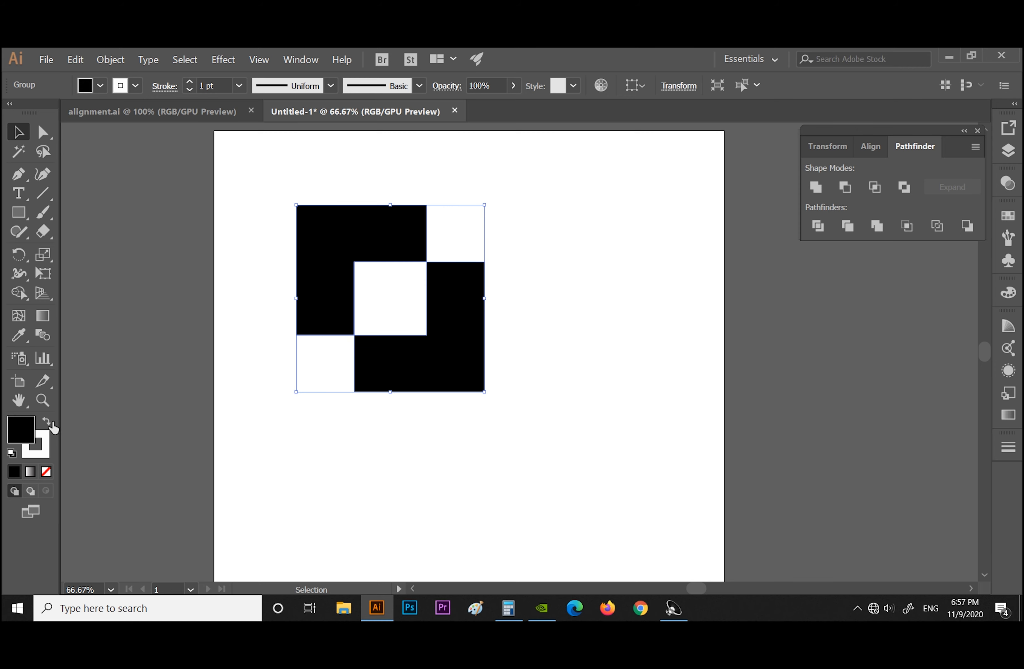
{"action": "left_click", "coordinate": [363, 410]}
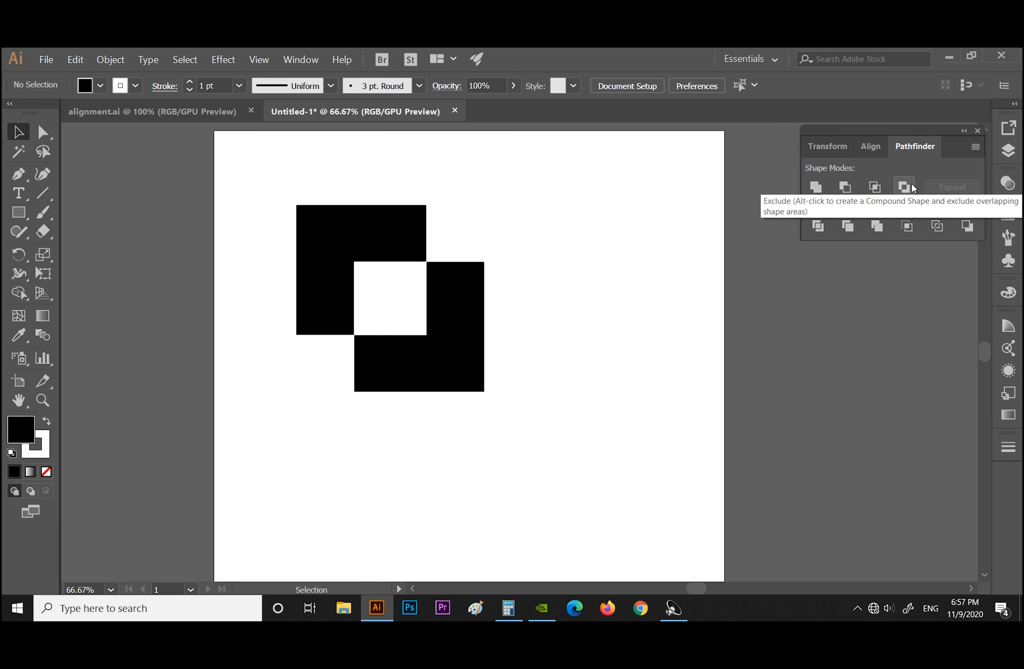
{"action": "key", "text": "ctrl"}
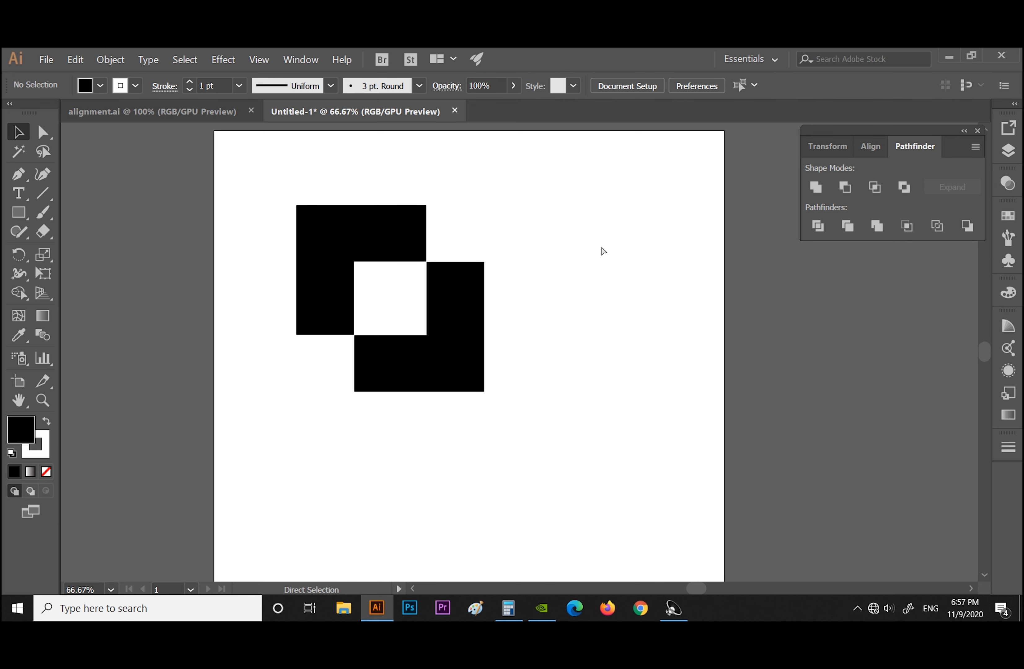
{"action": "key", "text": "ctrl+z"}
{"action": "key", "text": "ctrl+z"}
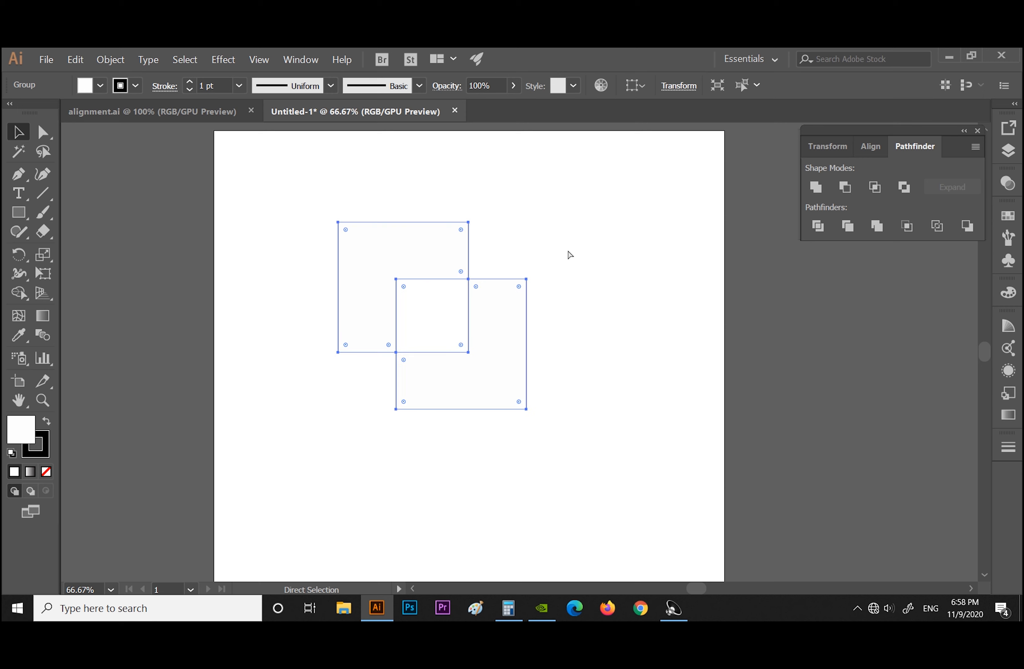
Step through the excluded group's earlier moves and reposition it near the artboard's upper center
{"action": "key", "text": "ctrl+z"}
{"action": "key", "text": "ctrl+shift+z"}
{"action": "key", "text": "ctrl+shift+z"}
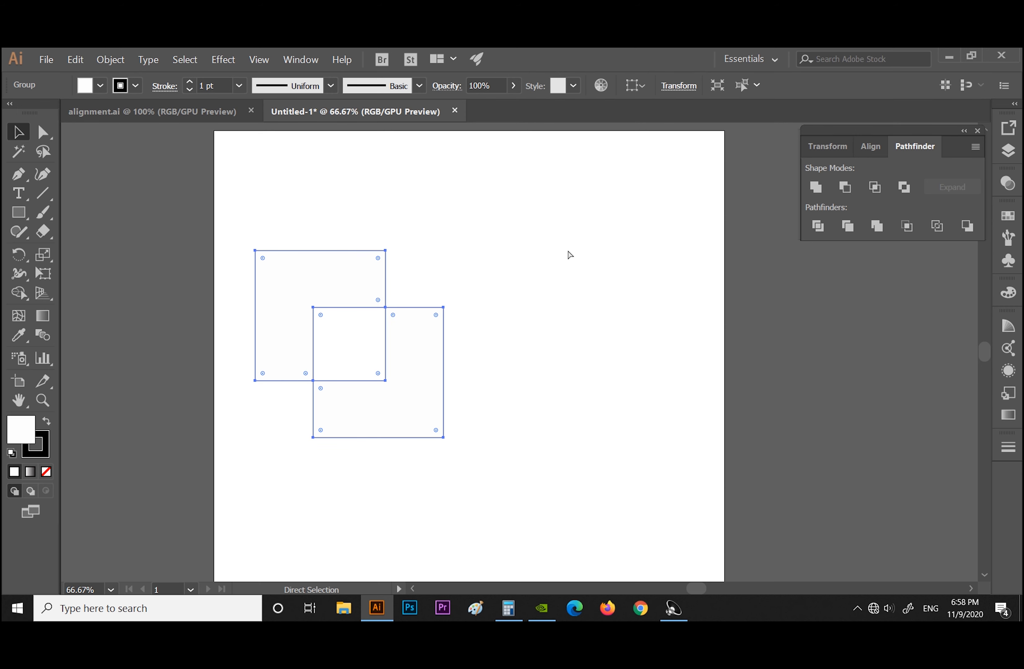
{"action": "left_click_drag", "start_coordinate": [396, 316], "coordinate": [512, 276]}
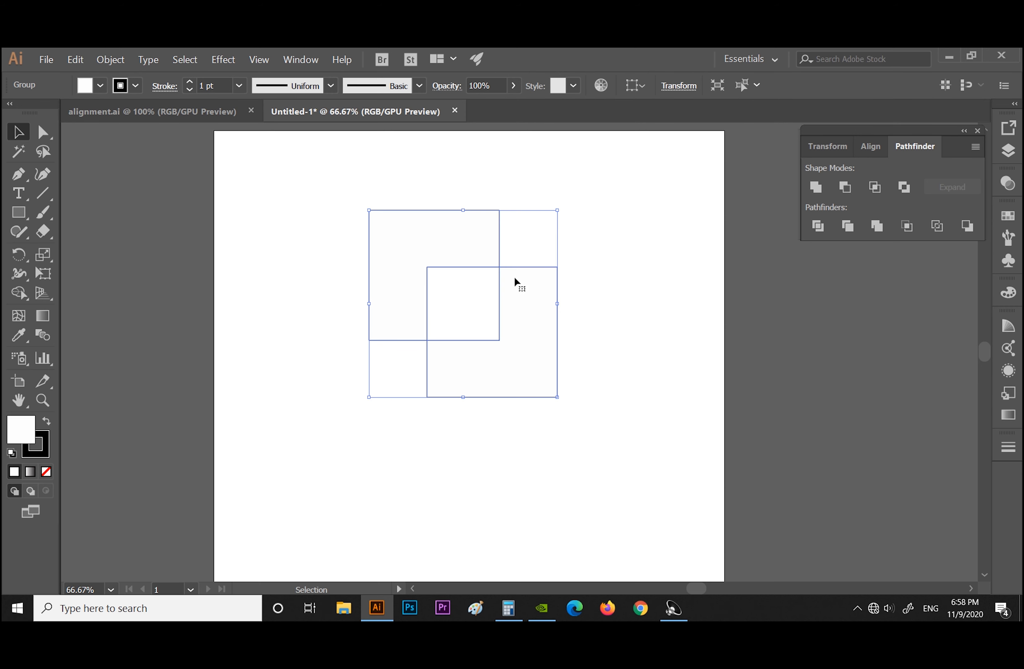
{"action": "left_click", "coordinate": [512, 458]}
{"action": "mouse_move", "coordinate": [425, 358]}
{"action": "left_mouse_down"}
{"action": "mouse_move", "coordinate": [416, 347]}
{"action": "mouse_move", "coordinate": [409, 366]}
{"action": "left_mouse_up"}
Delete the excluded group and draw two new overlapping rectangles, the second offset down and right of the first
{"action": "left_click_drag", "start_coordinate": [318, 207], "coordinate": [571, 409]}
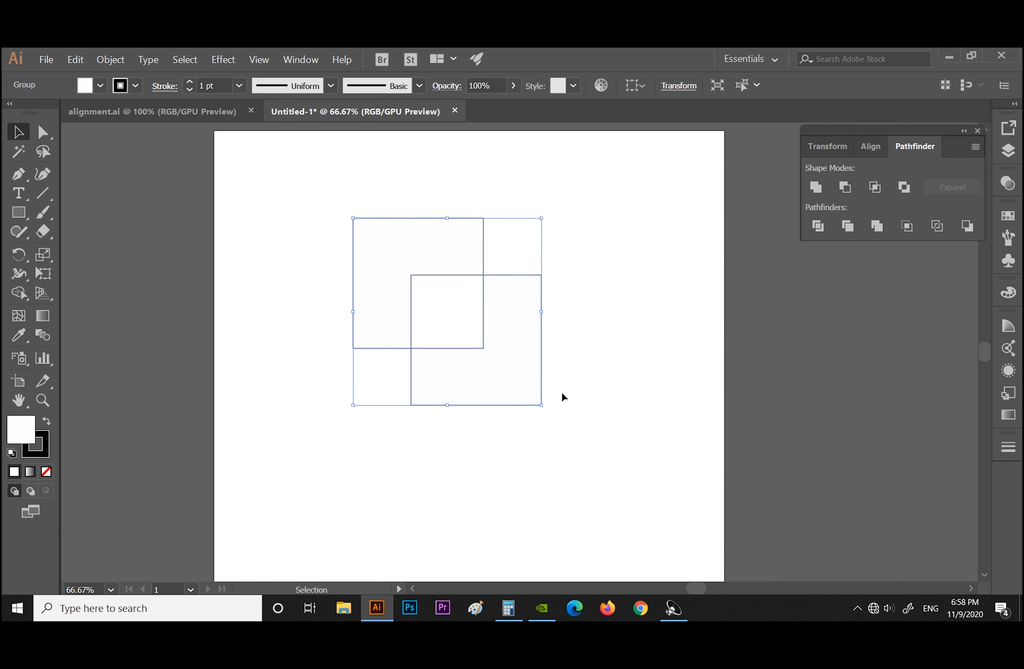
{"action": "key", "text": "Delete"}
{"action": "left_click", "coordinate": [10, 216]}
{"action": "left_click_drag", "start_coordinate": [343, 210], "coordinate": [494, 353]}
{"action": "left_click_drag", "start_coordinate": [438, 303], "coordinate": [563, 429]}
{"action": "left_click", "coordinate": [16, 137]}
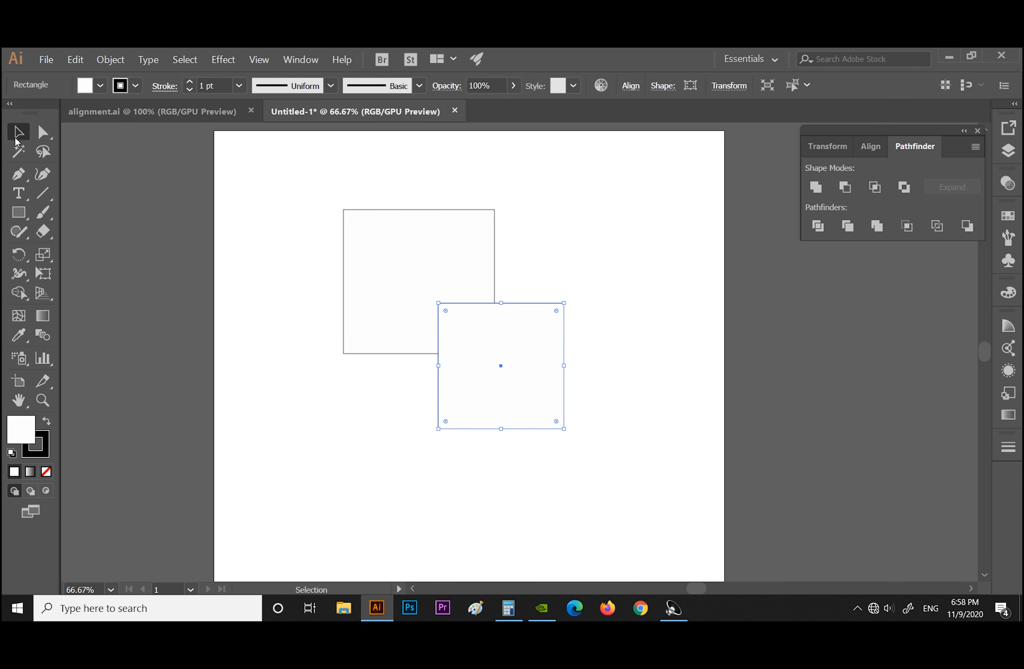
Divide the two overlapping rectangles with Pathfinder and ungroup the resulting pieces
{"action": "left_click_drag", "start_coordinate": [277, 181], "coordinate": [643, 490]}
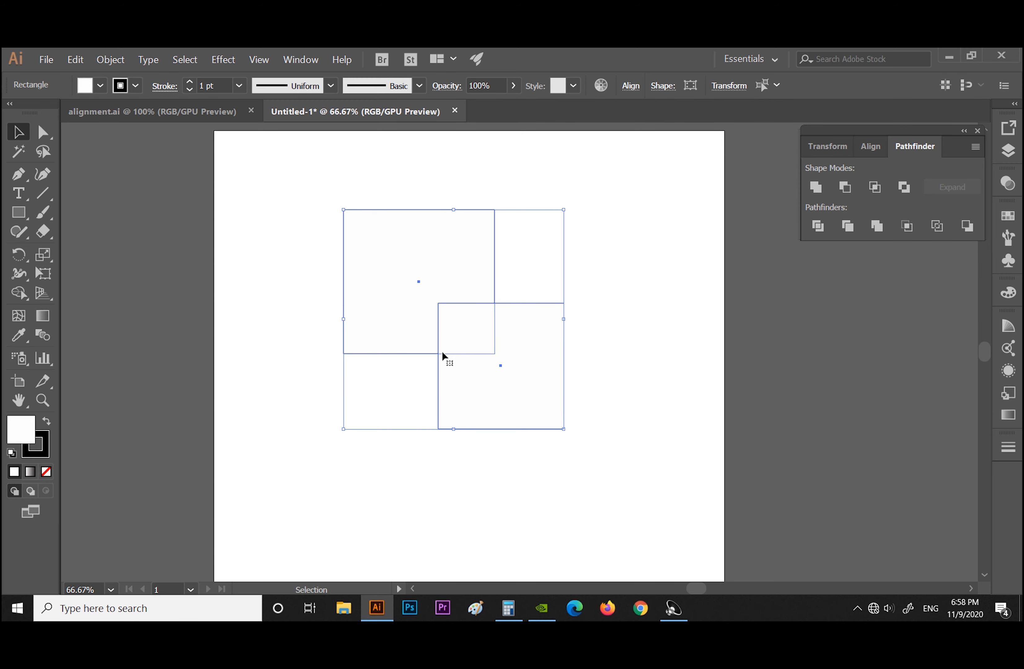
{"action": "left_click", "coordinate": [816, 227]}
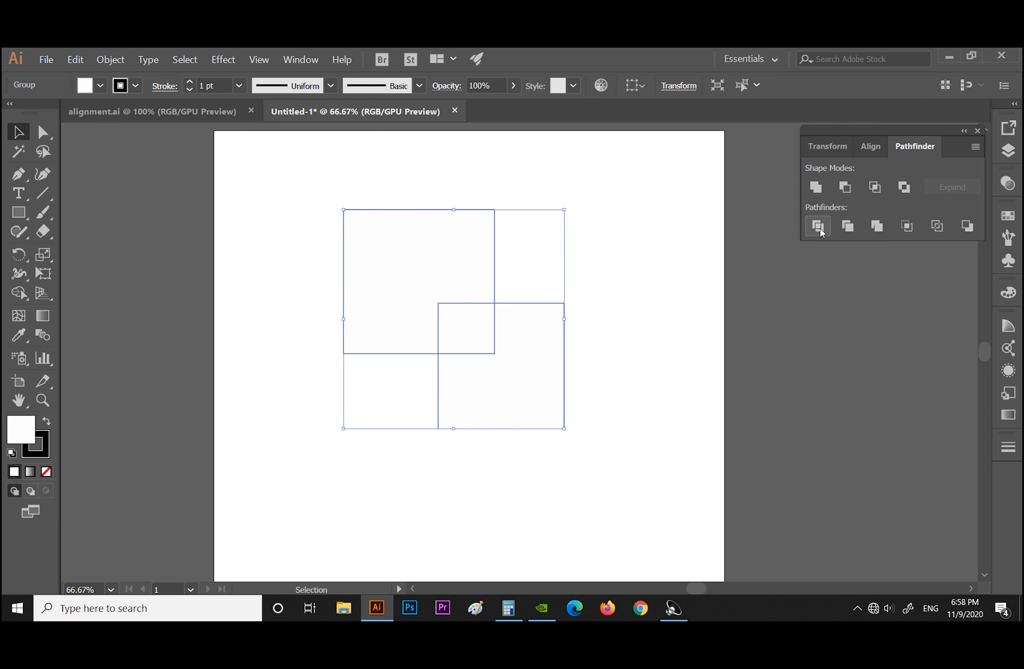
{"action": "right_click", "coordinate": [491, 303]}
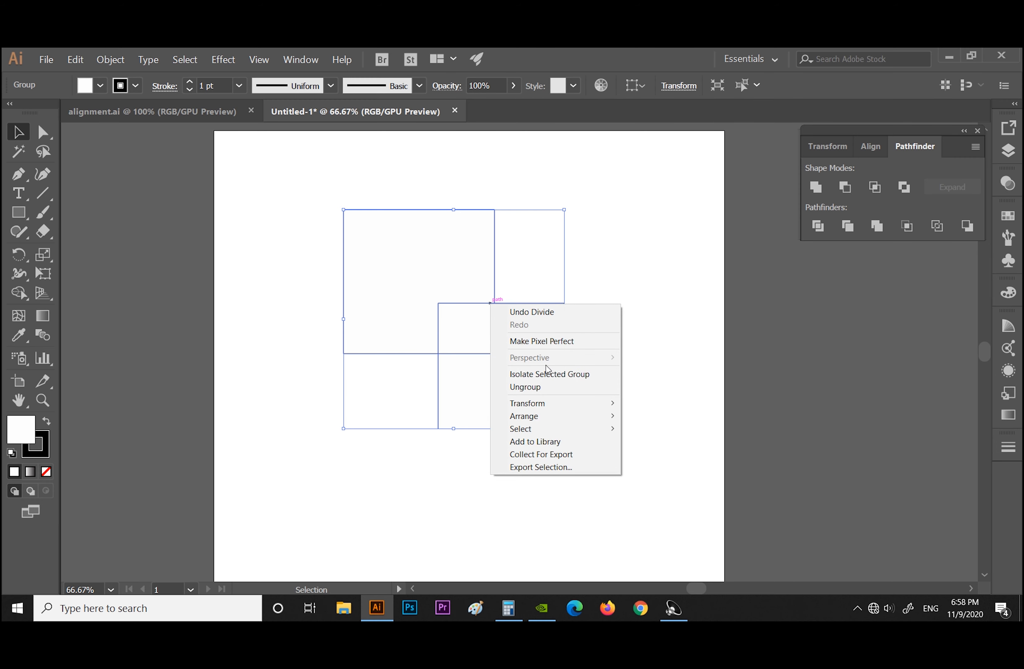
{"action": "left_click", "coordinate": [544, 388]}
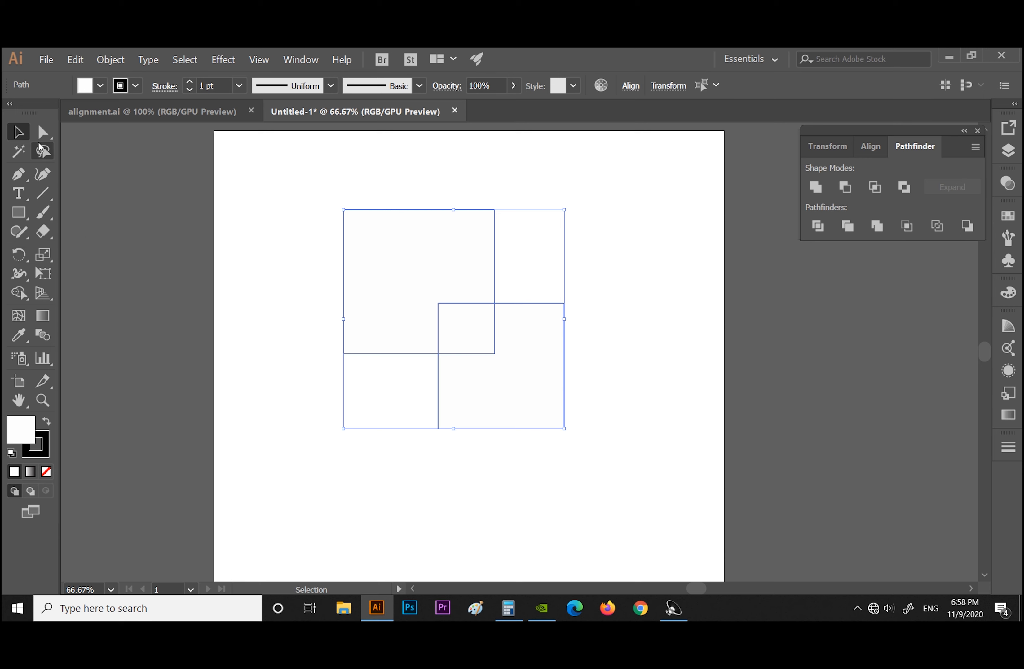
Try moving the three divided pieces apart, undoing the latest moves
{"action": "left_click", "coordinate": [332, 463]}
{"action": "left_click_drag", "start_coordinate": [569, 404], "coordinate": [630, 409]}
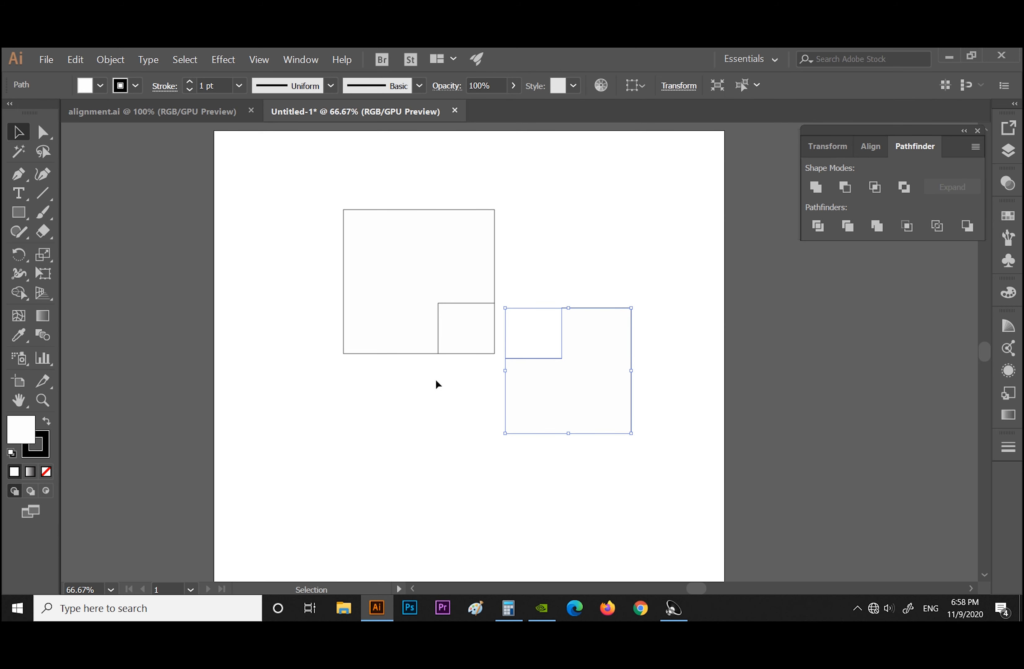
{"action": "left_click", "coordinate": [415, 356]}
{"action": "left_click_drag", "start_coordinate": [416, 356], "coordinate": [333, 332]}
{"action": "mouse_move", "coordinate": [486, 354]}
{"action": "left_mouse_down"}
{"action": "mouse_move", "coordinate": [409, 419]}
{"action": "mouse_move", "coordinate": [434, 395]}
{"action": "mouse_move", "coordinate": [439, 414]}
{"action": "mouse_move", "coordinate": [413, 409]}
{"action": "mouse_move", "coordinate": [475, 350]}
{"action": "left_mouse_up"}
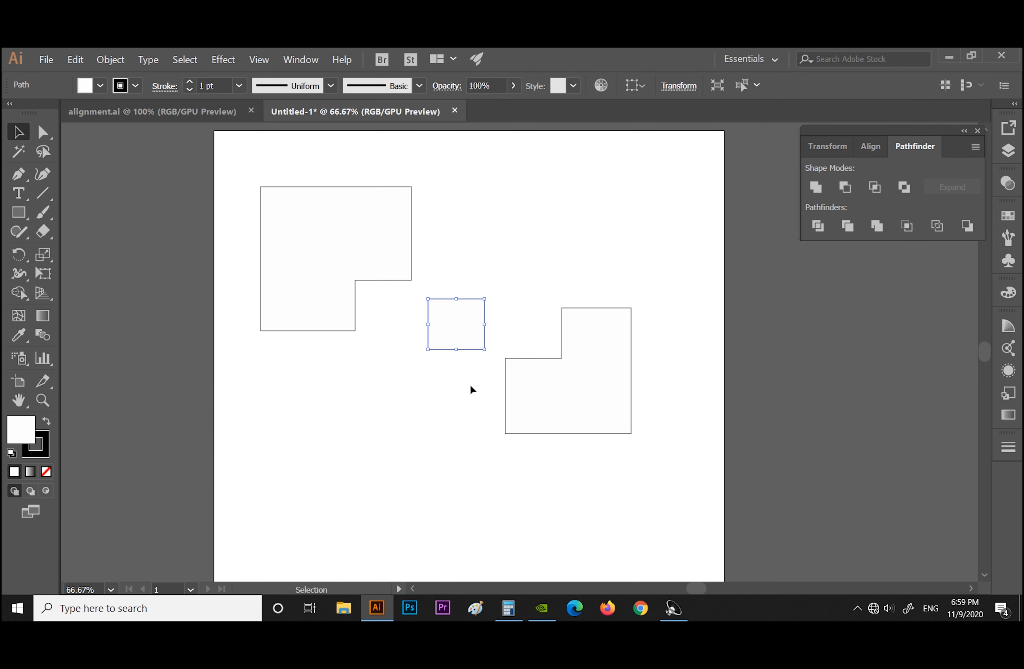
{"action": "key", "text": "ctrl+z"}
{"action": "key", "text": "ctrl+z"}
Duplicate the square about 3 in right and 2.69 in down, and move the overlapping pair toward the artboard's center
{"action": "key", "text": "ctrl+a"}
{"action": "left_click_drag", "start_coordinate": [376, 321], "coordinate": [453, 388]}
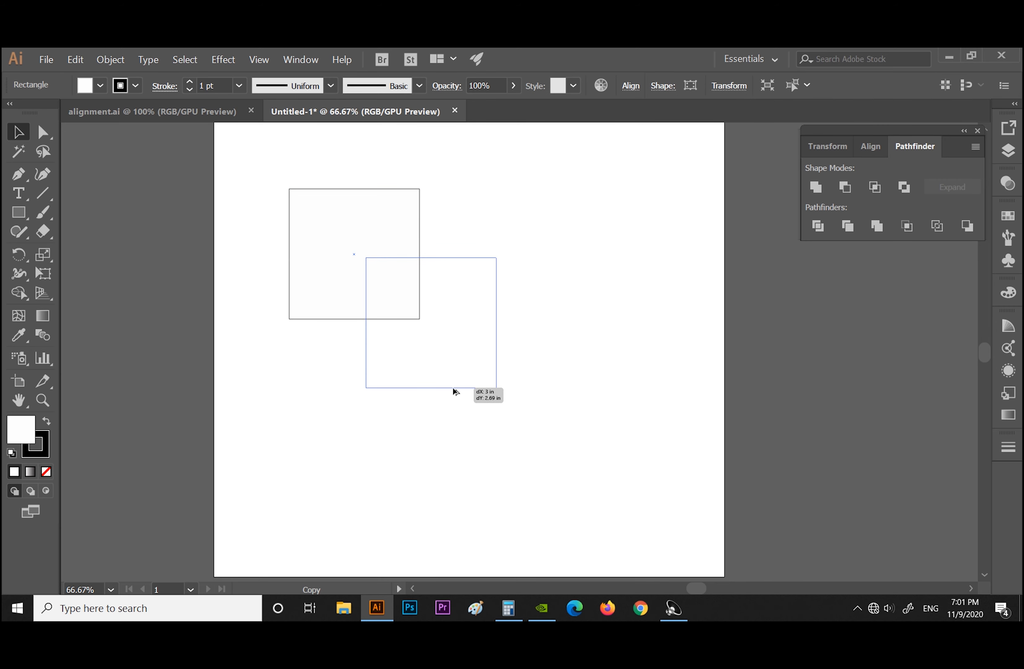
{"action": "left_click_drag", "start_coordinate": [261, 170], "coordinate": [551, 430]}
{"action": "left_click_drag", "start_coordinate": [420, 309], "coordinate": [521, 344]}
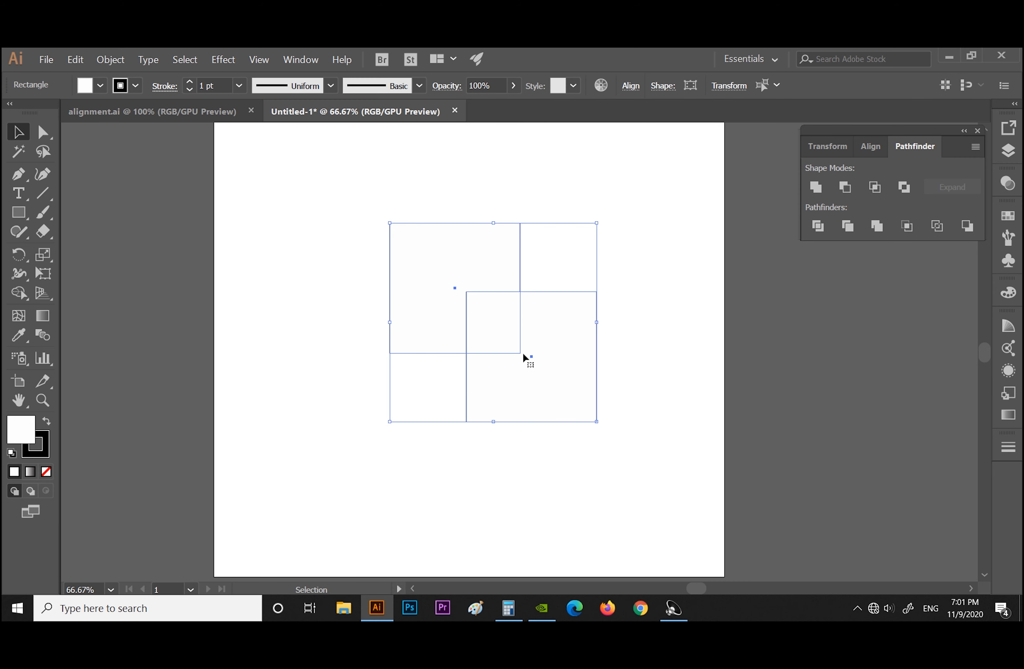
Apply Trim to the two overlapping squares, restore the default white fill and black stroke, and deselect them
{"action": "left_click", "coordinate": [847, 226]}
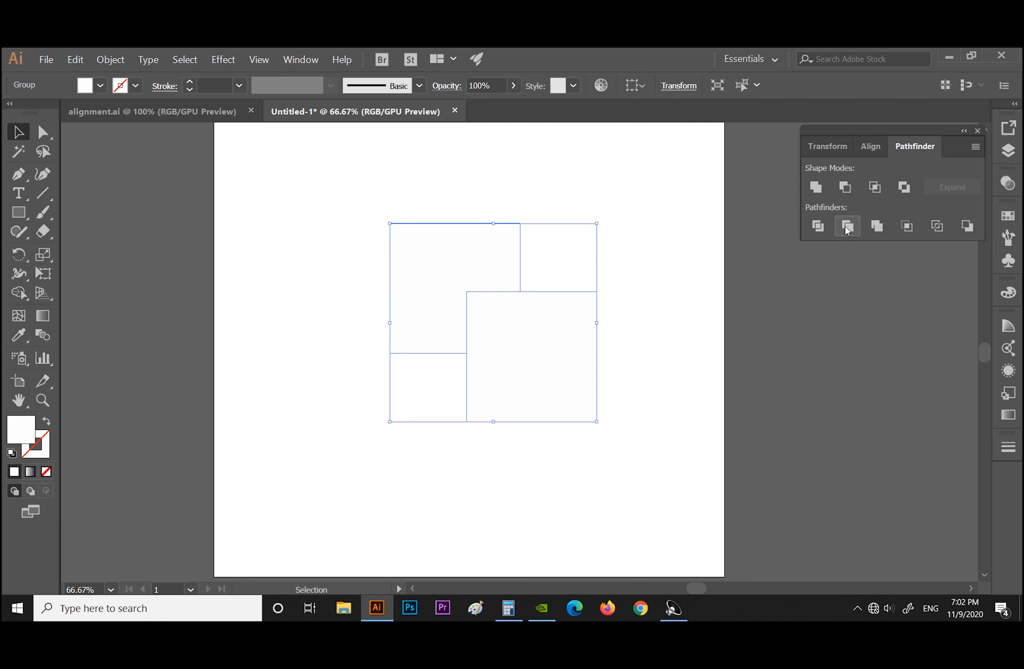
{"action": "left_click", "coordinate": [673, 400]}
{"action": "left_click_drag", "start_coordinate": [352, 189], "coordinate": [691, 485]}
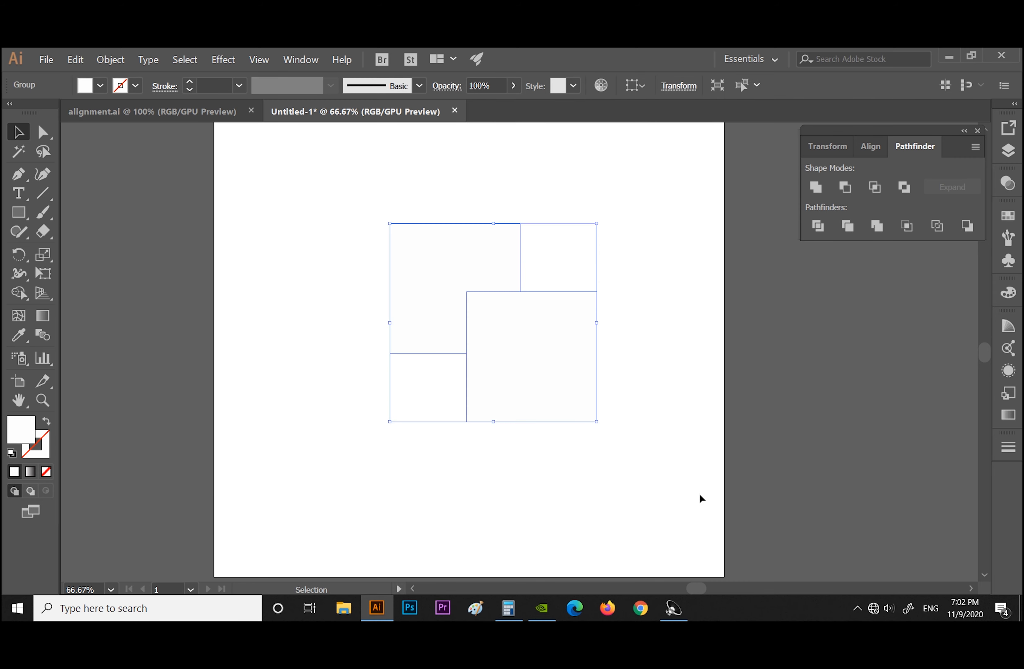
{"action": "left_click", "coordinate": [12, 453]}
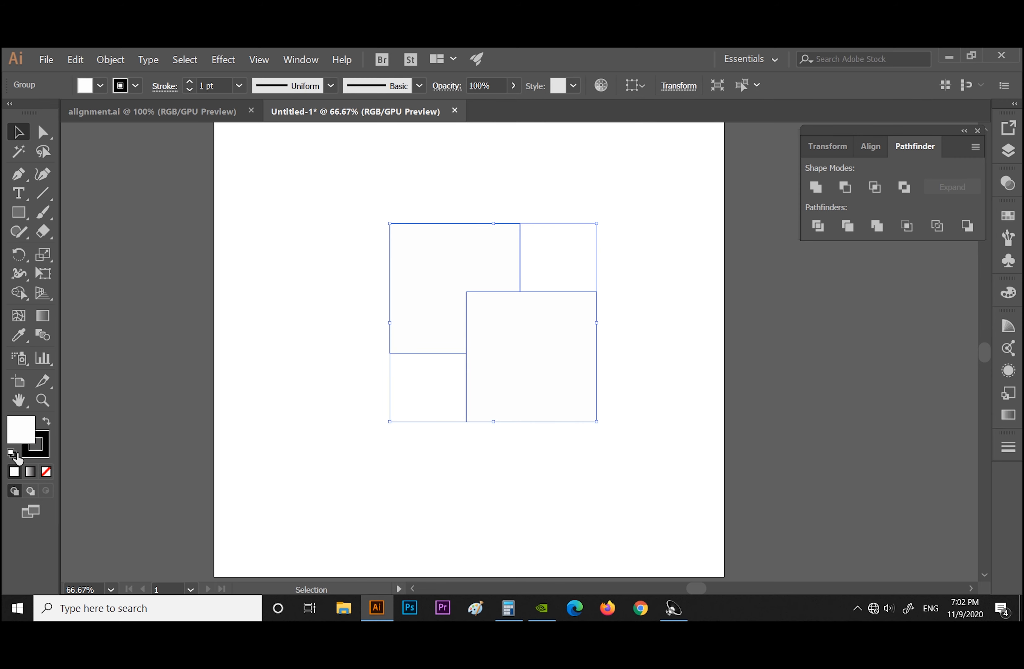
{"action": "left_click", "coordinate": [344, 283]}
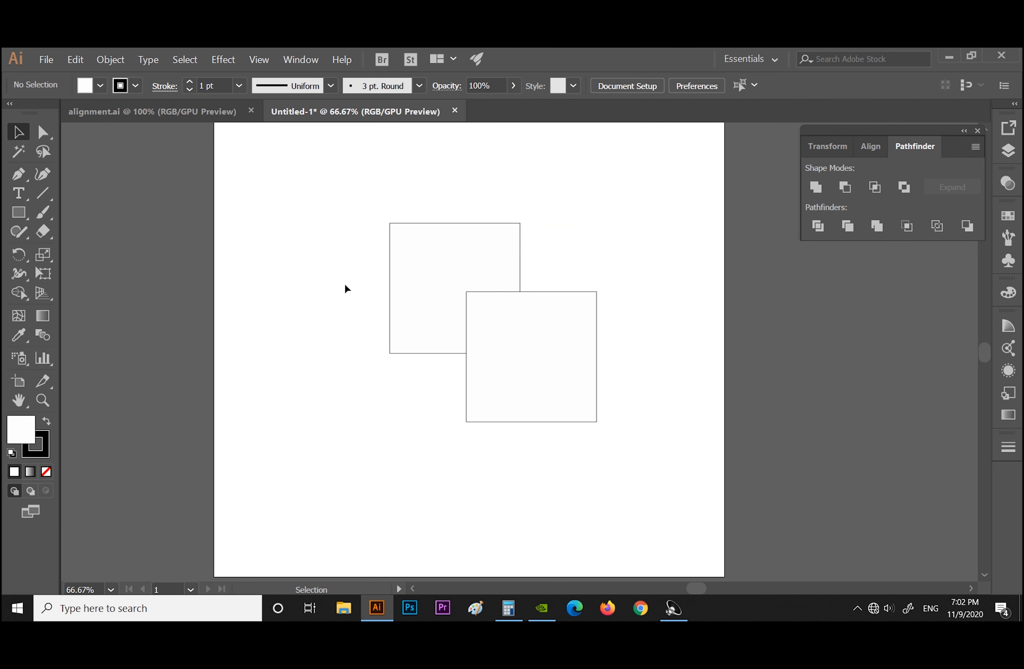
Nudge the trimmed group slightly left, ungroup it, and move the front square down and right off the back piece
{"action": "mouse_move", "coordinate": [588, 291]}
{"action": "left_mouse_down"}
{"action": "mouse_move", "coordinate": [601, 309]}
{"action": "mouse_move", "coordinate": [582, 289]}
{"action": "left_mouse_up"}
{"action": "right_click", "coordinate": [546, 292]}
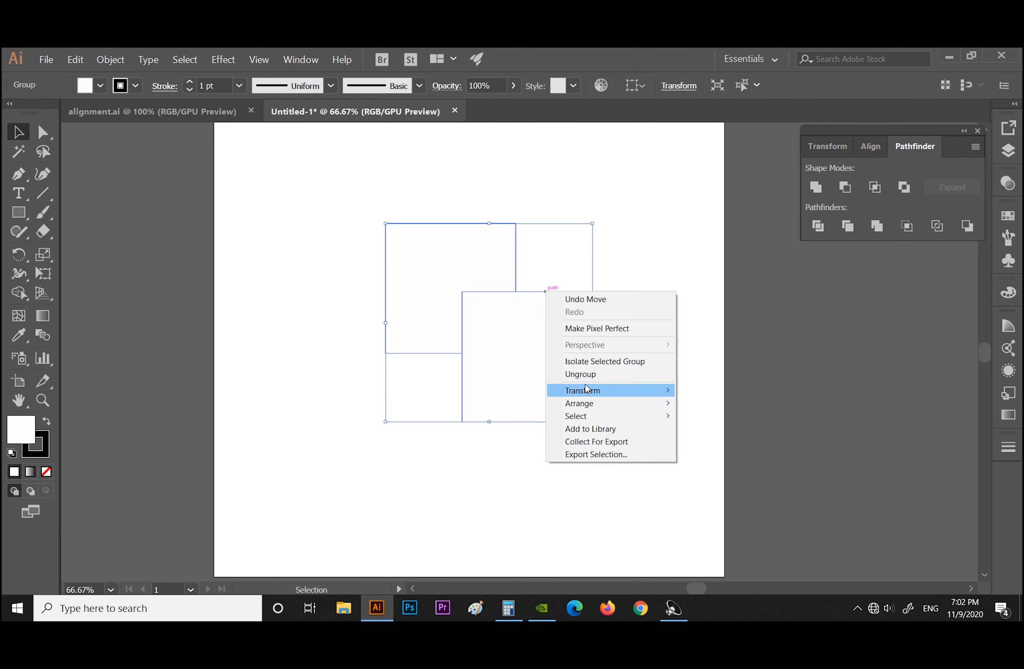
{"action": "left_click", "coordinate": [585, 375]}
{"action": "left_click", "coordinate": [624, 310]}
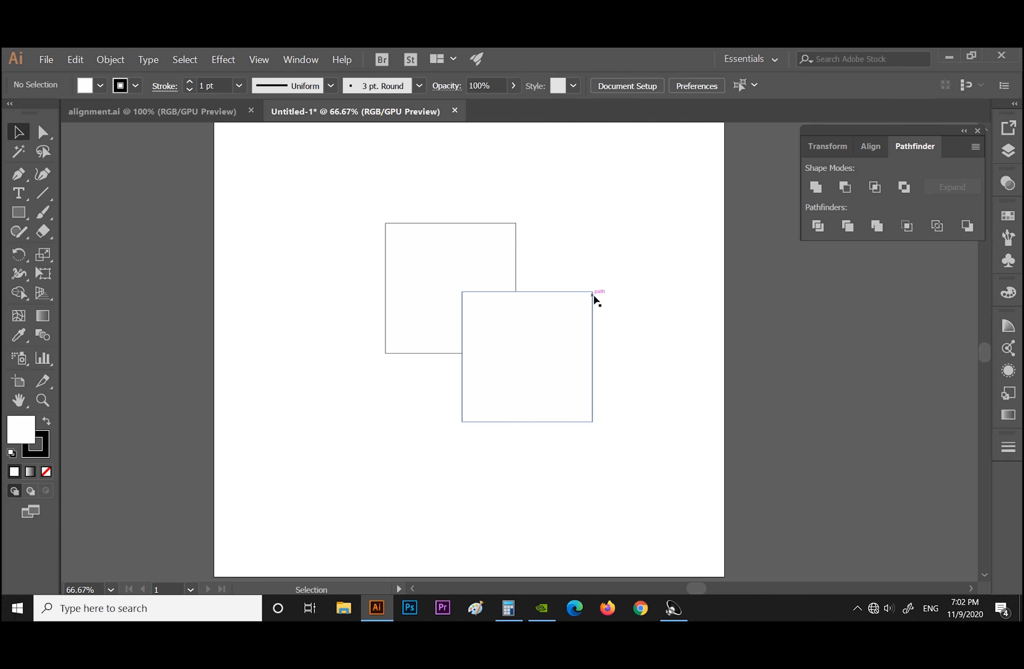
{"action": "left_click_drag", "start_coordinate": [588, 294], "coordinate": [637, 338]}
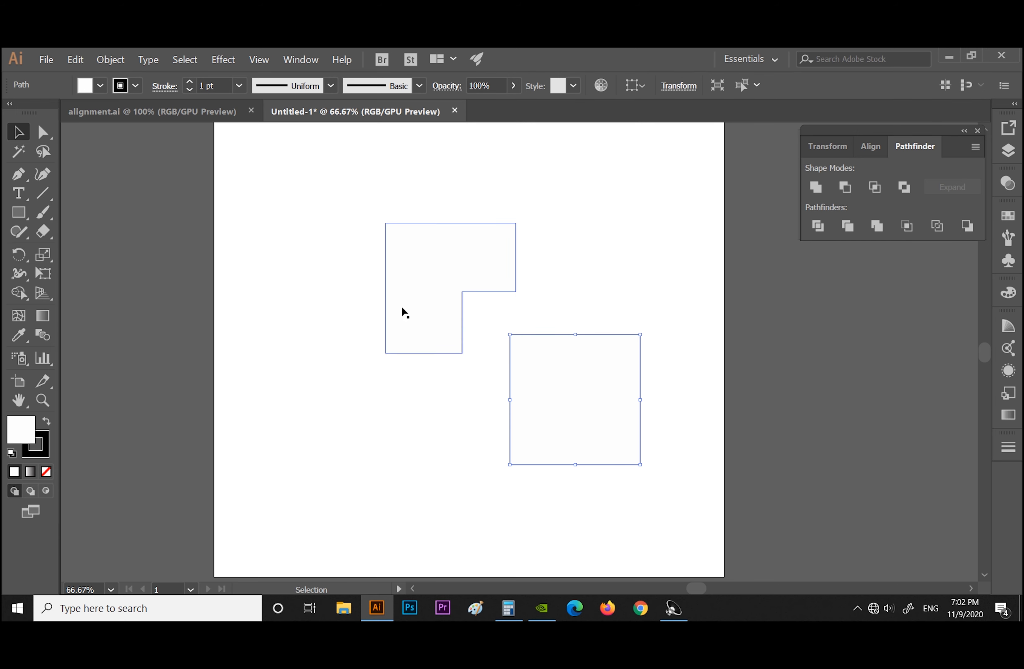
Undo the front square's move, the ungrouping, the nudge, the default colors and the Trim
{"action": "key", "text": "ctrl+z"}
{"action": "key", "text": "ctrl+z"}
{"action": "key", "text": "ctrl+z"}
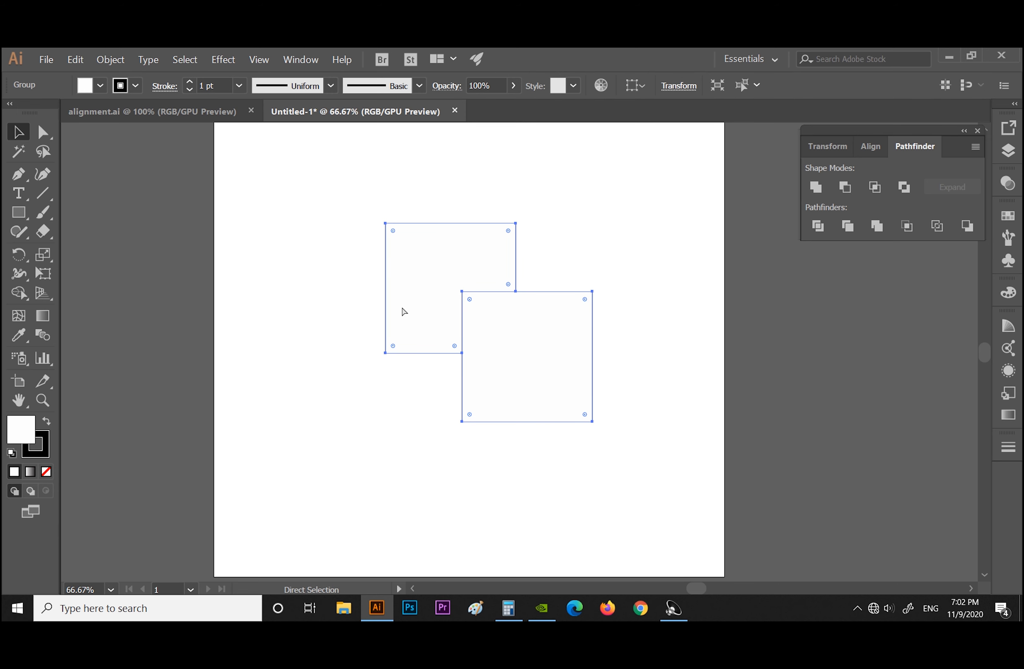
{"action": "key", "text": "ctrl+z"}
{"action": "key", "text": "ctrl+z"}
Try moving the front square right and slightly down, undoing the move
{"action": "left_click", "coordinate": [350, 264]}
{"action": "left_click_drag", "start_coordinate": [600, 363], "coordinate": [640, 371]}
{"action": "key", "text": "ctrl+z"}
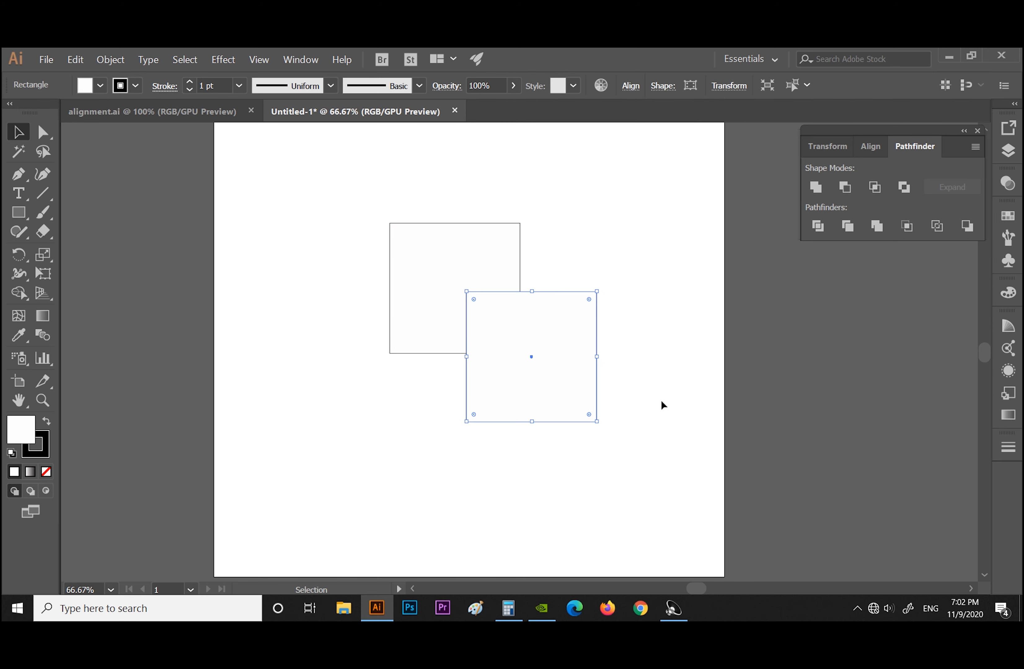
Try Merge from the Pathfinder effects on both overlapping squares and undo it
{"action": "left_click_drag", "start_coordinate": [373, 204], "coordinate": [565, 382]}
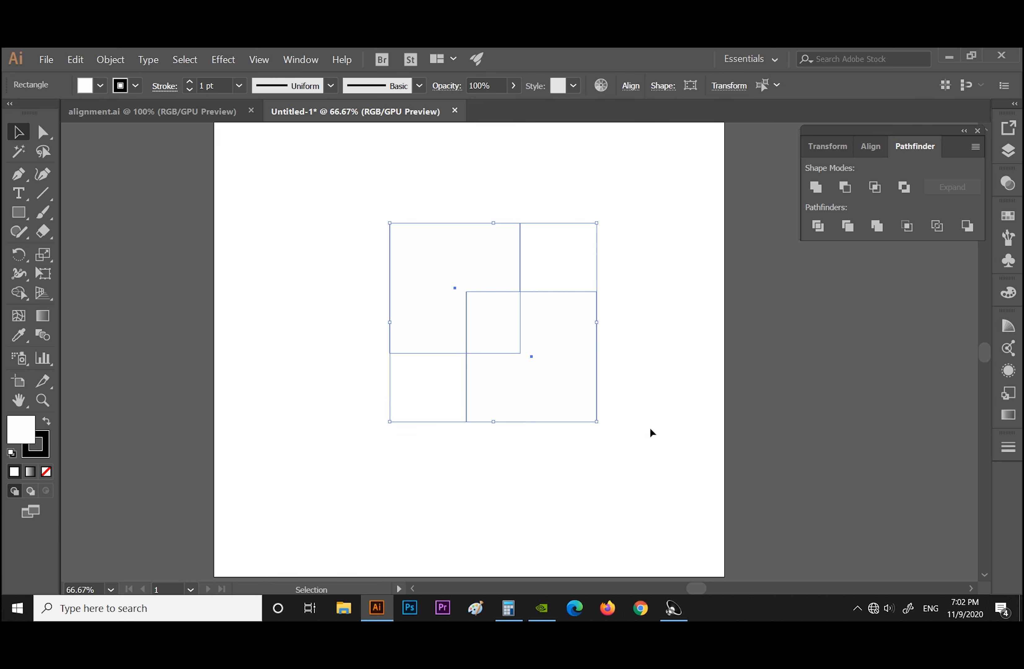
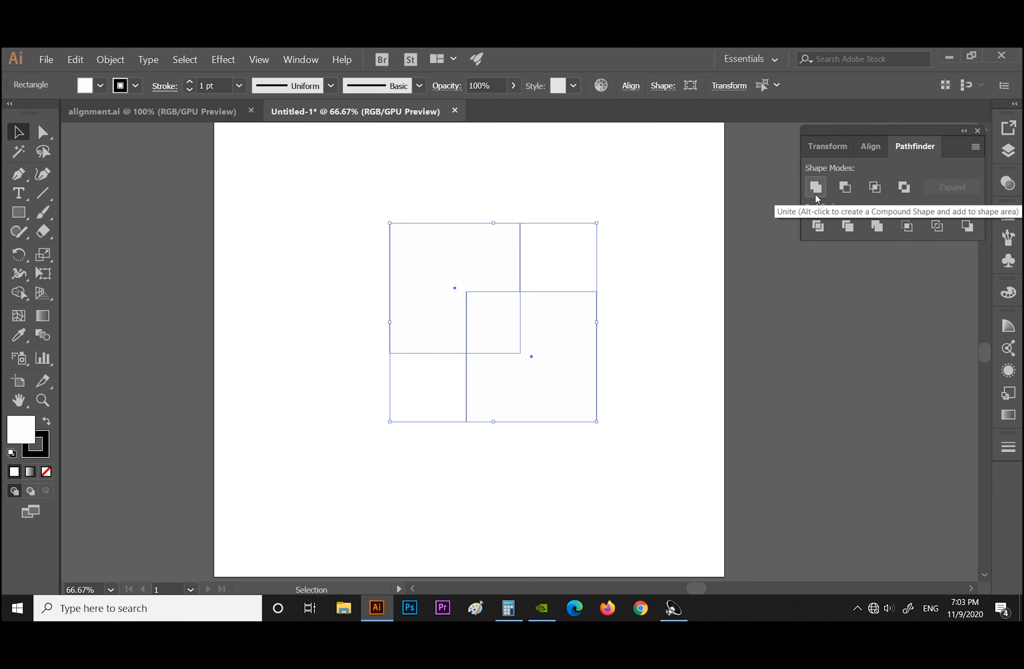
{"action": "left_click", "coordinate": [877, 226]}
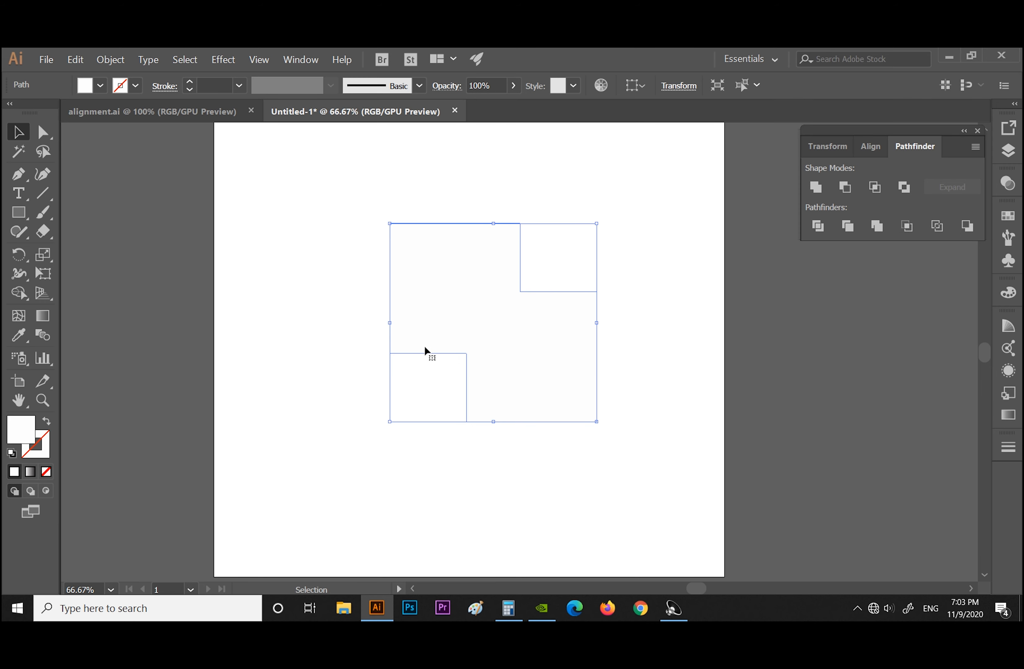
{"action": "key", "text": "ctrl+z"}
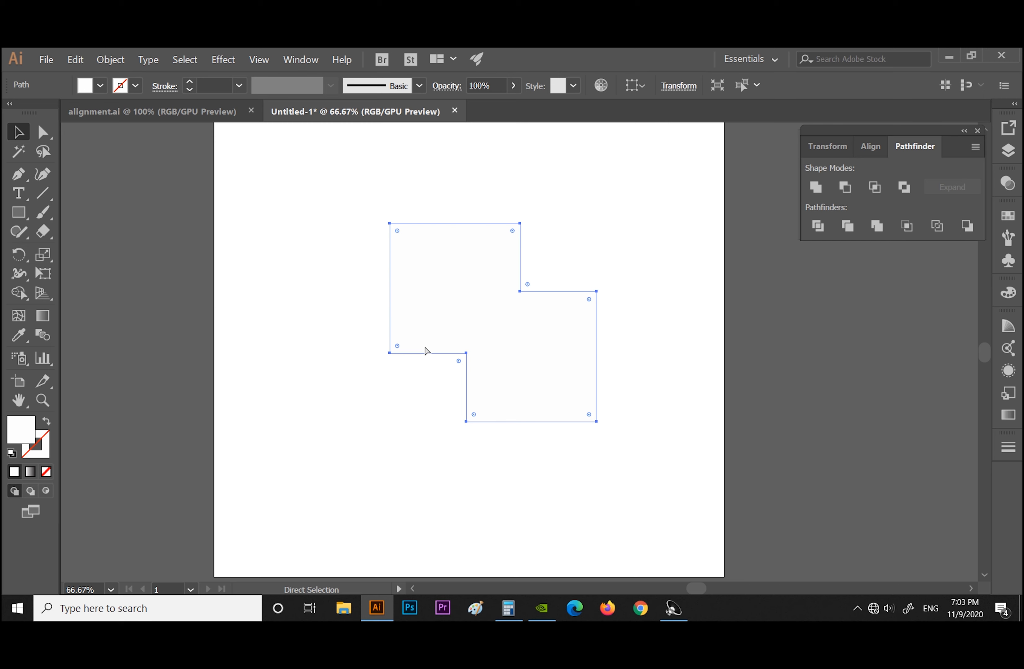
{"action": "key", "text": "ctrl+z"}
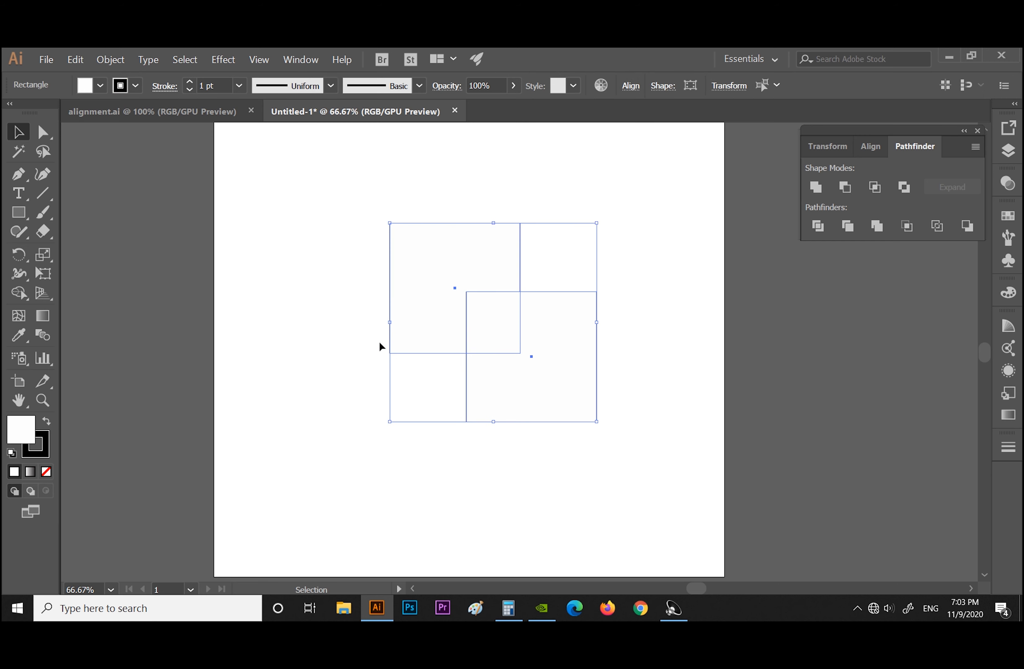
Apply the Crop pathfinder to both overlapping squares and give the cropped group the default fill and stroke
{"action": "left_click", "coordinate": [908, 228]}
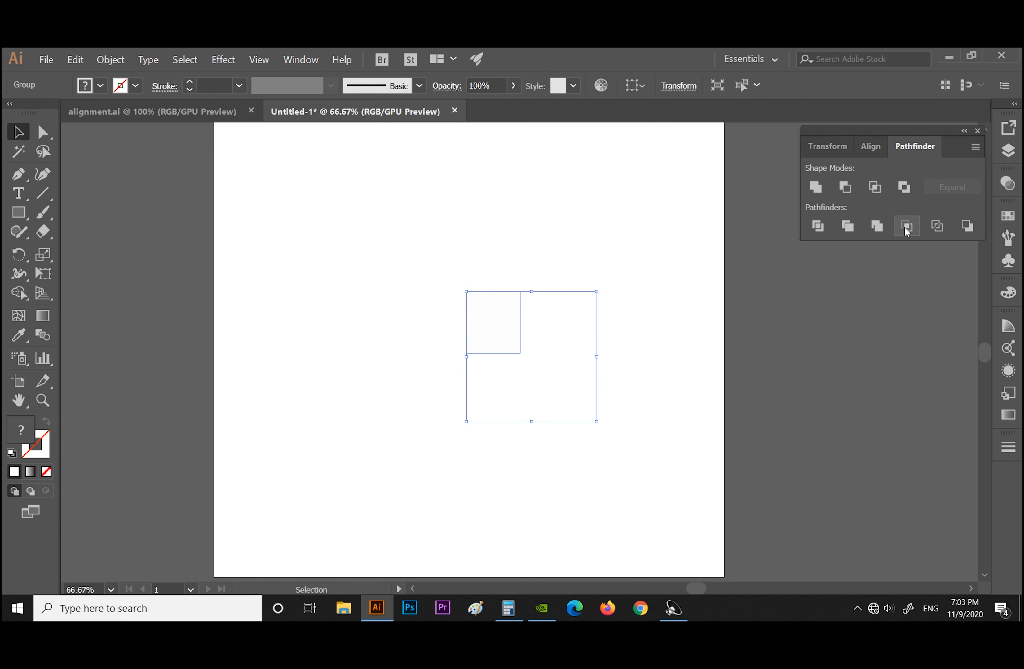
{"action": "left_click", "coordinate": [616, 457]}
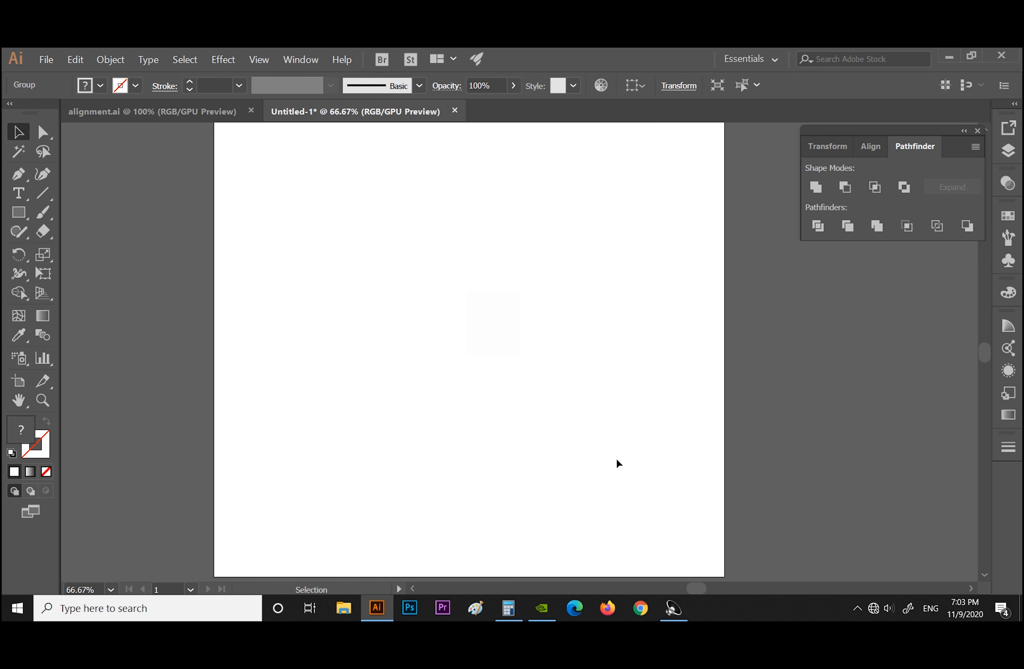
{"action": "left_click_drag", "start_coordinate": [377, 234], "coordinate": [630, 489]}
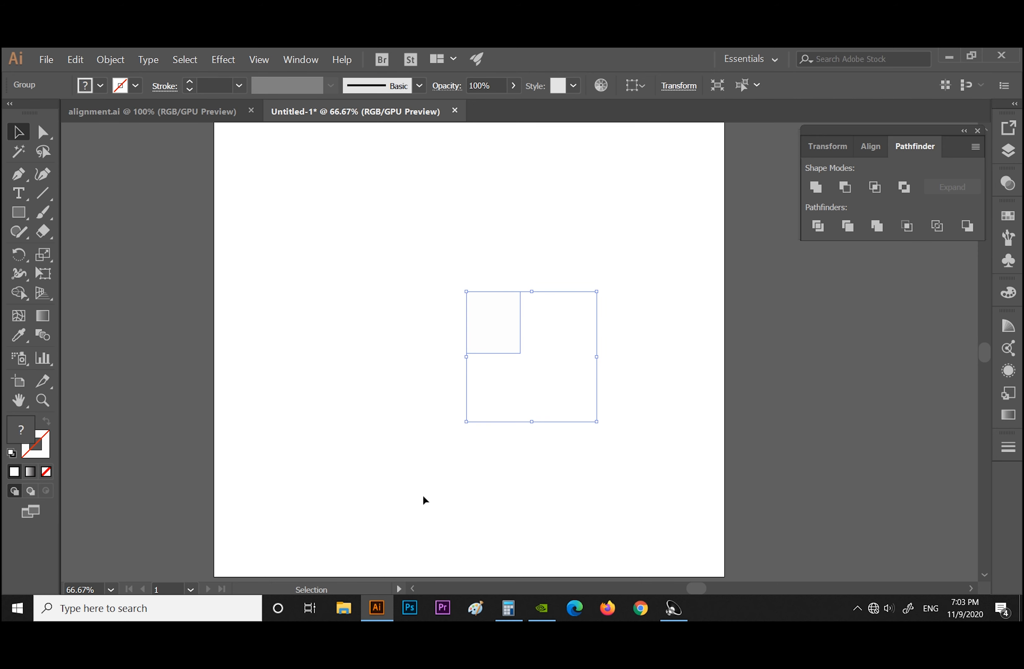
{"action": "left_click", "coordinate": [12, 453]}
{"action": "left_click", "coordinate": [317, 287]}
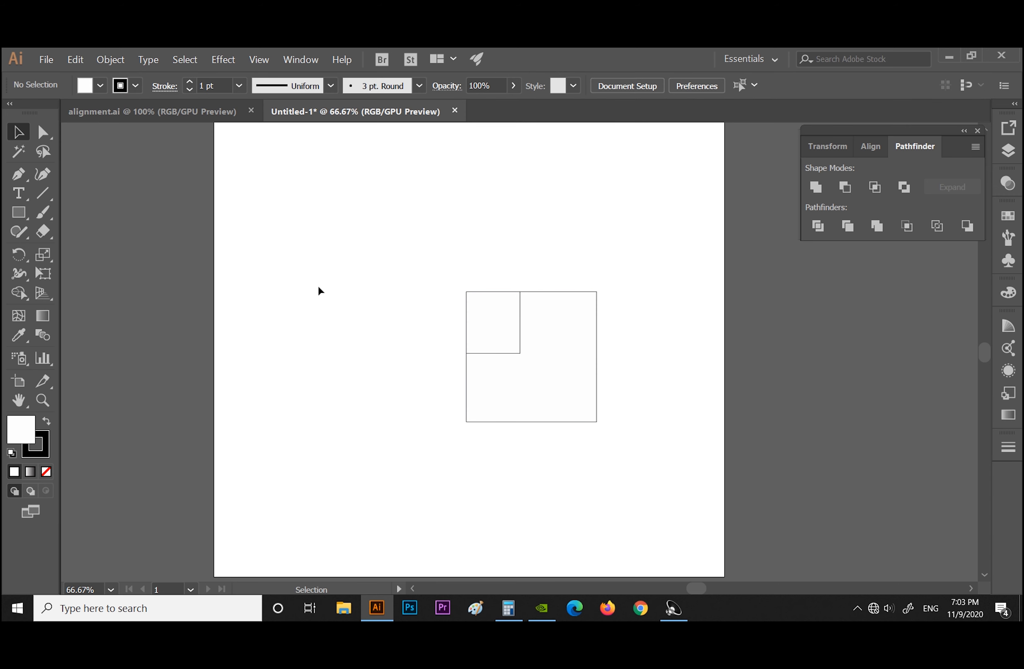
Undo the default colors and the Crop on the squares
{"action": "left_click_drag", "start_coordinate": [451, 256], "coordinate": [627, 472]}
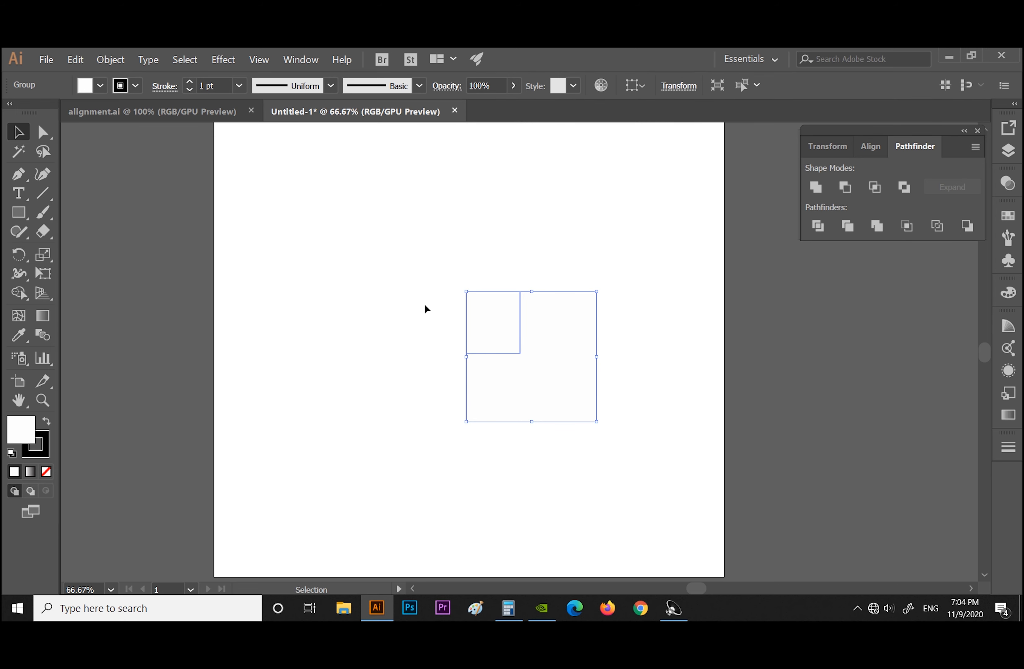
{"action": "left_click", "coordinate": [424, 289]}
{"action": "left_click_drag", "start_coordinate": [424, 240], "coordinate": [620, 432]}
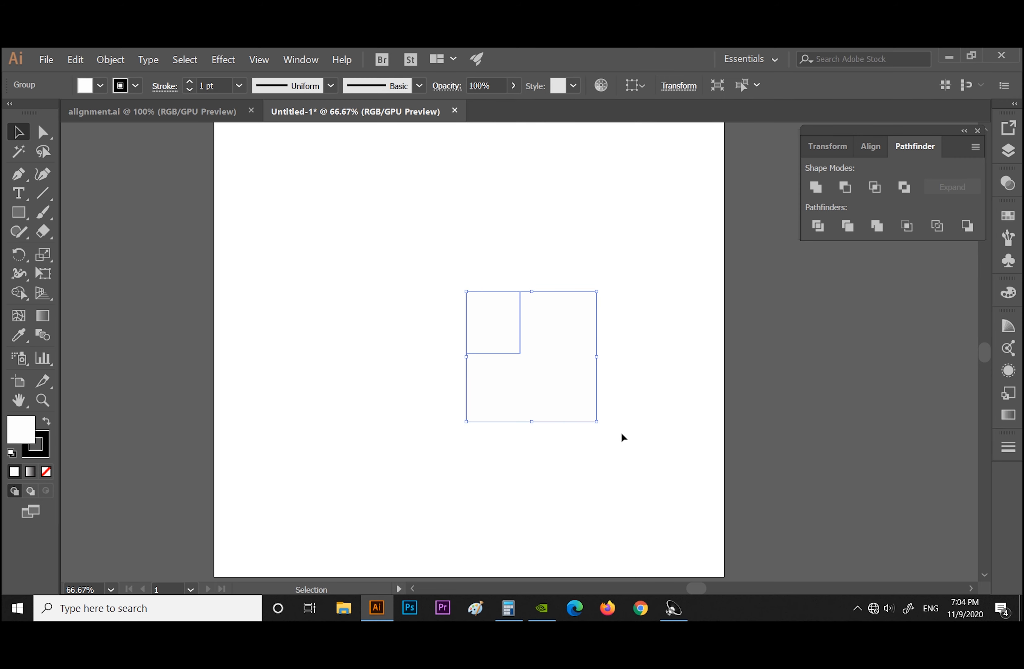
{"action": "left_click", "coordinate": [494, 335], "text": "ctrl"}
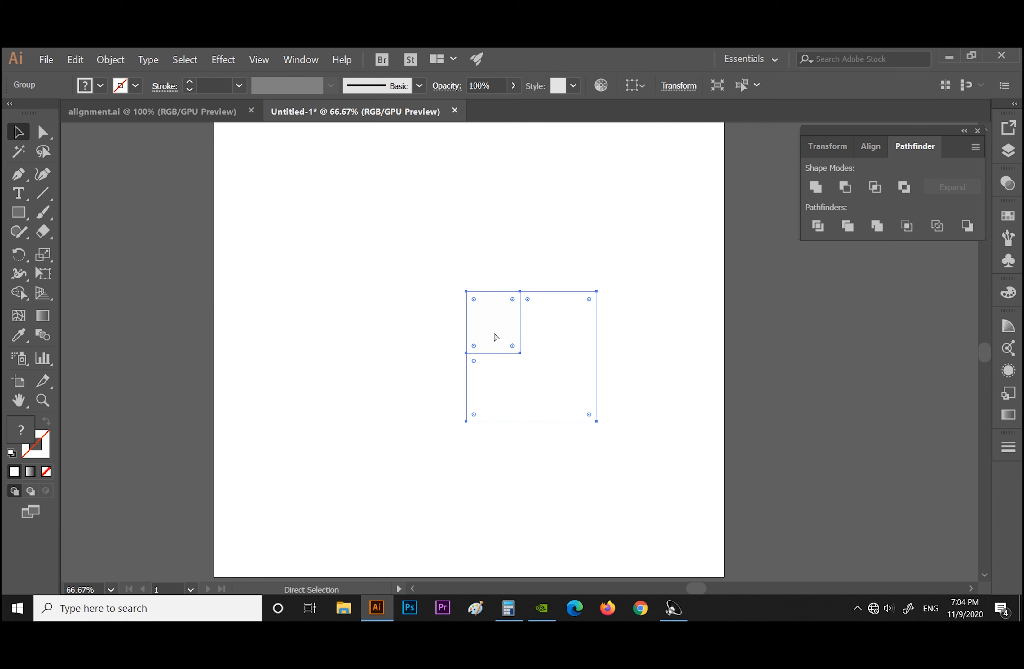
{"action": "key", "text": "ctrl+z"}
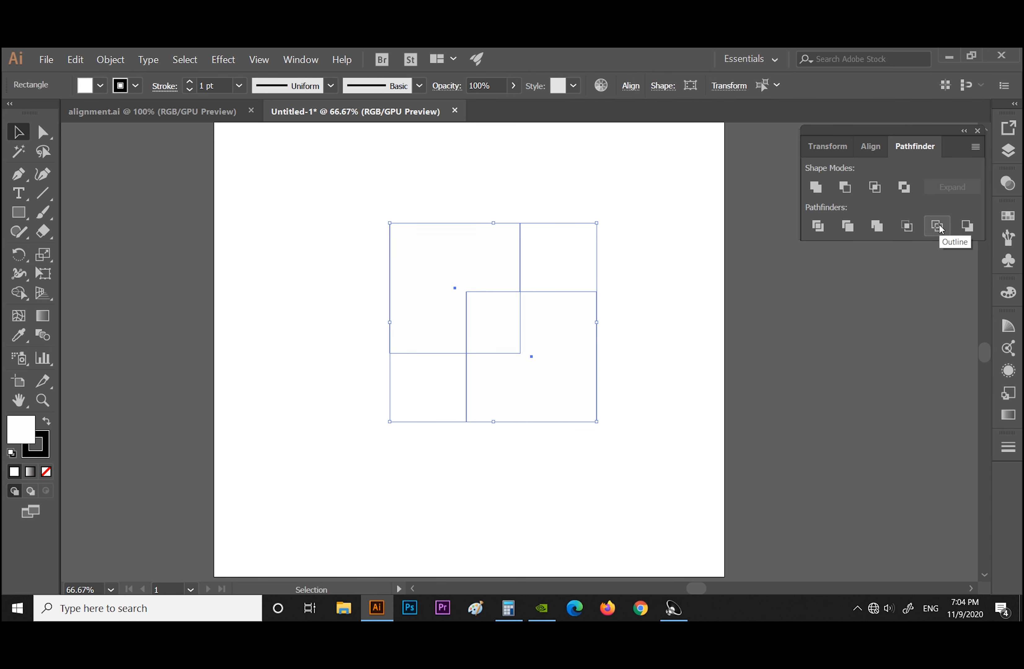
Set both squares' stroke to 3 pt, apply the Outline pathfinder, and give the outlined group the default fill and stroke
{"action": "left_click", "coordinate": [239, 87]}
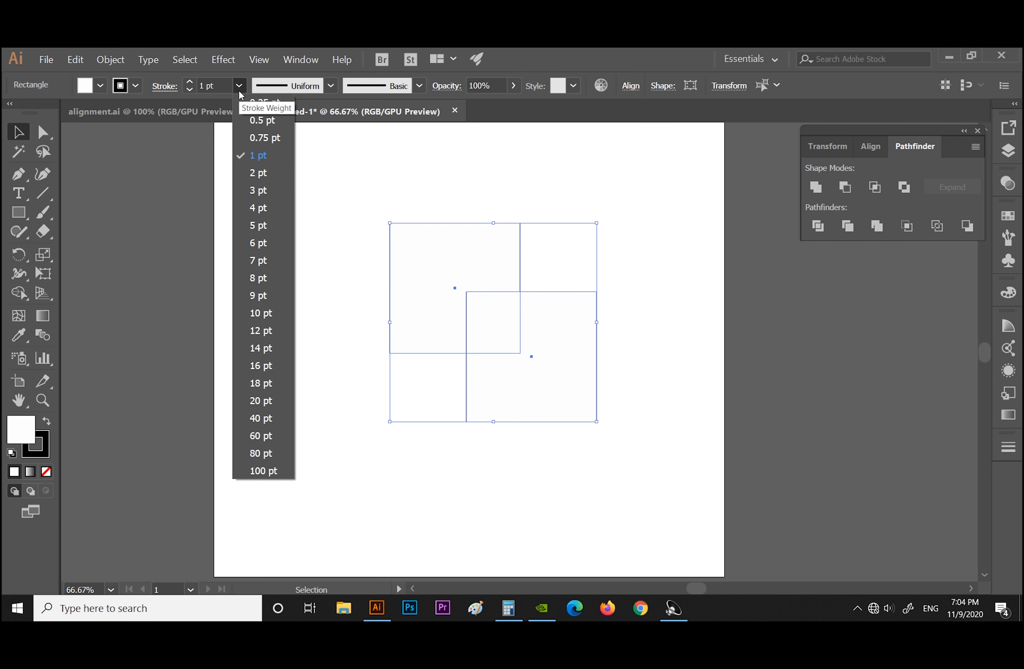
{"action": "left_click", "coordinate": [264, 194]}
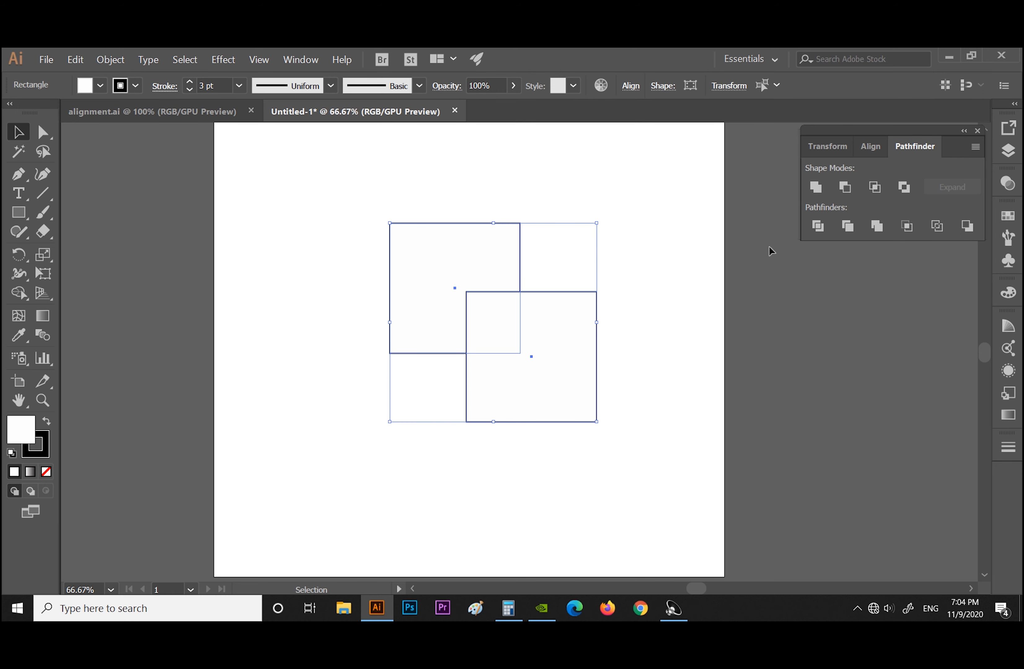
{"action": "left_click", "coordinate": [936, 226]}
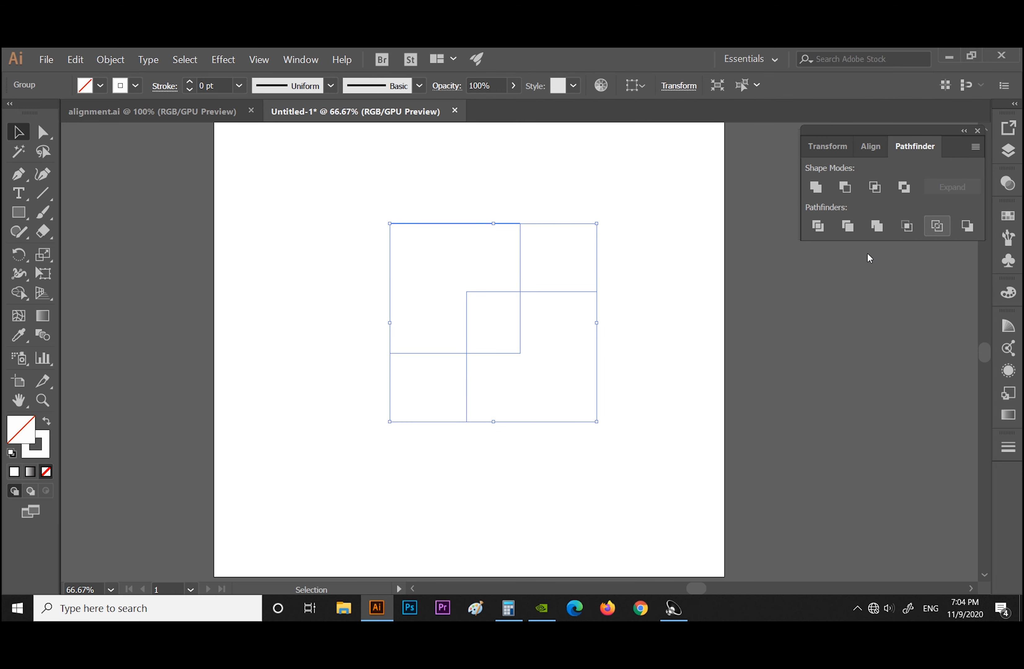
{"action": "left_click", "coordinate": [706, 316]}
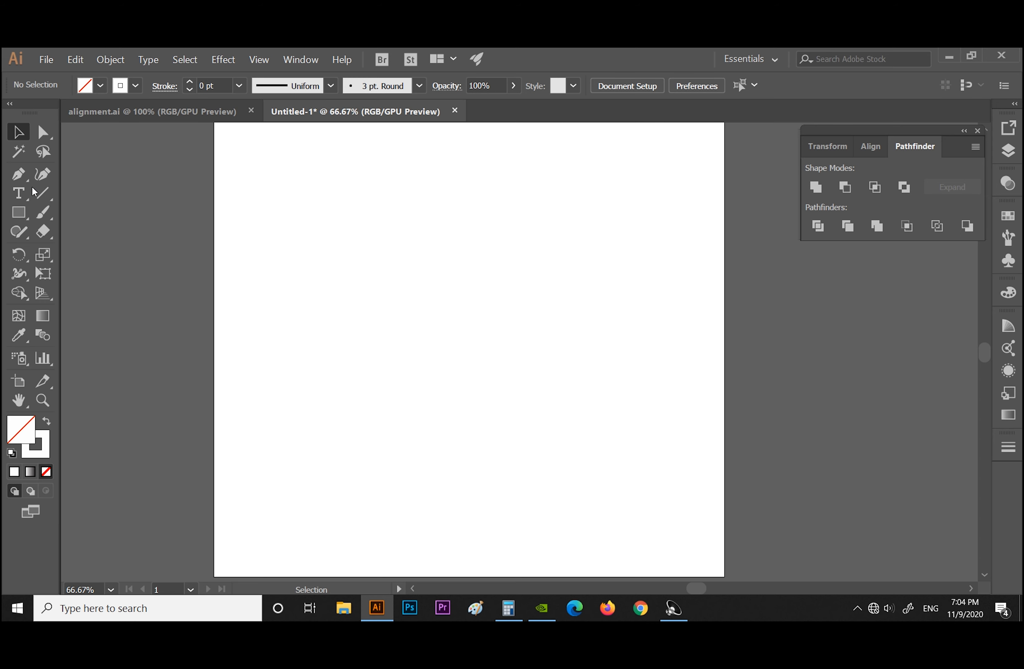
{"action": "left_click_drag", "start_coordinate": [321, 226], "coordinate": [681, 467]}
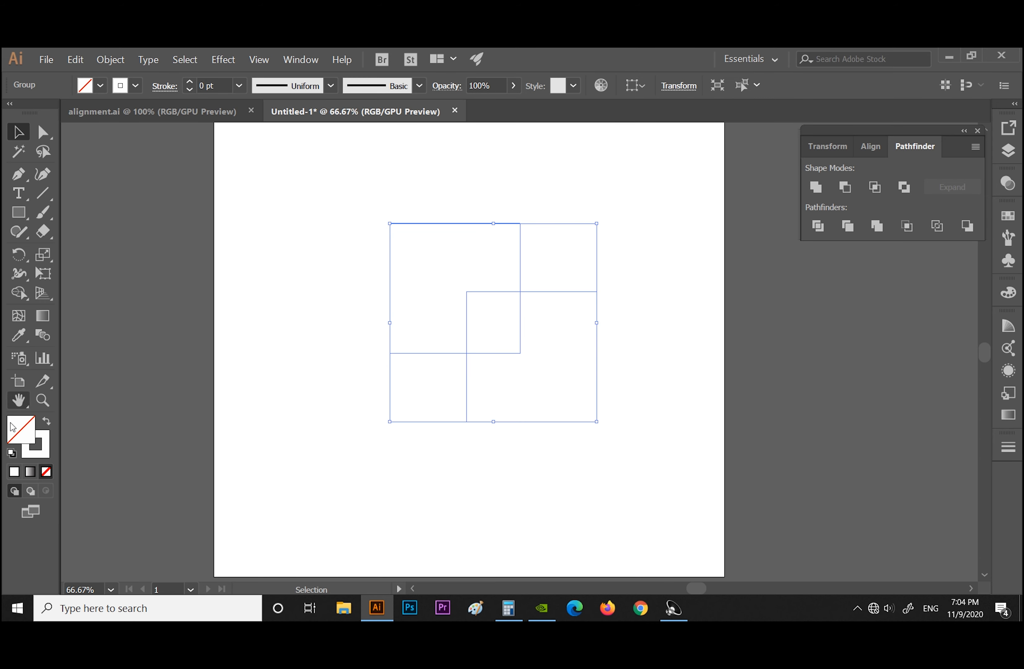
{"action": "left_click", "coordinate": [11, 453]}
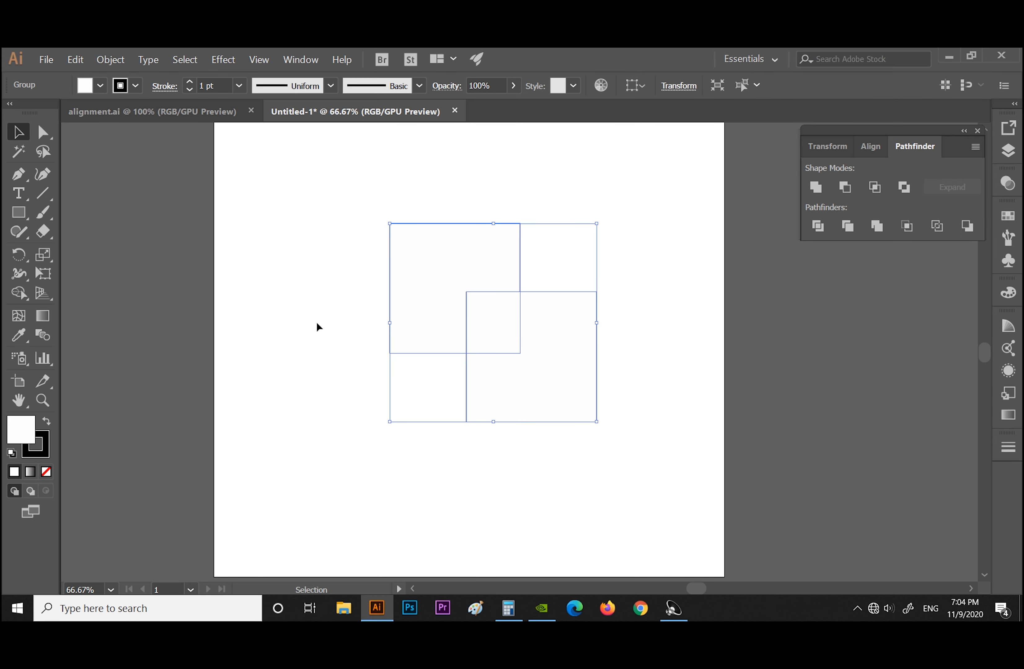
Move the outlined group left and slightly up, keeping the whole group selected
{"action": "left_click", "coordinate": [327, 175]}
{"action": "left_click_drag", "start_coordinate": [448, 353], "coordinate": [392, 344]}
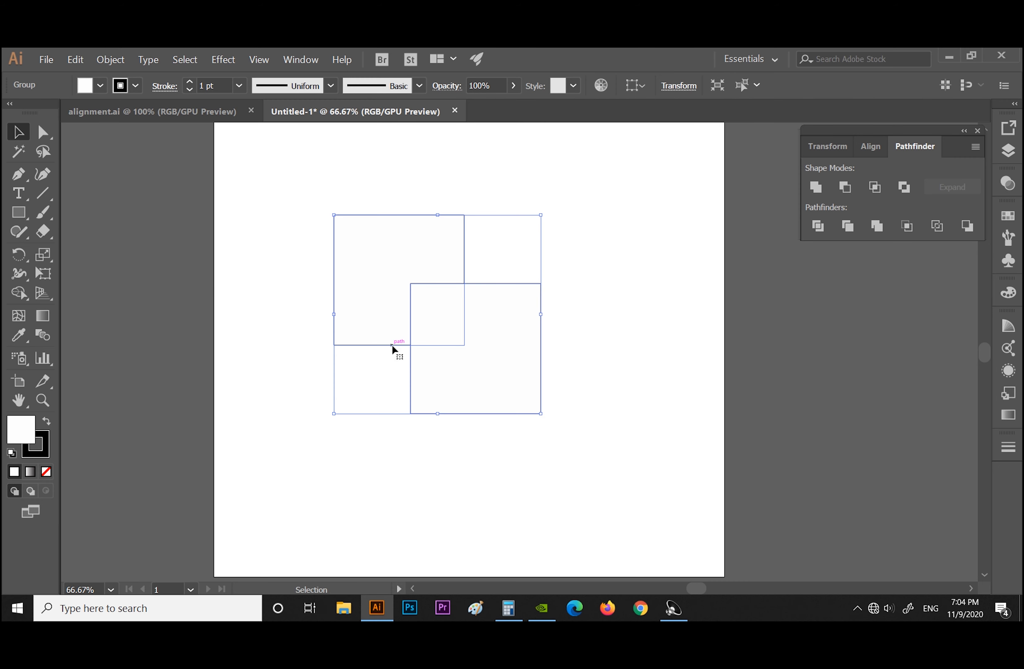
{"action": "left_click", "coordinate": [451, 436]}
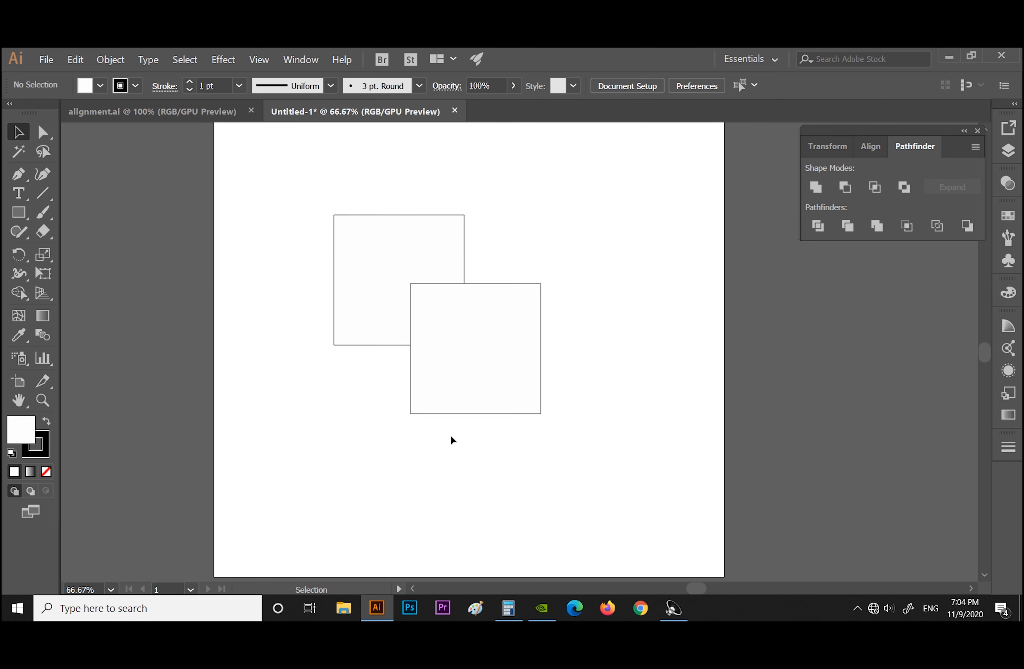
{"action": "left_click", "coordinate": [412, 361]}
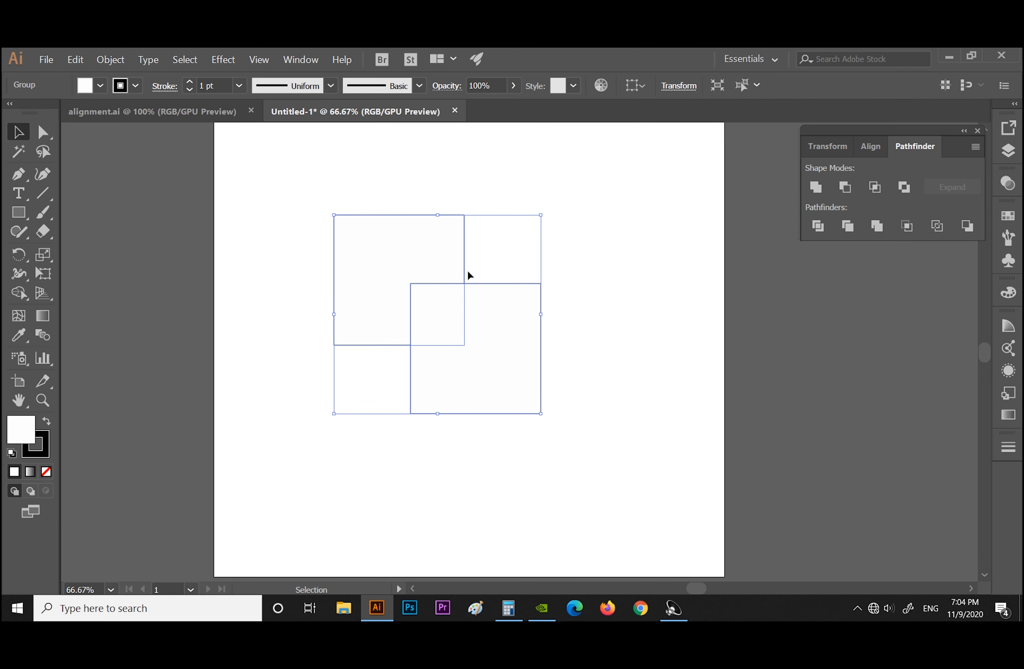
{"action": "left_click_drag", "start_coordinate": [323, 201], "coordinate": [594, 432]}
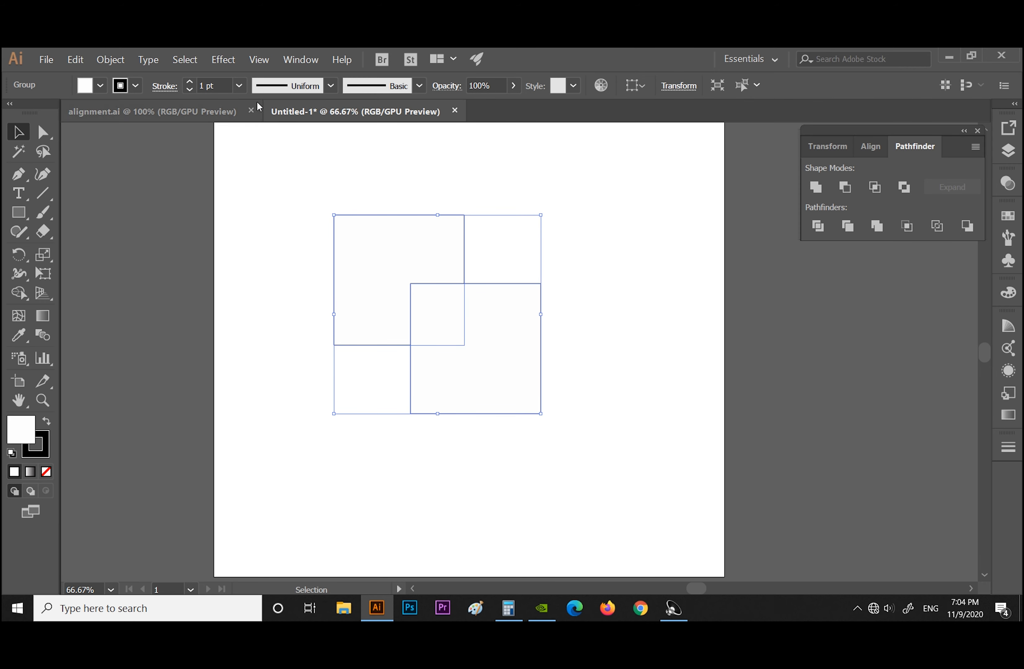
Set the group's stroke to 4 pt, apply the Outline pathfinder again, and restore the default fill and stroke
{"action": "left_click", "coordinate": [239, 85]}
{"action": "left_click", "coordinate": [261, 206]}
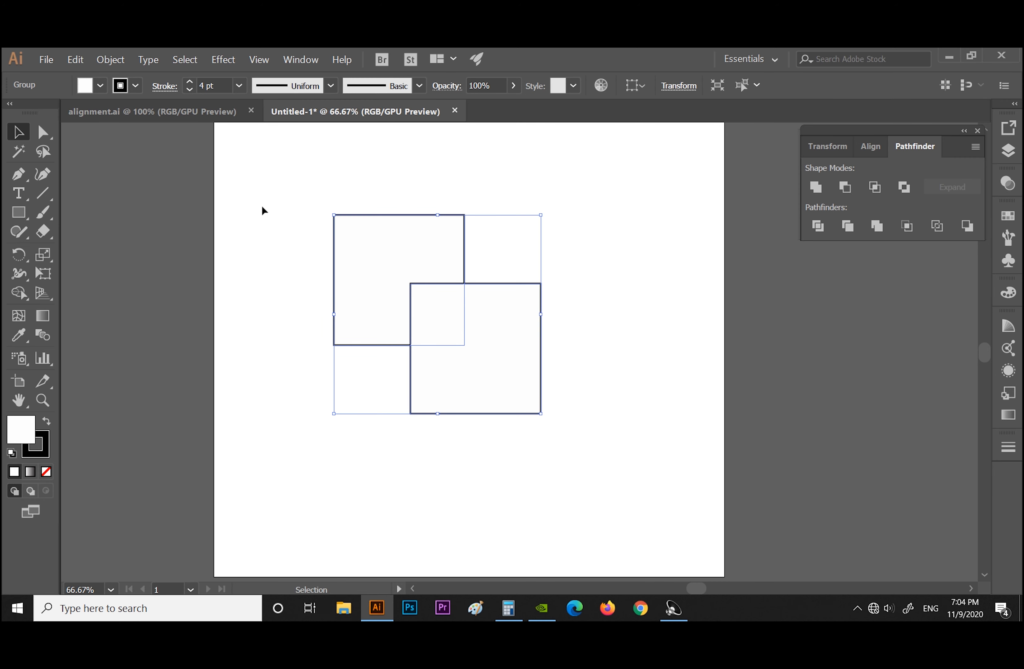
{"action": "left_click", "coordinate": [934, 227]}
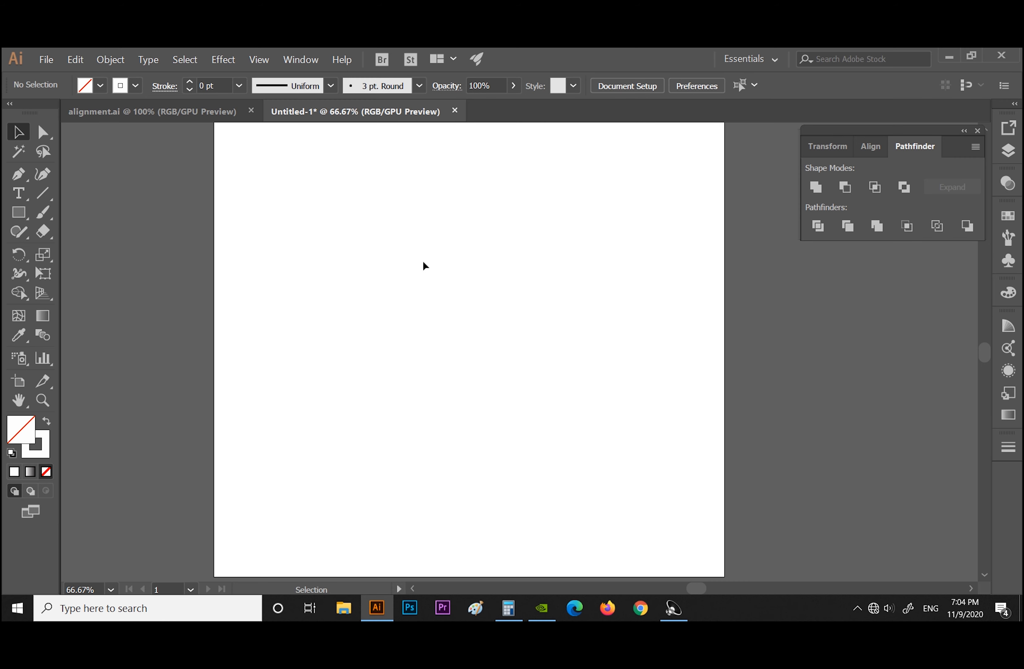
{"action": "left_click_drag", "start_coordinate": [328, 218], "coordinate": [577, 442]}
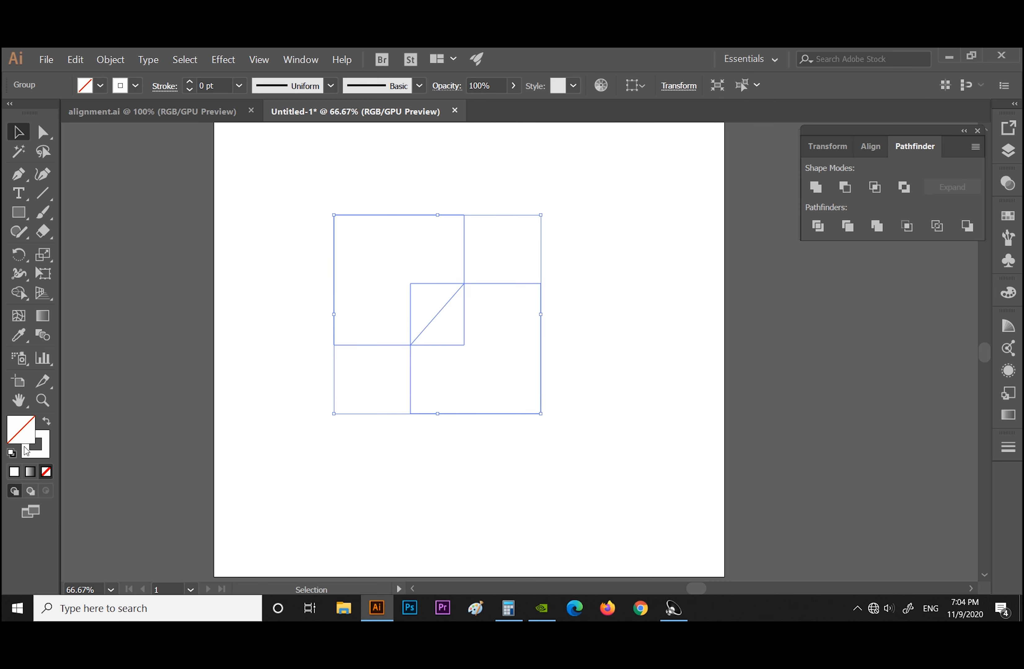
{"action": "left_click", "coordinate": [13, 454]}
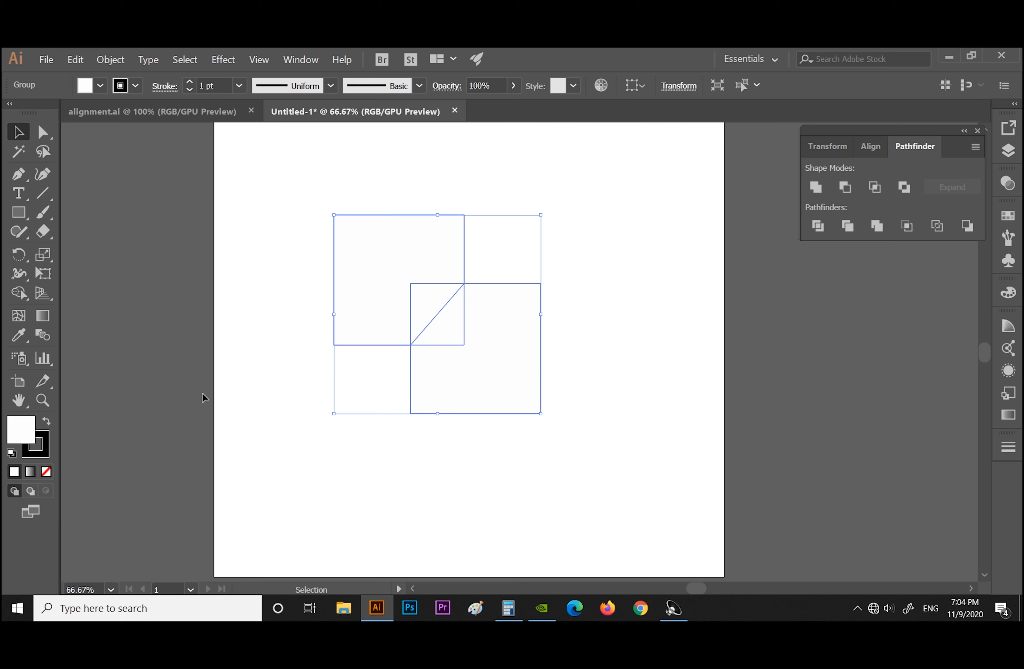
Try moving part of the outlined group, undoing that along with the repeated Outline, the 4 pt stroke and the group's move
{"action": "left_click", "coordinate": [306, 427]}
{"action": "left_click_drag", "start_coordinate": [517, 282], "coordinate": [544, 291]}
{"action": "key", "text": "ctrl+z"}
{"action": "key", "text": "ctrl+z"}
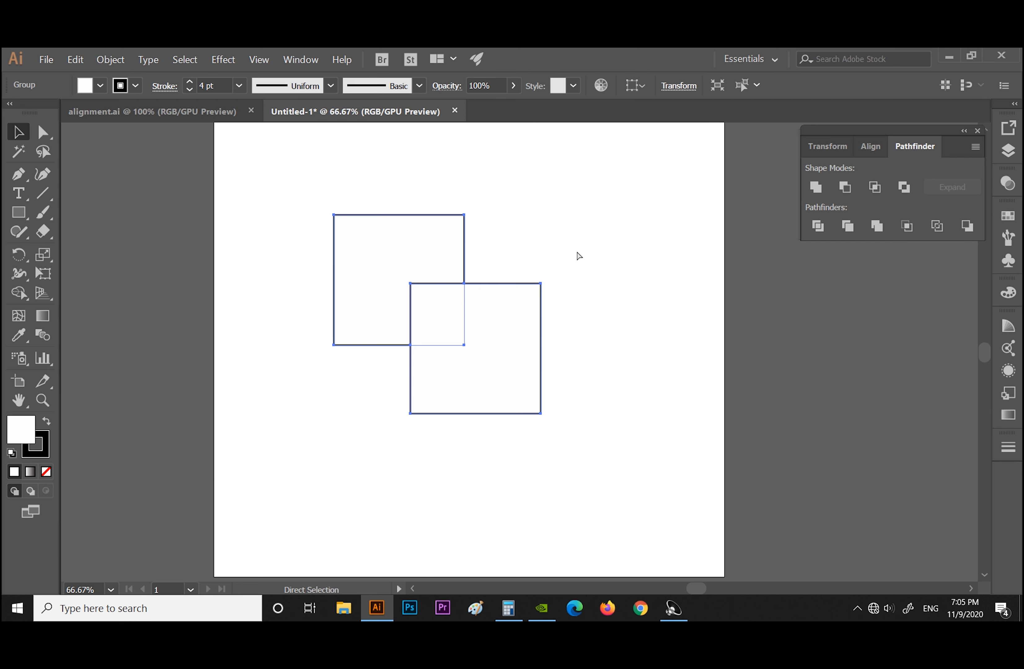
{"action": "key", "text": "ctrl+z"}
{"action": "key", "text": "ctrl+z"}
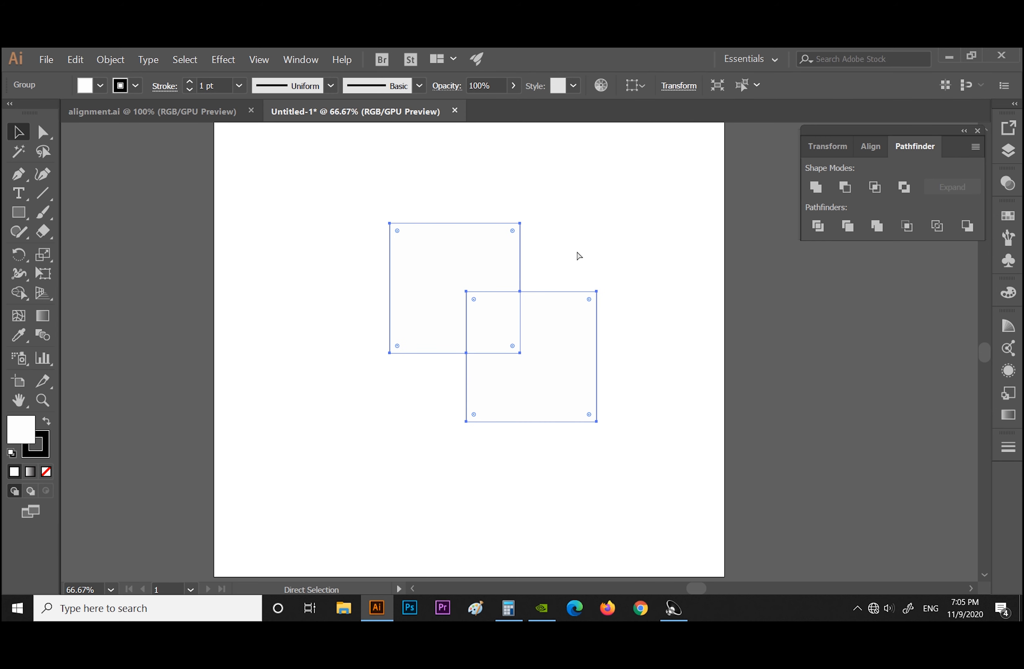
Try moving the outlined squares group left, undoing the move
{"action": "left_click", "coordinate": [576, 251]}
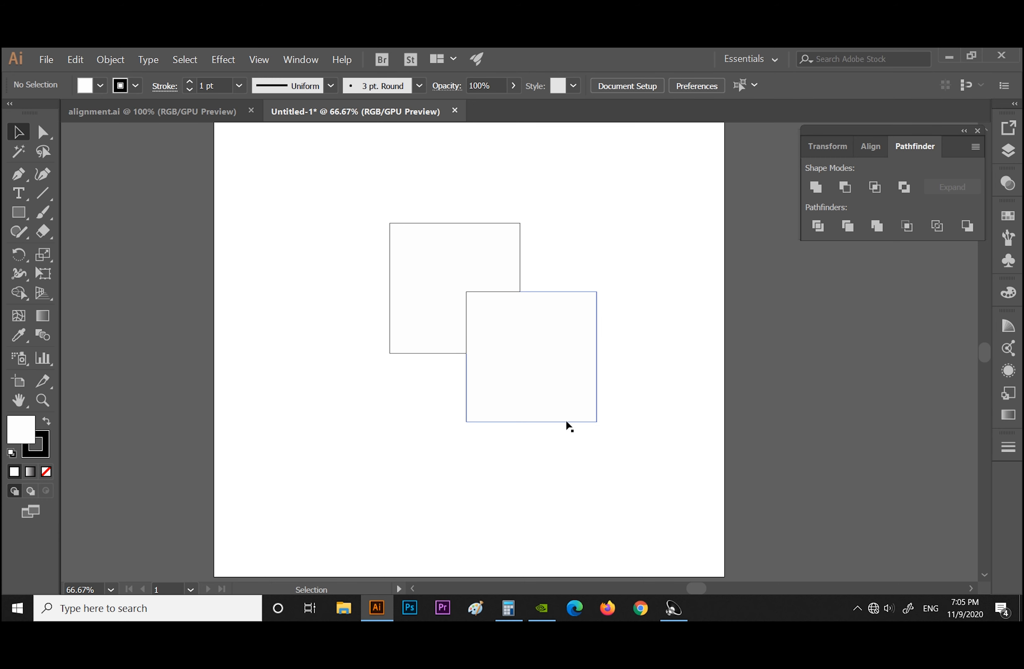
{"action": "left_click_drag", "start_coordinate": [567, 423], "coordinate": [474, 418]}
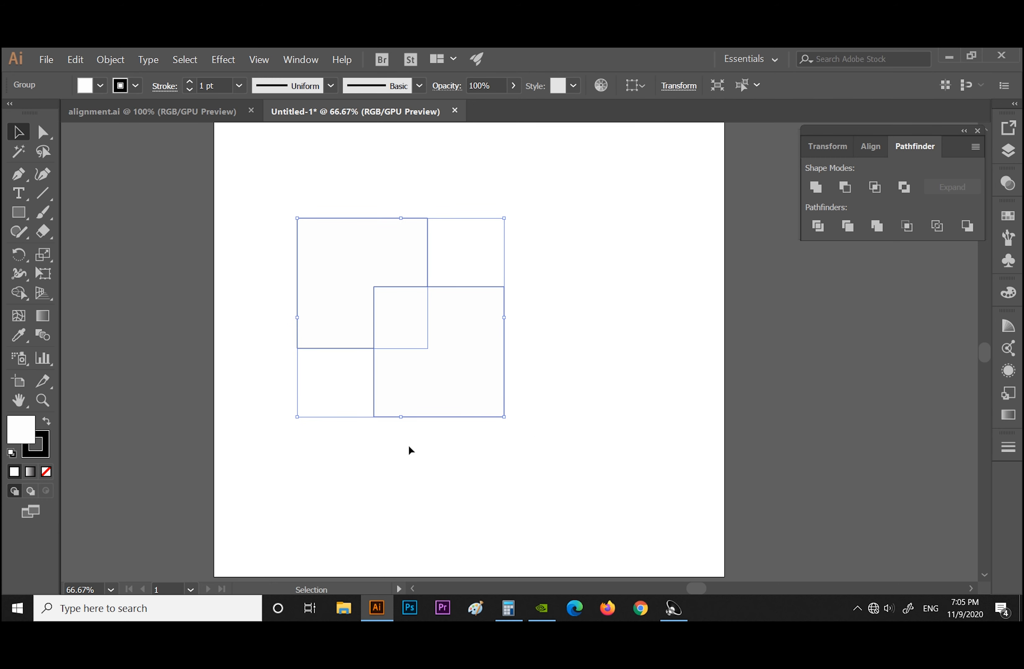
{"action": "key", "text": "ctrl+z"}
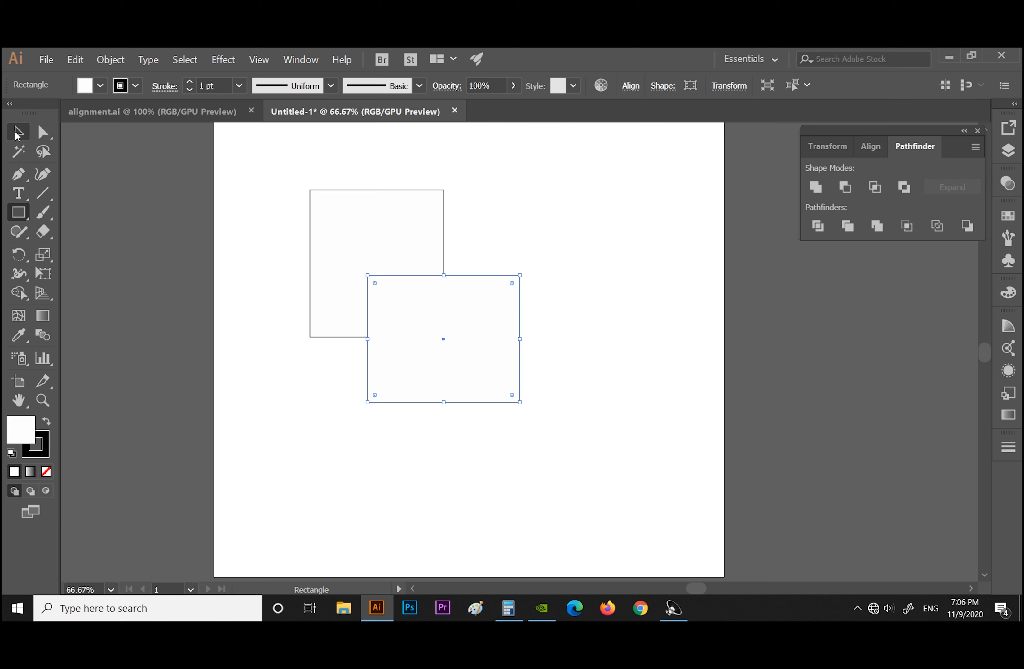
Select both overlapping rectangles and apply the Minus Back pathfinder
{"action": "left_click", "coordinate": [16, 133]}
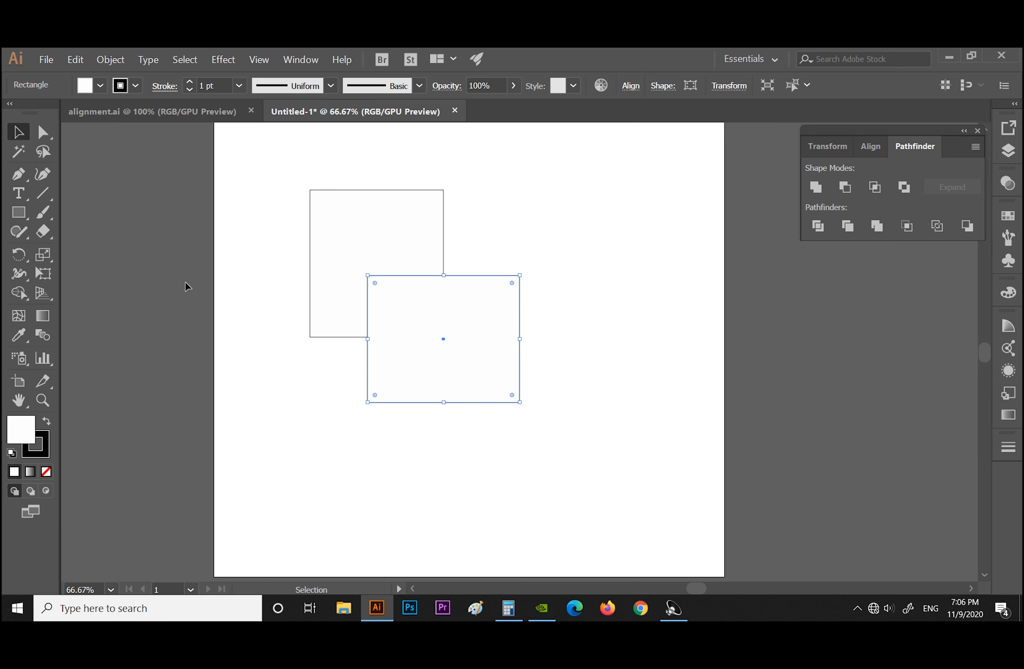
{"action": "left_click", "coordinate": [233, 271]}
{"action": "left_click_drag", "start_coordinate": [245, 195], "coordinate": [623, 482]}
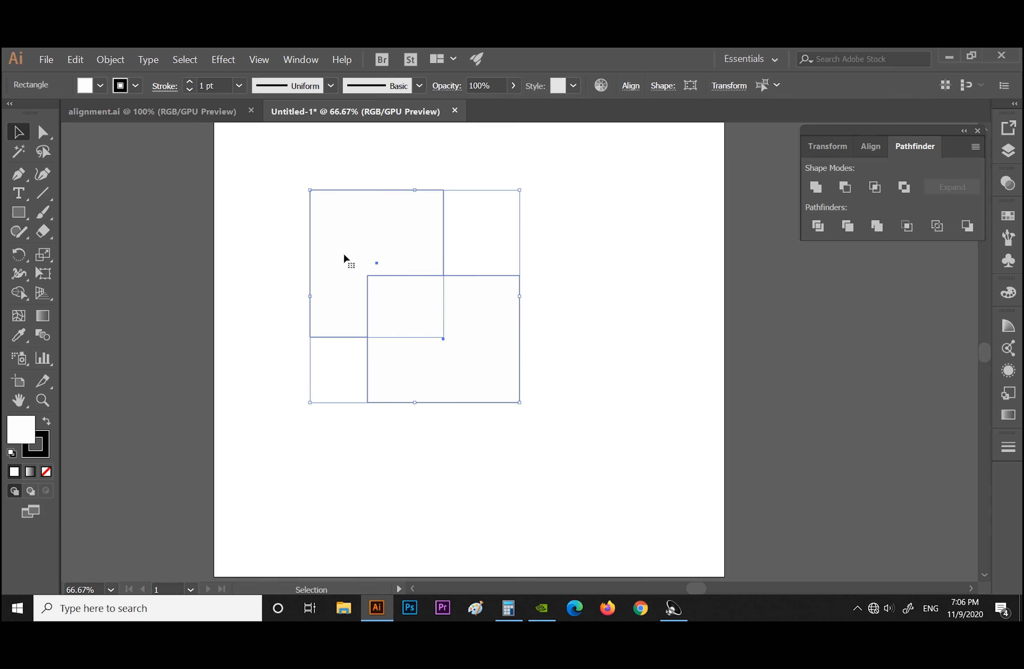
{"action": "left_click", "coordinate": [967, 226]}
{"action": "left_click", "coordinate": [575, 381]}
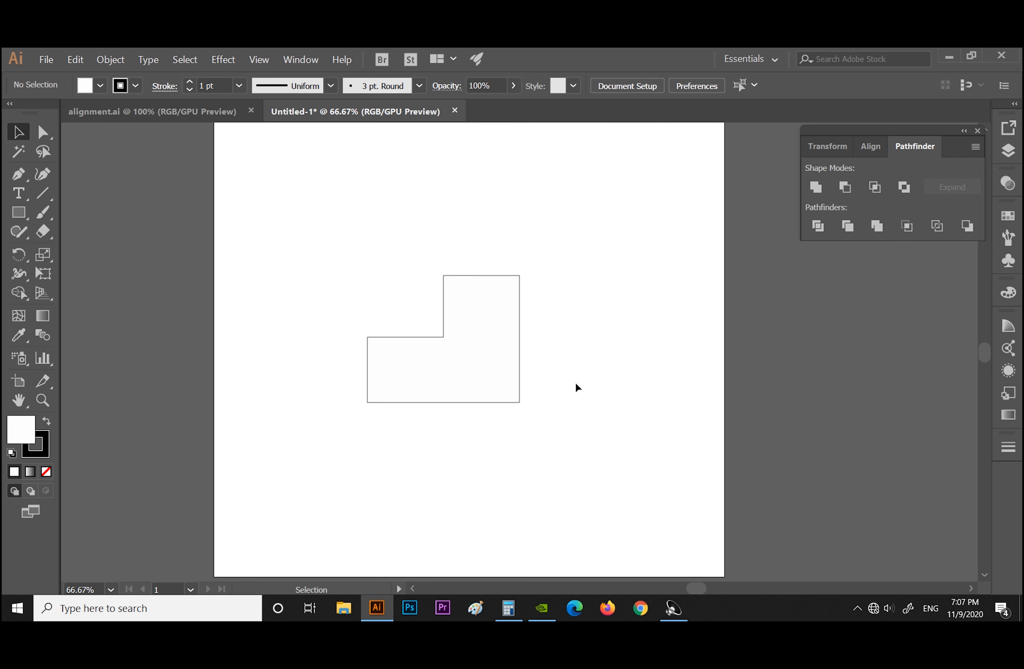
Undo the Minus Back and reselect both overlapping rectangles
{"action": "key", "text": "a"}
{"action": "key", "text": "ctrl+z"}
{"action": "left_click", "coordinate": [555, 436]}
{"action": "left_click_drag", "start_coordinate": [268, 181], "coordinate": [541, 439]}
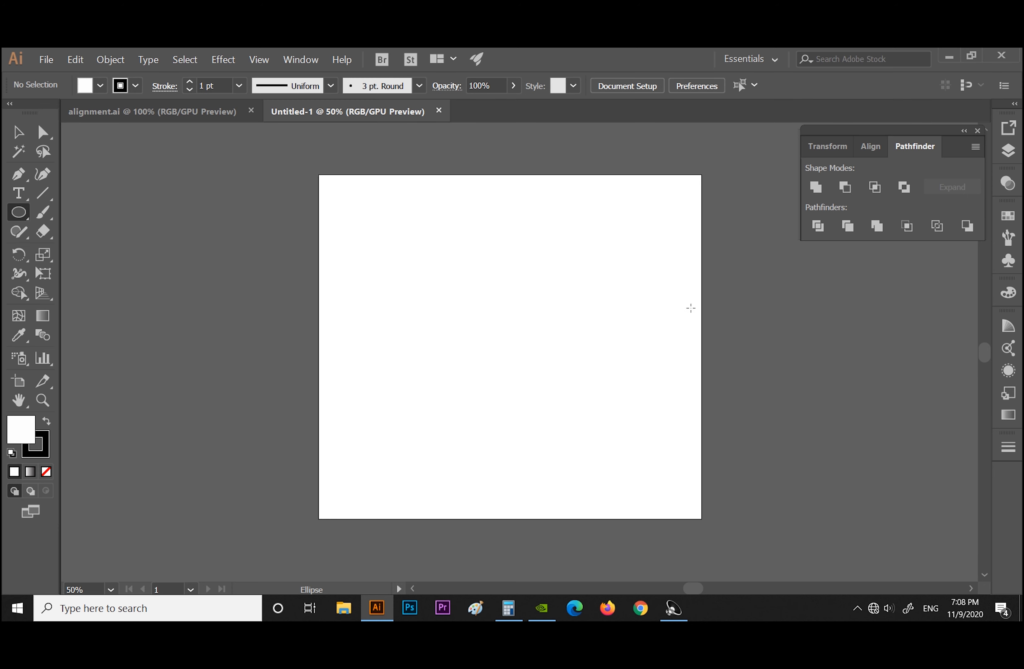
Show the rulers and place one horizontal and one vertical guide crossing near the center of the empty artboard
{"action": "key", "text": "ctrl+r"}
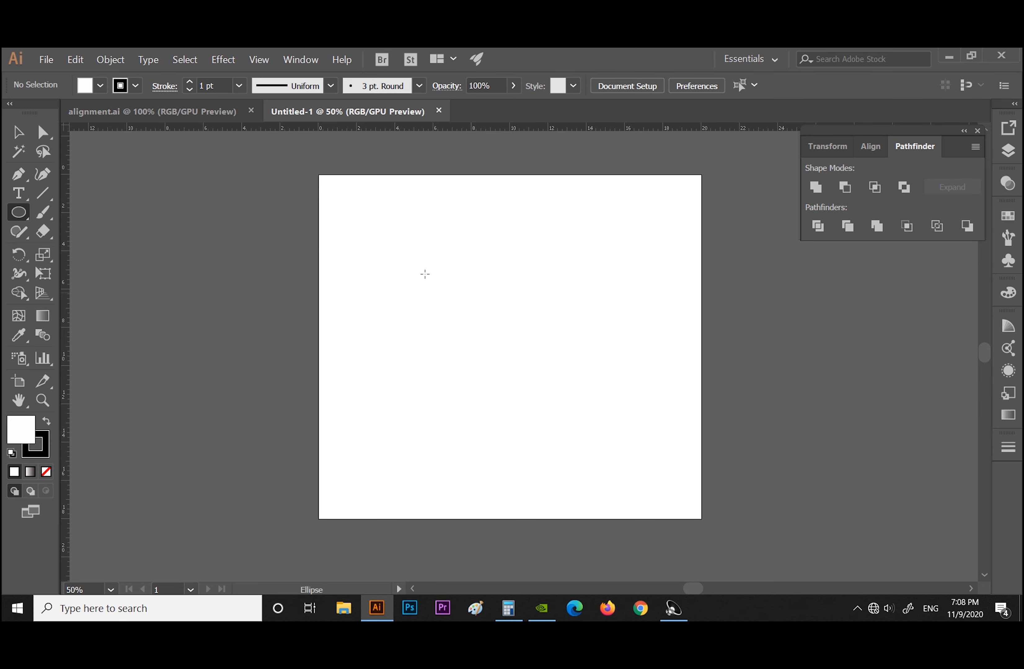
{"action": "left_click_drag", "start_coordinate": [497, 132], "coordinate": [522, 354]}
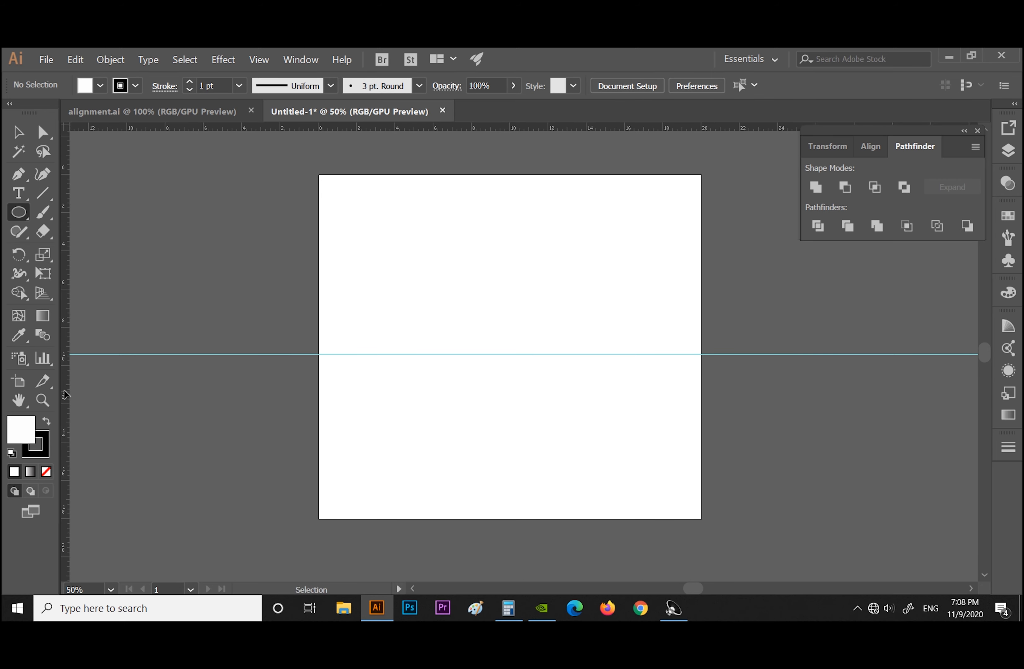
{"action": "left_click_drag", "start_coordinate": [343, 406], "coordinate": [515, 404]}
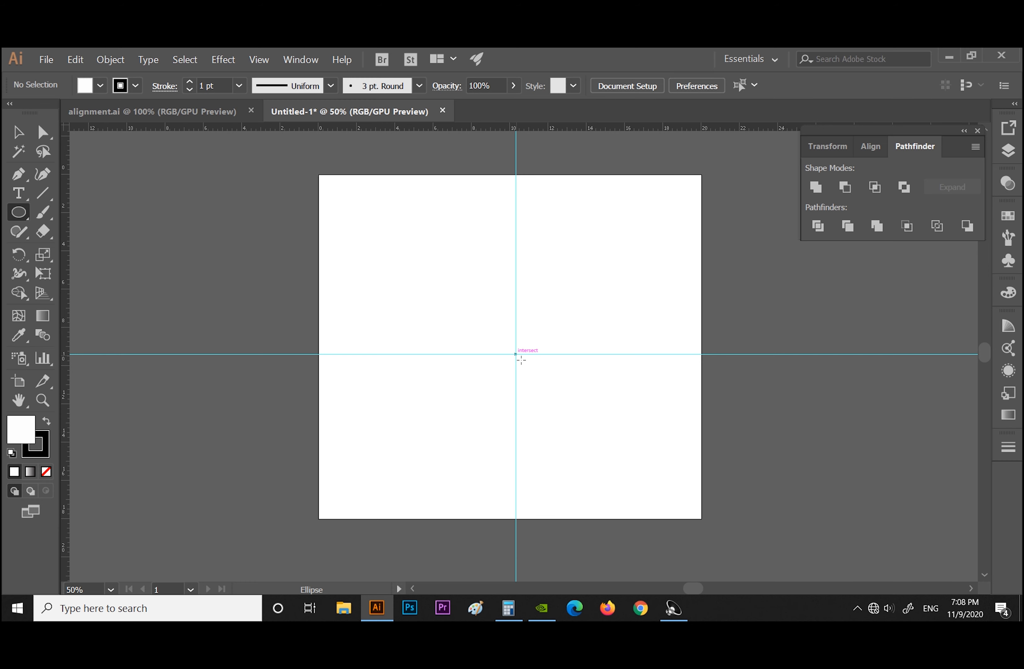
{"action": "scroll", "coordinate": [520, 360], "scroll_direction": "up", "scroll_amount": 3}
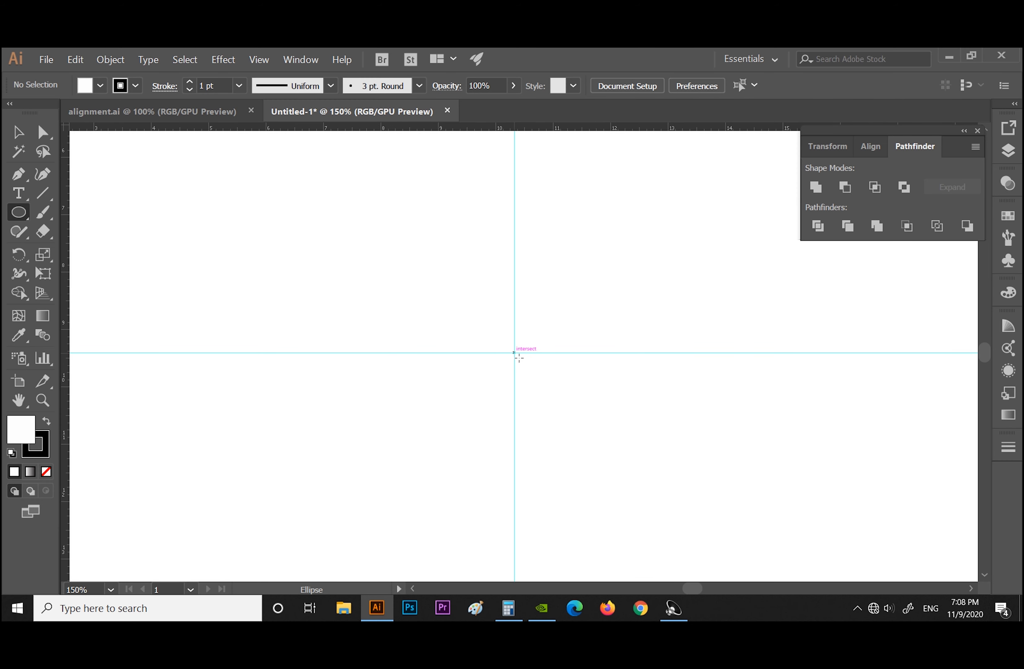
Draw a small circle centered on the intersection of the two guides and lock it in place
{"action": "mouse_move", "coordinate": [518, 357]}
{"action": "left_mouse_down"}
{"action": "mouse_move", "coordinate": [541, 343]}
{"action": "mouse_move", "coordinate": [529, 351]}
{"action": "left_mouse_up"}
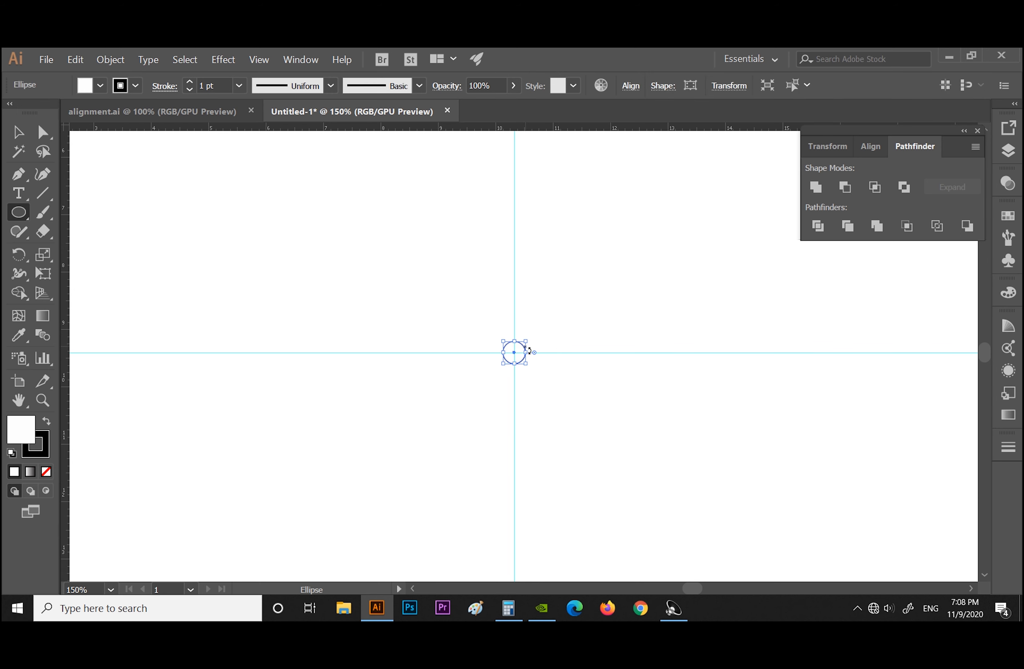
{"action": "left_click", "coordinate": [18, 132]}
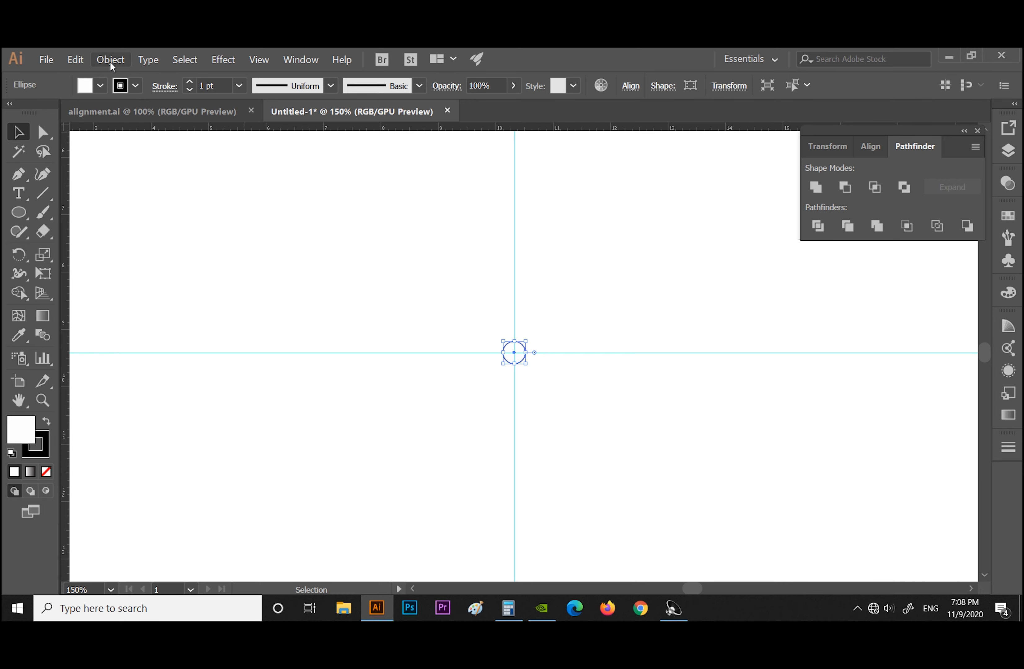
{"action": "left_click", "coordinate": [78, 60]}
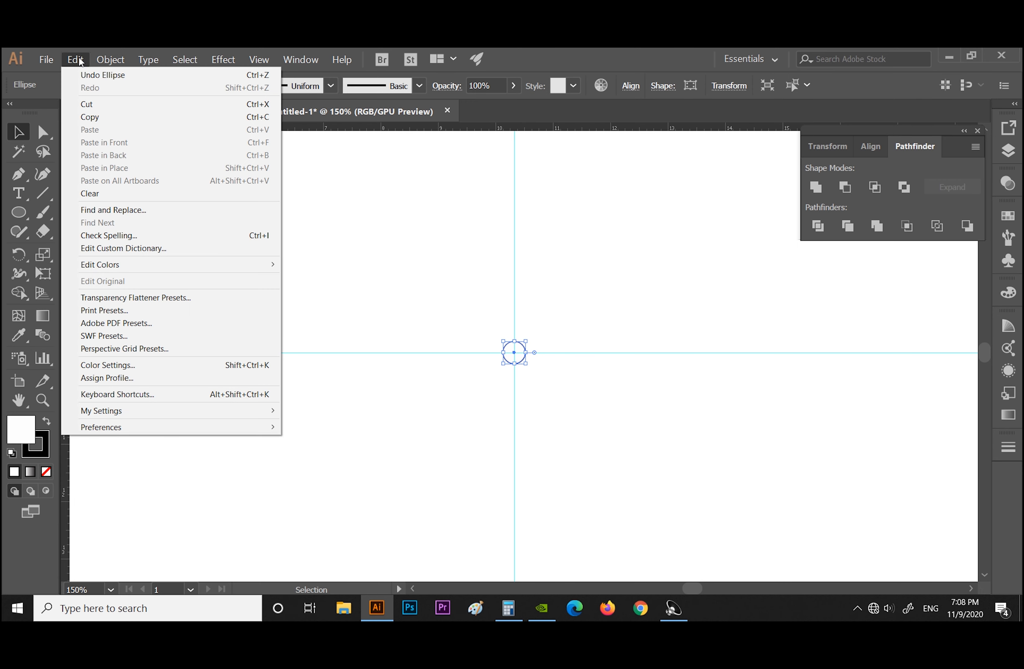
{"action": "mouse_move", "coordinate": [107, 60]}
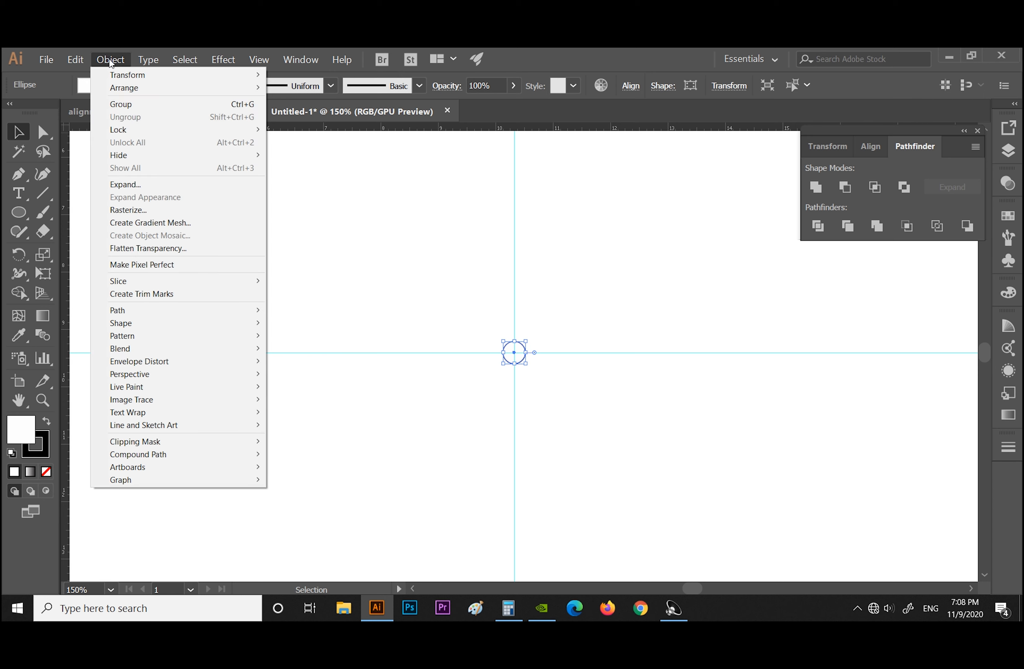
{"action": "mouse_move", "coordinate": [145, 129]}
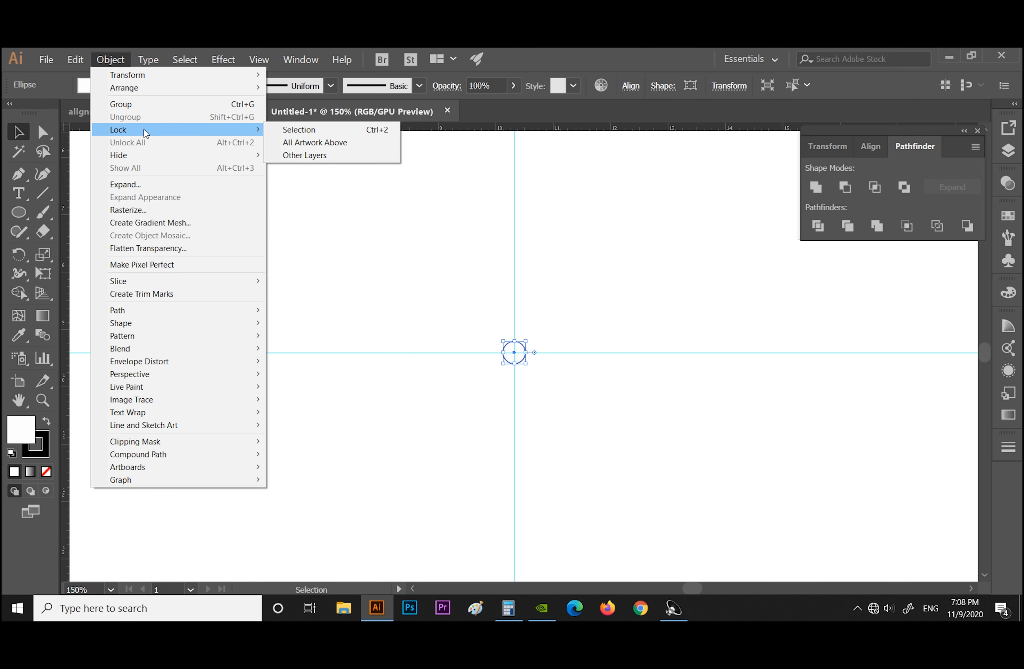
{"action": "left_click", "coordinate": [298, 130]}
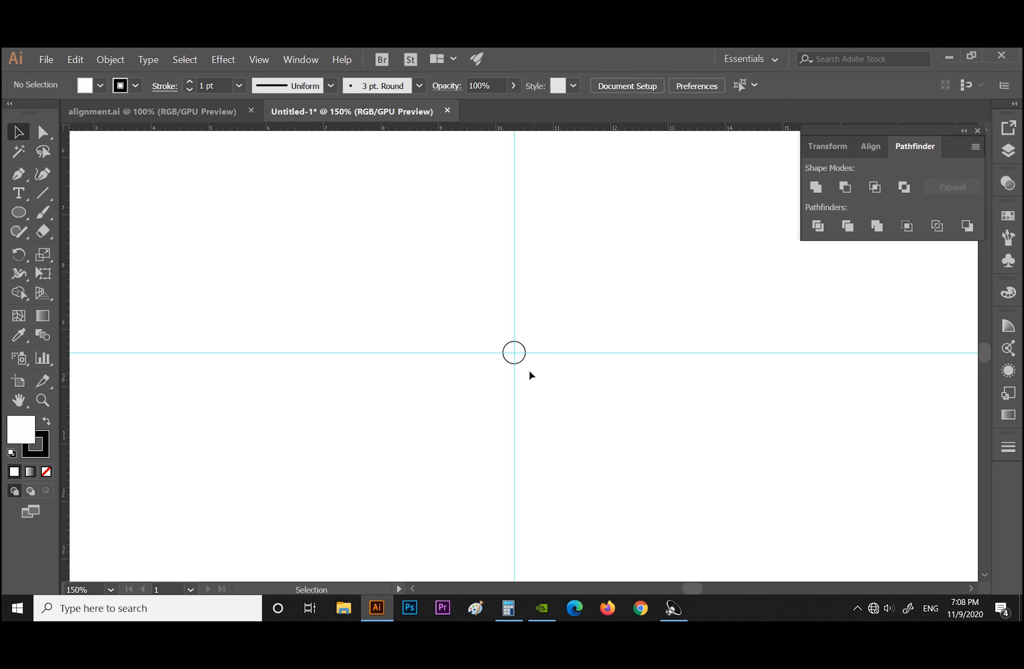
Try to select the locked circle, and expand Layer 1 in the layer list to examine its contents
{"action": "left_click_drag", "start_coordinate": [472, 329], "coordinate": [560, 383]}
{"action": "left_click", "coordinate": [1000, 153]}
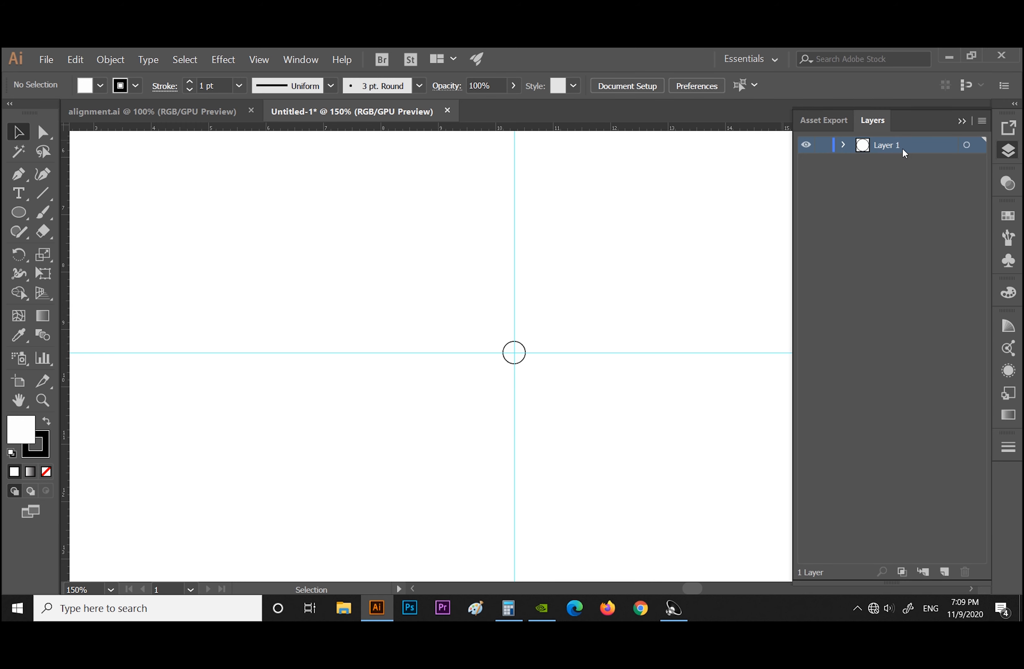
{"action": "left_click", "coordinate": [843, 145]}
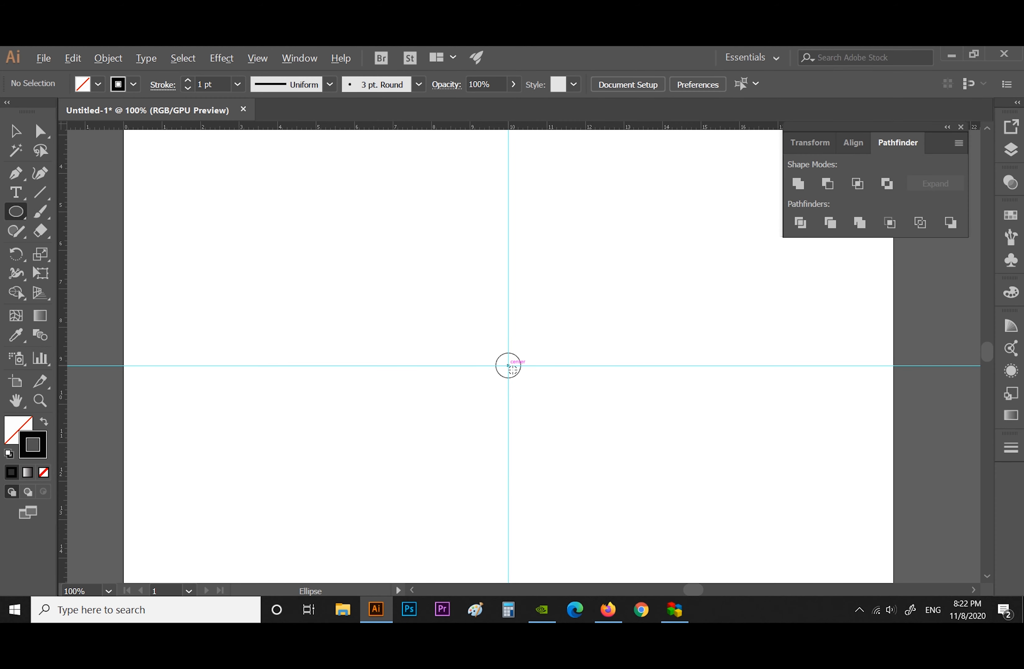
Draw a slightly smaller concentric circle inside the center circle, starting from the guide intersection, and deselect it
{"action": "left_click_drag", "start_coordinate": [509, 366], "coordinate": [518, 360]}
{"action": "key", "text": "v"}
{"action": "left_click", "coordinate": [352, 338]}
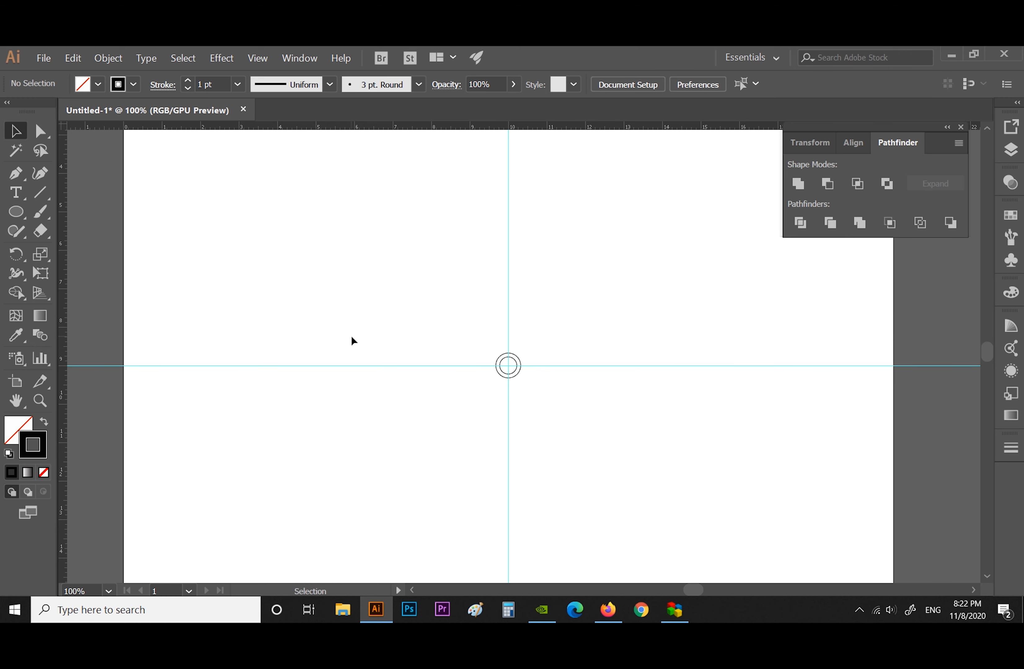
Draw a small circle about 0.2 in wide on the vertical guide just above the two concentric circles
{"action": "left_click", "coordinate": [10, 212]}
{"action": "left_click_drag", "start_coordinate": [508, 344], "coordinate": [516, 336]}
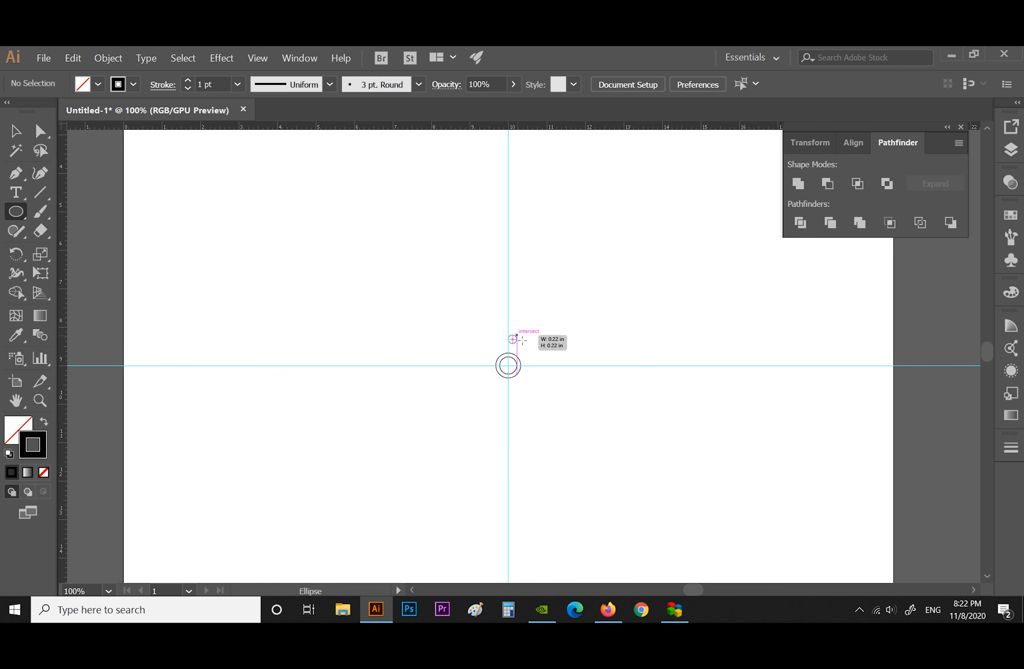
{"action": "left_click_drag", "start_coordinate": [517, 335], "coordinate": [512, 340]}
{"action": "key", "text": "v"}
{"action": "left_click", "coordinate": [286, 354]}
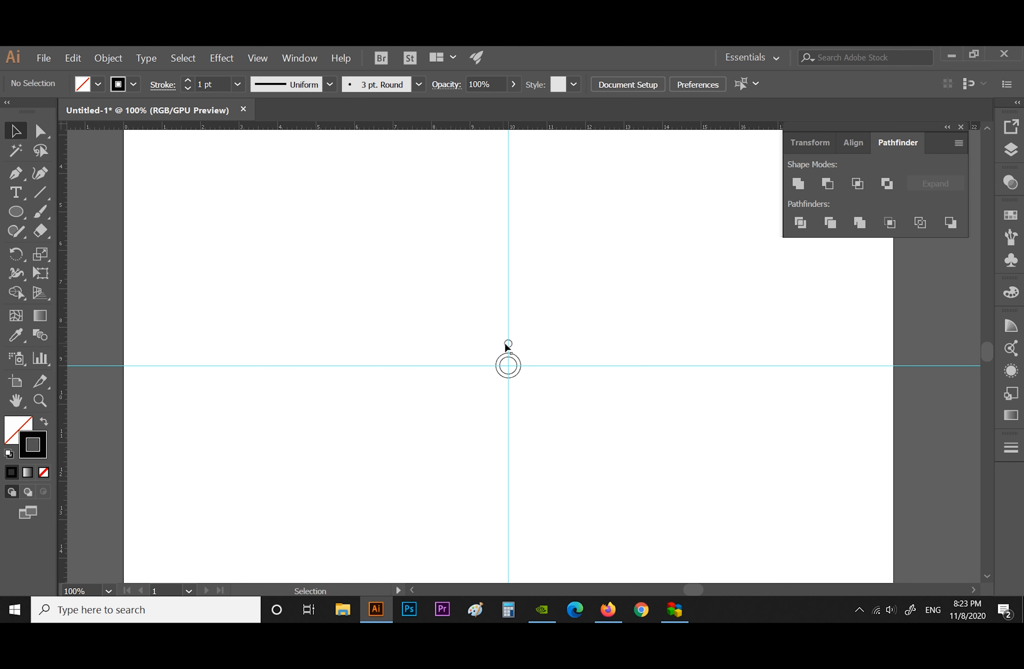
Select the small circle above the rings and open its rotation options with the pivot at the guide intersection
{"action": "left_click", "coordinate": [508, 344]}
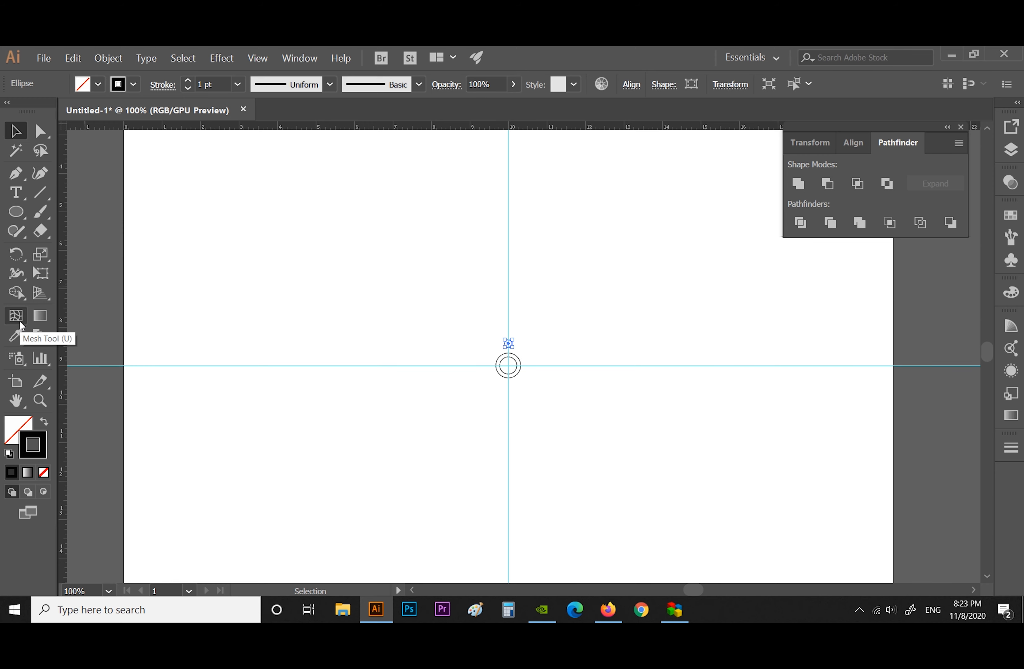
{"action": "left_click_drag", "start_coordinate": [494, 324], "coordinate": [510, 366]}
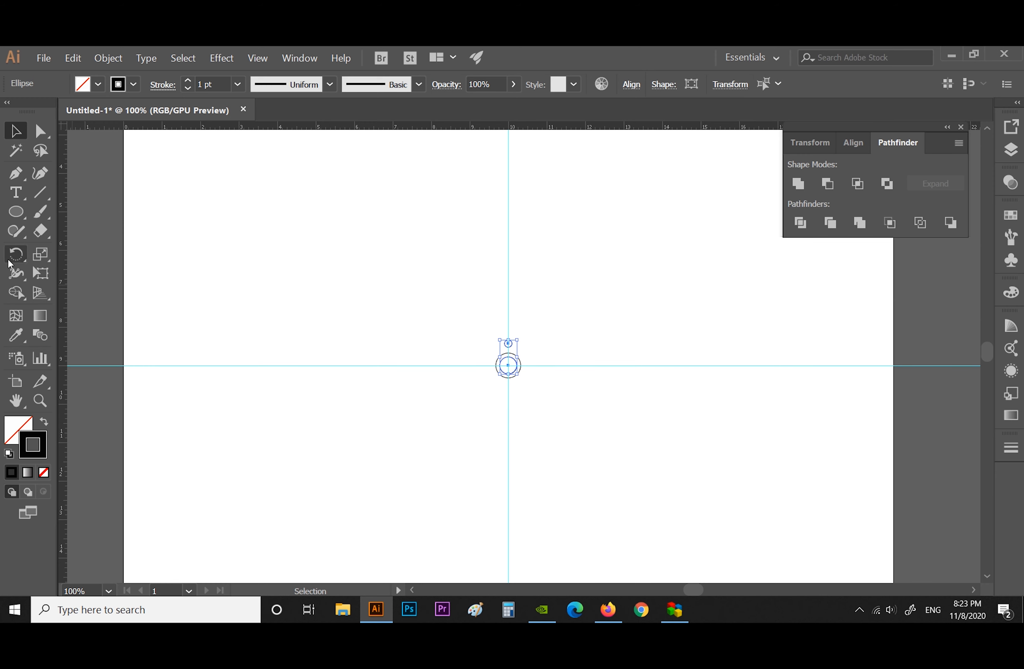
{"action": "left_click", "coordinate": [15, 254]}
{"action": "scroll", "coordinate": [505, 367], "scroll_direction": "up", "scroll_amount": 2}
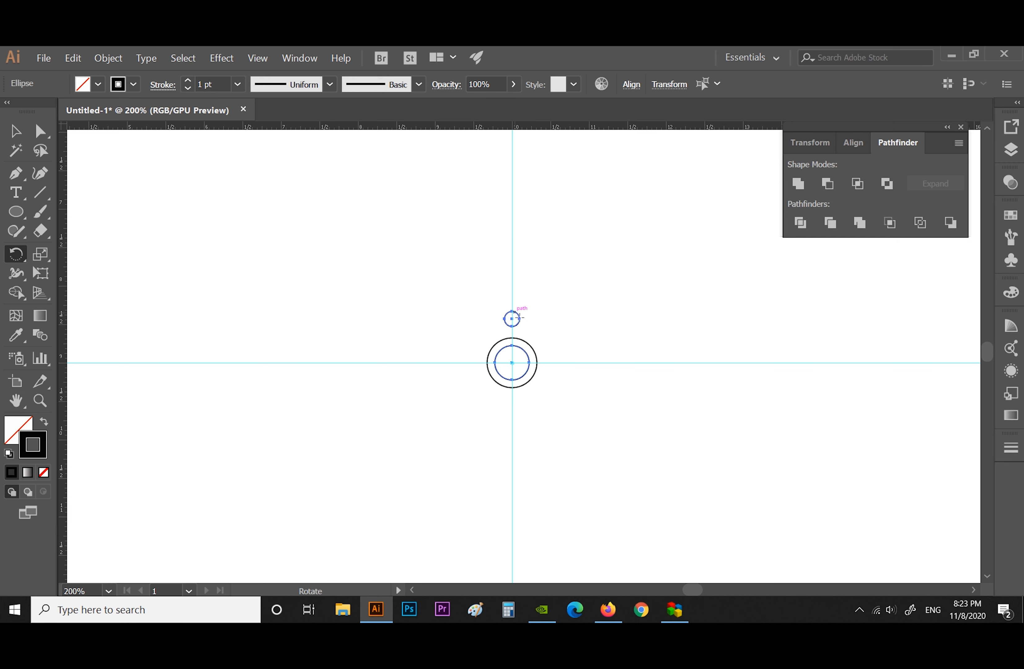
{"action": "key", "text": "ctrl+z"}
{"action": "left_click", "coordinate": [72, 58]}
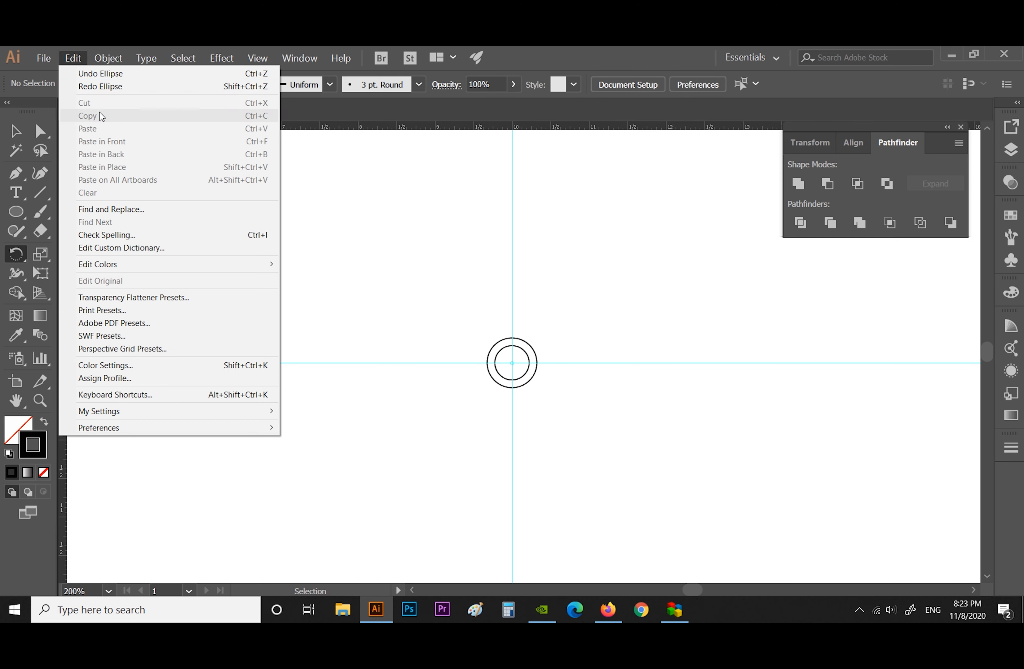
{"action": "left_click", "coordinate": [100, 86]}
{"action": "left_click", "coordinate": [518, 366], "text": "alt"}
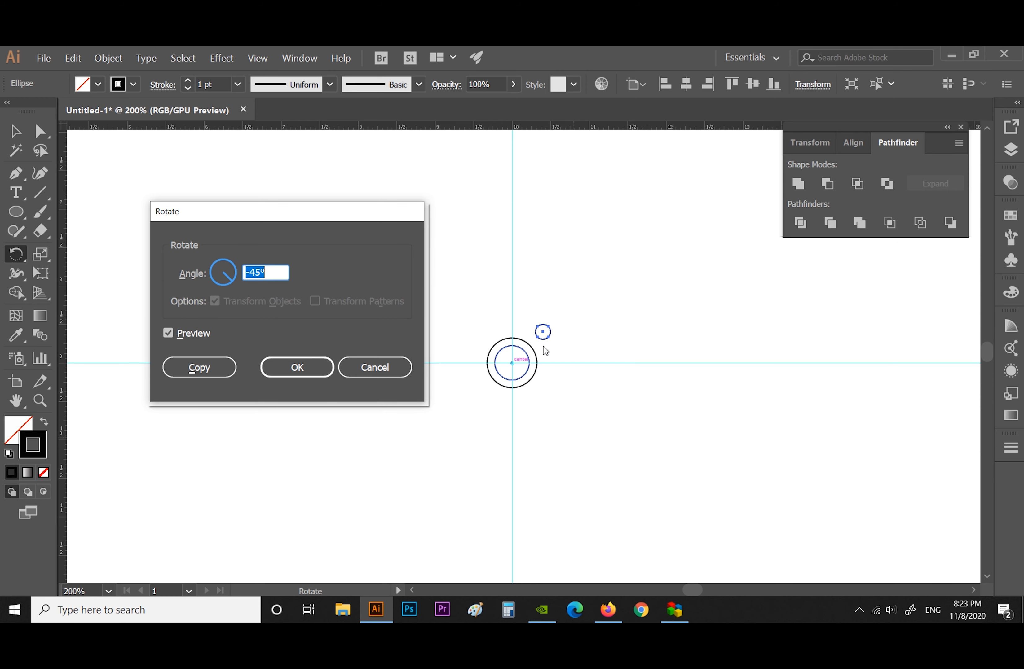
Work out the rotation angle for ten evenly spaced circles by dividing 360 by 10 in the Calculator
{"action": "left_click", "coordinate": [507, 607]}
{"action": "left_click", "coordinate": [715, 451]}
{"action": "left_click", "coordinate": [715, 416]}
{"action": "left_click", "coordinate": [663, 486]}
{"action": "left_click", "coordinate": [766, 343]}
{"action": "left_click", "coordinate": [611, 451]}
{"action": "left_click", "coordinate": [663, 488]}
{"action": "left_click", "coordinate": [767, 488]}
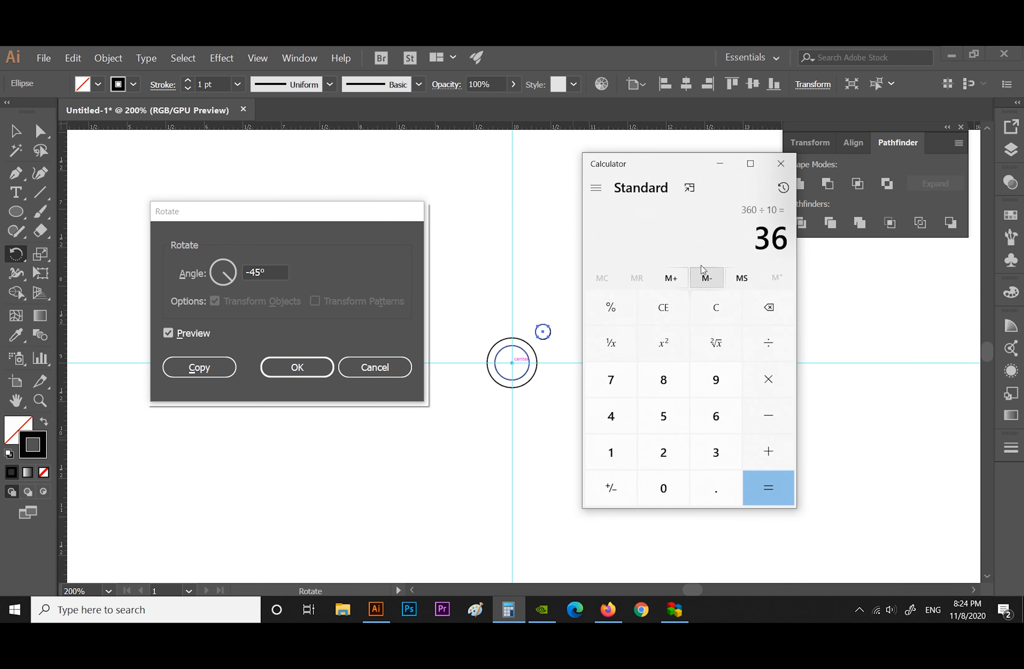
{"action": "left_click", "coordinate": [781, 163]}
Rotate a copy of the small circle by 36° and repeat the transformation eight times to complete the ring of ten
{"action": "key", "text": "BackSpace"}
{"action": "type", "text": "36"}
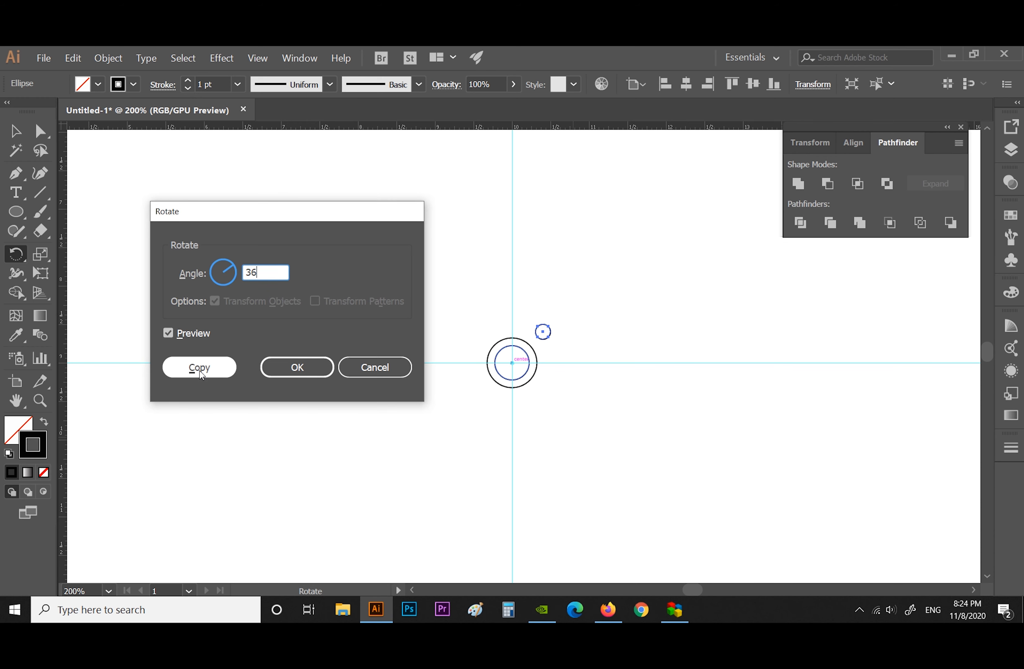
{"action": "left_click", "coordinate": [204, 372]}
{"action": "key", "text": "ctrl+d"}
{"action": "key", "text": "ctrl+d"}
{"action": "key", "text": "ctrl+d"}
{"action": "key", "text": "ctrl+d"}
{"action": "key", "text": "ctrl+d"}
{"action": "key", "text": "ctrl+d"}
{"action": "key", "text": "ctrl+d"}
{"action": "key", "text": "ctrl+d"}
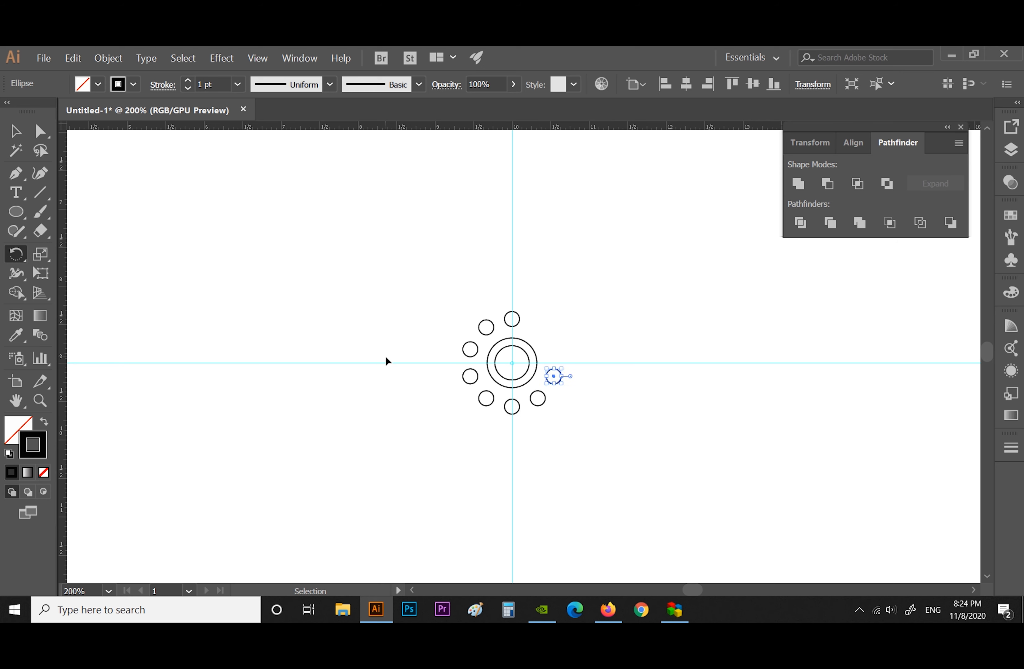
{"action": "left_click", "coordinate": [16, 131]}
{"action": "left_click", "coordinate": [218, 285]}
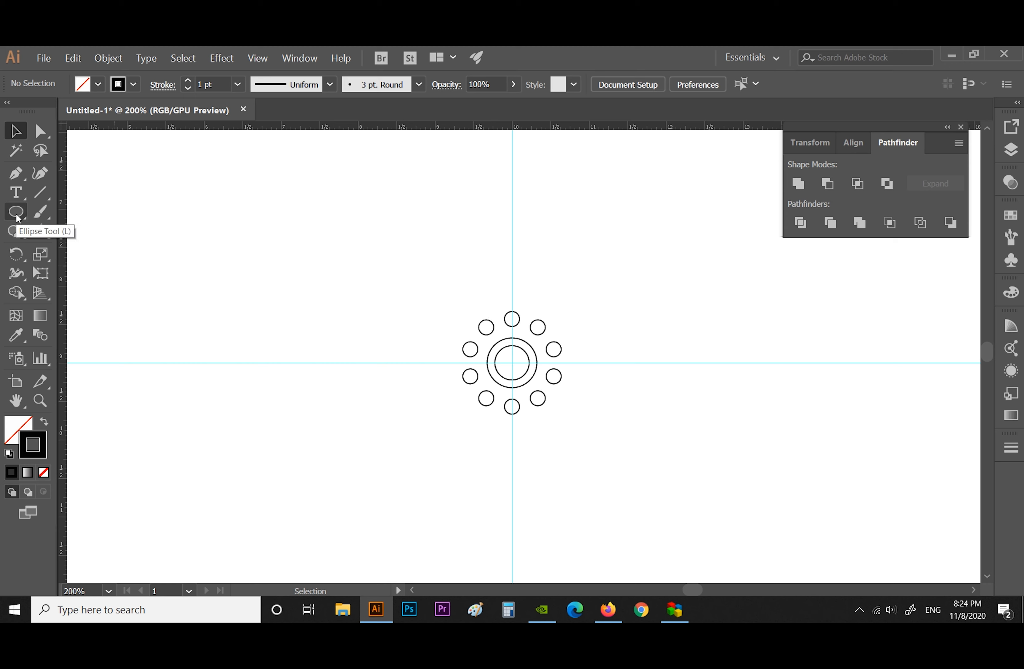
Draw a tall narrow rectangle left of the ring and make it a spike by adding a top midpoint anchor and deleting both top corners
{"action": "left_click_drag", "start_coordinate": [18, 218], "coordinate": [126, 213]}
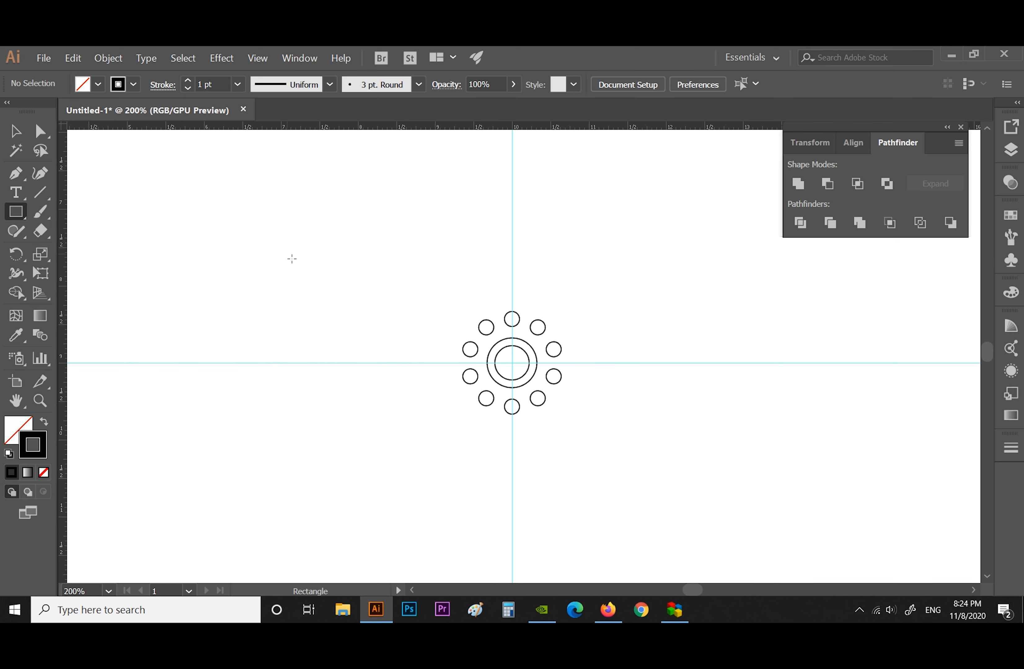
{"action": "left_click_drag", "start_coordinate": [287, 248], "coordinate": [303, 362]}
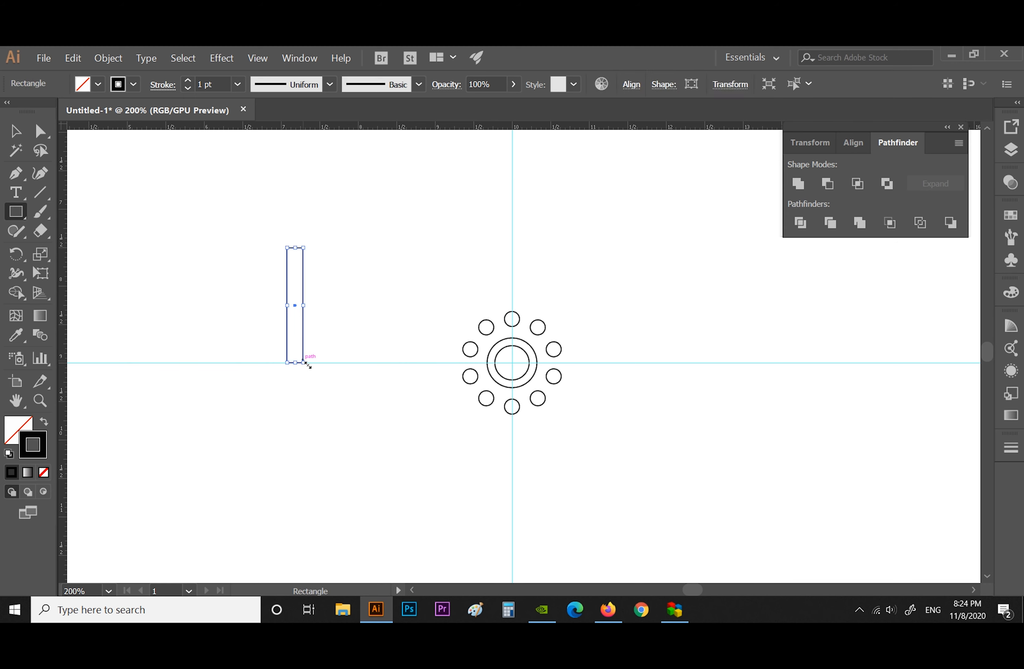
{"action": "left_click", "coordinate": [17, 172]}
{"action": "scroll", "coordinate": [310, 245], "scroll_direction": "up", "scroll_amount": 4}
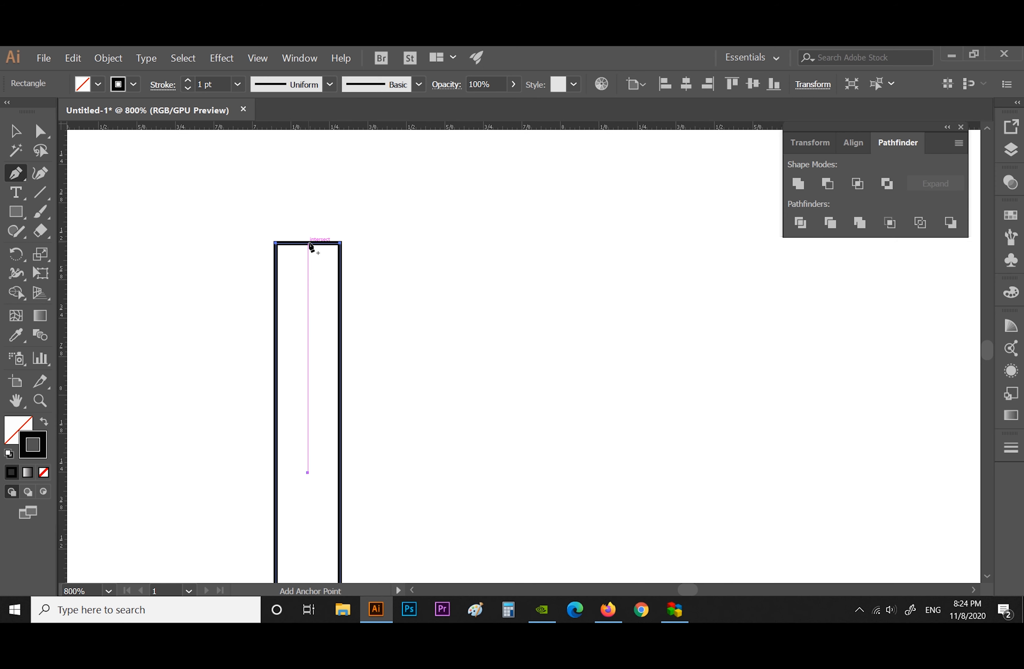
{"action": "left_click", "coordinate": [310, 243]}
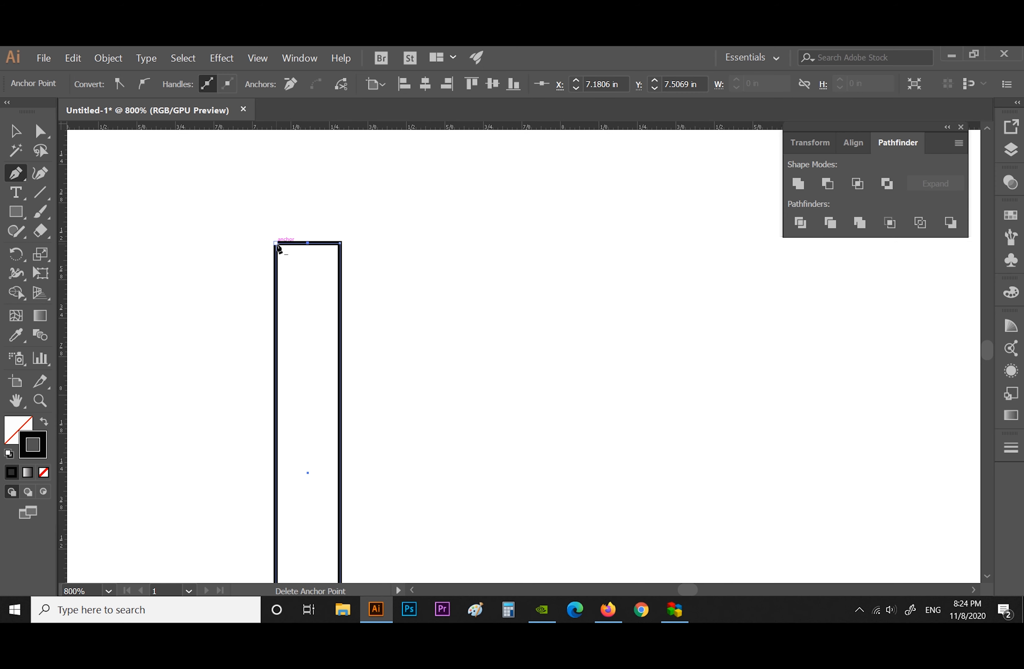
{"action": "left_click", "coordinate": [276, 244]}
{"action": "left_click", "coordinate": [340, 243]}
Round both bottom corners of the spike fully and deselect it
{"action": "scroll", "coordinate": [323, 248], "scroll_direction": "down", "scroll_amount": 2}
{"action": "scroll", "coordinate": [320, 250], "scroll_direction": "down", "scroll_amount": 2}
{"action": "scroll", "coordinate": [316, 254], "scroll_direction": "down", "scroll_amount": 2}
{"action": "left_click", "coordinate": [40, 131]}
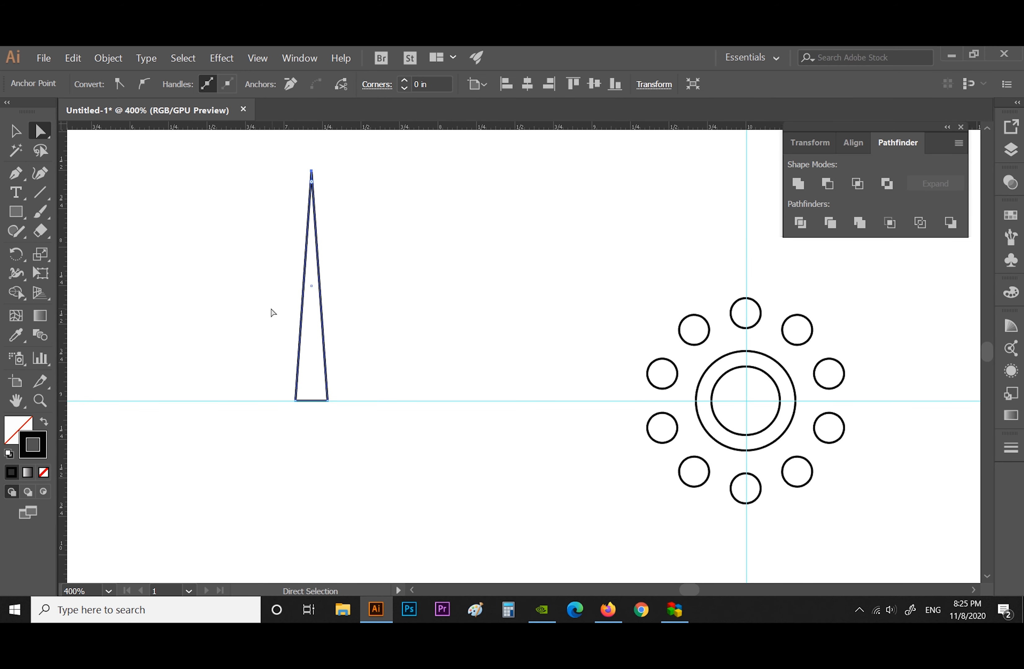
{"action": "left_click_drag", "start_coordinate": [278, 390], "coordinate": [358, 423]}
{"action": "left_click_drag", "start_coordinate": [306, 398], "coordinate": [311, 381]}
{"action": "left_click", "coordinate": [240, 353]}
Tilt the spike slightly clockwise and move it above the ring, near the gap right of the top circle
{"action": "scroll", "coordinate": [240, 319], "scroll_direction": "down", "scroll_amount": 1}
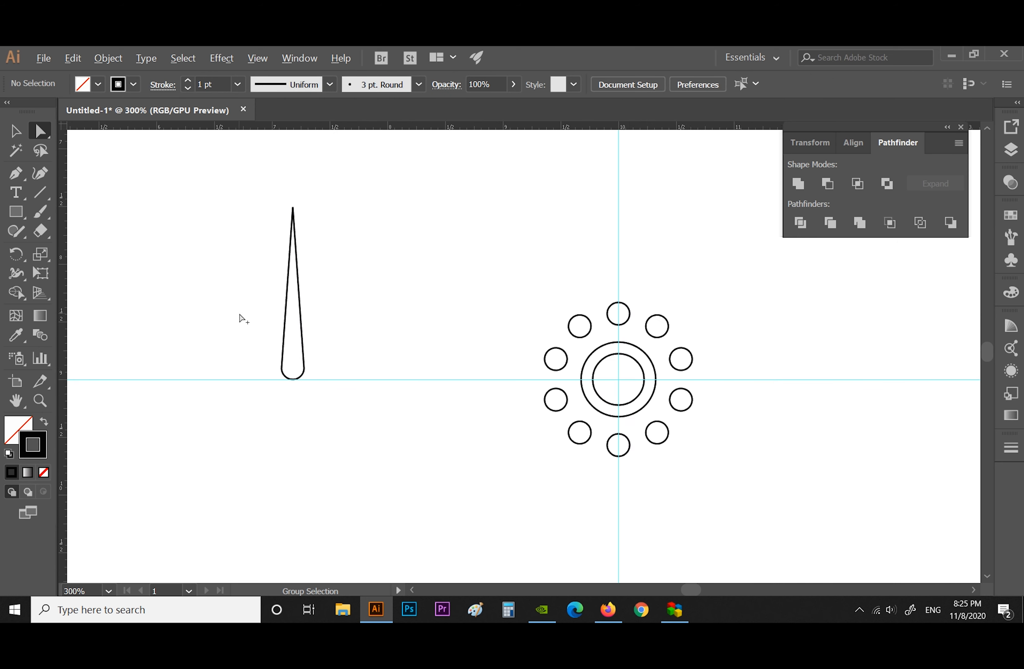
{"action": "scroll", "coordinate": [241, 318], "scroll_direction": "down", "scroll_amount": 1}
{"action": "left_click_drag", "start_coordinate": [253, 222], "coordinate": [300, 371]}
{"action": "key", "text": "v"}
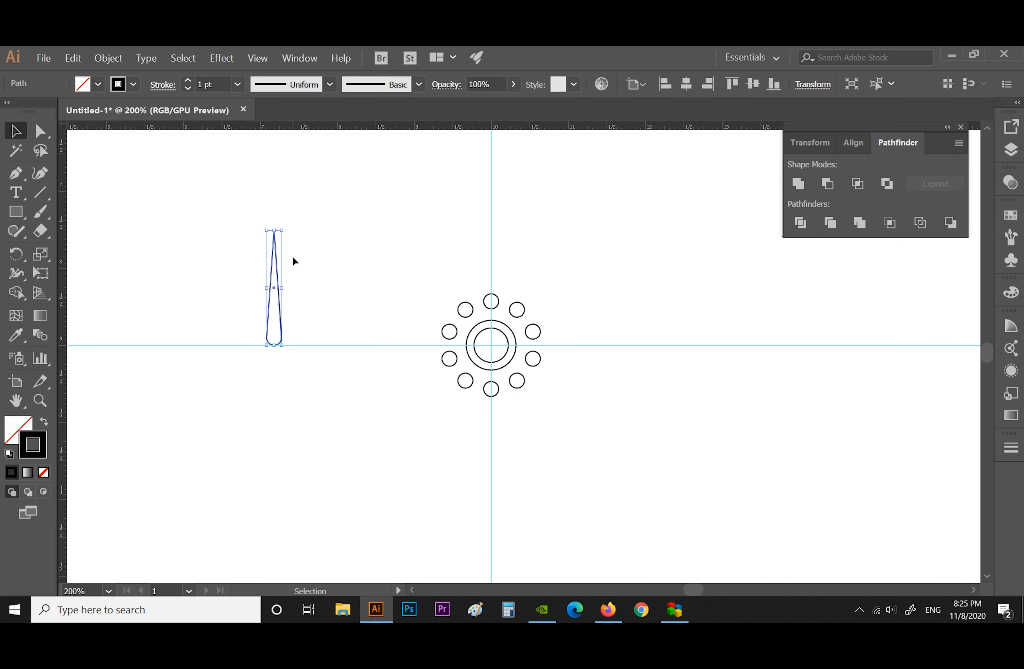
{"action": "left_click_drag", "start_coordinate": [287, 234], "coordinate": [286, 261]}
{"action": "left_click", "coordinate": [279, 350]}
{"action": "left_click_drag", "start_coordinate": [276, 318], "coordinate": [537, 288]}
{"action": "mouse_move", "coordinate": [516, 300]}
{"action": "left_mouse_down"}
{"action": "mouse_move", "coordinate": [501, 301]}
{"action": "mouse_move", "coordinate": [512, 283]}
{"action": "mouse_move", "coordinate": [509, 312]}
{"action": "mouse_move", "coordinate": [497, 281]}
{"action": "mouse_move", "coordinate": [520, 288]}
{"action": "mouse_move", "coordinate": [510, 306]}
{"action": "left_mouse_up"}
{"action": "left_click", "coordinate": [534, 291]}
Fine-tune the spike's tilt and position so its rounded base sits between the top circle and its right neighbor
{"action": "key", "text": "ctrl+equal"}
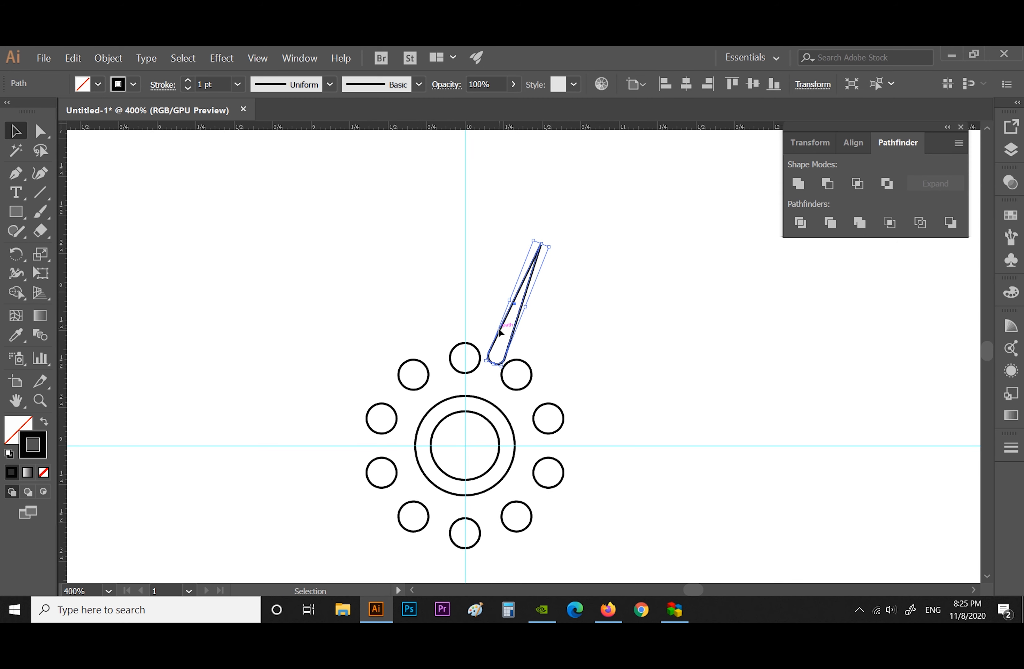
{"action": "mouse_move", "coordinate": [502, 374]}
{"action": "left_mouse_down"}
{"action": "mouse_move", "coordinate": [525, 372]}
{"action": "mouse_move", "coordinate": [507, 372]}
{"action": "left_mouse_up"}
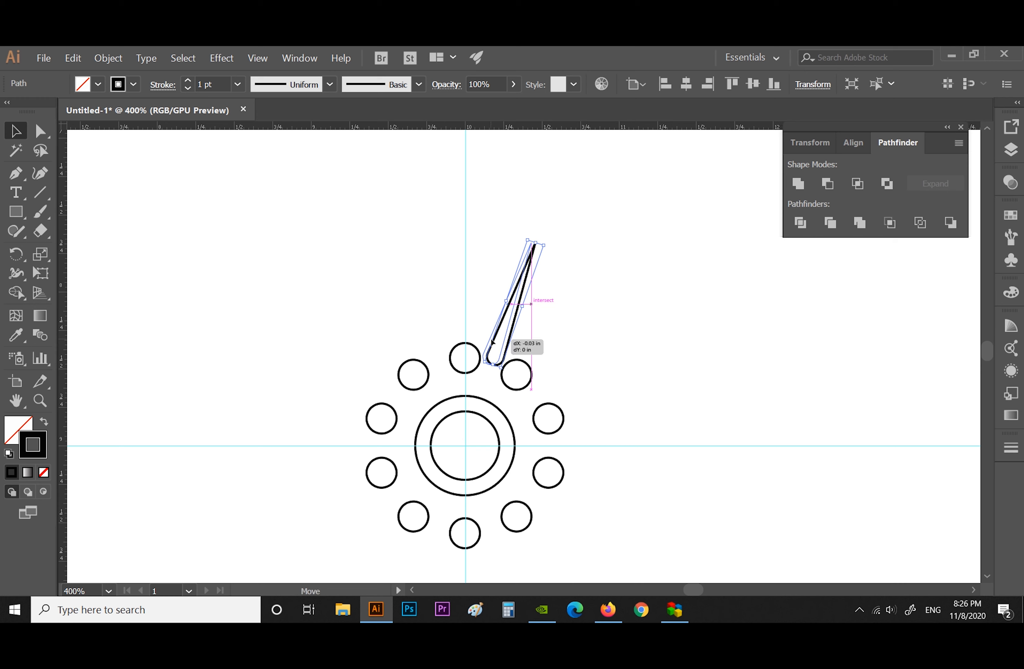
{"action": "left_click", "coordinate": [534, 341]}
{"action": "left_click_drag", "start_coordinate": [505, 360], "coordinate": [502, 360]}
{"action": "left_click", "coordinate": [582, 324]}
Select the spike and ring, rotate a copy by 36° around the guide intersection, and repeat it eight times for ten spikes
{"action": "scroll", "coordinate": [506, 321], "scroll_direction": "down", "scroll_amount": 5}
{"action": "scroll", "coordinate": [519, 354], "scroll_direction": "up", "scroll_amount": 2}
{"action": "scroll", "coordinate": [518, 341], "scroll_direction": "up", "scroll_amount": 1}
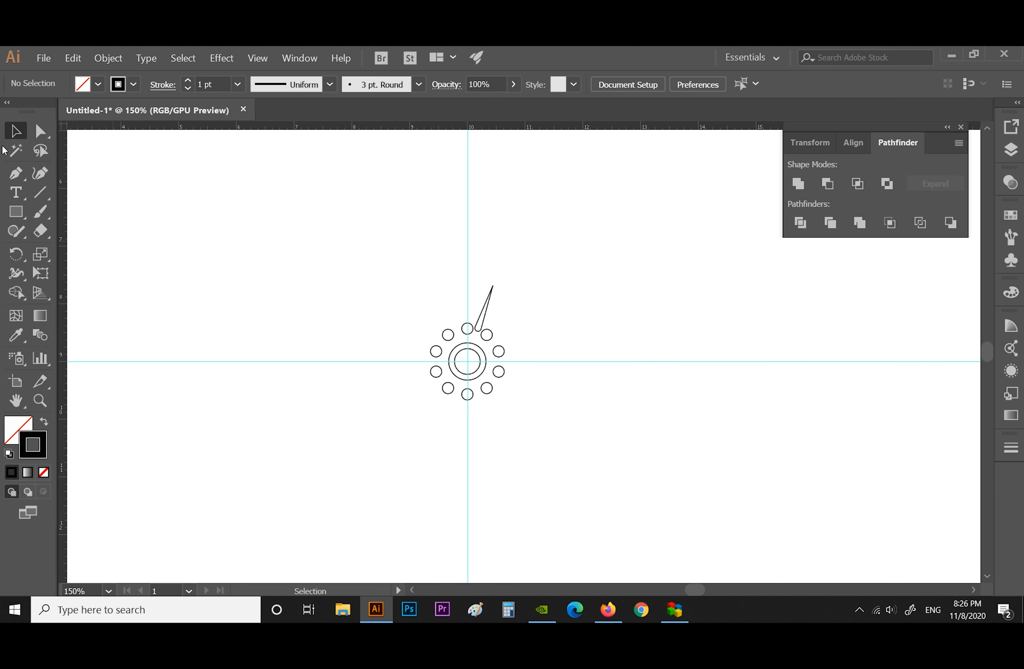
{"action": "left_click_drag", "start_coordinate": [458, 270], "coordinate": [537, 390]}
{"action": "left_click_drag", "start_coordinate": [425, 258], "coordinate": [521, 404]}
{"action": "left_click", "coordinate": [28, 255]}
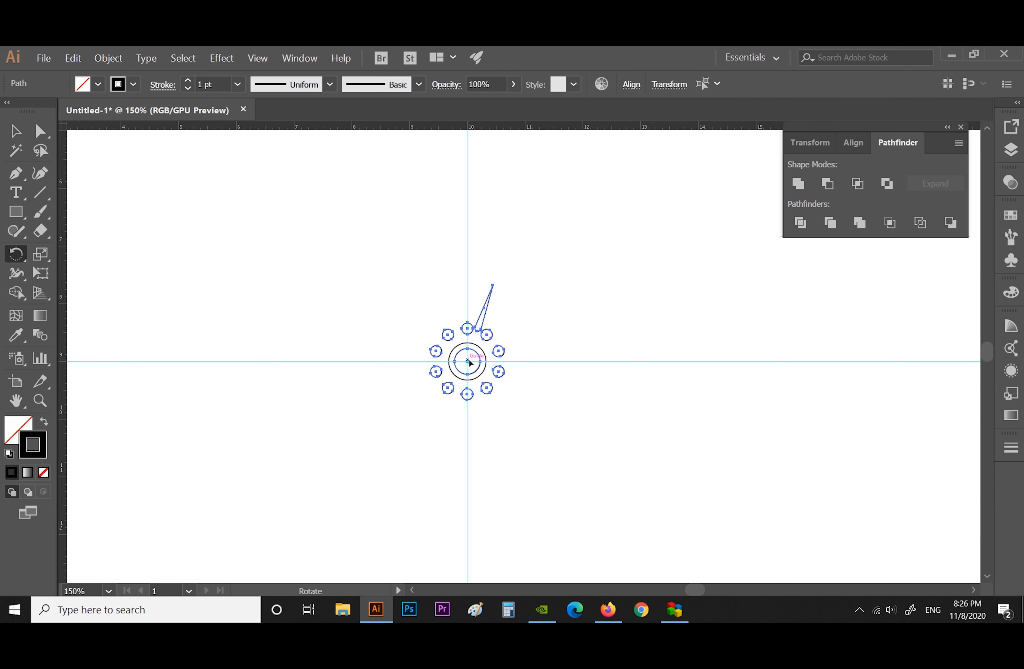
{"action": "left_click", "coordinate": [468, 362], "text": "alt"}
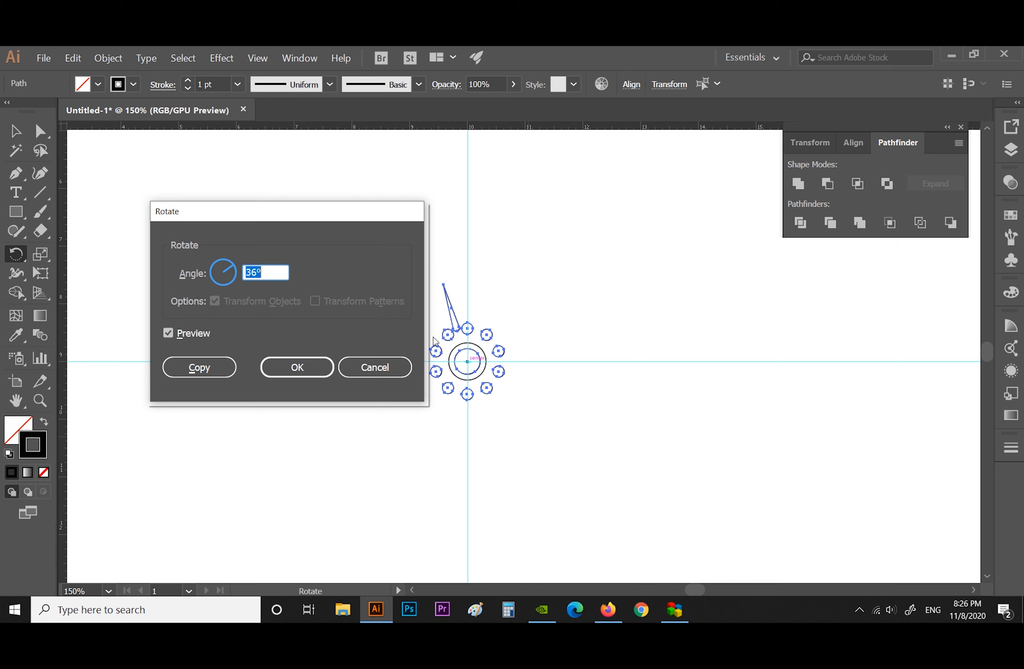
{"action": "left_click", "coordinate": [228, 369]}
{"action": "key", "text": "ctrl+d"}
{"action": "key", "text": "ctrl+d"}
{"action": "key", "text": "ctrl+d"}
{"action": "key", "text": "ctrl+d"}
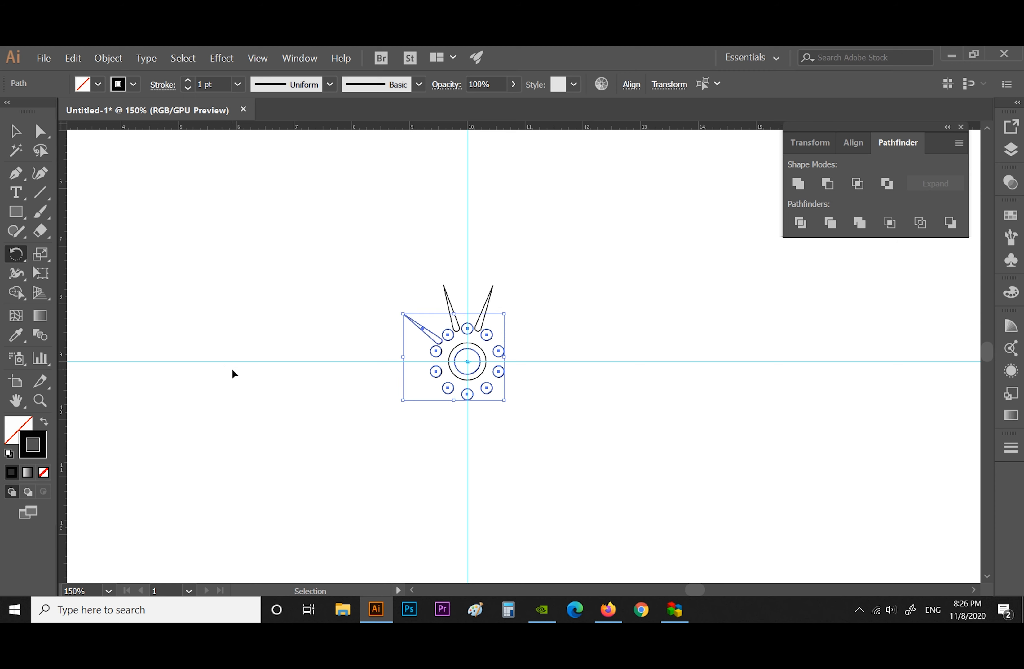
{"action": "key", "text": "ctrl+d"}
{"action": "key", "text": "ctrl+d"}
{"action": "key", "text": "ctrl+d"}
{"action": "key", "text": "ctrl+d"}
{"action": "left_click", "coordinate": [16, 132]}
{"action": "left_click", "coordinate": [251, 254]}
{"action": "left_click_drag", "start_coordinate": [556, 266], "coordinate": [311, 464]}
{"action": "left_click", "coordinate": [312, 462]}
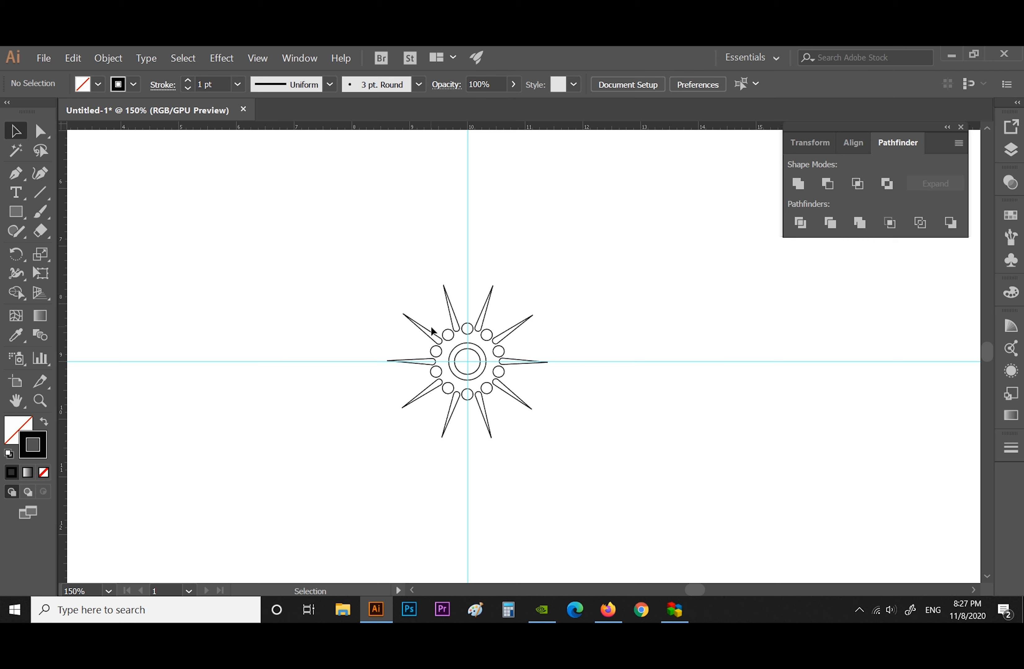
Draw a circle enclosing all spikes, centred on the guide intersection, and open the Zig Zag effect for it with preview on
{"action": "left_click_drag", "start_coordinate": [17, 212], "coordinate": [91, 252]}
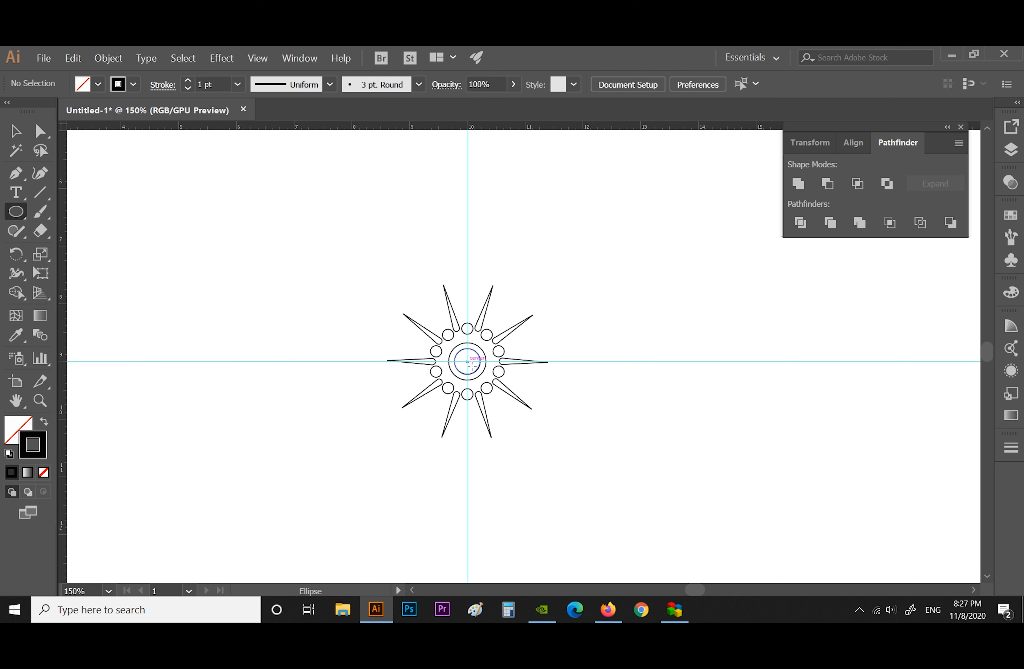
{"action": "left_click_drag", "start_coordinate": [467, 362], "coordinate": [562, 295]}
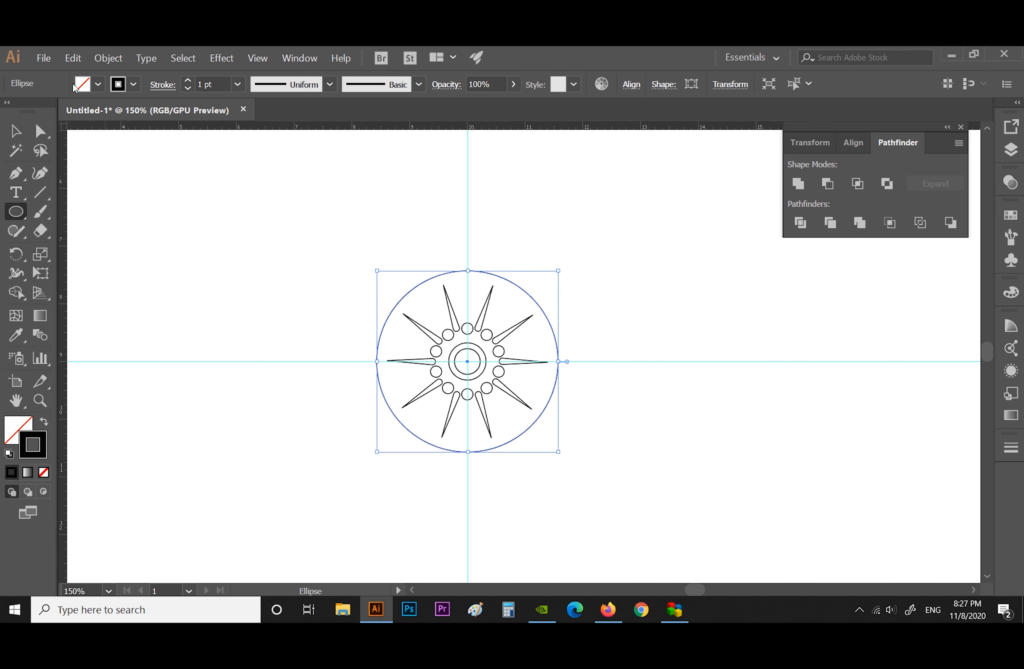
{"action": "left_click", "coordinate": [220, 58]}
{"action": "mouse_move", "coordinate": [259, 180]}
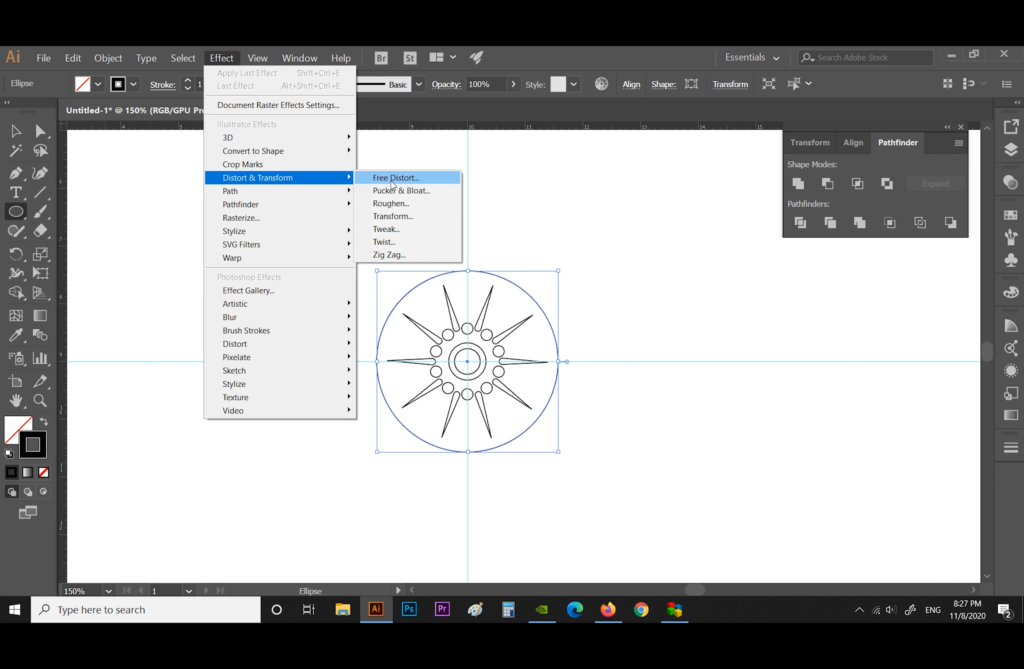
{"action": "left_click", "coordinate": [425, 255]}
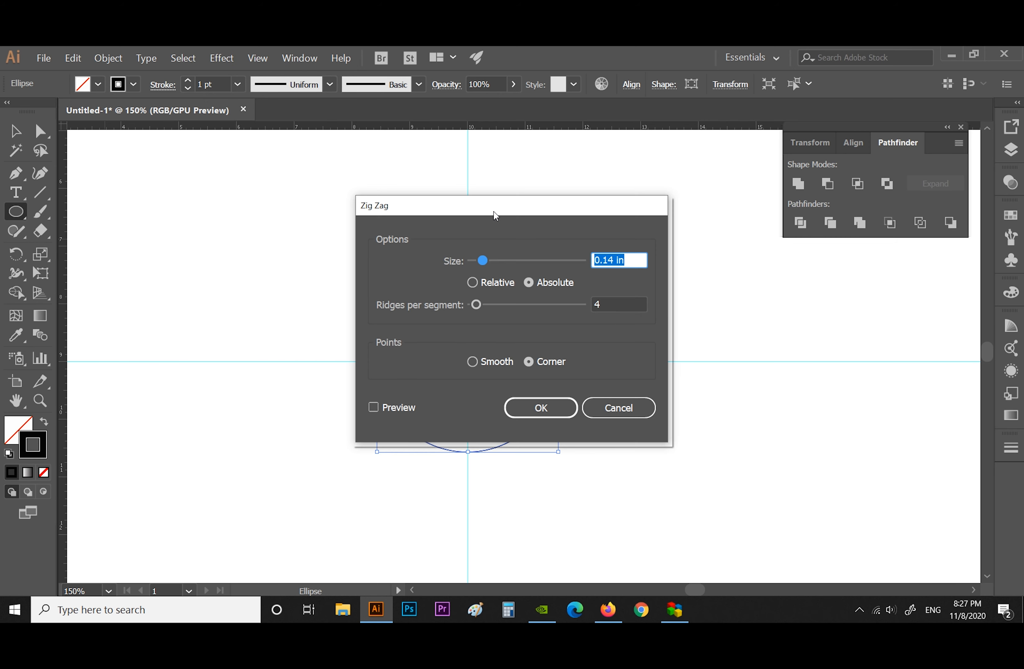
{"action": "left_click_drag", "start_coordinate": [498, 211], "coordinate": [207, 172]}
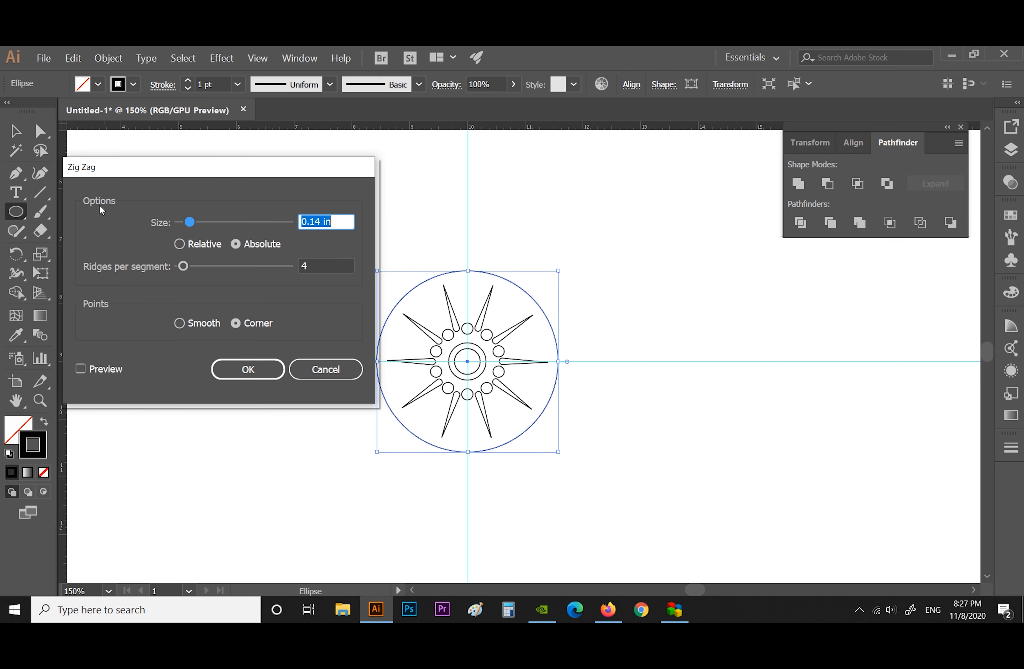
{"action": "left_click", "coordinate": [104, 369]}
{"action": "left_click_drag", "start_coordinate": [243, 171], "coordinate": [216, 163]}
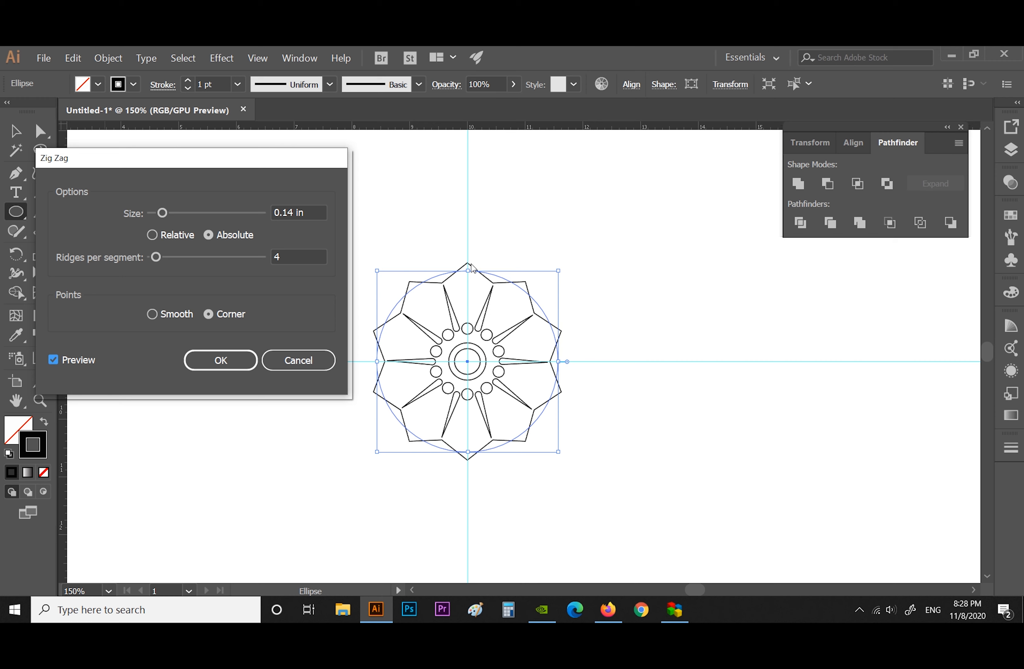
Apply the Zig Zag effect at 0.19 in absolute size with 4 ridges per segment and corner points, and deselect the outline
{"action": "left_click_drag", "start_coordinate": [162, 213], "coordinate": [168, 218]}
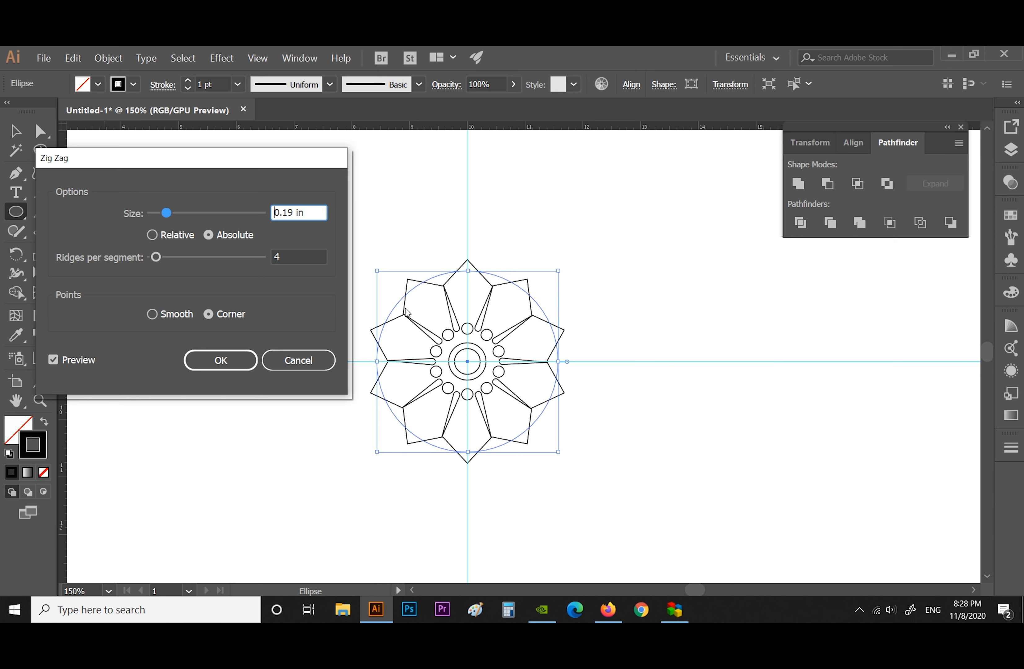
{"action": "left_click", "coordinate": [158, 259]}
{"action": "mouse_move", "coordinate": [158, 259]}
{"action": "left_mouse_down"}
{"action": "mouse_move", "coordinate": [188, 260]}
{"action": "mouse_move", "coordinate": [164, 265]}
{"action": "left_mouse_up"}
{"action": "key", "text": "BackSpace"}
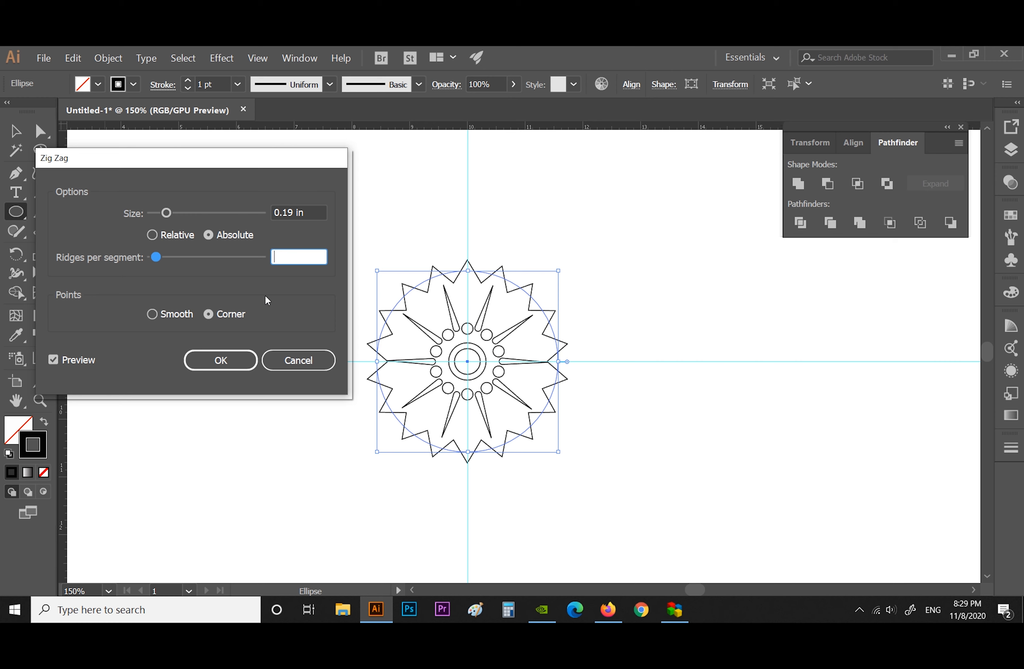
{"action": "type", "text": "4"}
{"action": "left_click", "coordinate": [232, 360]}
{"action": "left_click", "coordinate": [434, 400]}
{"action": "left_click", "coordinate": [547, 358]}
{"action": "key", "text": "v"}
{"action": "left_click", "coordinate": [482, 415]}
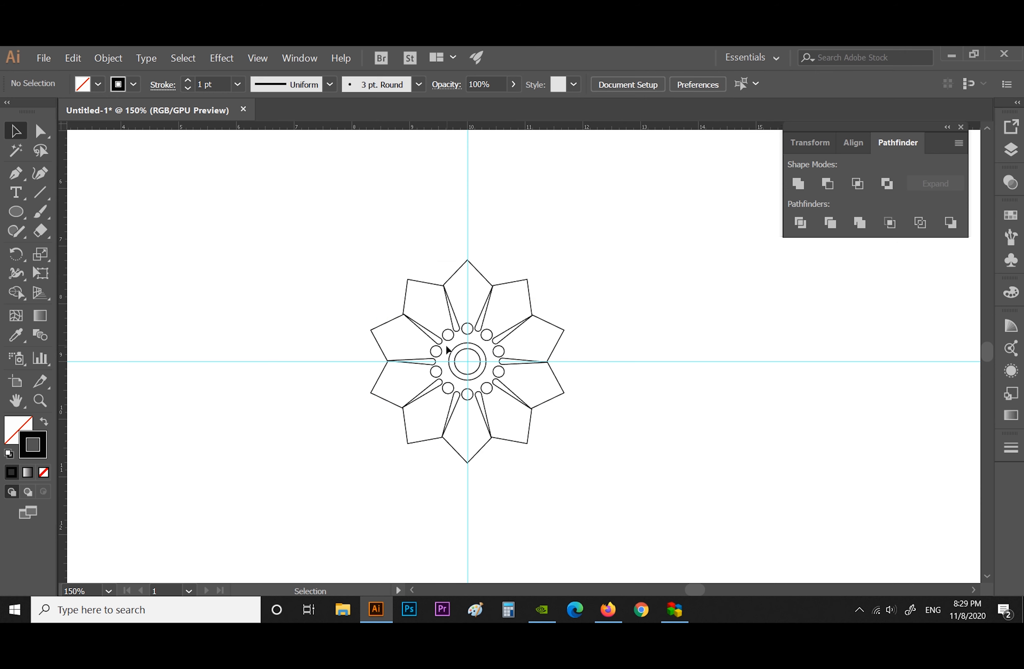
Expand the appearance of the zigzag circle into an editable ten-pointed star path and deselect it
{"action": "scroll", "coordinate": [447, 350], "scroll_direction": "down", "scroll_amount": 1}
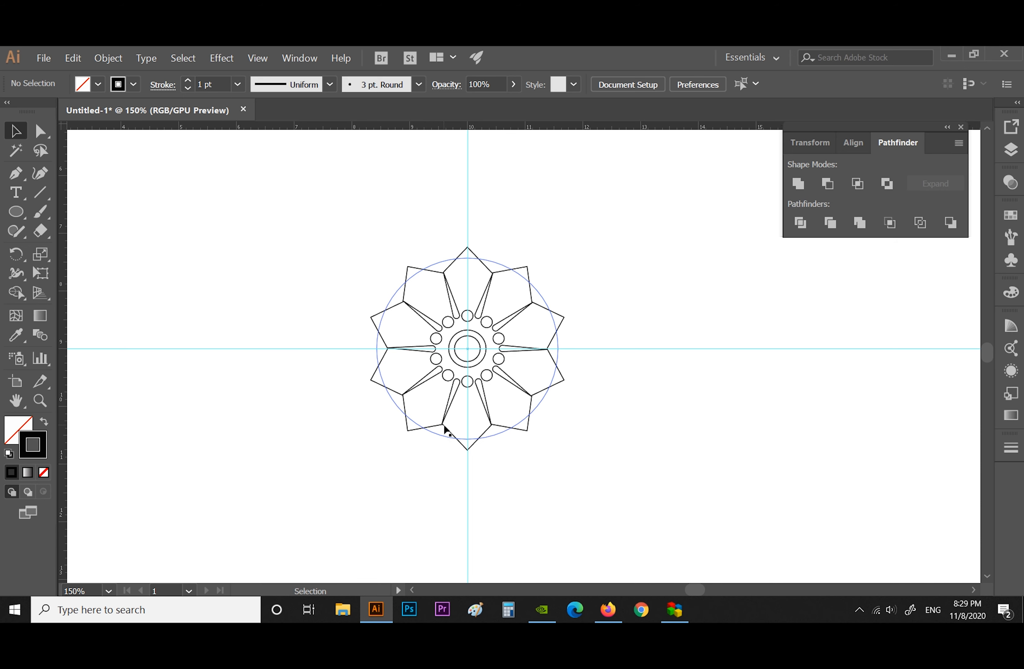
{"action": "left_click", "coordinate": [402, 295]}
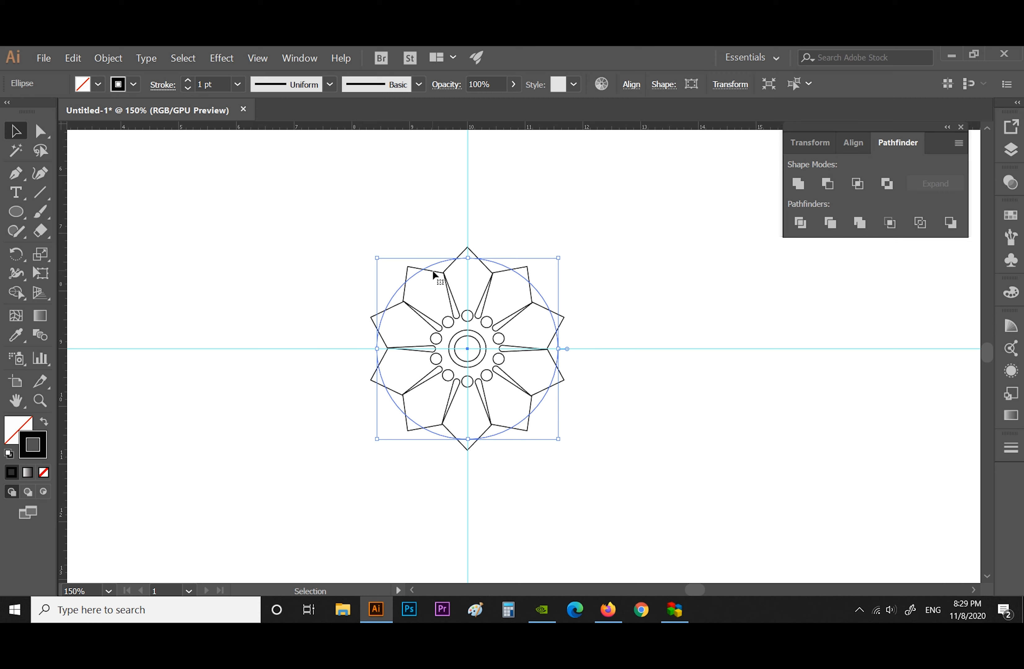
{"action": "left_click", "coordinate": [73, 58]}
{"action": "left_click", "coordinate": [105, 58]}
{"action": "left_click", "coordinate": [168, 197]}
{"action": "left_click", "coordinate": [300, 256]}
{"action": "left_click", "coordinate": [377, 314]}
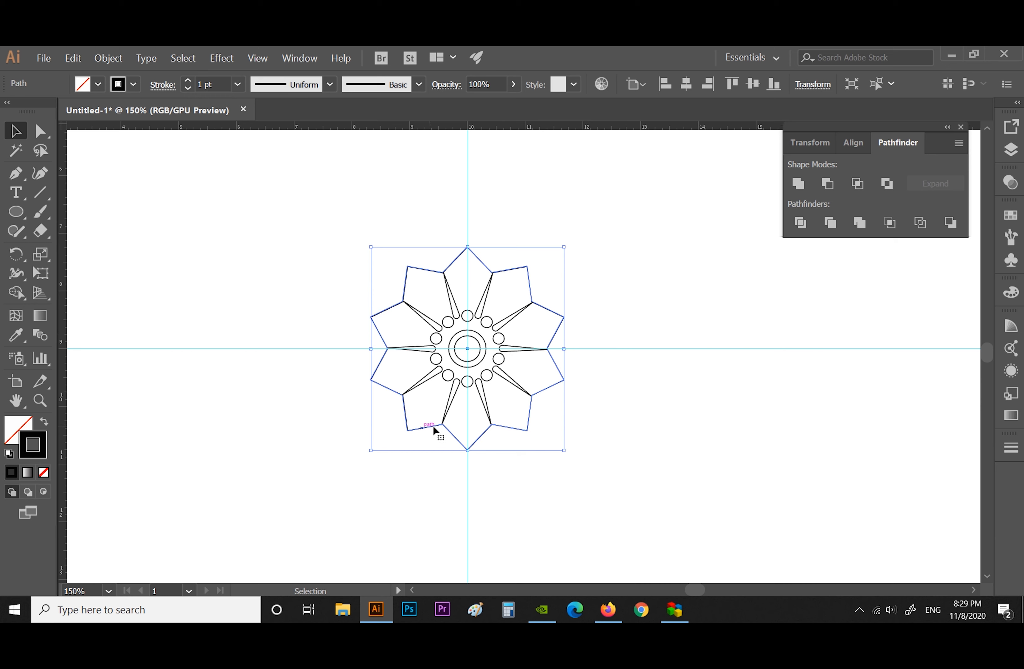
{"action": "left_click", "coordinate": [584, 398]}
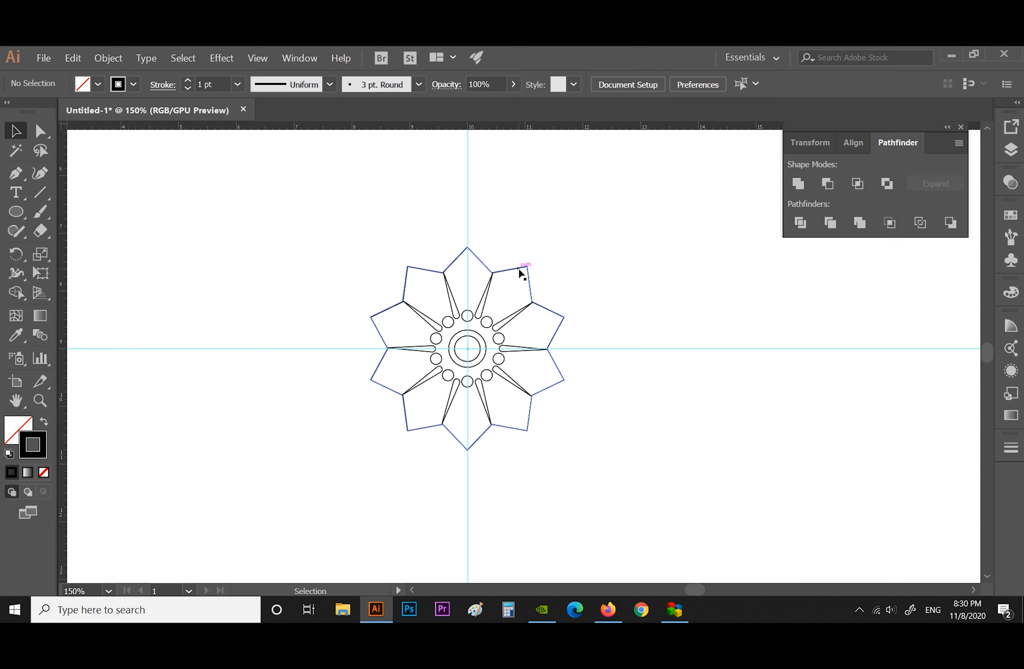
Duplicate the star outline, enlarge the copy slightly, and place it concentrically around the original as an outer border
{"action": "left_click_drag", "start_coordinate": [520, 272], "coordinate": [736, 354], "text": "alt"}
{"action": "left_click_drag", "start_coordinate": [784, 455], "coordinate": [800, 463], "text": "alt"}
{"action": "left_click_drag", "start_coordinate": [706, 315], "coordinate": [500, 270]}
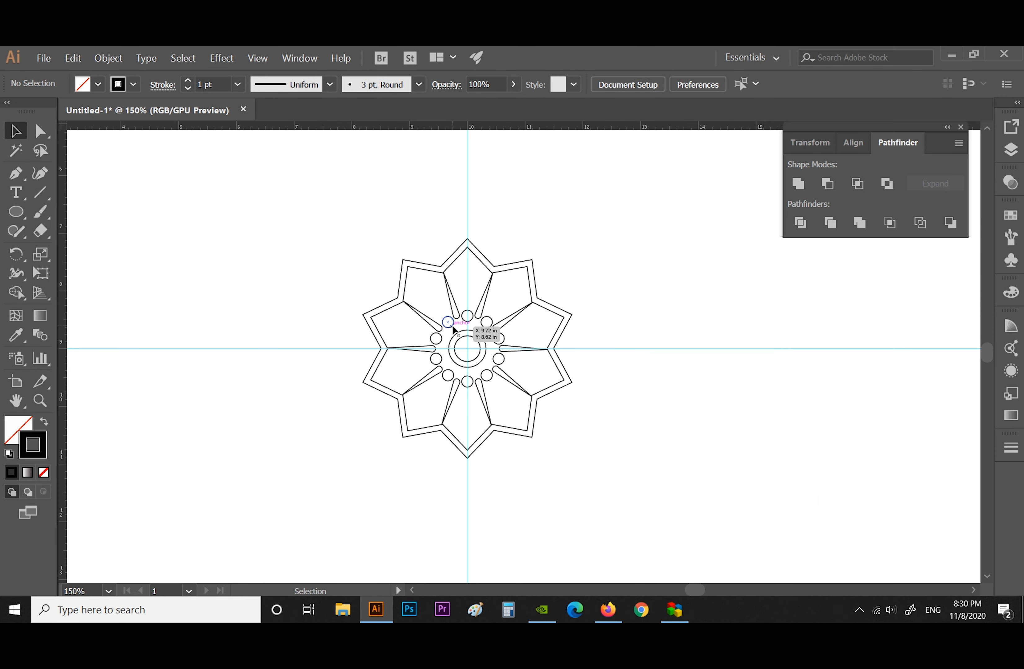
Copy a small circle from the inner ring to the outer notch just left of the star's top point
{"action": "scroll", "coordinate": [452, 327], "scroll_direction": "down", "scroll_amount": 2}
{"action": "scroll", "coordinate": [465, 347], "scroll_direction": "up", "scroll_amount": 2}
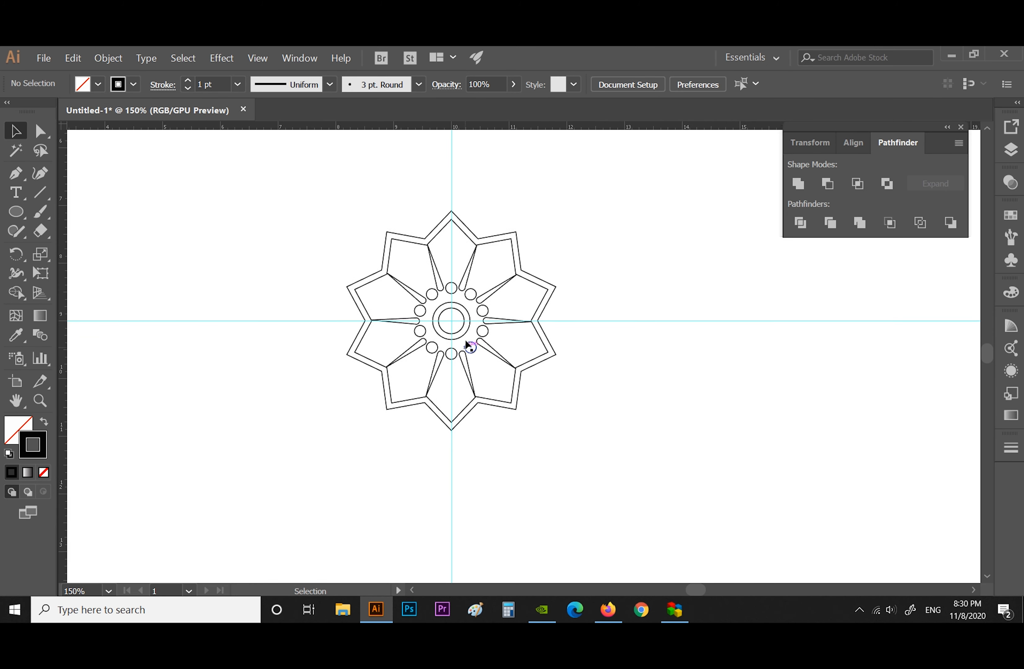
{"action": "scroll", "coordinate": [460, 328], "scroll_direction": "up", "scroll_amount": 1}
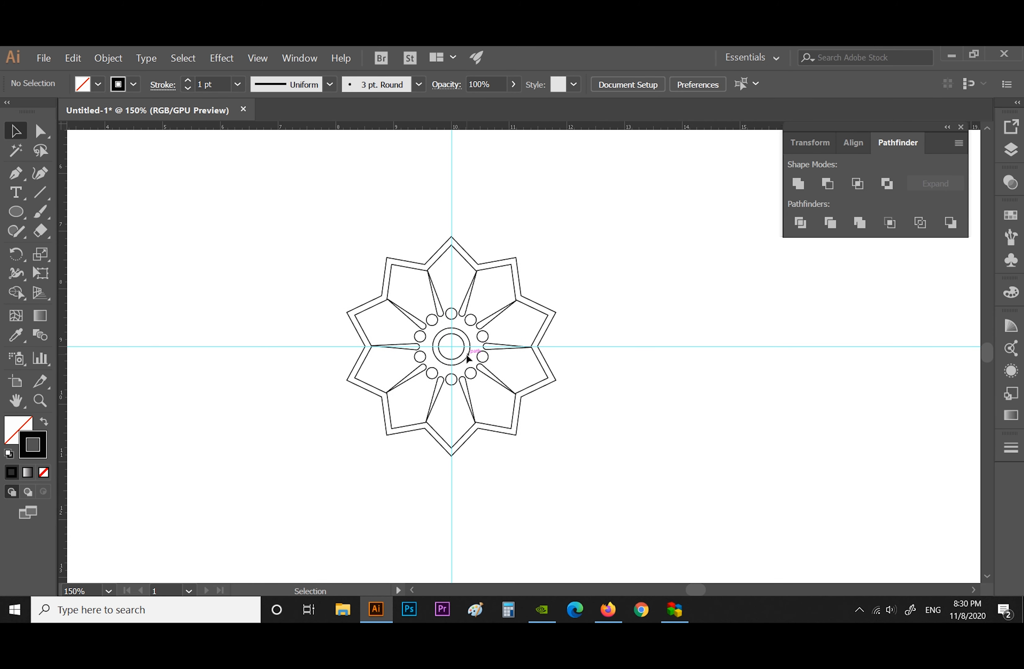
{"action": "left_click_drag", "start_coordinate": [457, 320], "coordinate": [425, 259]}
{"action": "left_click", "coordinate": [545, 233]}
Select the whole design, rotate a copy around the guide intersection, and repeat it eight times for ten outer circles
{"action": "left_click_drag", "start_coordinate": [338, 227], "coordinate": [564, 467]}
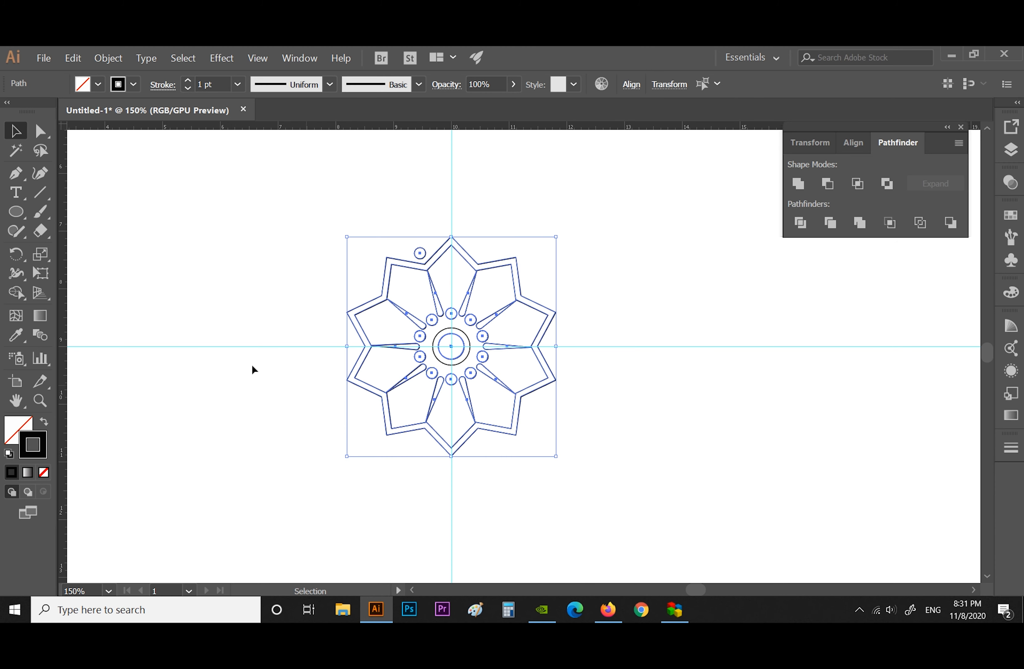
{"action": "left_click", "coordinate": [16, 257]}
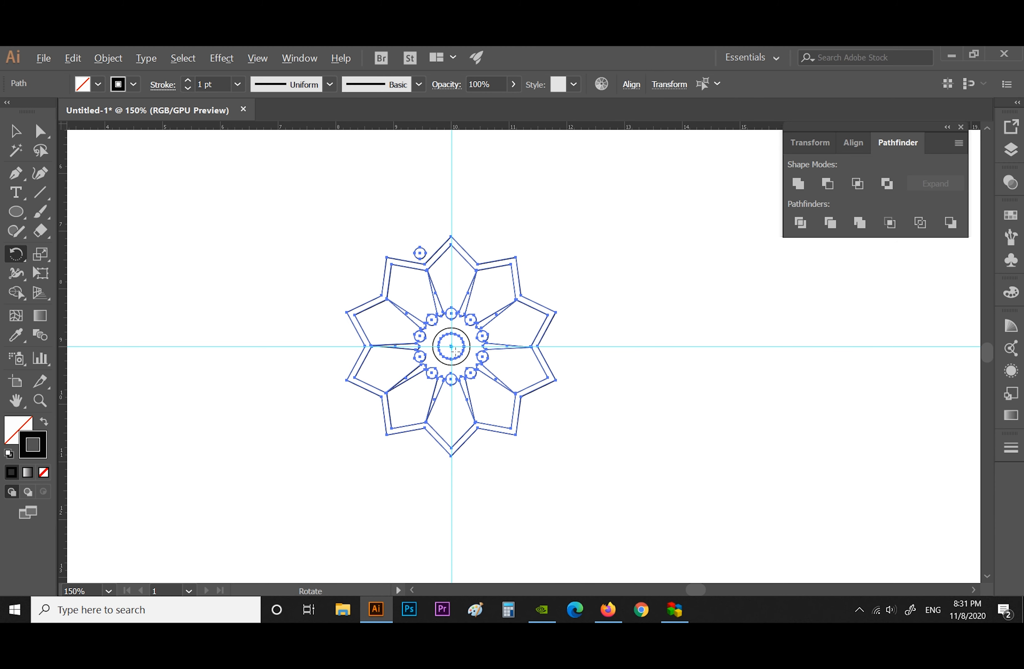
{"action": "left_click", "coordinate": [452, 346], "text": "alt"}
{"action": "left_click", "coordinate": [221, 369]}
{"action": "key", "text": "ctrl+d"}
{"action": "key", "text": "ctrl+d"}
{"action": "key", "text": "ctrl+d"}
{"action": "key", "text": "ctrl+d"}
{"action": "key", "text": "ctrl+d"}
{"action": "key", "text": "ctrl+d"}
{"action": "key", "text": "ctrl+d"}
{"action": "key", "text": "ctrl+d"}
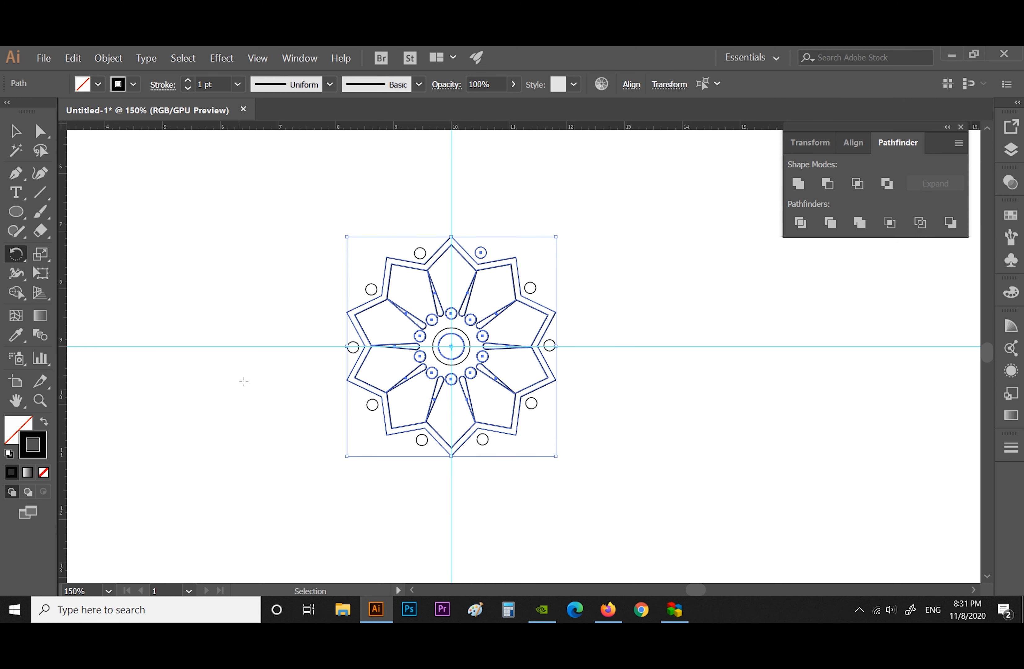
{"action": "left_click", "coordinate": [15, 130]}
{"action": "left_click", "coordinate": [182, 281]}
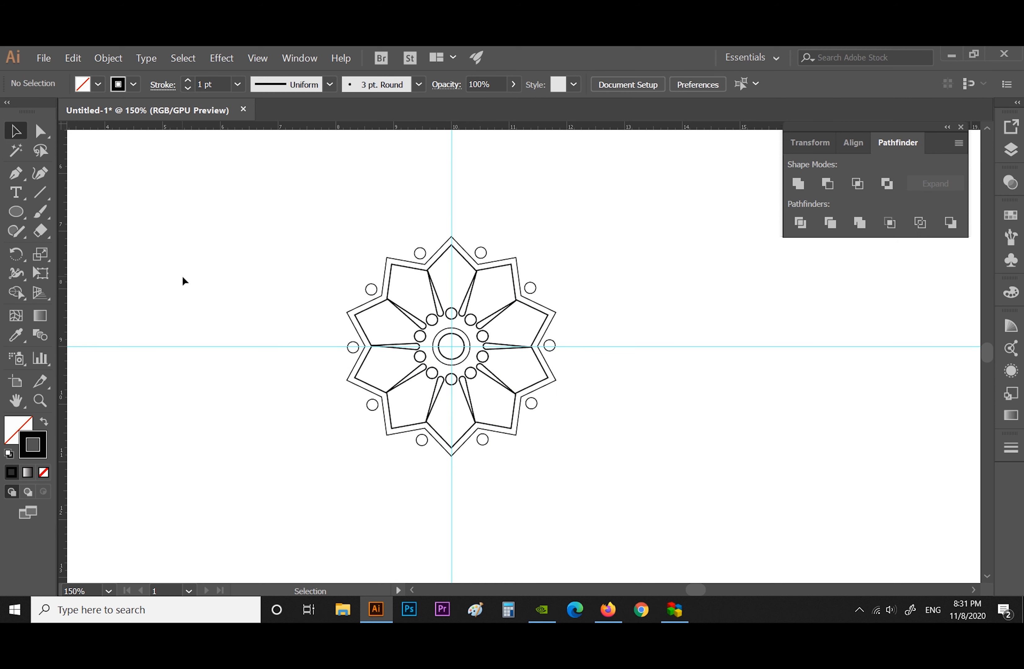
Draw two overlapping upright ellipses in the empty area left of the design, one above the other, and select both
{"action": "scroll", "coordinate": [451, 337], "scroll_direction": "down", "scroll_amount": 2}
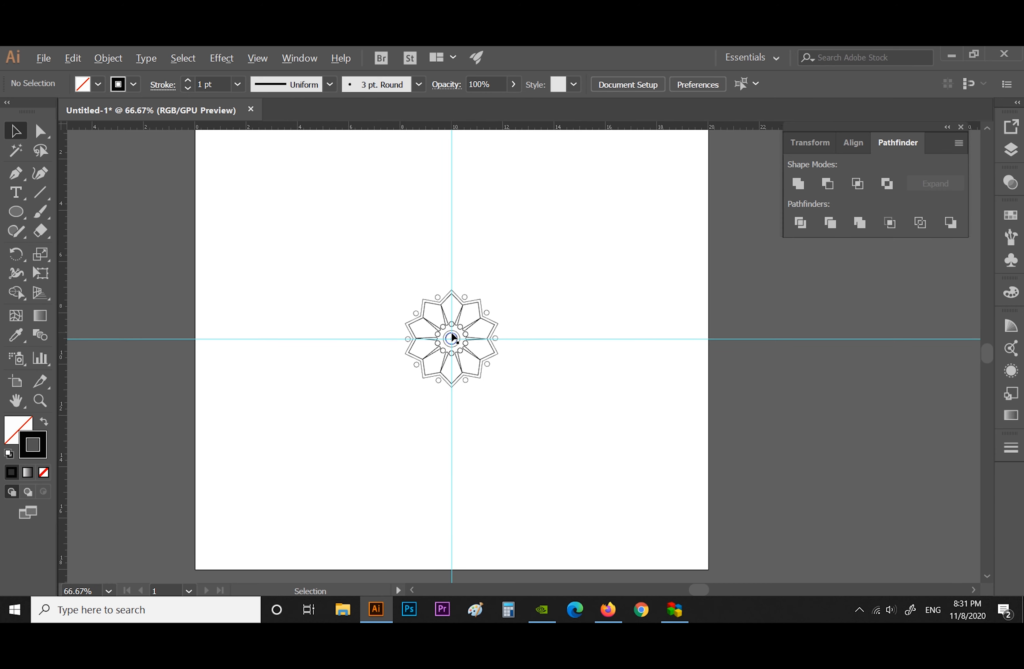
{"action": "scroll", "coordinate": [452, 337], "scroll_direction": "up", "scroll_amount": 3}
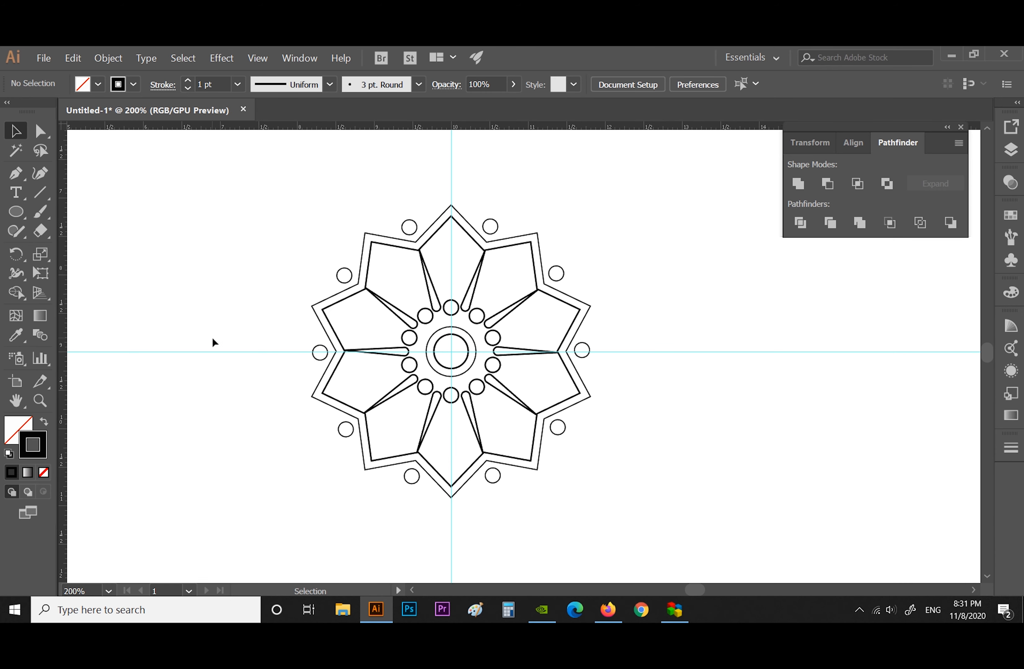
{"action": "left_click_drag", "start_coordinate": [16, 212], "coordinate": [93, 249]}
{"action": "left_click_drag", "start_coordinate": [180, 302], "coordinate": [209, 245]}
{"action": "mouse_move", "coordinate": [184, 320]}
{"action": "left_mouse_down"}
{"action": "mouse_move", "coordinate": [194, 280]}
{"action": "mouse_move", "coordinate": [209, 269]}
{"action": "left_mouse_up"}
{"action": "key", "text": "v"}
{"action": "left_click_drag", "start_coordinate": [189, 313], "coordinate": [183, 313]}
{"action": "left_click", "coordinate": [172, 257], "text": "shift"}
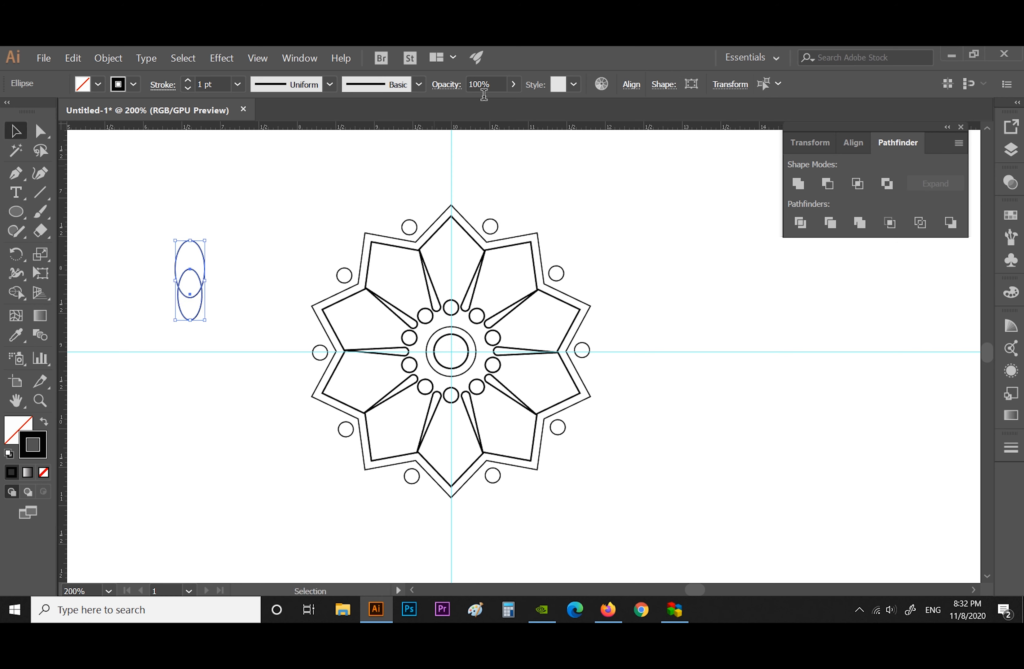
Try centring the two ellipses horizontally on the artboard, and undo the alignment
{"action": "left_click", "coordinate": [631, 84]}
{"action": "left_click", "coordinate": [498, 127]}
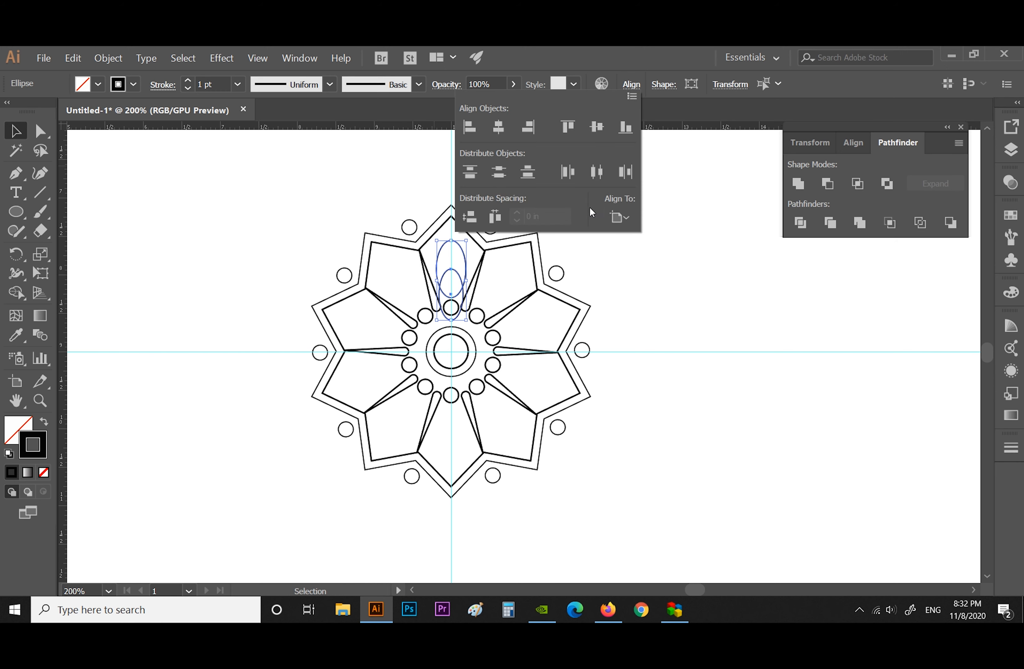
{"action": "key", "text": "Escape"}
{"action": "key", "text": "ctrl+z"}
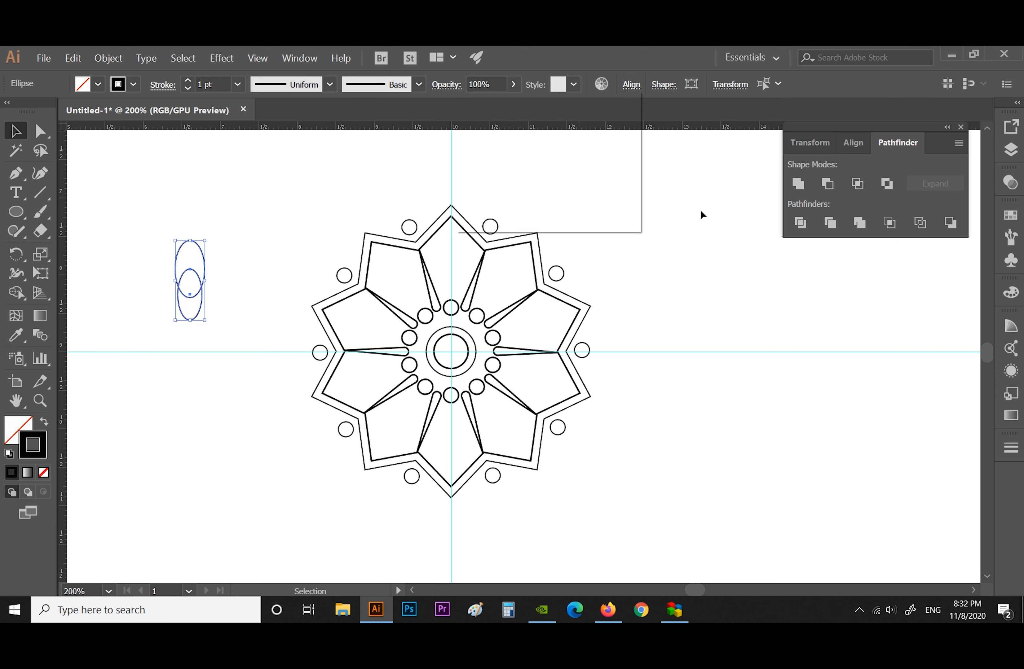
Set the alignment reference to the selection, try centring the two ellipses vertically, and undo that alignment
{"action": "left_click", "coordinate": [619, 216]}
{"action": "left_click", "coordinate": [639, 236]}
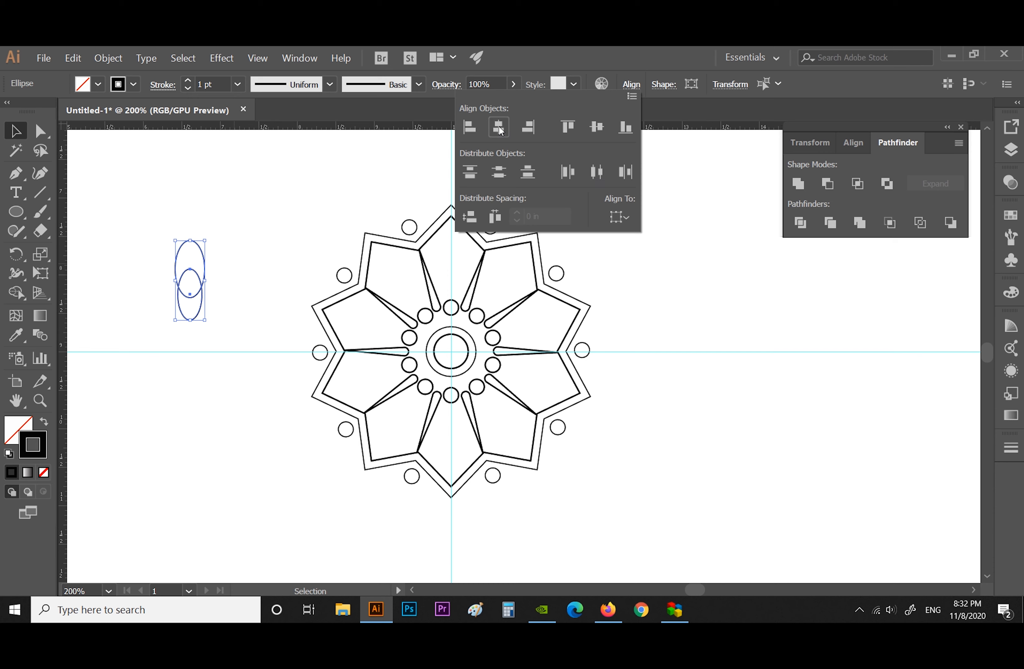
{"action": "left_click", "coordinate": [597, 127]}
{"action": "key", "text": "Escape"}
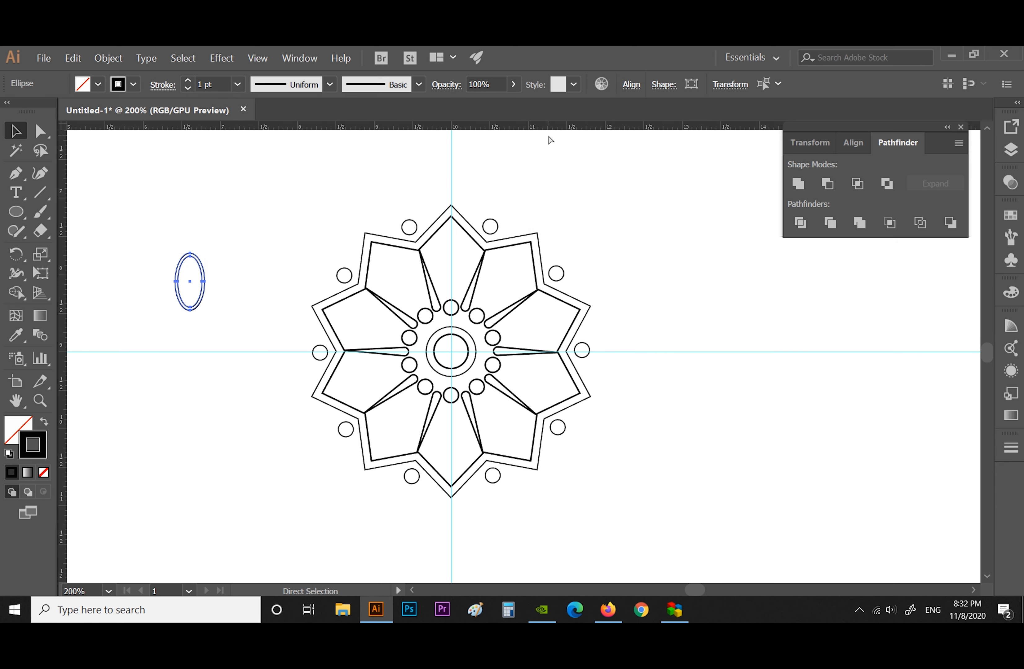
{"action": "key", "text": "ctrl+z"}
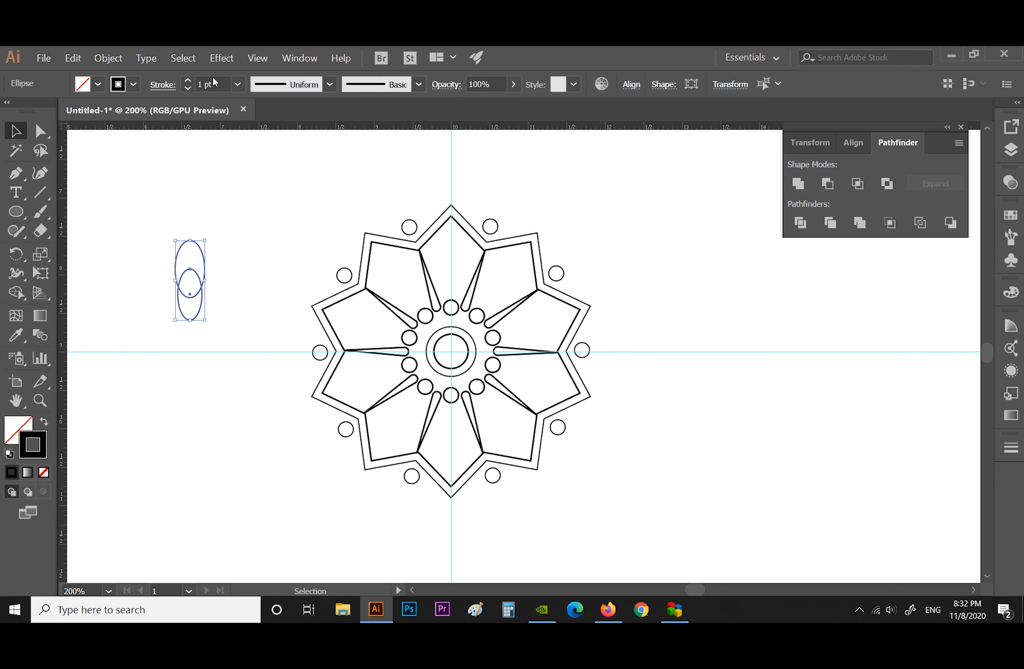
Subtract the lower ellipse from the upper with Minus Front, and place the notched petal, tilted outward, at the star's upper-left point
{"action": "left_click", "coordinate": [827, 183]}
{"action": "key", "text": "ctrl+shift+a"}
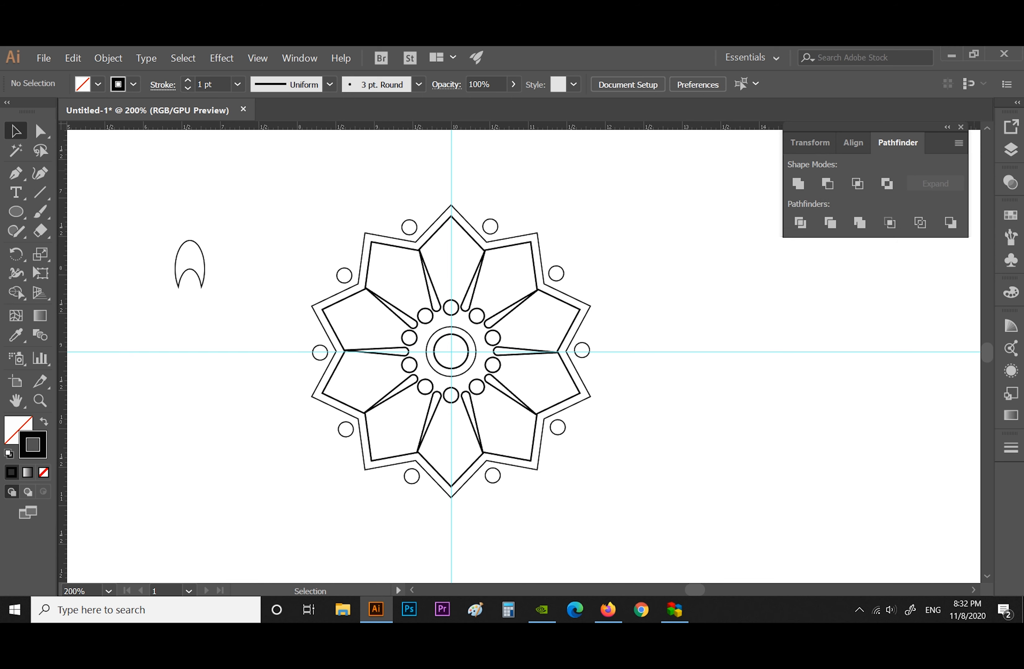
{"action": "left_click", "coordinate": [178, 285]}
{"action": "left_click_drag", "start_coordinate": [175, 293], "coordinate": [290, 298]}
{"action": "left_click", "coordinate": [202, 282]}
{"action": "left_click", "coordinate": [294, 287]}
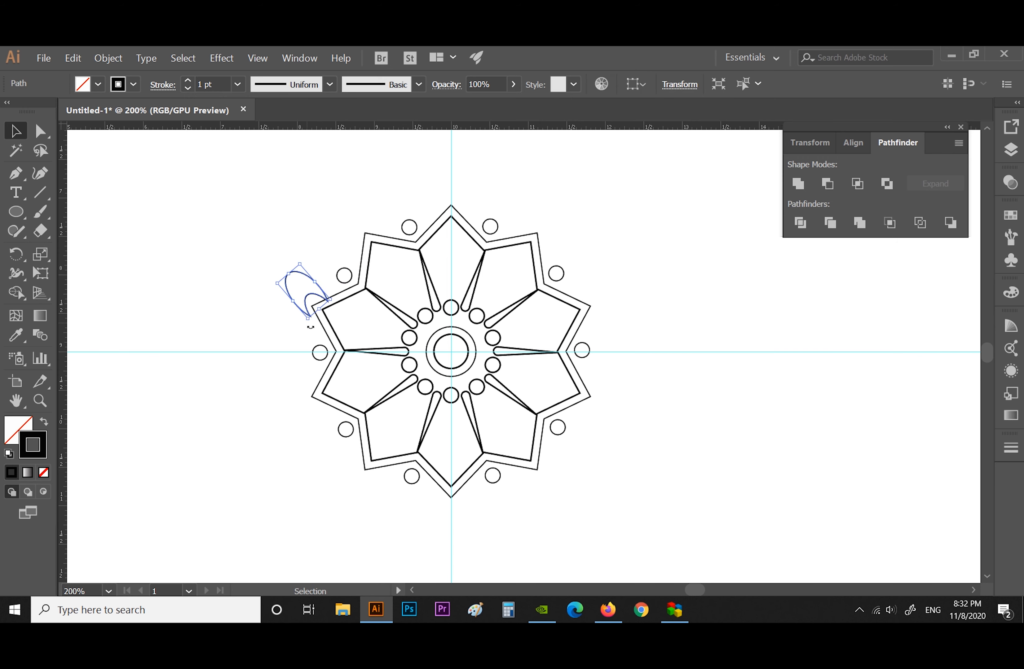
Fine-tune the petal's position and rotate it to about 65° so its notch faces the star's upper-left point
{"action": "left_click_drag", "start_coordinate": [309, 296], "coordinate": [295, 303]}
{"action": "left_click", "coordinate": [300, 302]}
{"action": "left_click", "coordinate": [299, 318]}
{"action": "scroll", "coordinate": [297, 318], "scroll_direction": "up", "scroll_amount": 4}
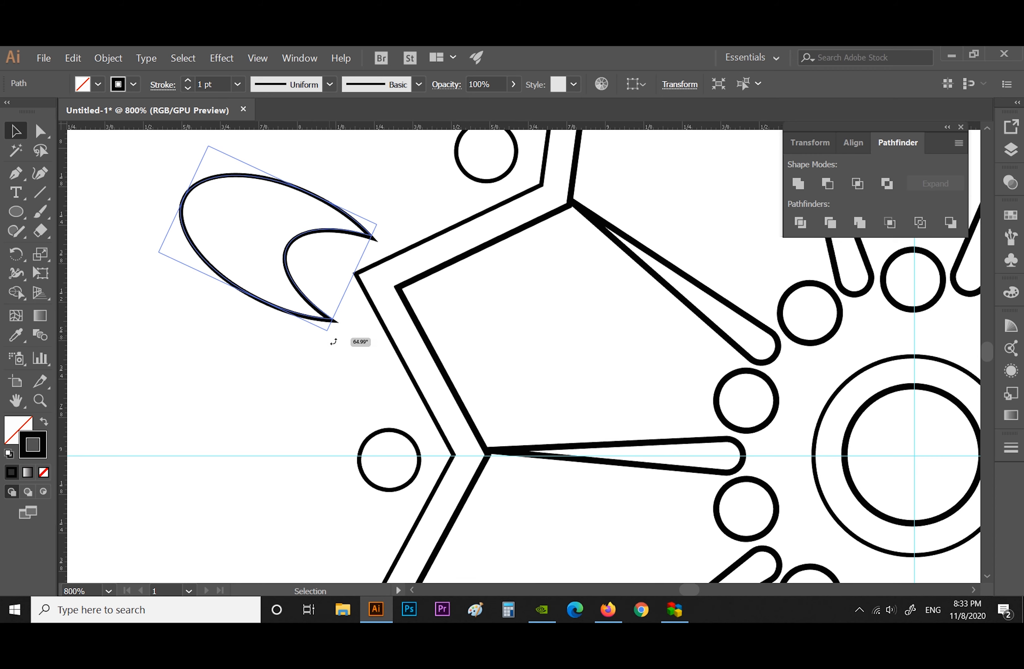
{"action": "left_click", "coordinate": [325, 349]}
{"action": "scroll", "coordinate": [325, 348], "scroll_direction": "down", "scroll_amount": 4}
{"action": "scroll", "coordinate": [324, 345], "scroll_direction": "down", "scroll_amount": 1}
{"action": "left_click", "coordinate": [316, 306]}
Select the petal with the design, rotate a copy around the guide intersection, and repeat it eight times for ten outer petals
{"action": "left_click_drag", "start_coordinate": [224, 247], "coordinate": [658, 457]}
{"action": "left_click", "coordinate": [235, 269]}
{"action": "left_click_drag", "start_coordinate": [236, 269], "coordinate": [545, 481]}
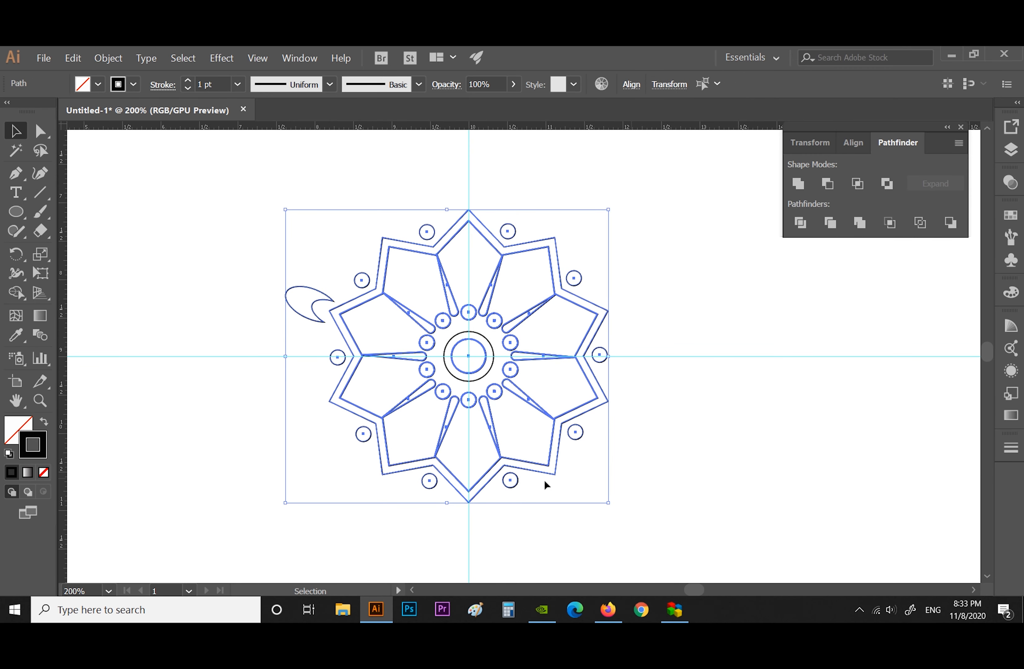
{"action": "left_click", "coordinate": [15, 253]}
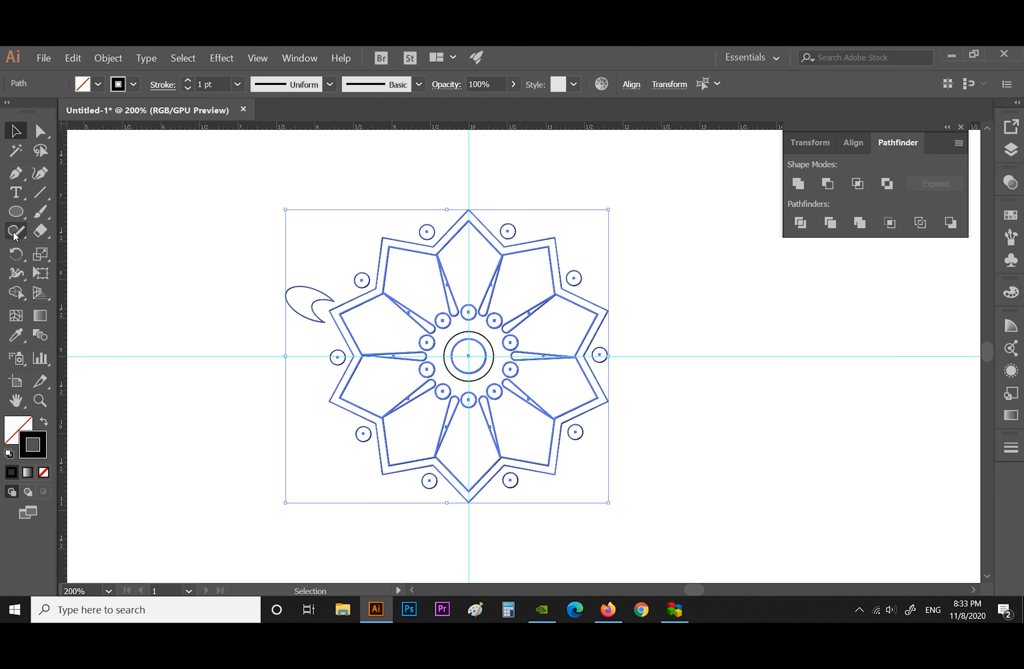
{"action": "left_click", "coordinate": [474, 359], "text": "alt"}
{"action": "left_click", "coordinate": [201, 372]}
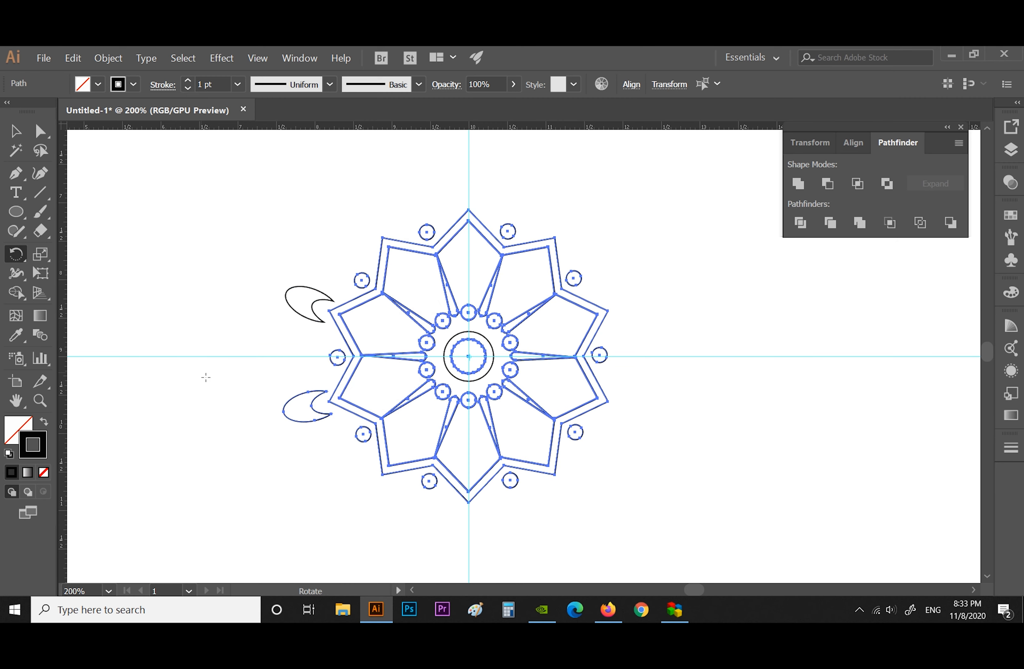
{"action": "key", "text": "ctrl+d"}
{"action": "key", "text": "ctrl+d"}
{"action": "key", "text": "ctrl+d"}
{"action": "key", "text": "ctrl+d"}
{"action": "key", "text": "ctrl+d"}
{"action": "key", "text": "ctrl+d"}
{"action": "key", "text": "ctrl+d"}
{"action": "key", "text": "ctrl+d"}
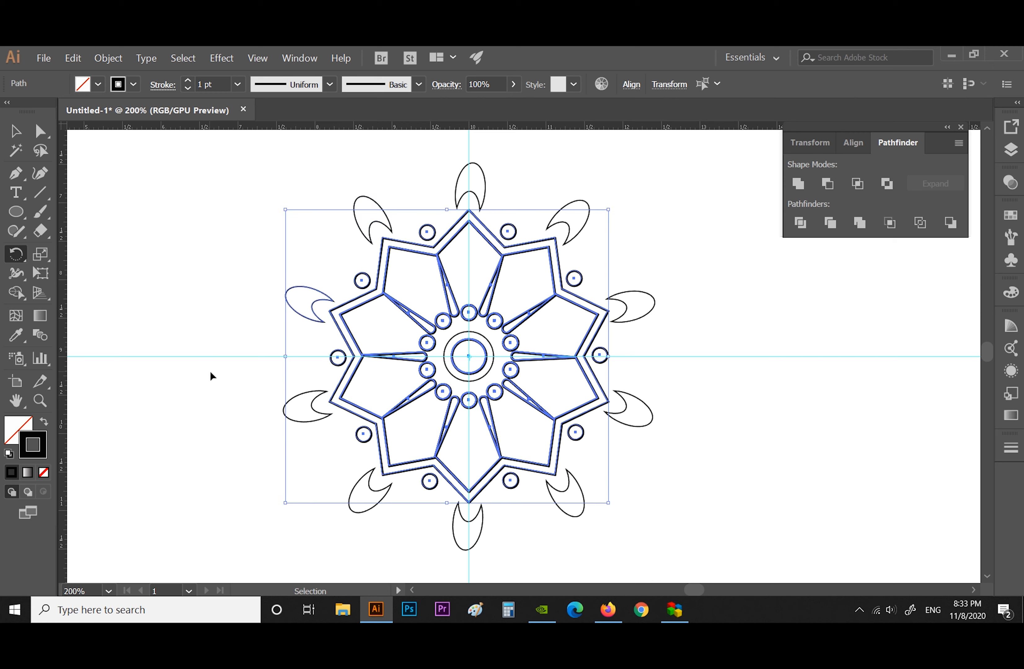
Repeat the rotated petal copy once more at the star's upper-left point and deselect the artwork
{"action": "key", "text": "ctrl+d"}
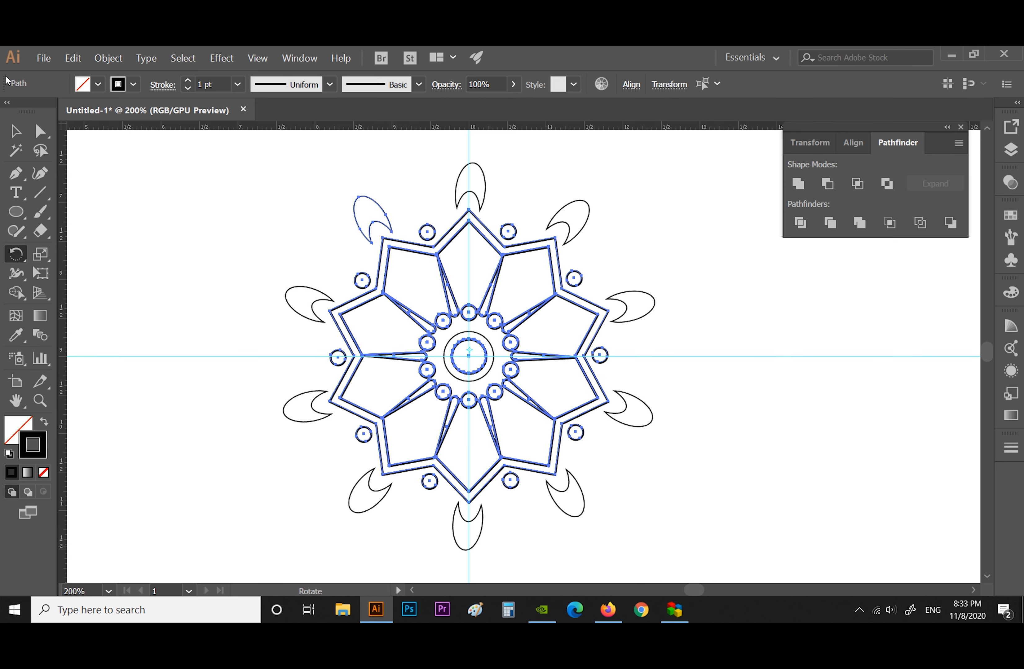
{"action": "left_click", "coordinate": [16, 131]}
{"action": "left_click", "coordinate": [128, 241]}
Draw a circle centred on the guide intersection, large enough to enclose the ten outer petals
{"action": "scroll", "coordinate": [246, 271], "scroll_direction": "down", "scroll_amount": 2}
{"action": "scroll", "coordinate": [248, 271], "scroll_direction": "up", "scroll_amount": 1}
{"action": "scroll", "coordinate": [246, 272], "scroll_direction": "up", "scroll_amount": 1}
{"action": "key", "text": "l"}
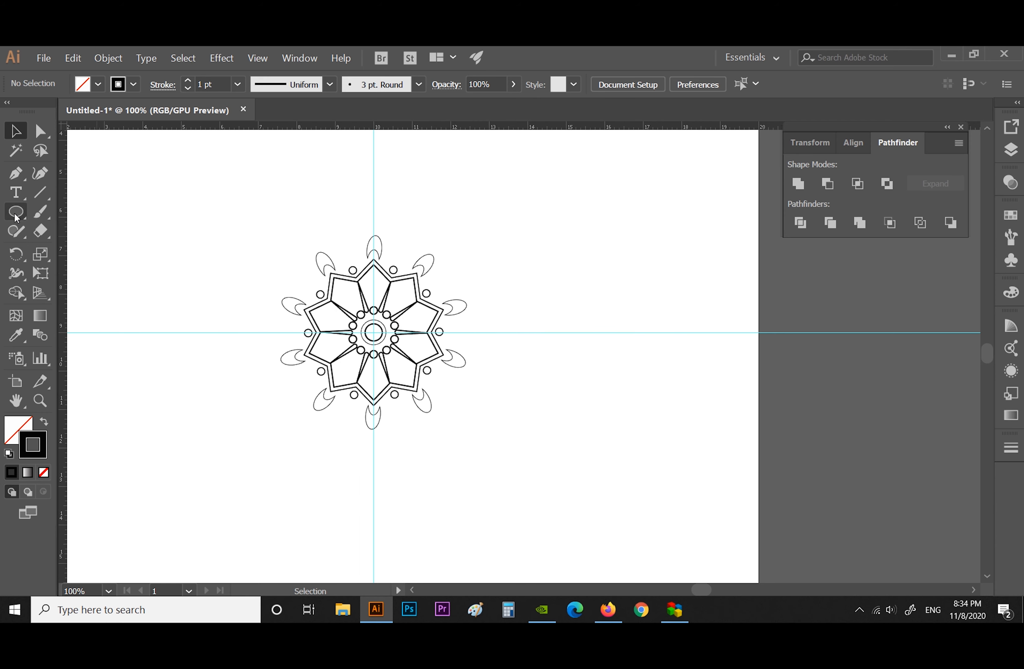
{"action": "left_click_drag", "start_coordinate": [373, 332], "coordinate": [483, 229]}
Apply a Zig Zag effect to the large circle with an absolute size of 0.26 in, 4 ridges per segment and corner points
{"action": "left_click", "coordinate": [222, 58]}
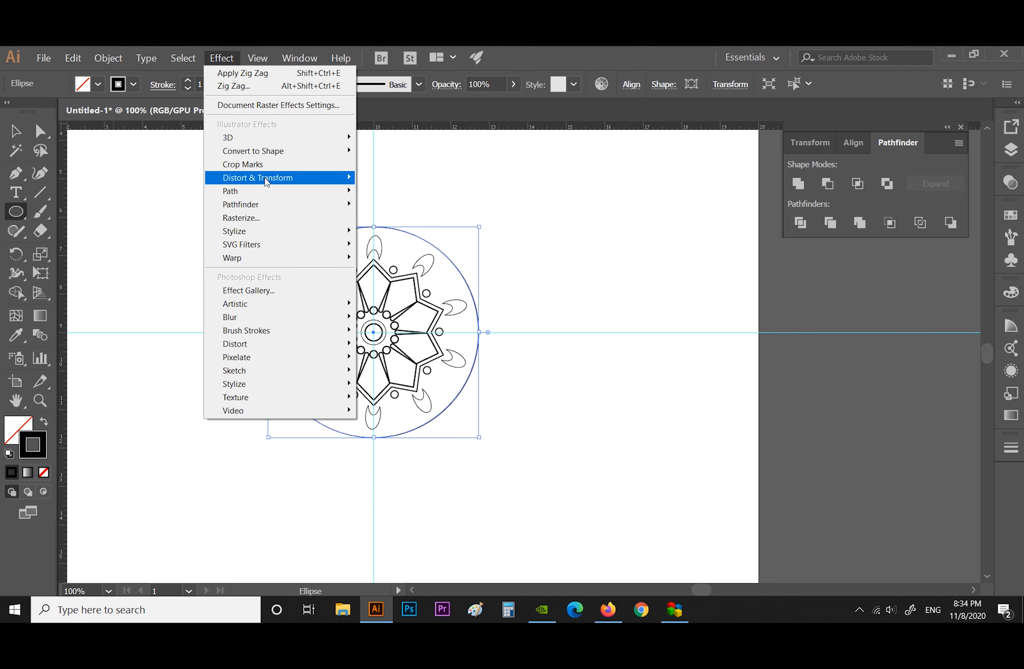
{"action": "mouse_move", "coordinate": [278, 178]}
{"action": "left_click", "coordinate": [410, 259]}
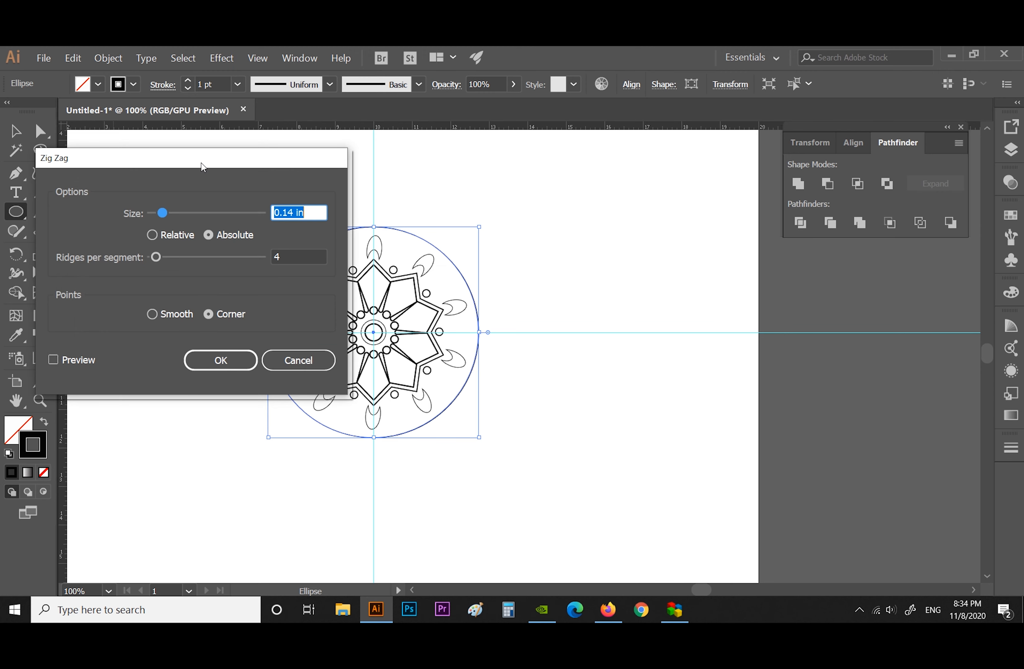
{"action": "left_click_drag", "start_coordinate": [202, 167], "coordinate": [739, 141]}
{"action": "left_click", "coordinate": [613, 338]}
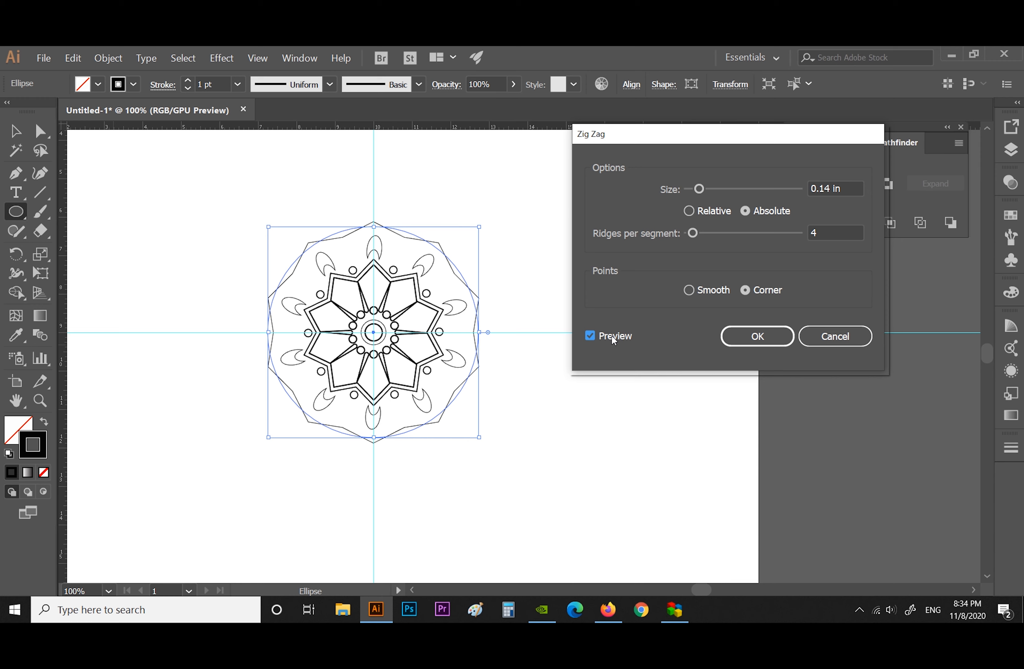
{"action": "left_click_drag", "start_coordinate": [699, 189], "coordinate": [707, 190]}
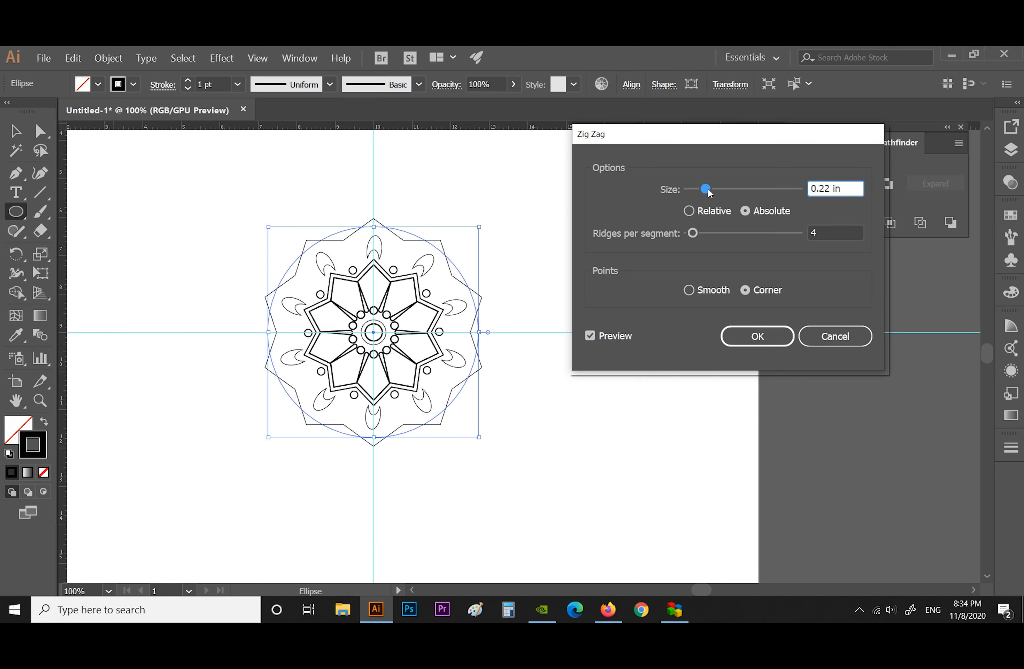
{"action": "left_click_drag", "start_coordinate": [713, 194], "coordinate": [713, 194]}
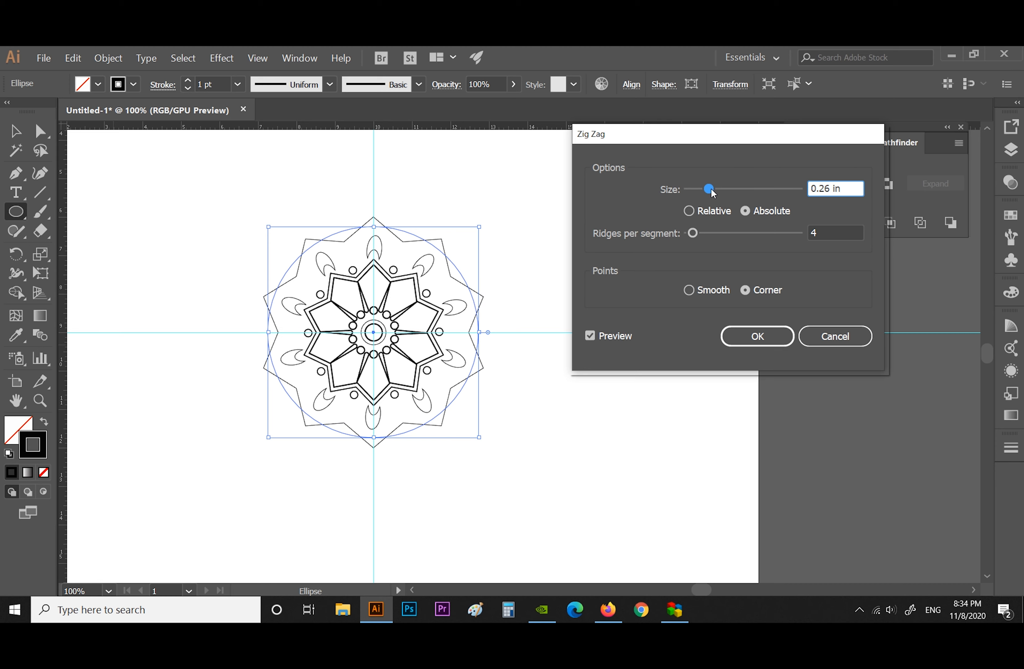
{"action": "left_click", "coordinate": [757, 336]}
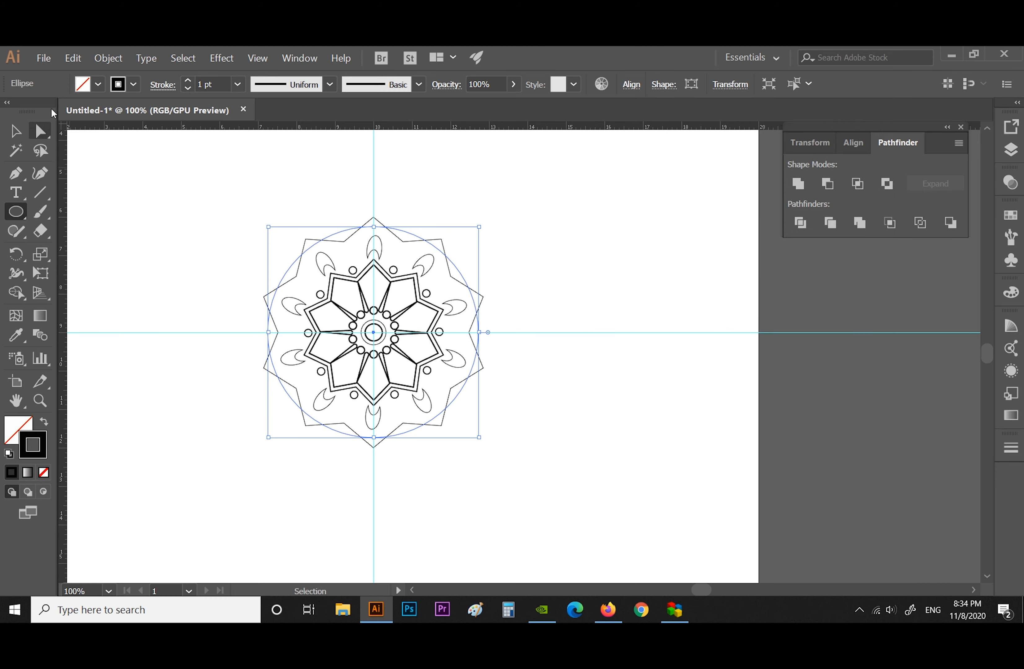
Expand the appearance of the zig-zagged circle into a plain star path and deselect it
{"action": "left_click", "coordinate": [108, 58]}
{"action": "left_click", "coordinate": [137, 200]}
{"action": "key", "text": "v"}
{"action": "left_click", "coordinate": [299, 231]}
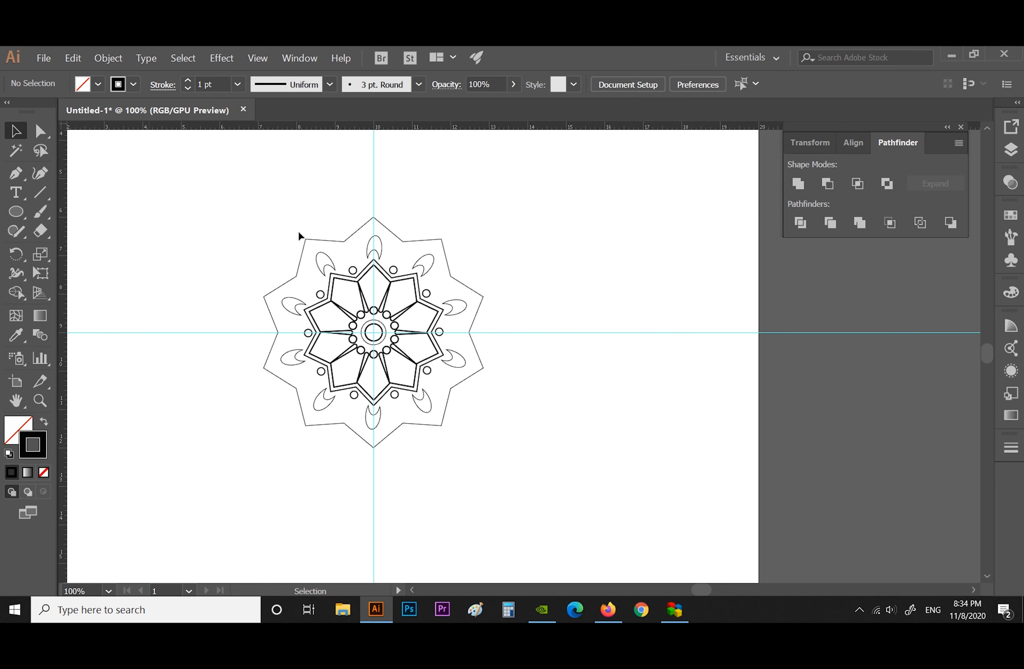
Duplicate the outer star outline, enlarge the copy slightly, and place it concentrically around the original
{"action": "left_click", "coordinate": [409, 244]}
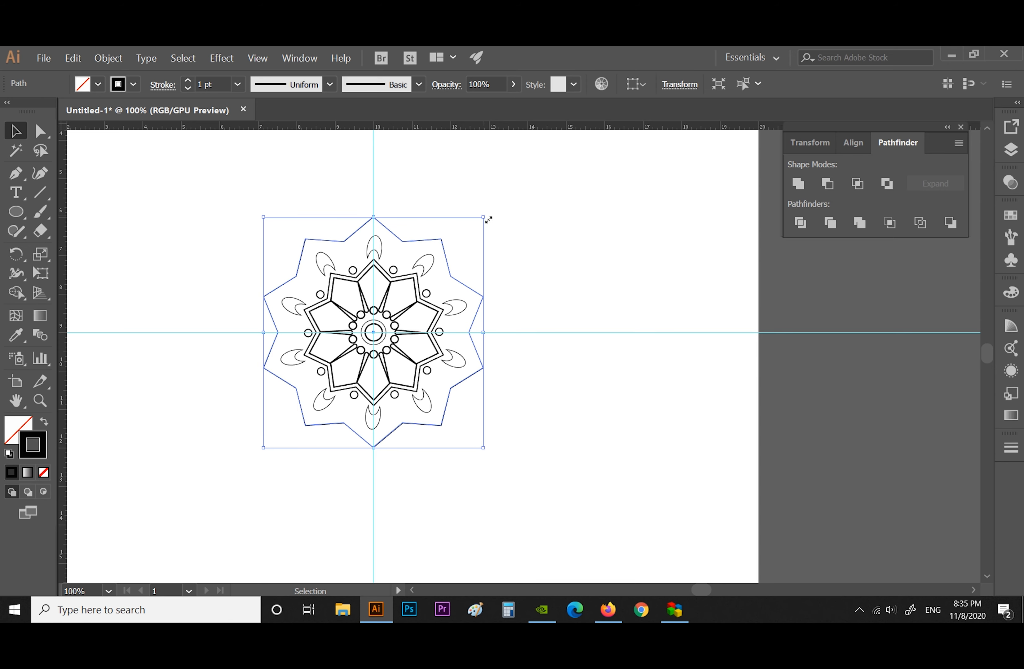
{"action": "left_click_drag", "start_coordinate": [454, 278], "coordinate": [686, 264]}
{"action": "left_click_drag", "start_coordinate": [721, 207], "coordinate": [725, 202]}
{"action": "left_click_drag", "start_coordinate": [673, 227], "coordinate": [434, 227]}
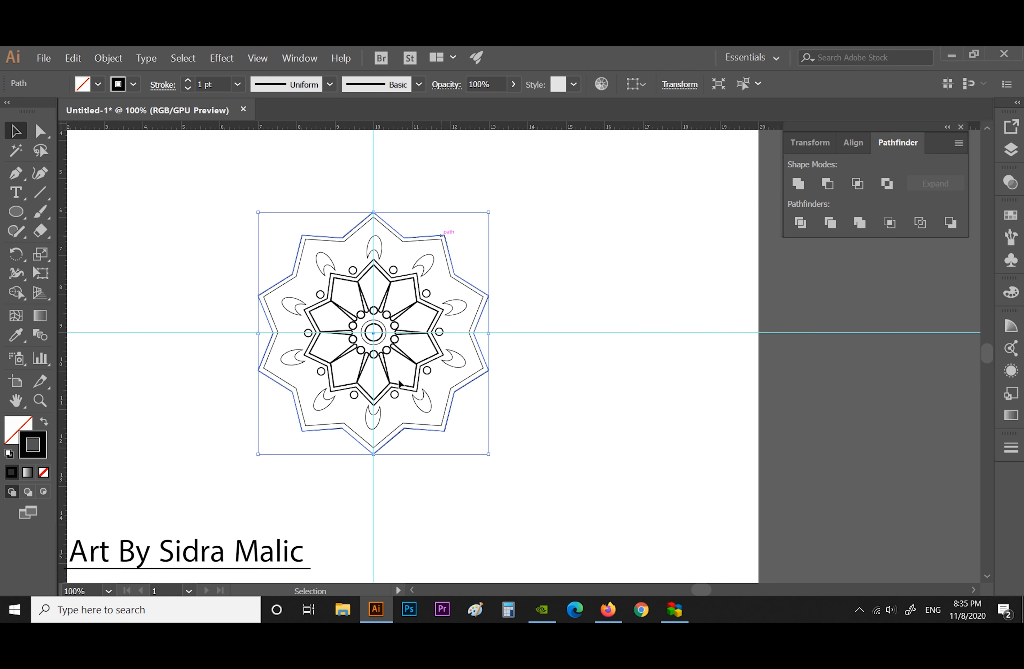
{"action": "left_click", "coordinate": [379, 376]}
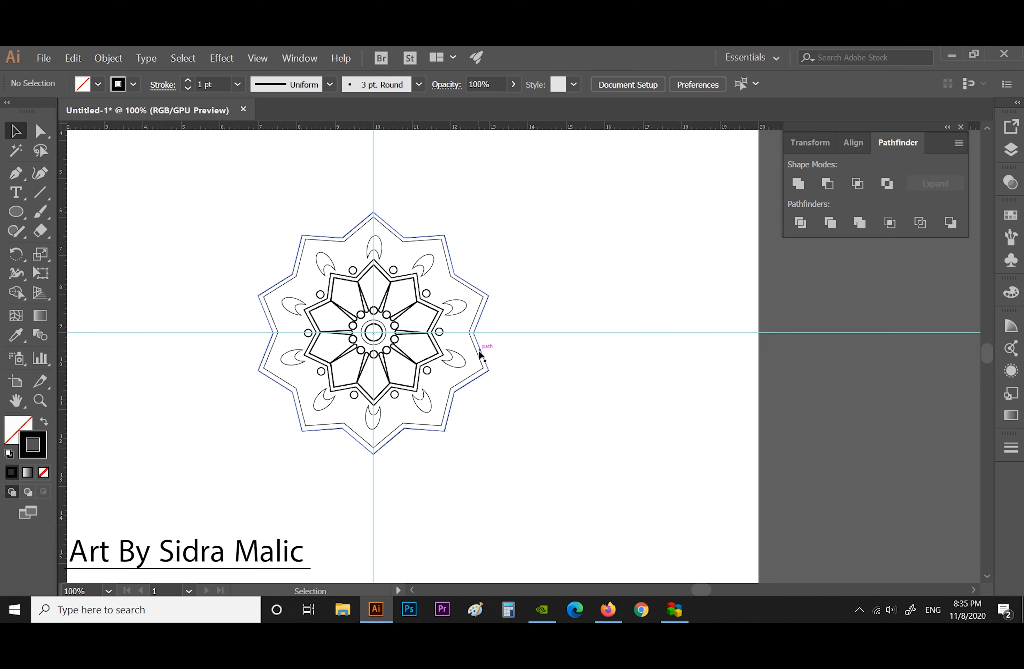
Nudge the enlarged star outline upward so it sits evenly around the inner outline, and deselect it
{"action": "key", "text": "ctrl+="}
{"action": "left_click", "coordinate": [607, 298]}
{"action": "left_click_drag", "start_coordinate": [605, 294], "coordinate": [605, 292]}
{"action": "left_click", "coordinate": [660, 361]}
{"action": "scroll", "coordinate": [661, 362], "scroll_direction": "down", "scroll_amount": 2}
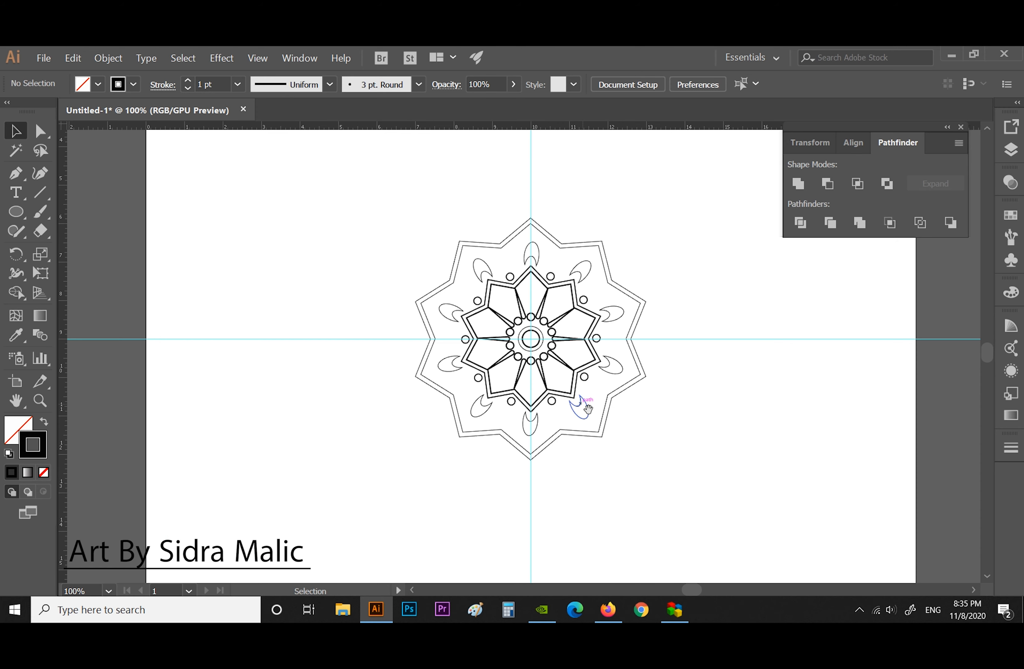
Select all the spikes and the ring of small circles around the centre, and change their stroke weight
{"action": "scroll", "coordinate": [585, 408], "scroll_direction": "right", "scroll_amount": 3}
{"action": "left_click", "coordinate": [418, 298]}
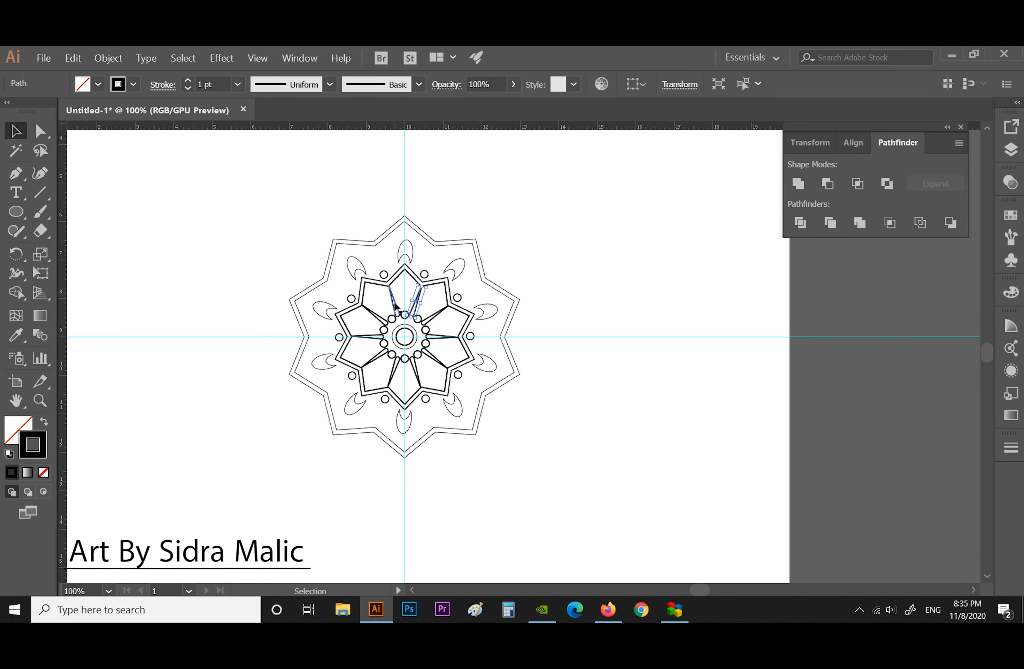
{"action": "left_click", "coordinate": [395, 304], "text": "shift"}
{"action": "left_click", "coordinate": [374, 315], "text": "shift"}
{"action": "left_click", "coordinate": [368, 336], "text": "shift"}
{"action": "left_click", "coordinate": [372, 359], "text": "shift"}
{"action": "left_click", "coordinate": [398, 371], "text": "shift"}
{"action": "left_click", "coordinate": [434, 359], "text": "shift"}
{"action": "left_click", "coordinate": [443, 337], "text": "shift"}
{"action": "left_click", "coordinate": [436, 316], "text": "shift"}
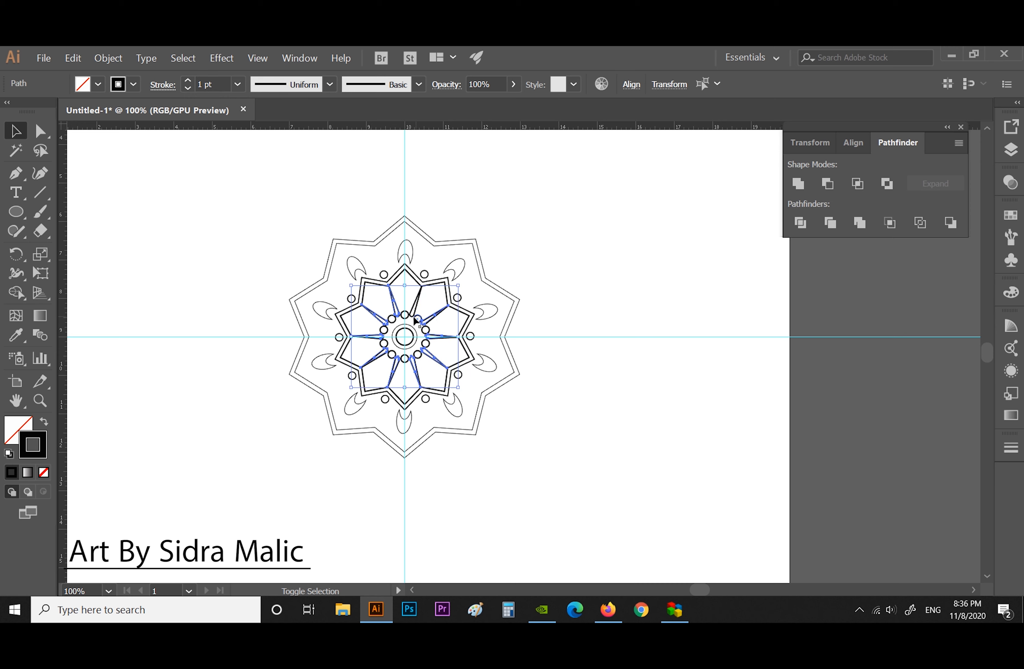
{"action": "left_click", "coordinate": [387, 332], "text": "shift"}
{"action": "left_click", "coordinate": [386, 344], "text": "shift"}
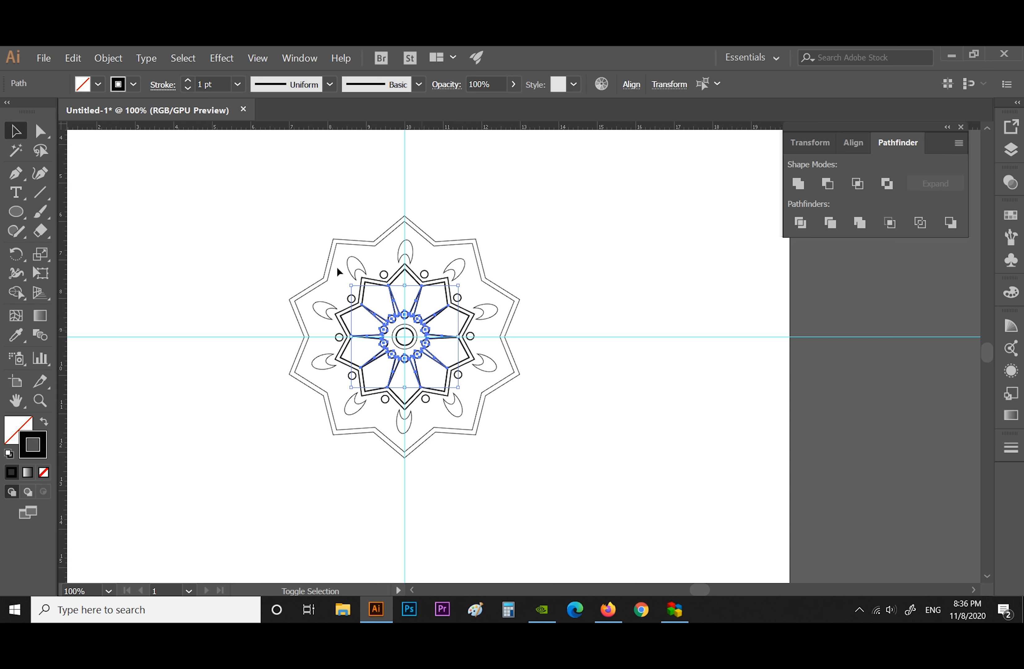
{"action": "left_click", "coordinate": [238, 84]}
{"action": "left_click", "coordinate": [247, 141]}
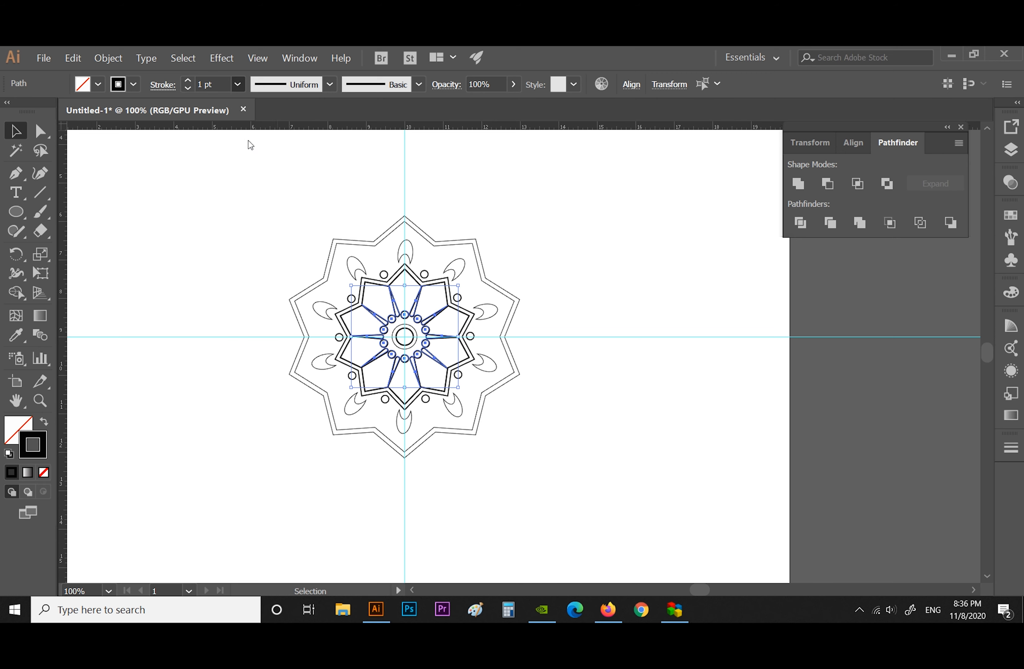
{"action": "left_click", "coordinate": [238, 180]}
Select the whole mandala, set its stroke weight to 0.75 pt, and deselect it
{"action": "left_click_drag", "start_coordinate": [242, 174], "coordinate": [350, 393]}
{"action": "left_click", "coordinate": [238, 84]}
{"action": "left_click", "coordinate": [253, 137]}
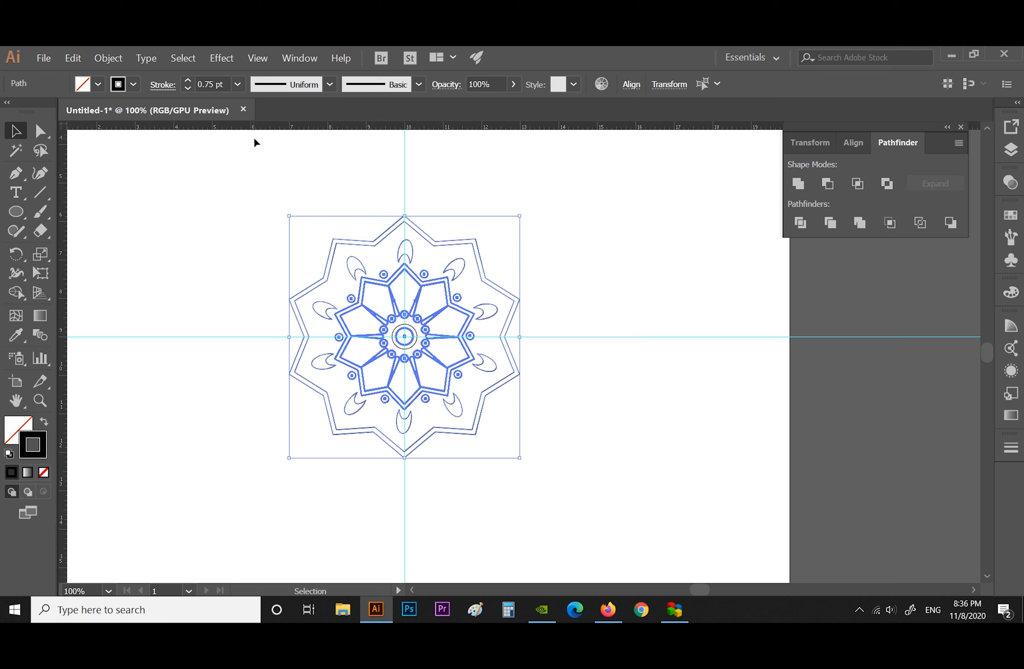
{"action": "left_click", "coordinate": [238, 203]}
{"action": "left_click", "coordinate": [410, 333]}
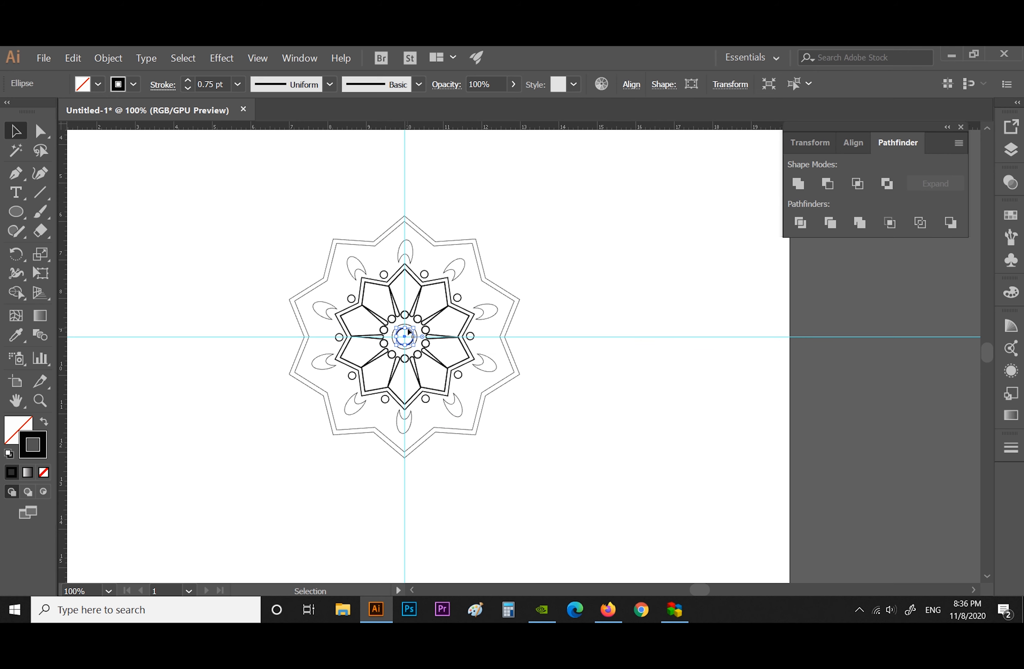
{"action": "left_click", "coordinate": [611, 399]}
{"action": "right_click", "coordinate": [398, 331]}
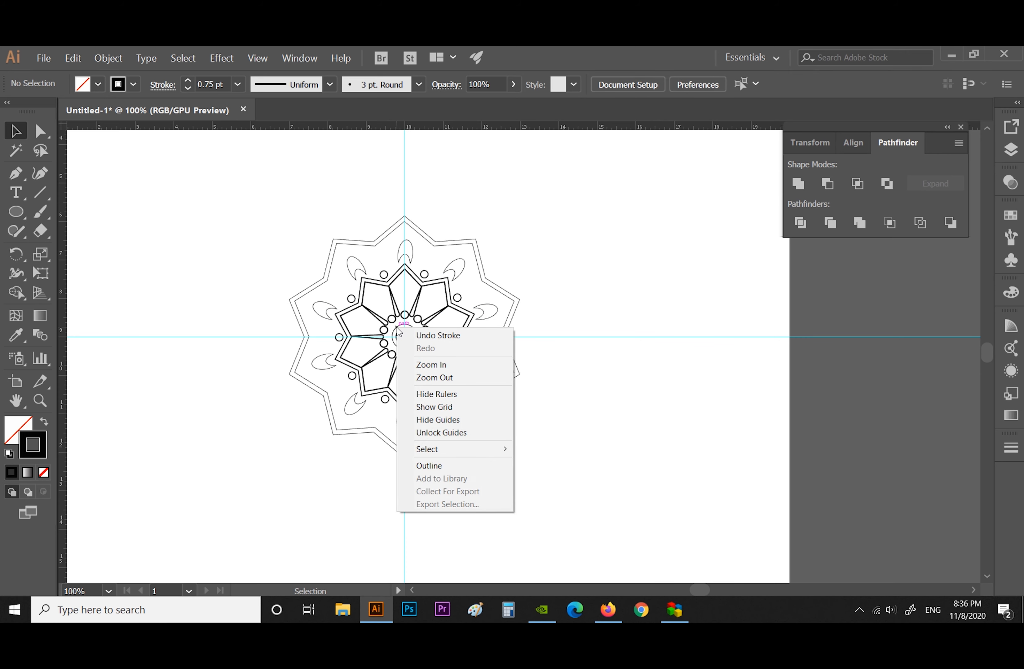
{"action": "left_click", "coordinate": [199, 270]}
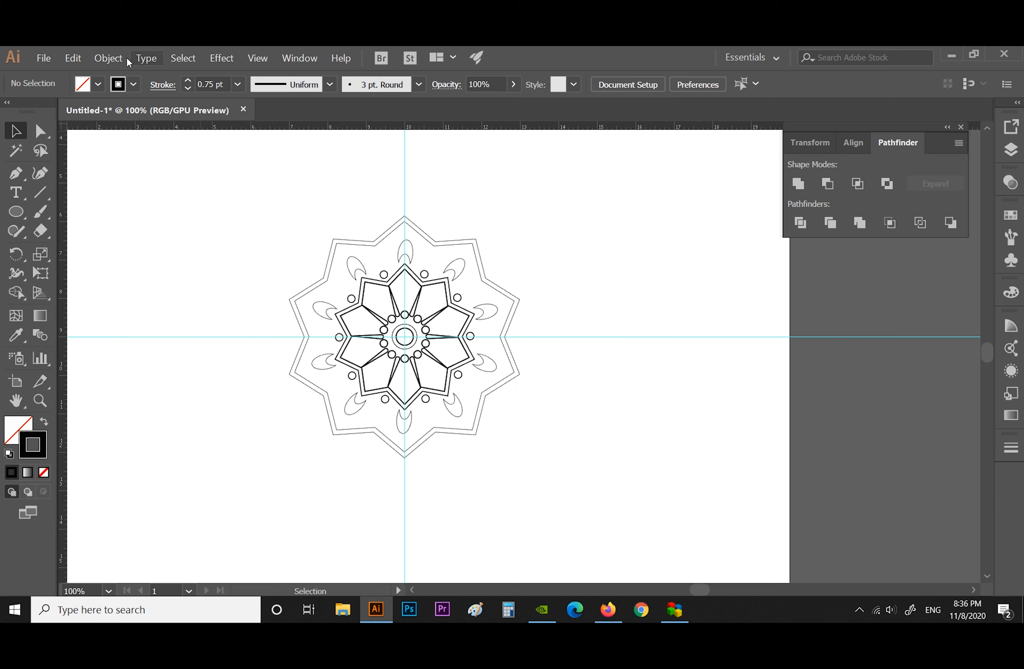
{"action": "left_click", "coordinate": [134, 60]}
{"action": "mouse_move", "coordinate": [114, 60]}
{"action": "left_click", "coordinate": [129, 142]}
{"action": "left_click", "coordinate": [215, 212]}
{"action": "left_click", "coordinate": [411, 327]}
{"action": "left_click", "coordinate": [560, 379]}
Select the whole mandala, set its stroke weight to 1 pt, and deselect it
{"action": "left_click_drag", "start_coordinate": [254, 214], "coordinate": [548, 471]}
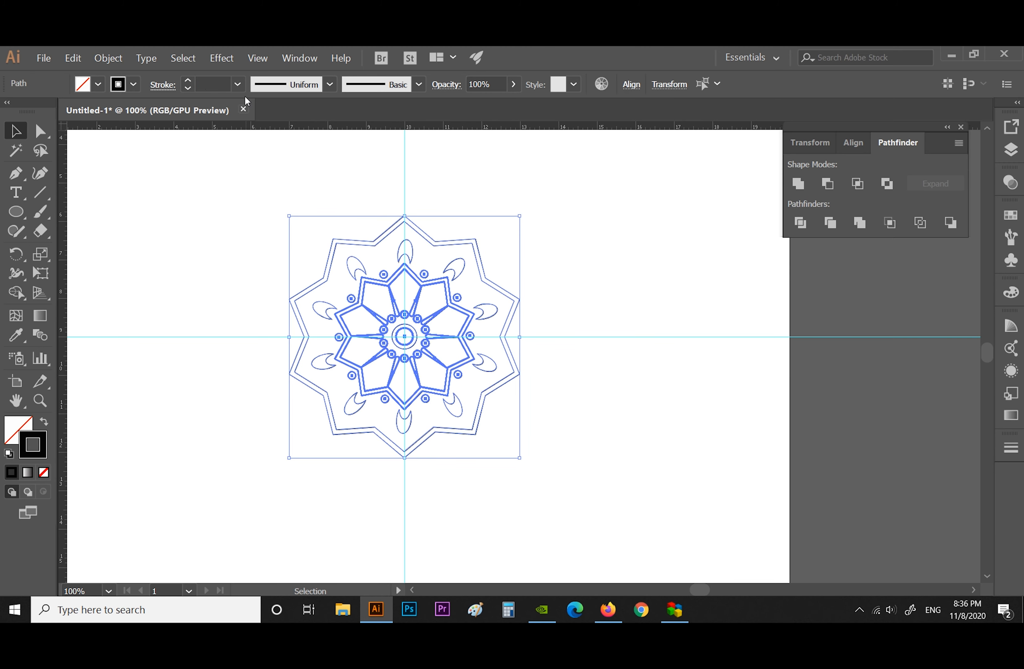
{"action": "left_click", "coordinate": [237, 84]}
{"action": "left_click", "coordinate": [258, 152]}
{"action": "left_click", "coordinate": [258, 152]}
{"action": "right_click", "coordinate": [257, 152]}
{"action": "left_click", "coordinate": [227, 200]}
{"action": "left_click_drag", "start_coordinate": [229, 204], "coordinate": [356, 250]}
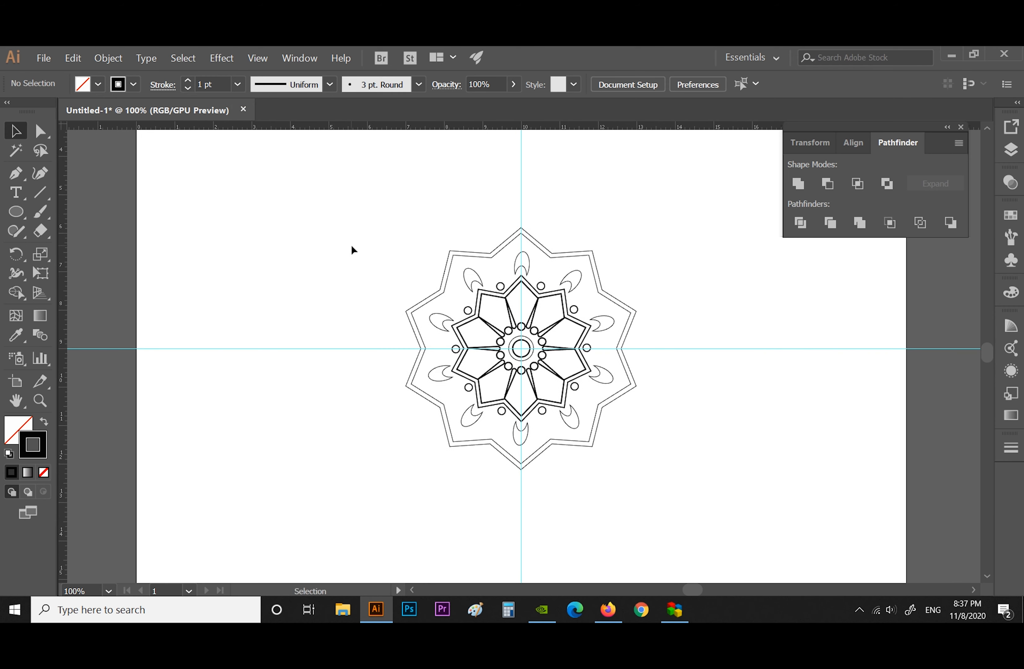